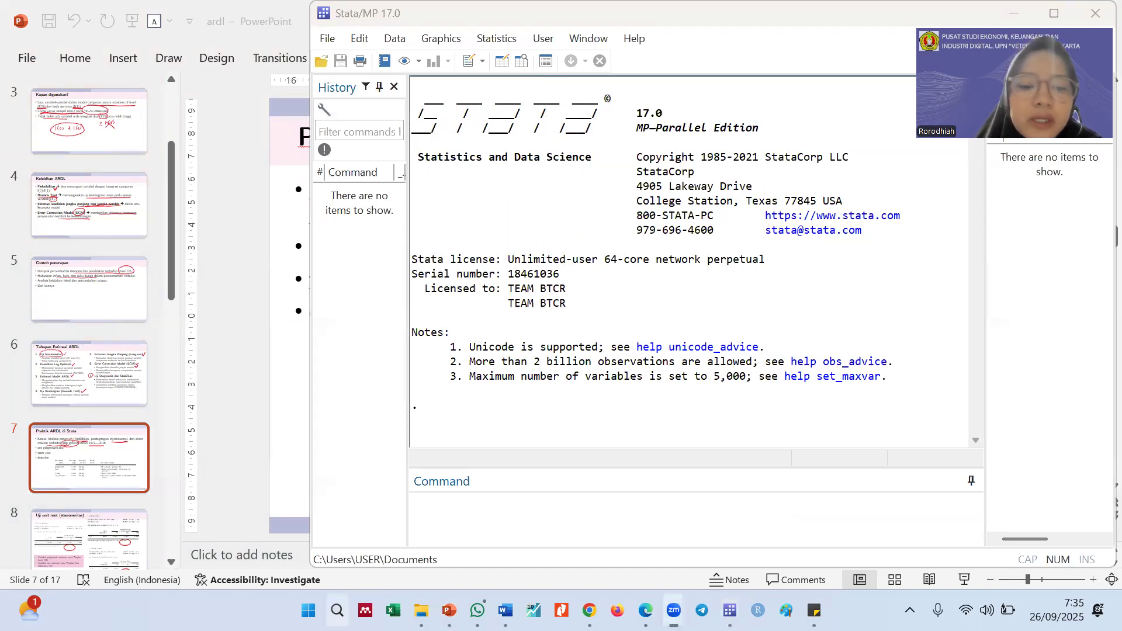
Load the gdpgrowth.dta dataset from the ARDL folder in File Explorer into Stata
mouse_move(420, 611)
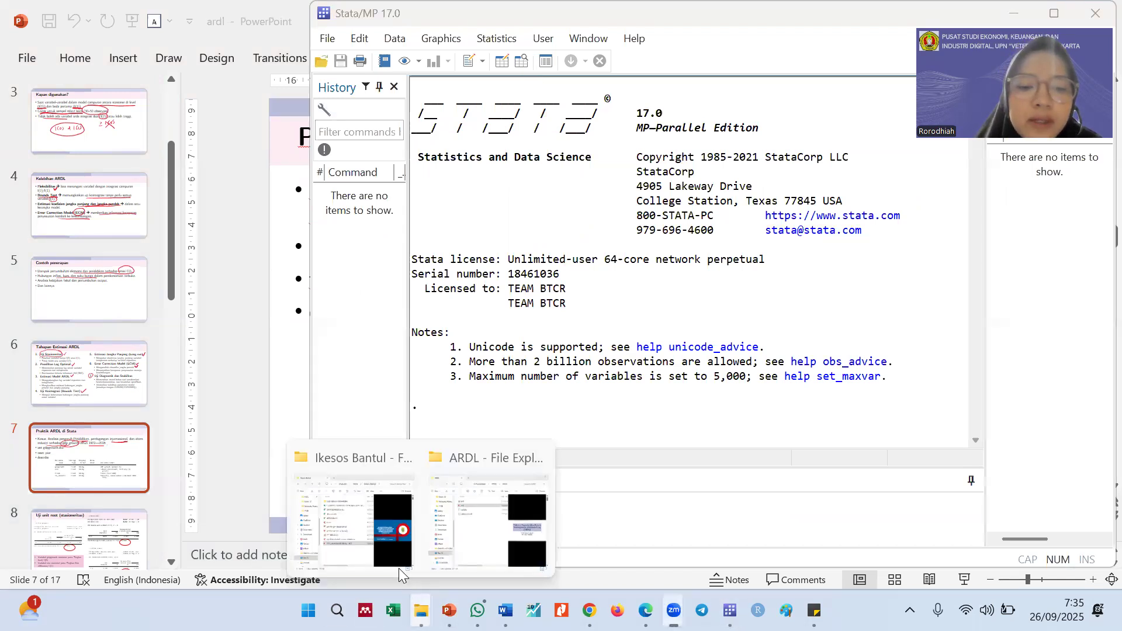
click(483, 520)
click(221, 249)
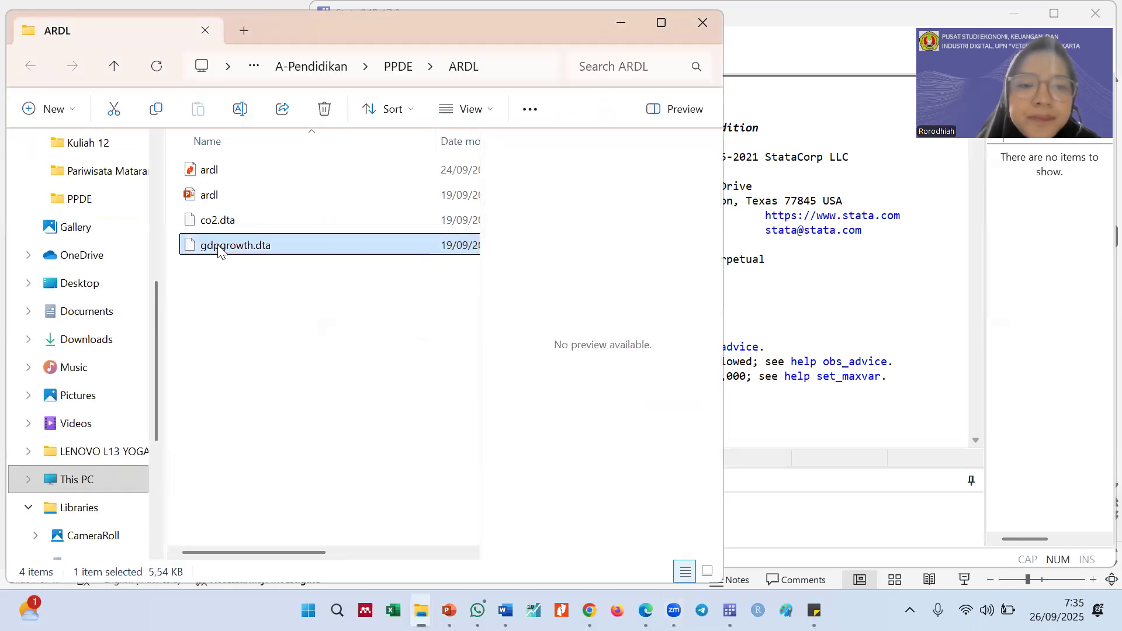
click(834, 423)
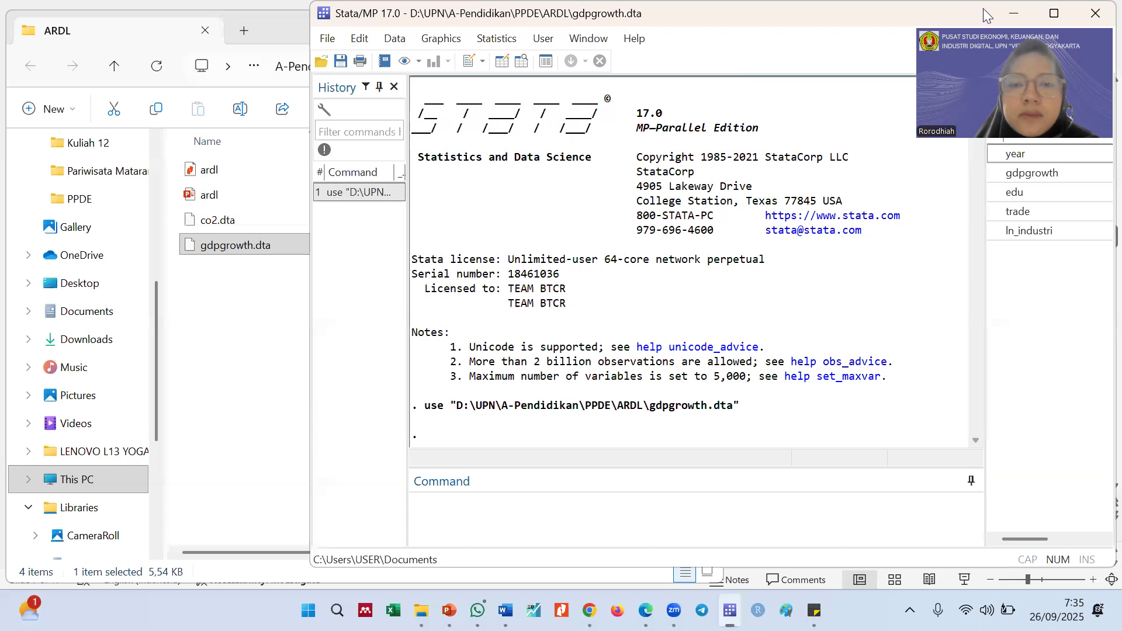
Open a new do-file and reposition the main Stata window so both windows stay accessible
drag(983, 9, 981, 55)
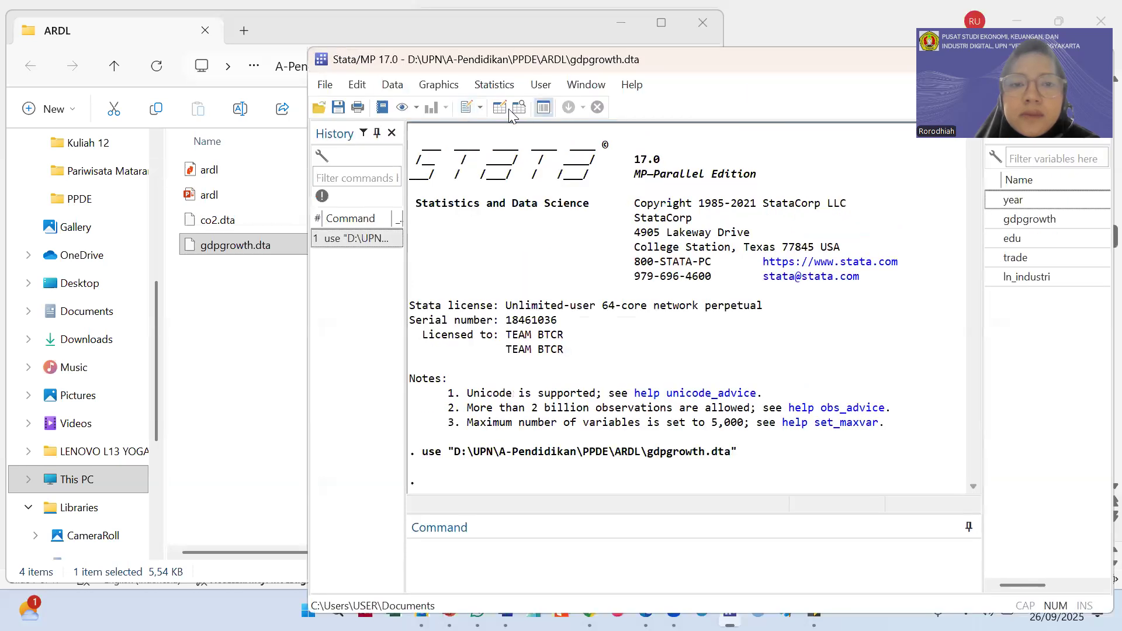
click(466, 107)
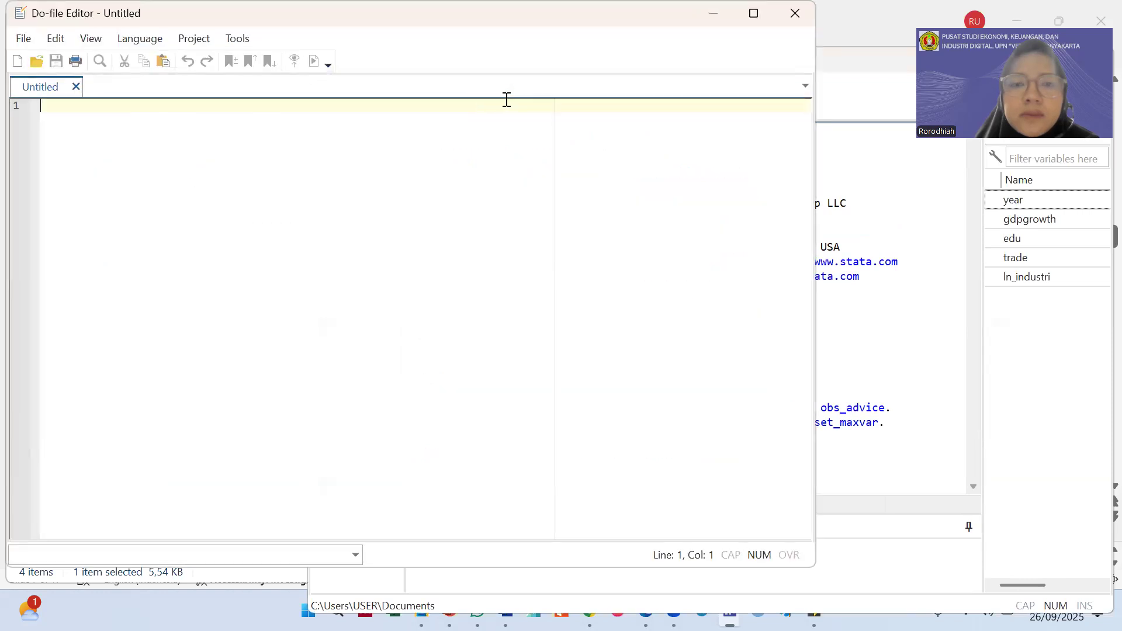
click(875, 87)
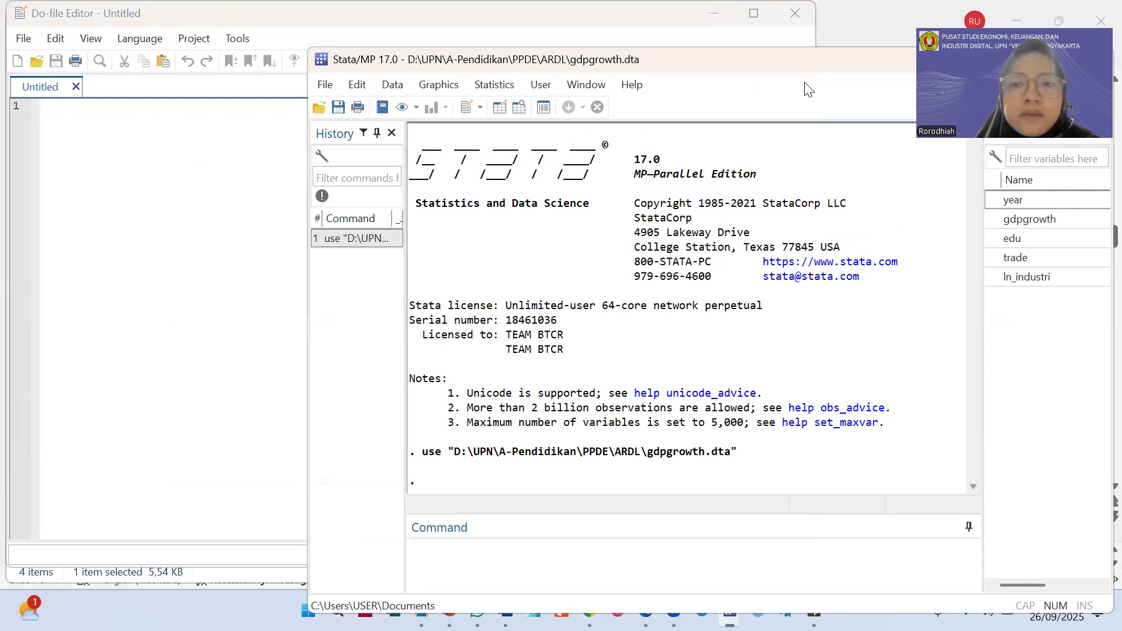
drag(804, 83, 821, 42)
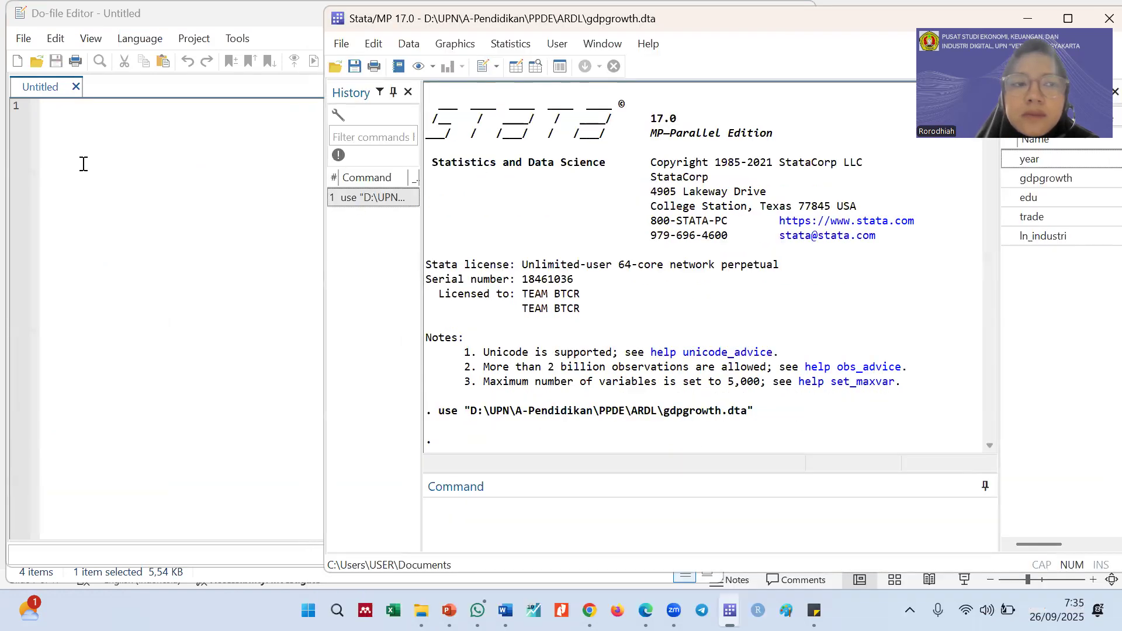
Copy the executed use command for gdpgrowth.dta from the command history into line 1 of the do-file
click(376, 205)
click(263, 157)
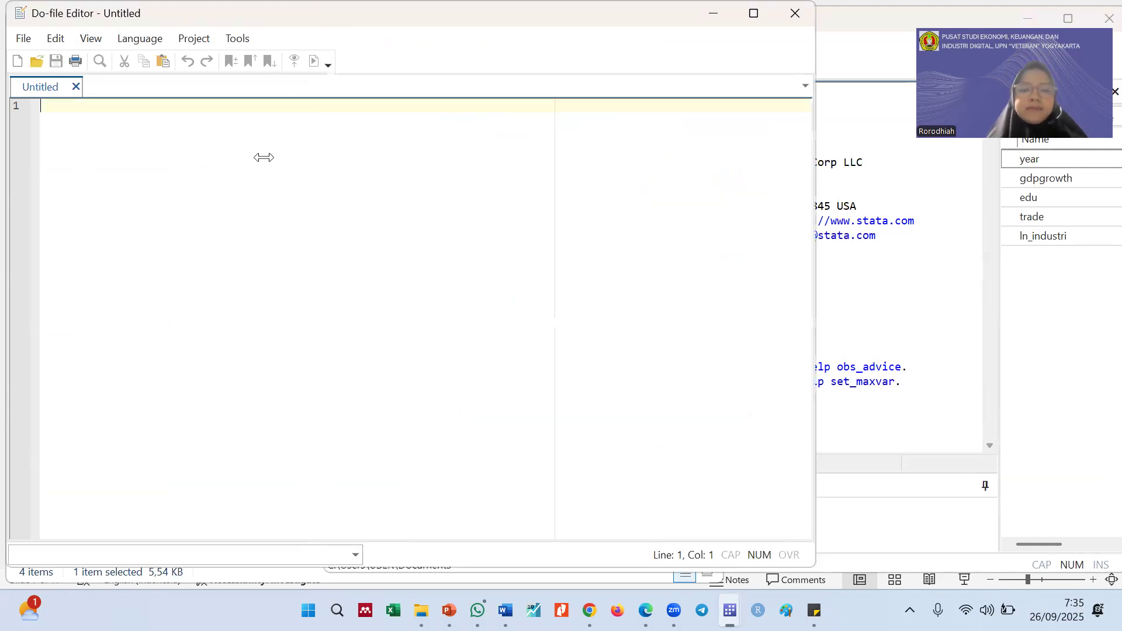
scroll(264, 157, up, 6)
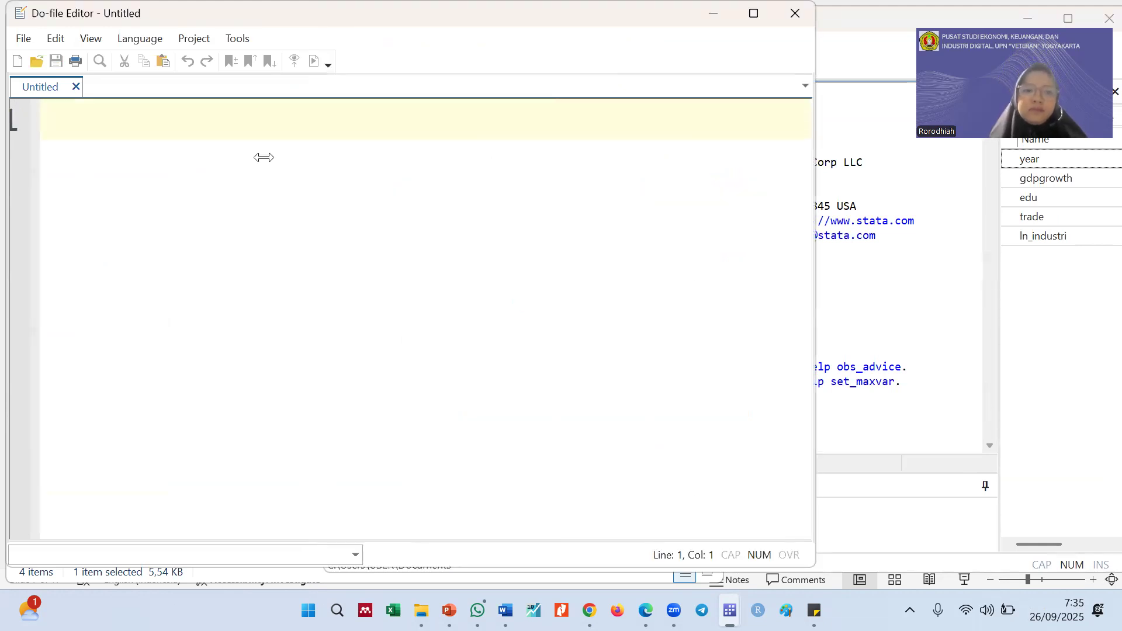
text(use "D:\UPN\A-Pendidikan\PPDE\ARDL\gdpgrowth.dta")
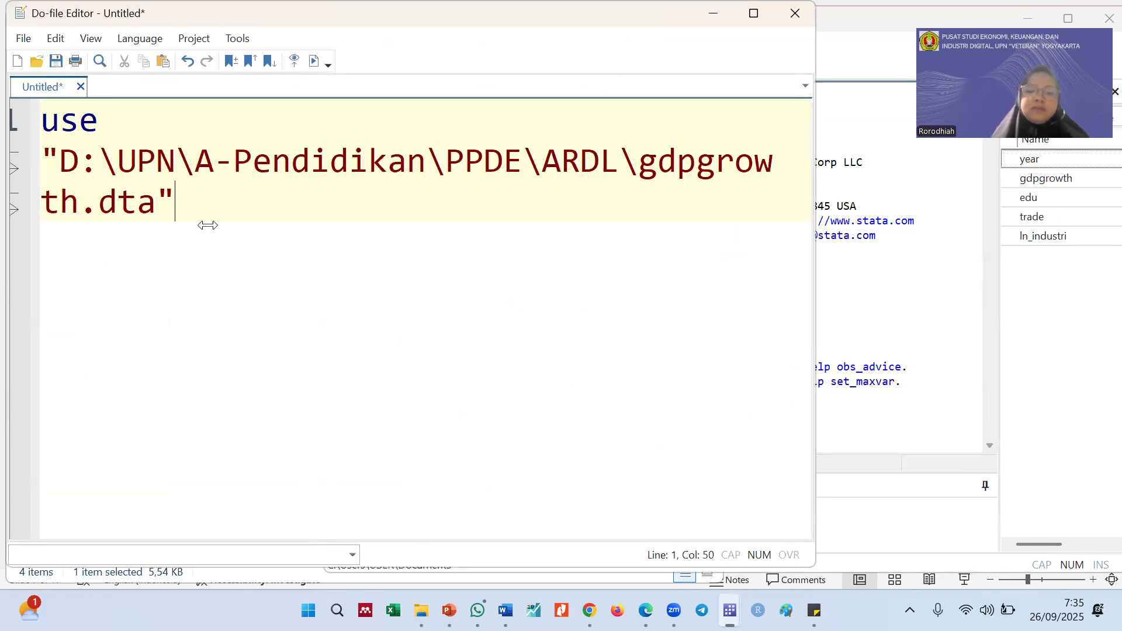
key(Return)
key(Return)
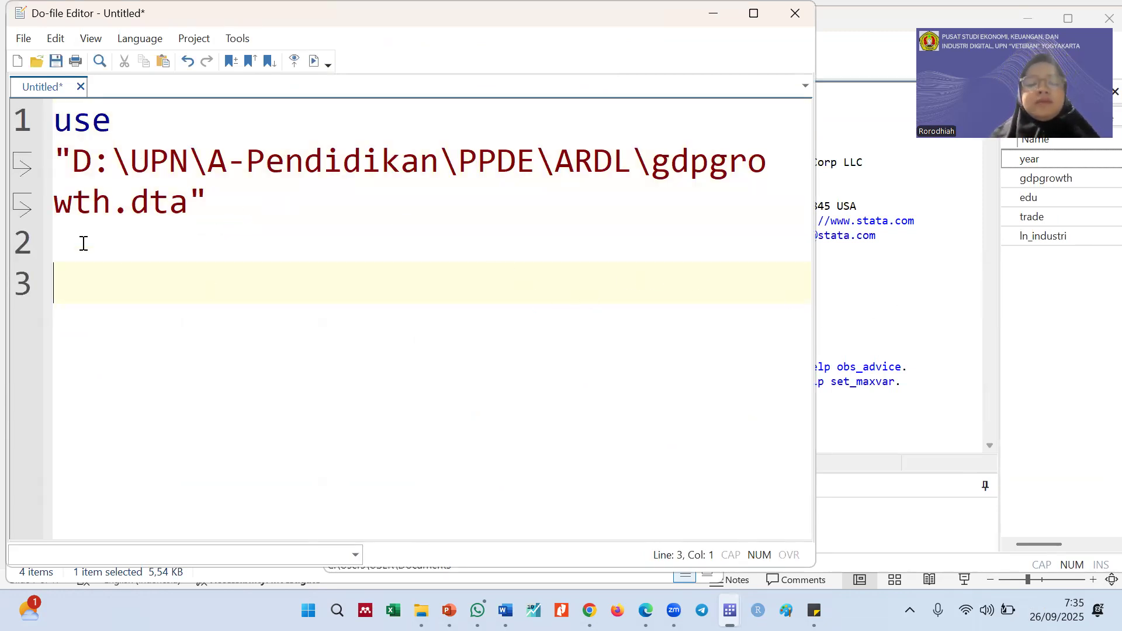
Add a describe command on line 3 of the do-file, run only that line, and view its output
text(des)
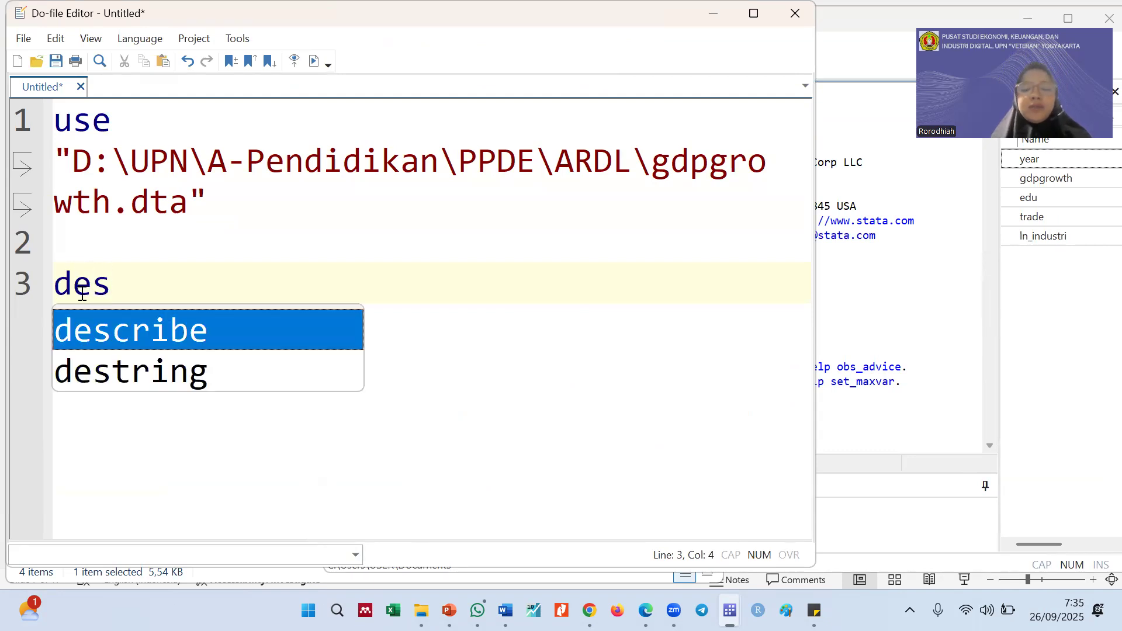
key(Return)
click(23, 293)
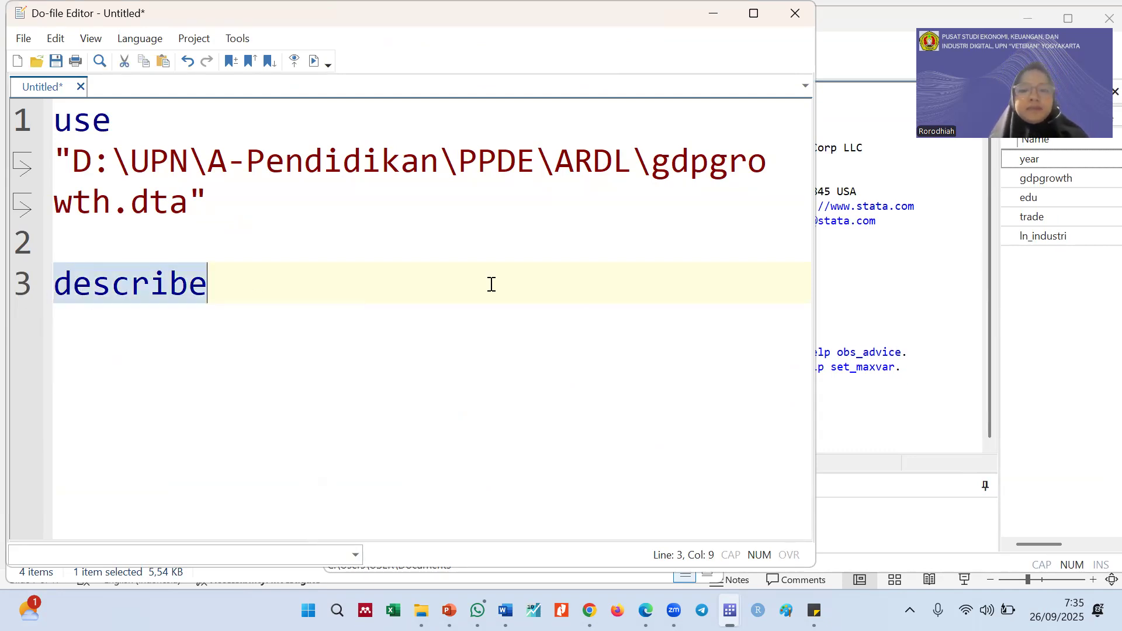
key(ctrl+d)
click(881, 325)
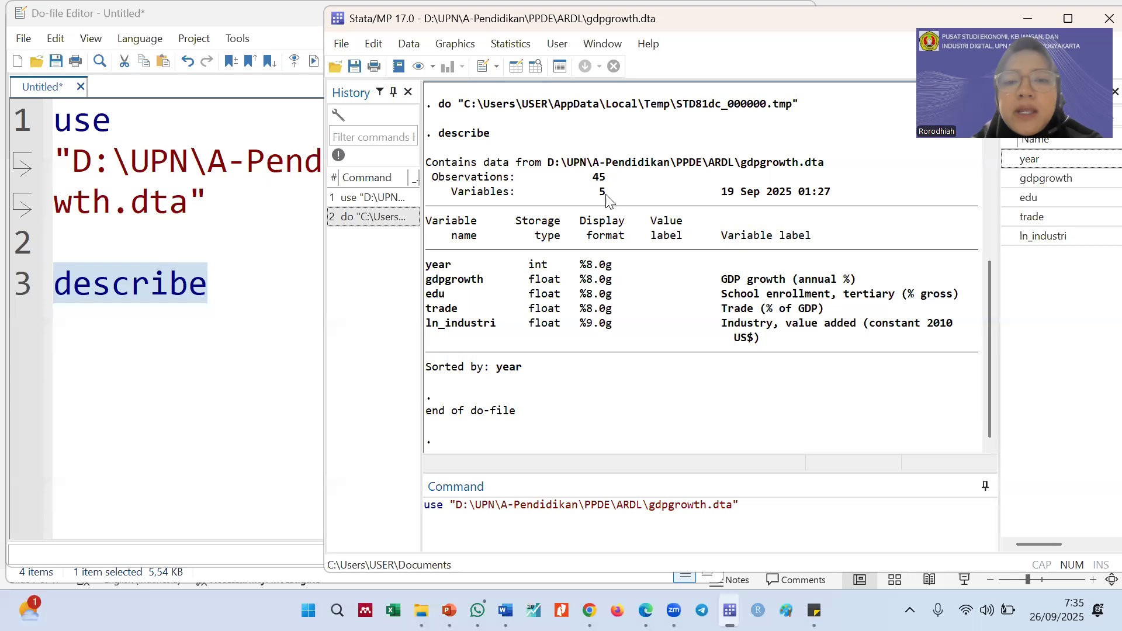
drag(459, 266, 426, 264)
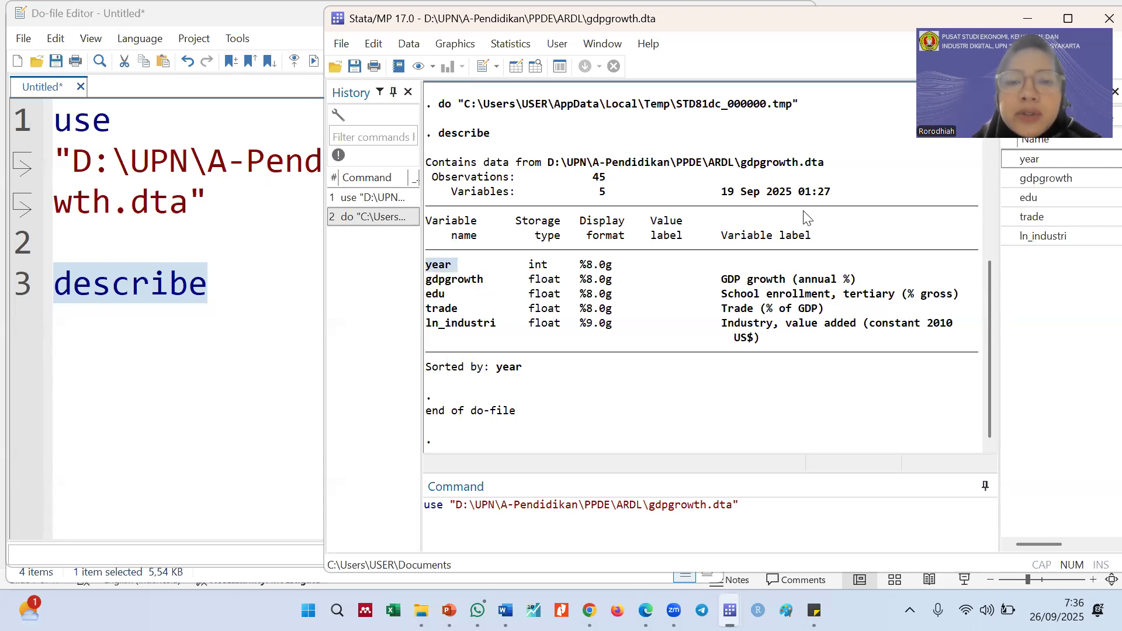
scroll(858, 299, up, 1)
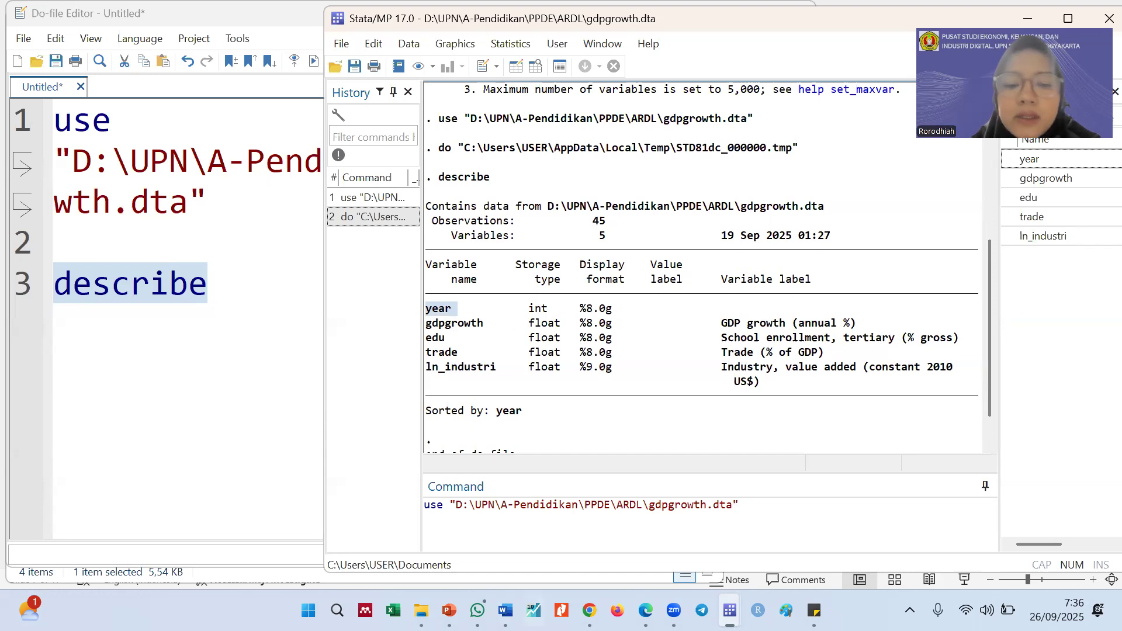
Switch to the ardl presentation in PowerPoint and close the other open presentation
mouse_move(448, 611)
click(503, 555)
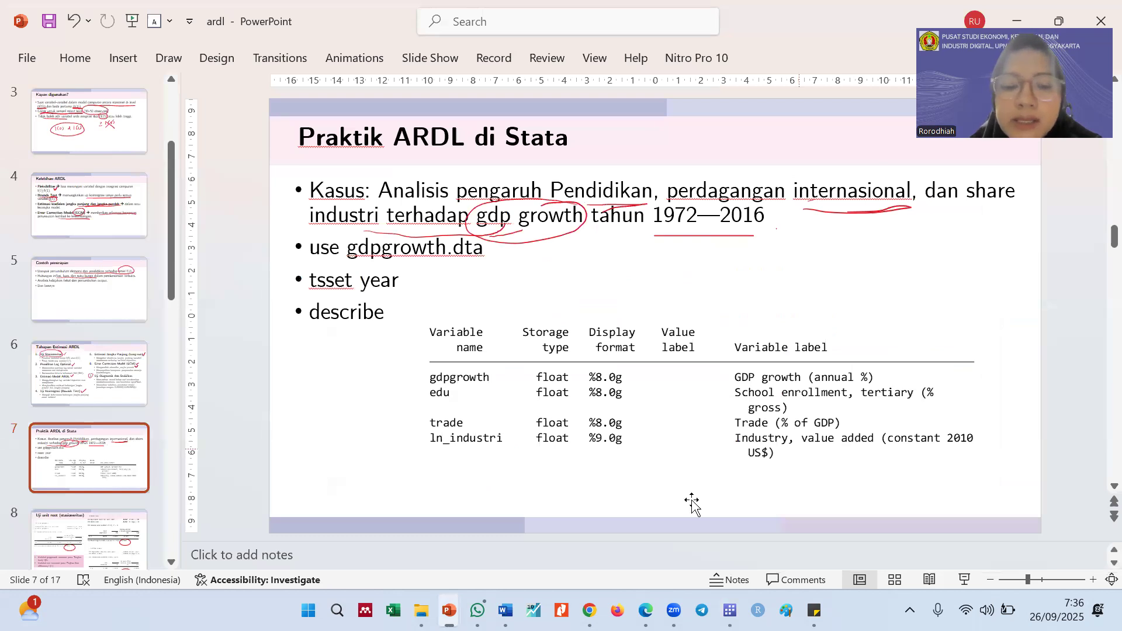
click(448, 610)
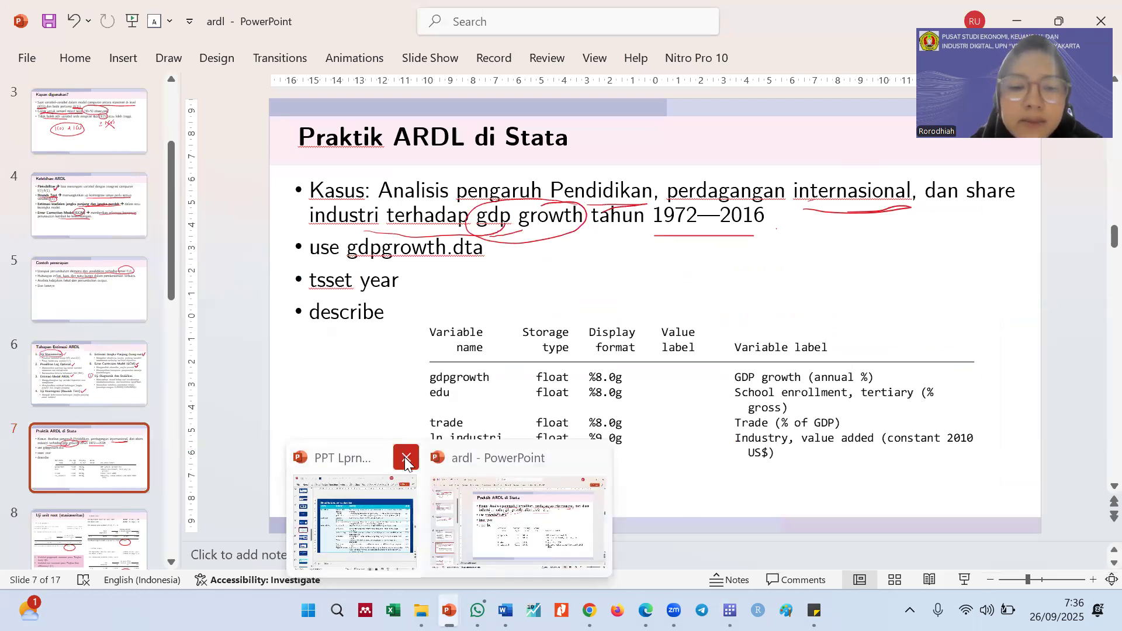
click(408, 465)
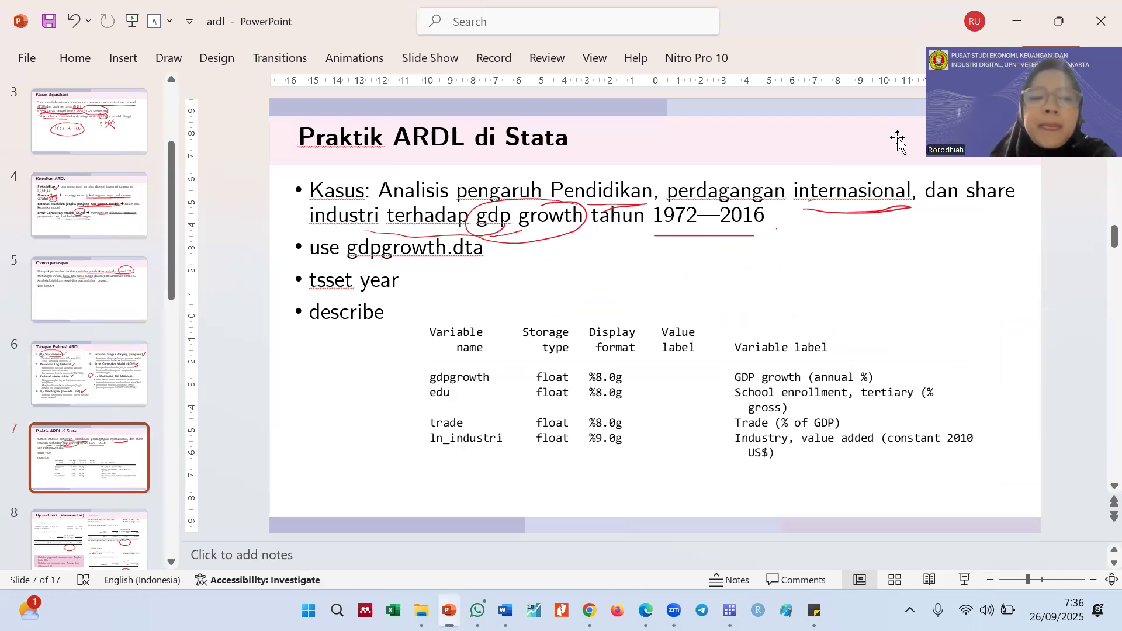
Return to Stata and examine the labels of gdpgrowth, edu, trade and ln_industri and the observation count in the describe output
key(alt+Tab)
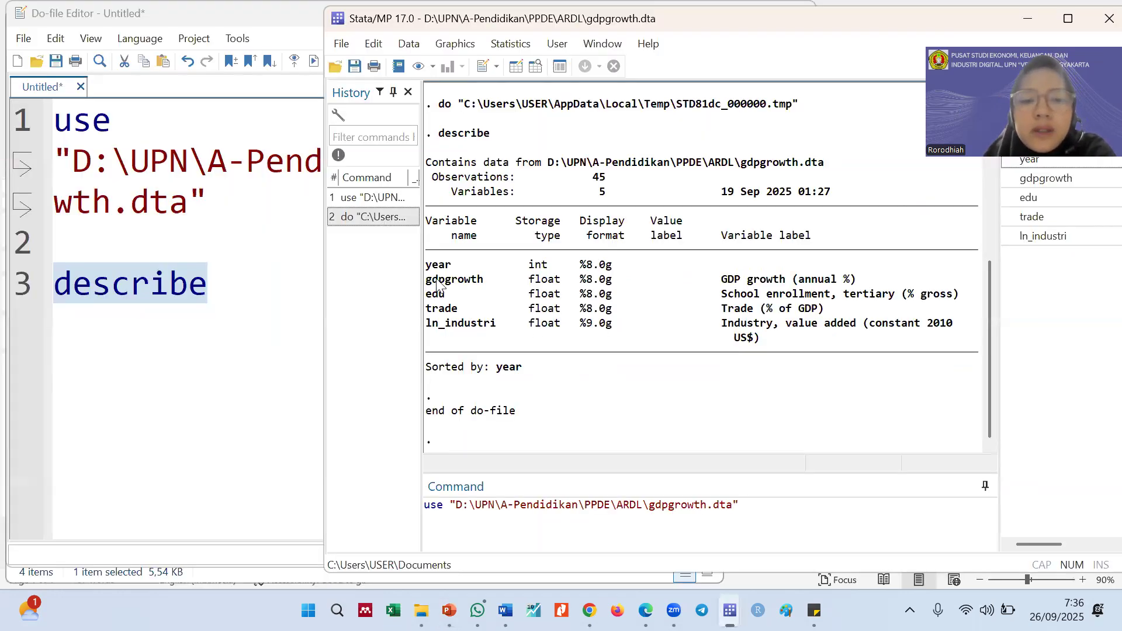
drag(429, 284, 485, 282)
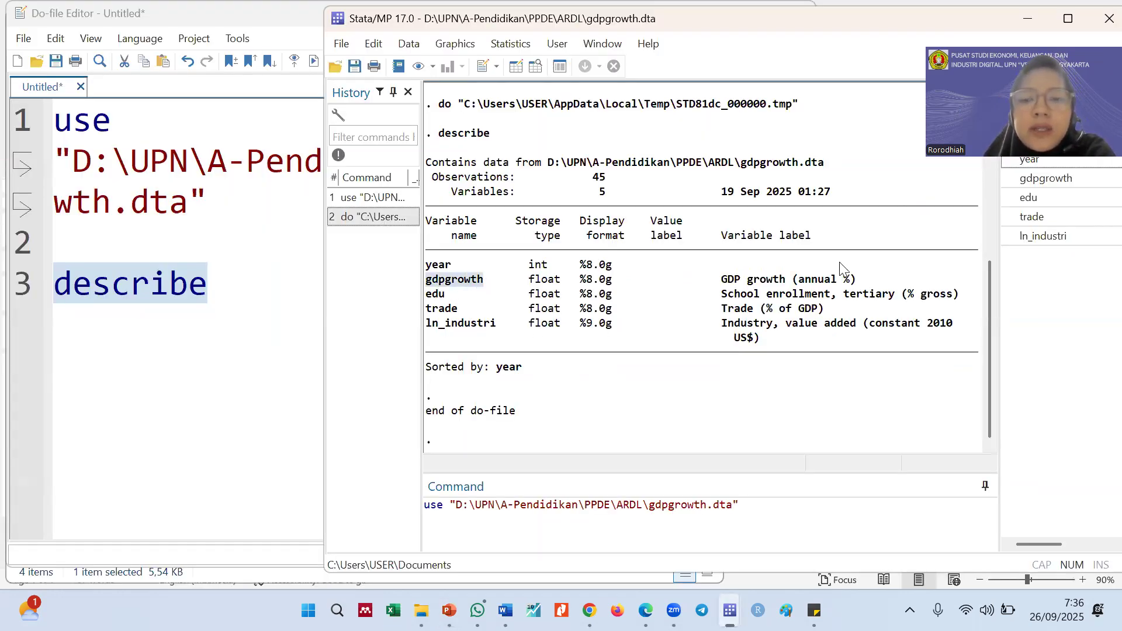
drag(723, 279, 843, 283)
drag(723, 282, 788, 287)
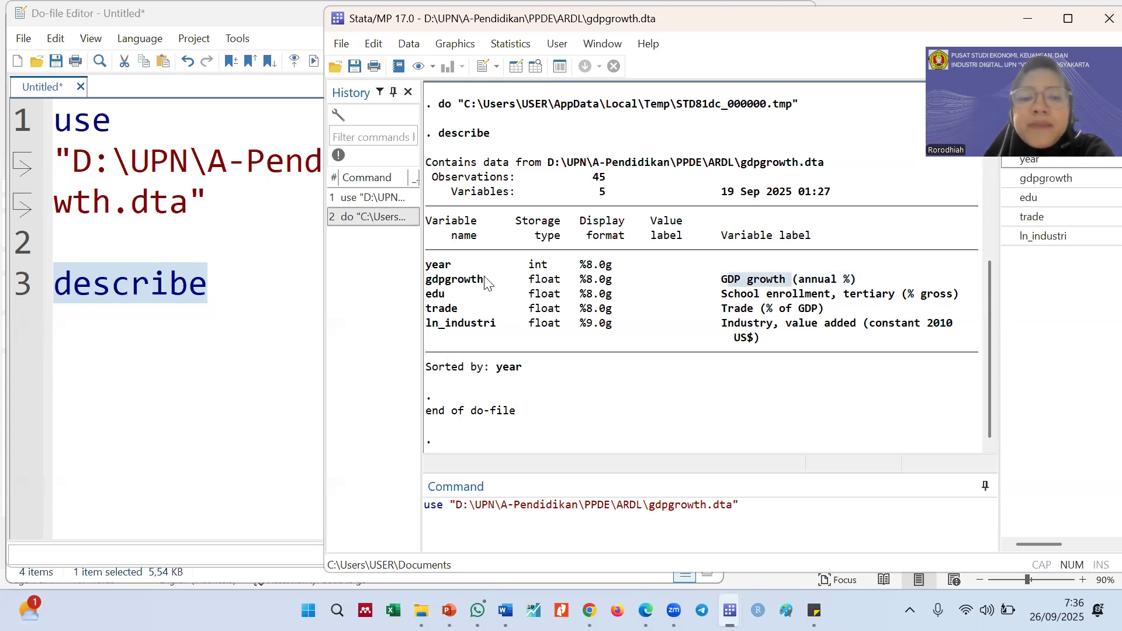
drag(449, 294, 428, 299)
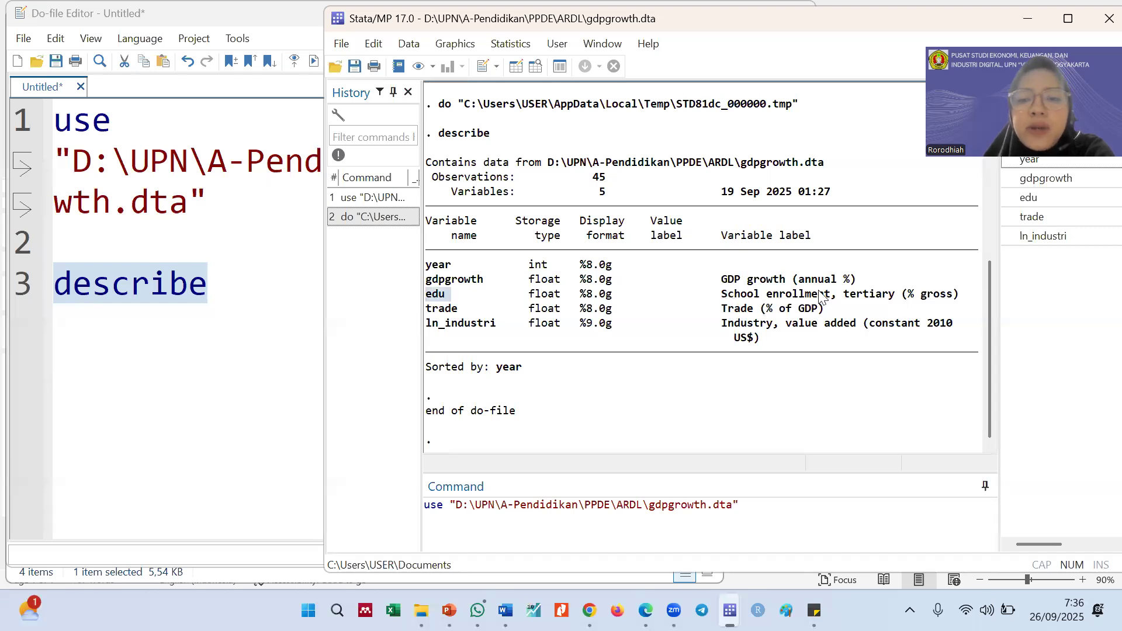
drag(846, 297, 896, 297)
click(917, 299)
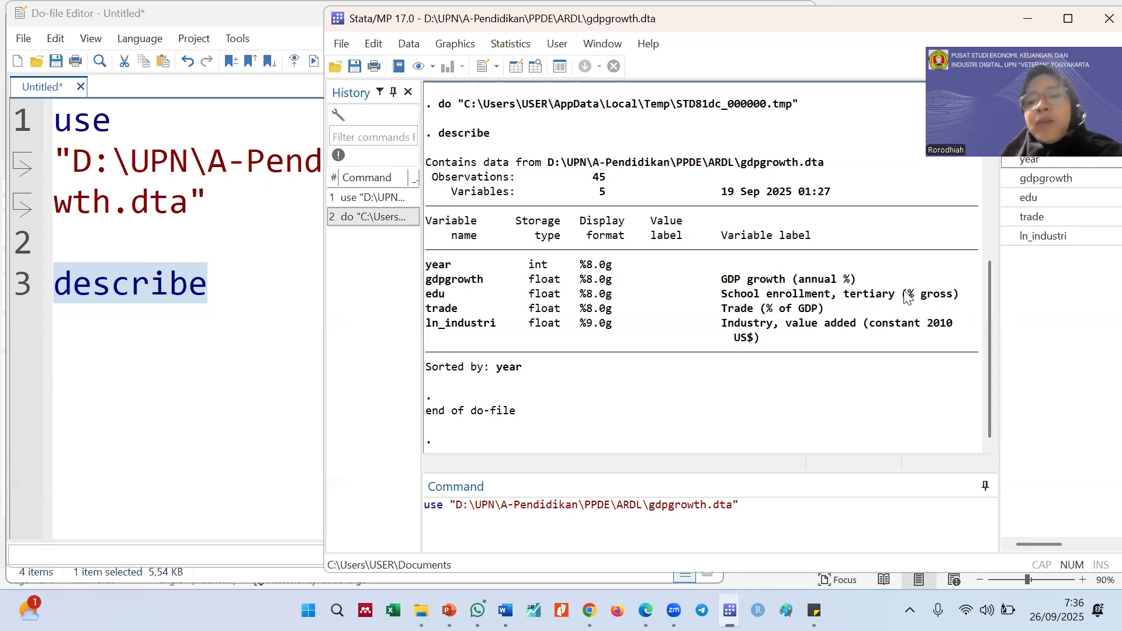
drag(896, 297, 844, 298)
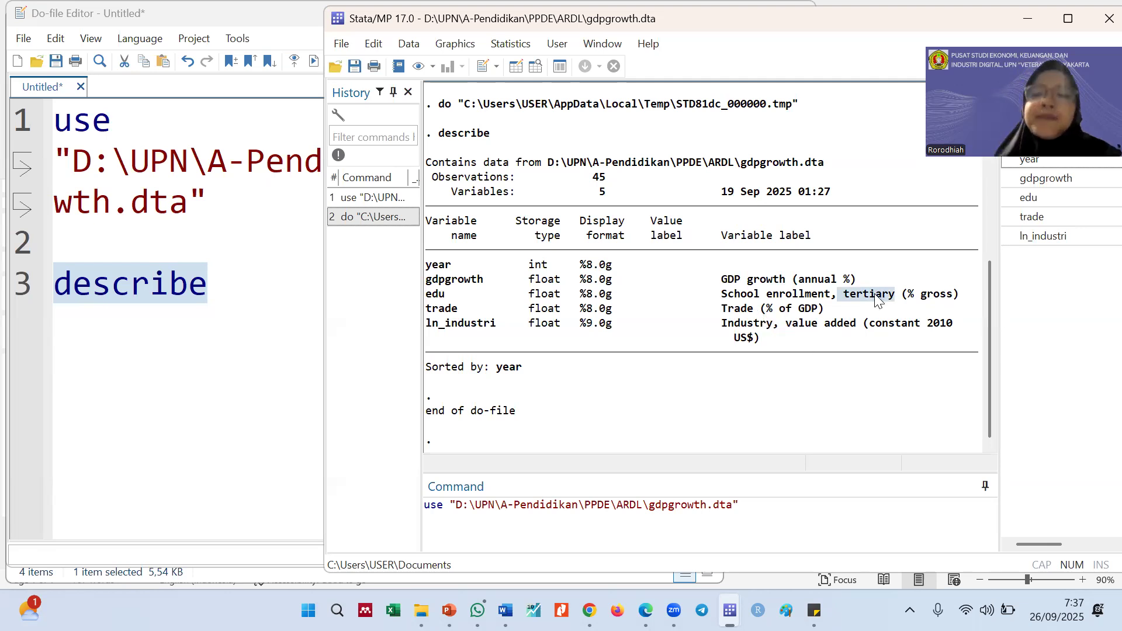
click(868, 314)
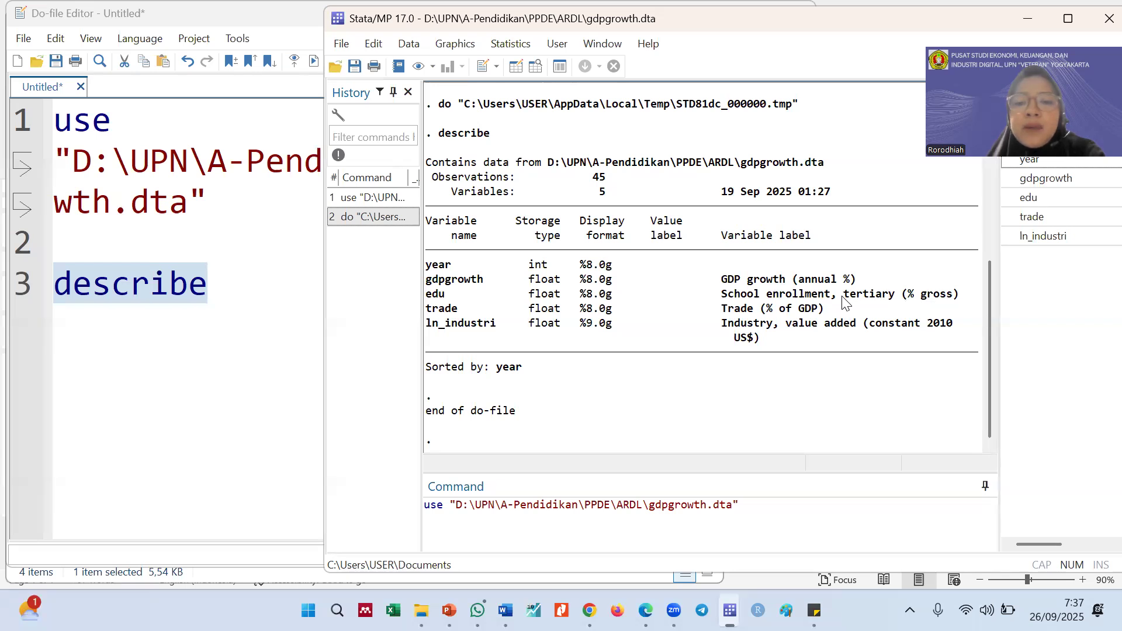
drag(895, 298, 836, 294)
drag(452, 310, 433, 309)
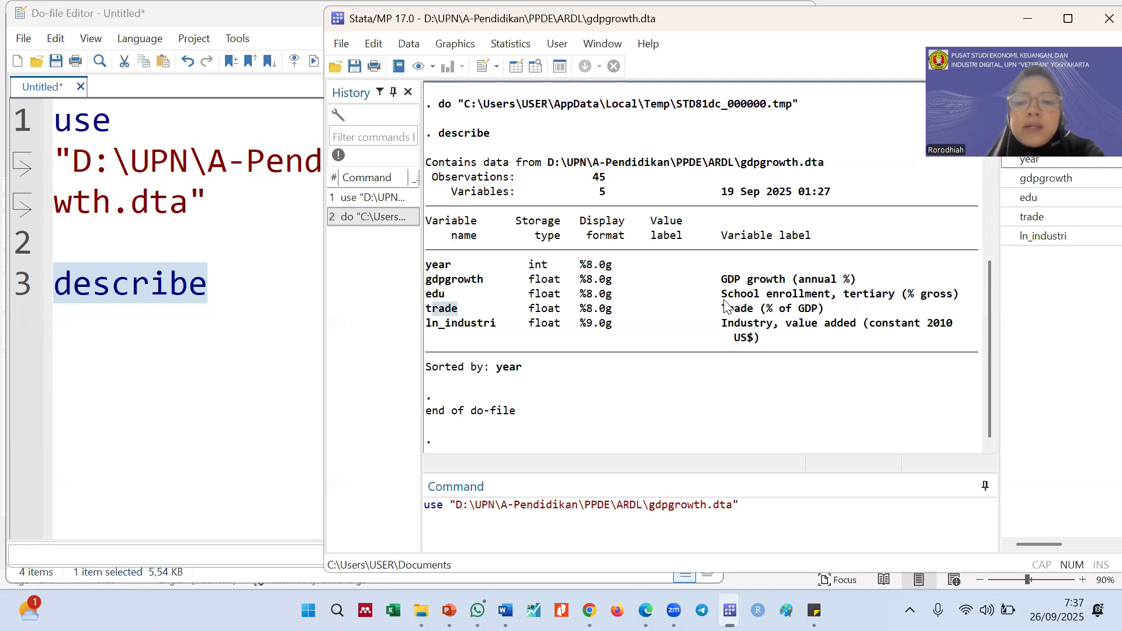
drag(721, 311, 749, 317)
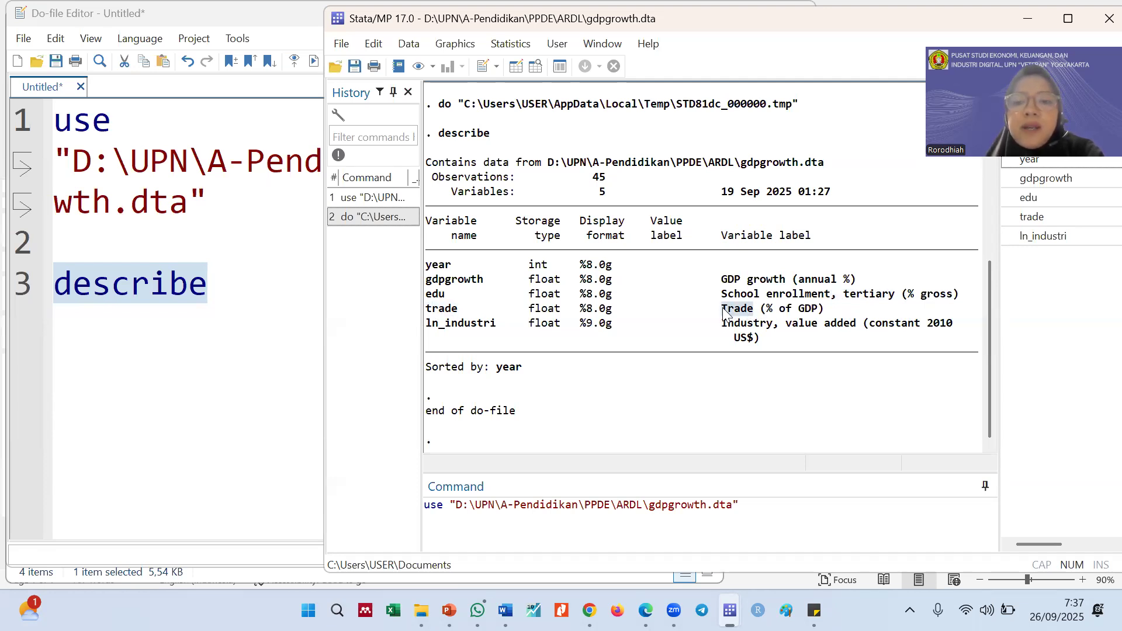
drag(761, 311, 814, 317)
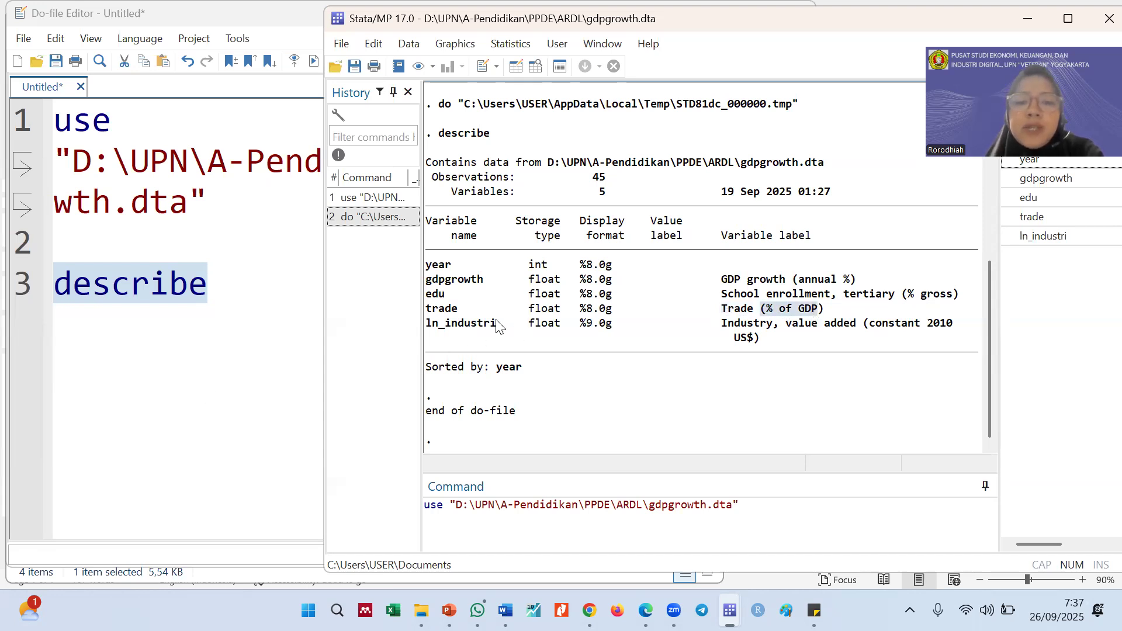
drag(498, 328, 430, 330)
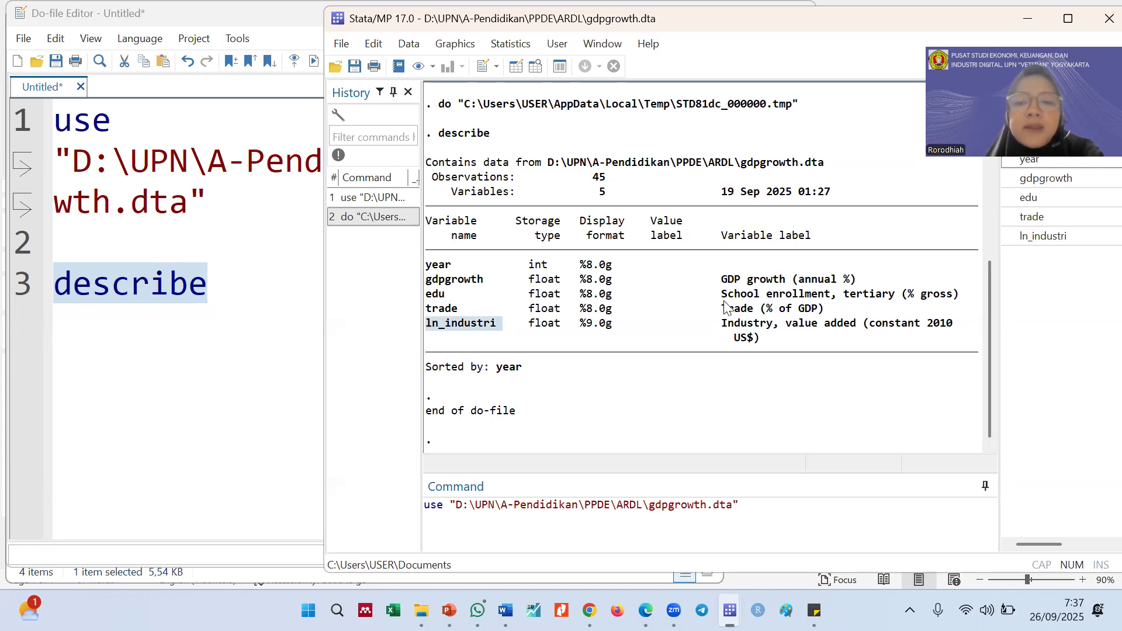
drag(725, 323, 750, 326)
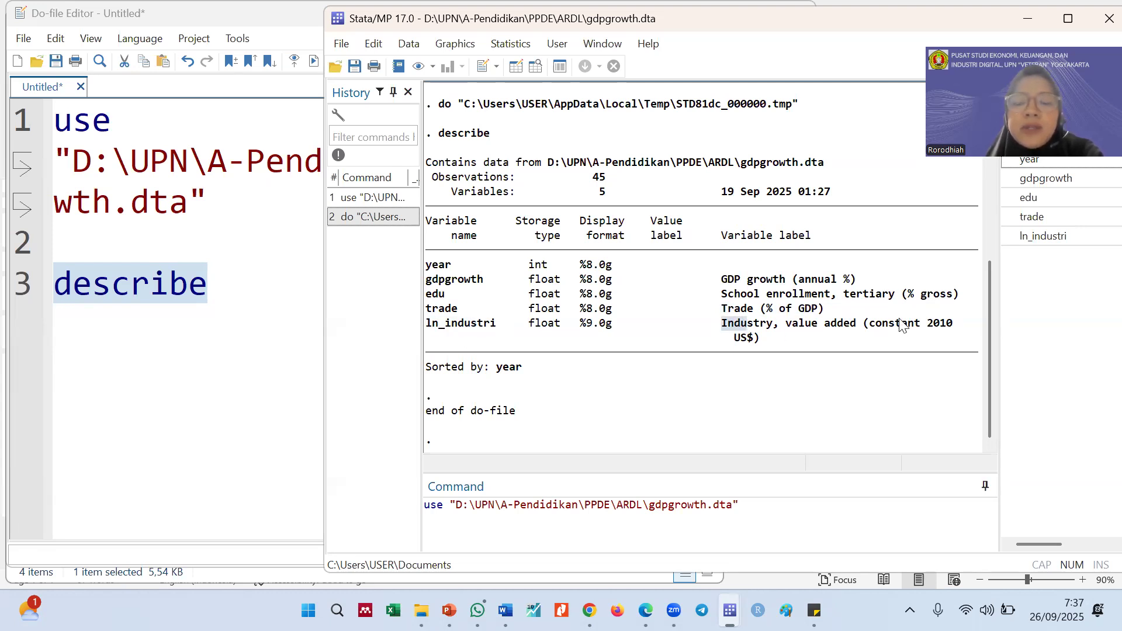
drag(864, 325, 971, 330)
click(720, 337)
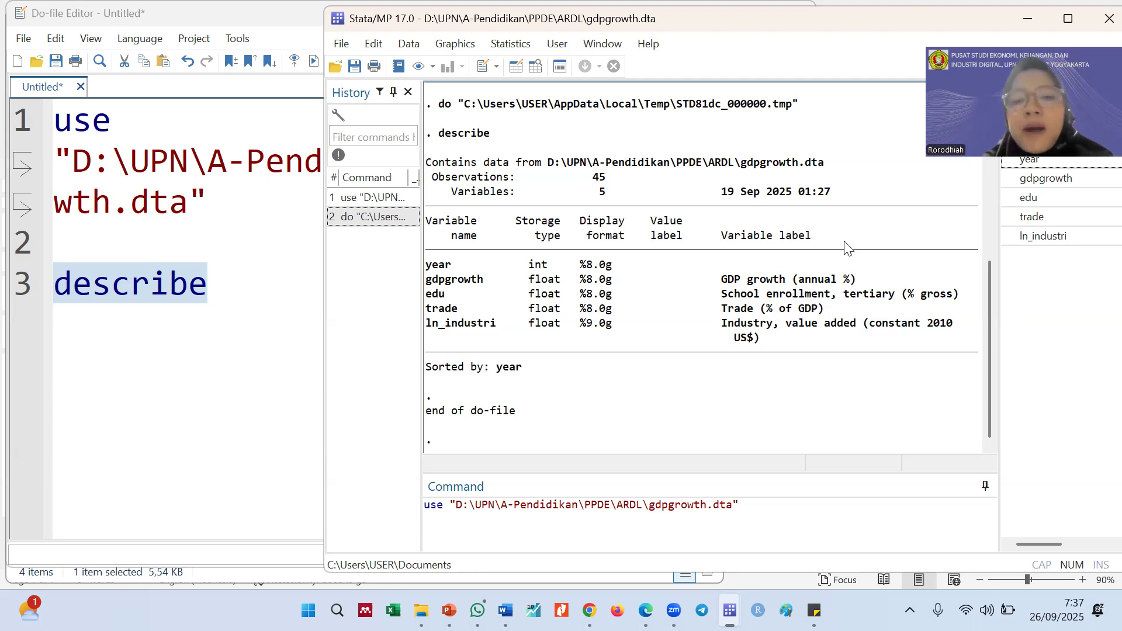
double_click(602, 179)
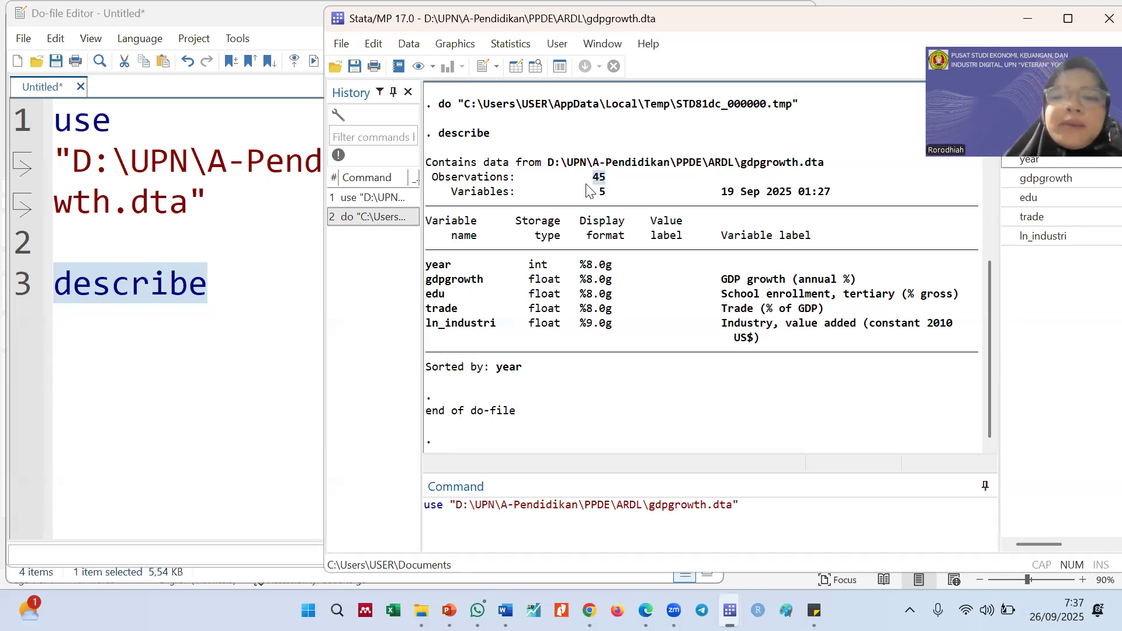
Add the comment "*Declare data time series" on line 5 of the do-file, leaving line 4 blank after describe
click(161, 323)
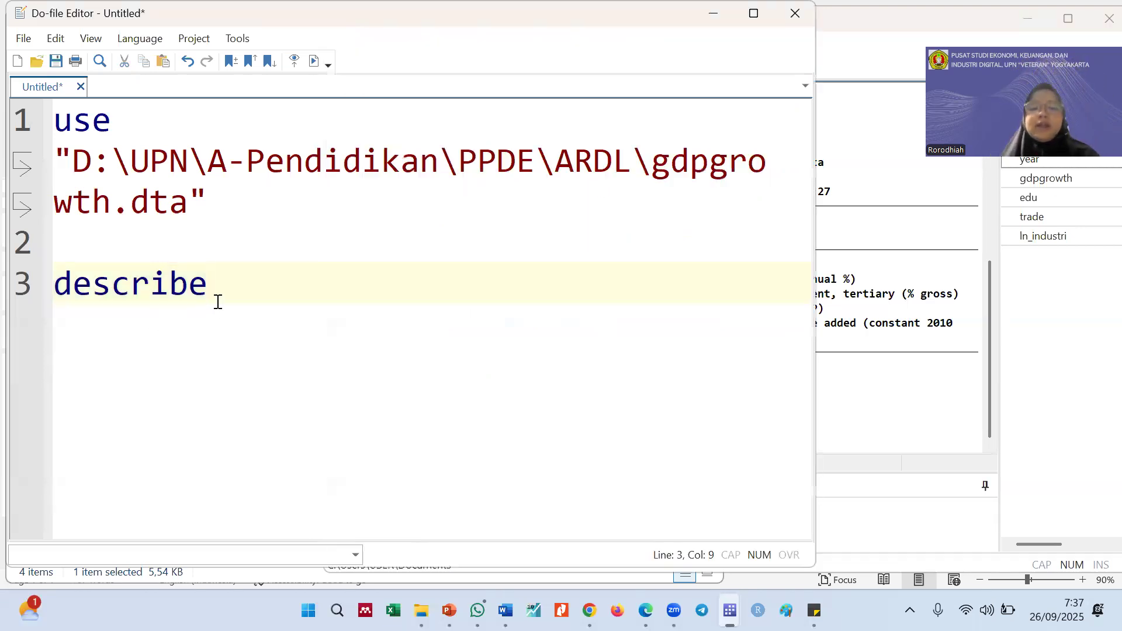
key(Return)
key(Return)
text(*De)
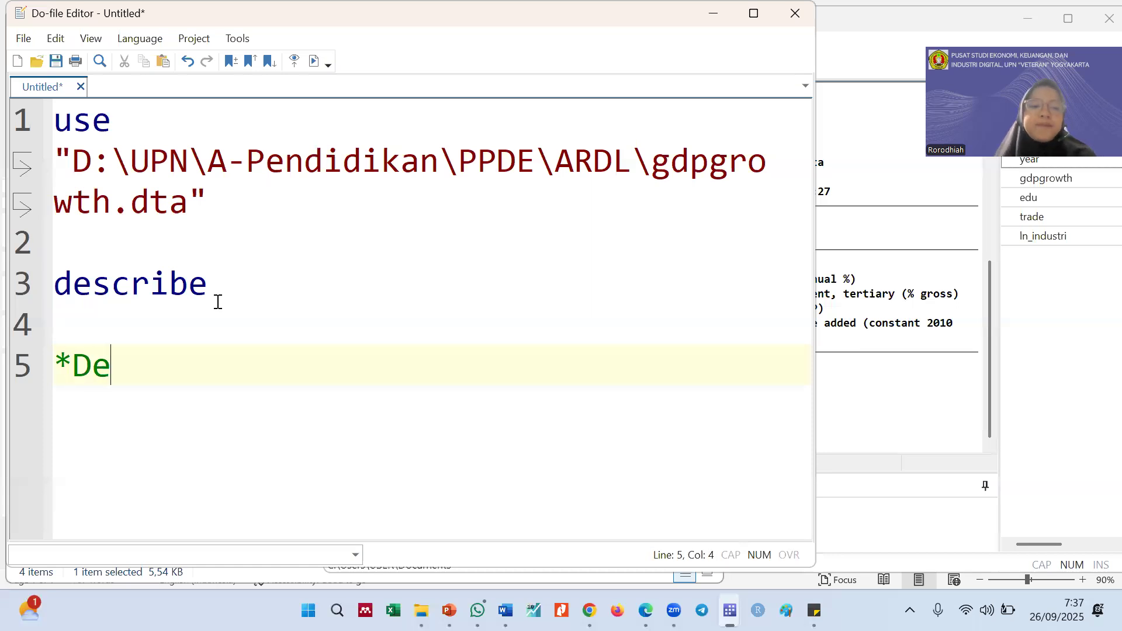
text(clare dt)
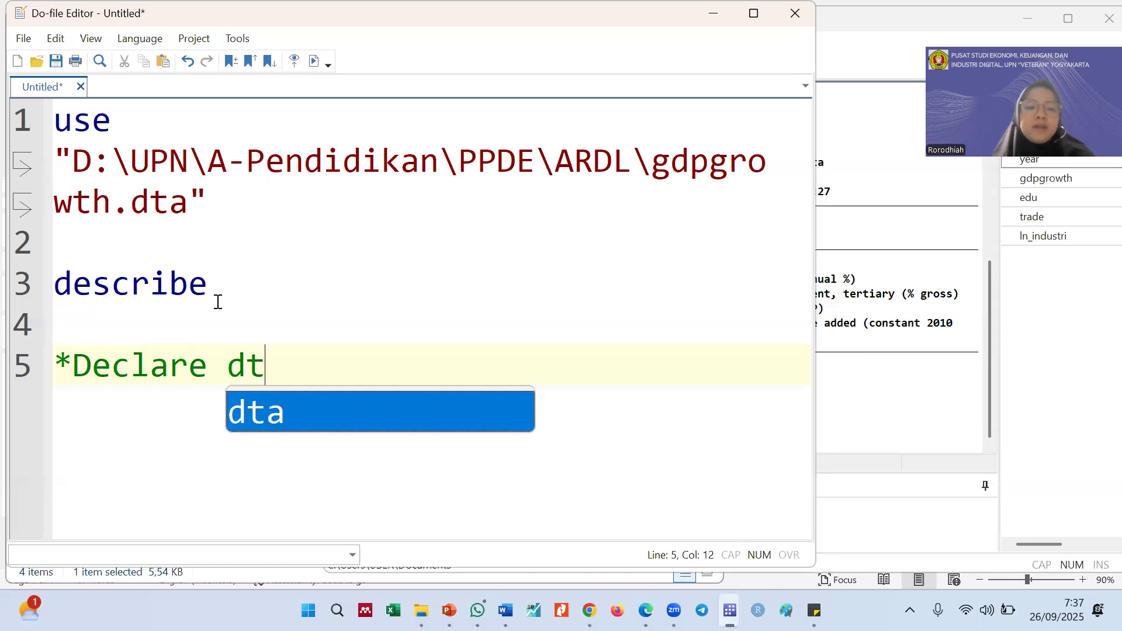
key(BackSpace)
text(ata ti)
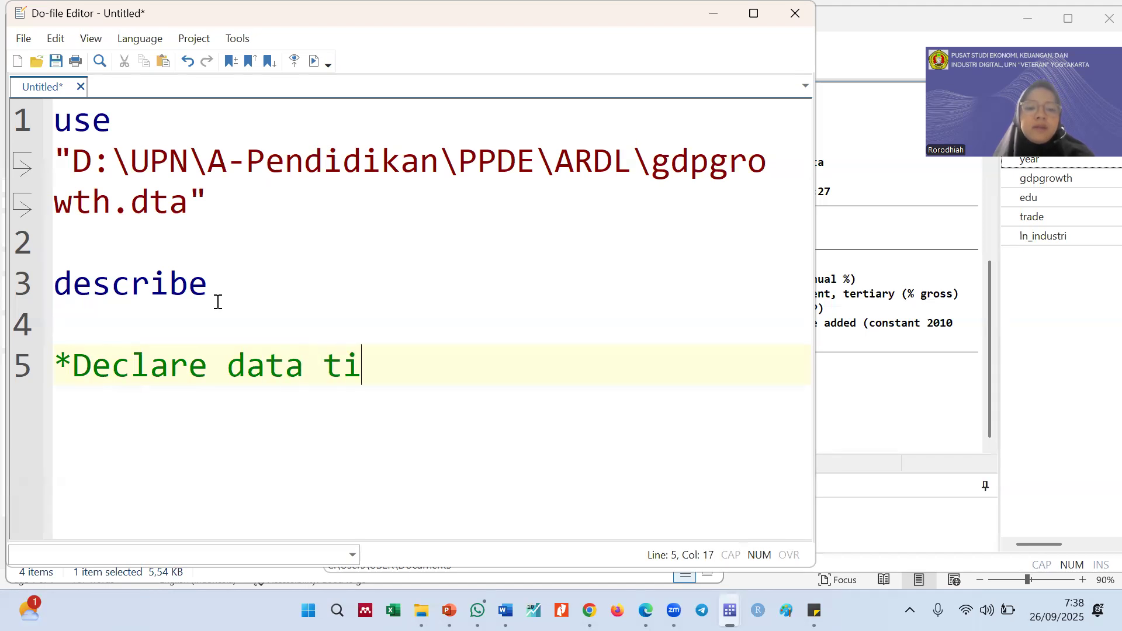
text(me series)
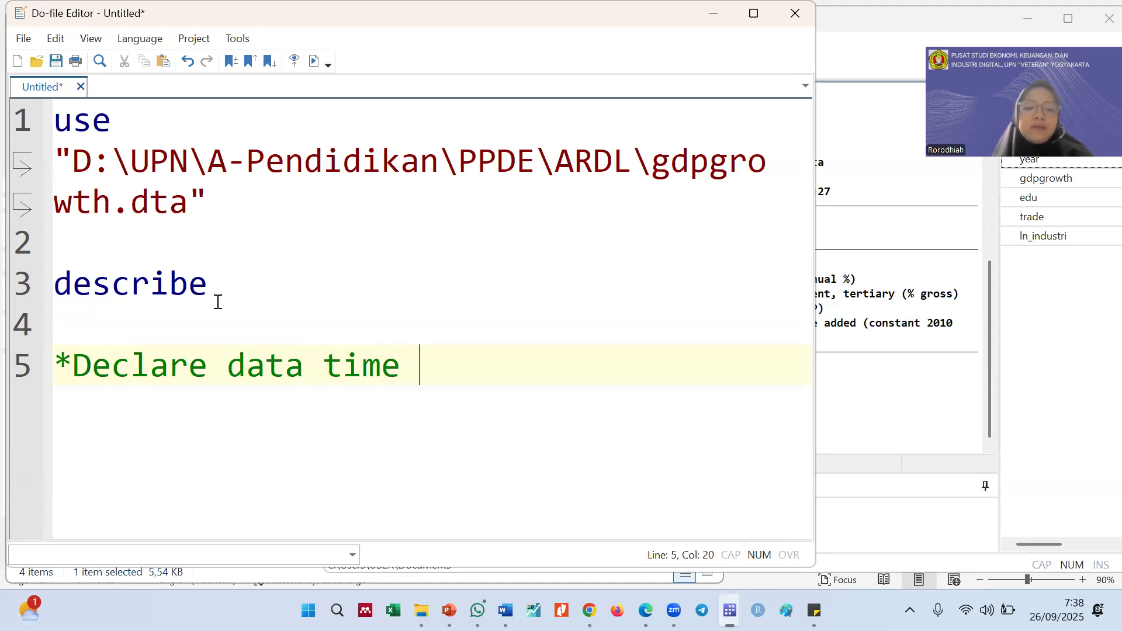
Add the command tsset year on line 6, directly below the time series comment
key(Return)
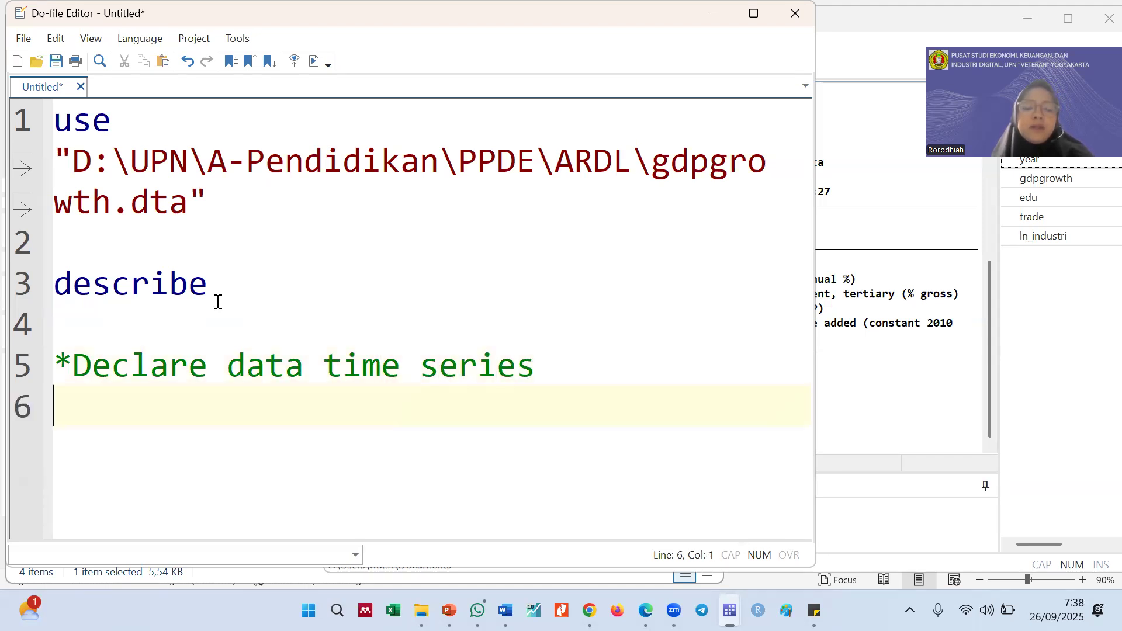
text(tsset )
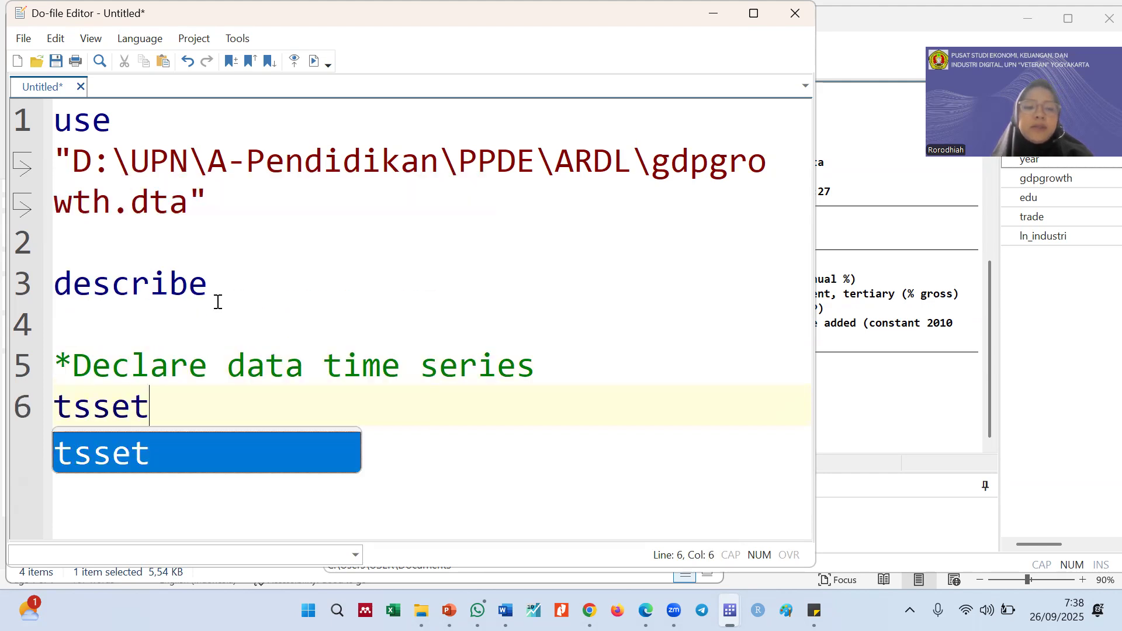
text(yar\)
key(BackSpace)
key(BackSpace)
key(BackSpace)
text(ear)
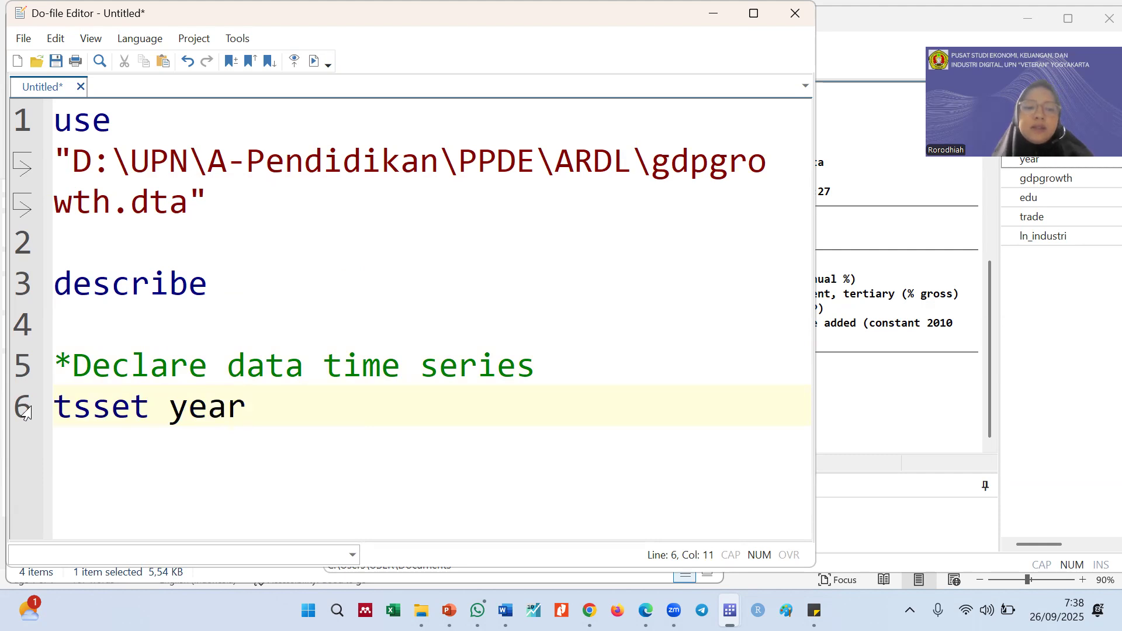
Run only the tsset year line and examine the time variable's range and delta in the results
click(22, 416)
key(ctrl+d)
click(914, 395)
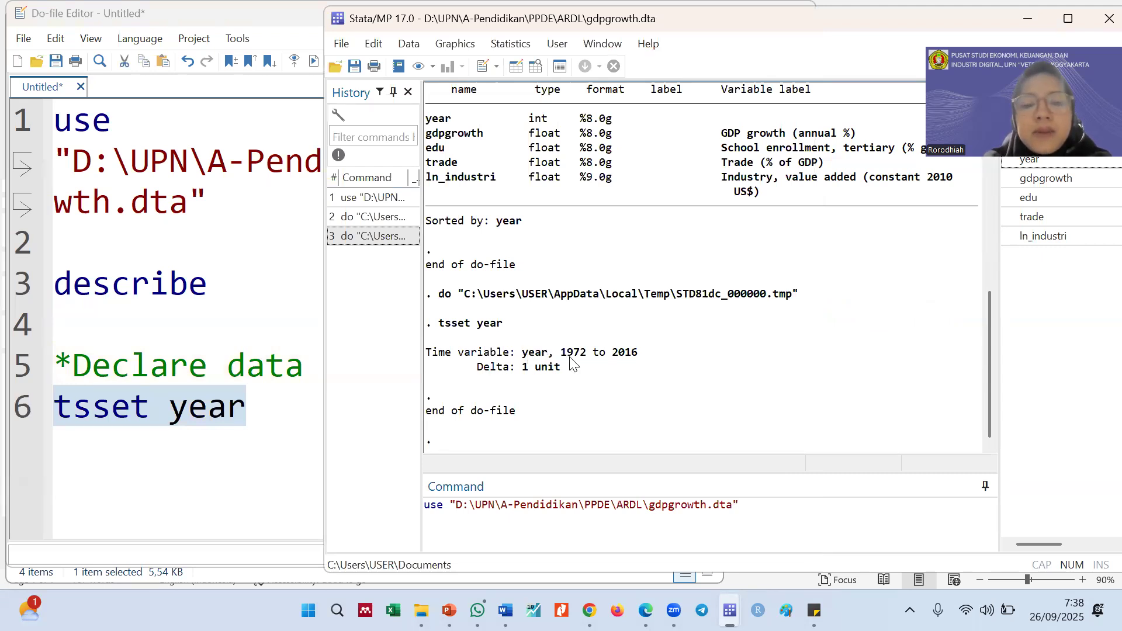
drag(640, 353, 563, 355)
click(526, 369)
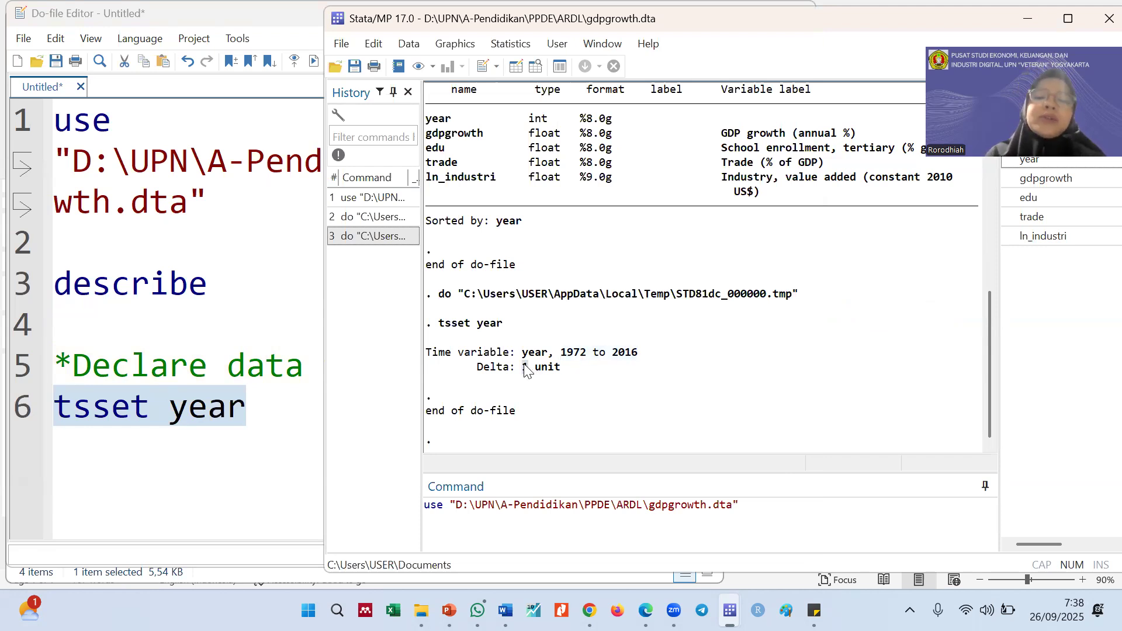
Add blank lines below tsset year in the do-file and place the cursor on line 8
click(282, 407)
key(Return)
key(Return)
key(Return)
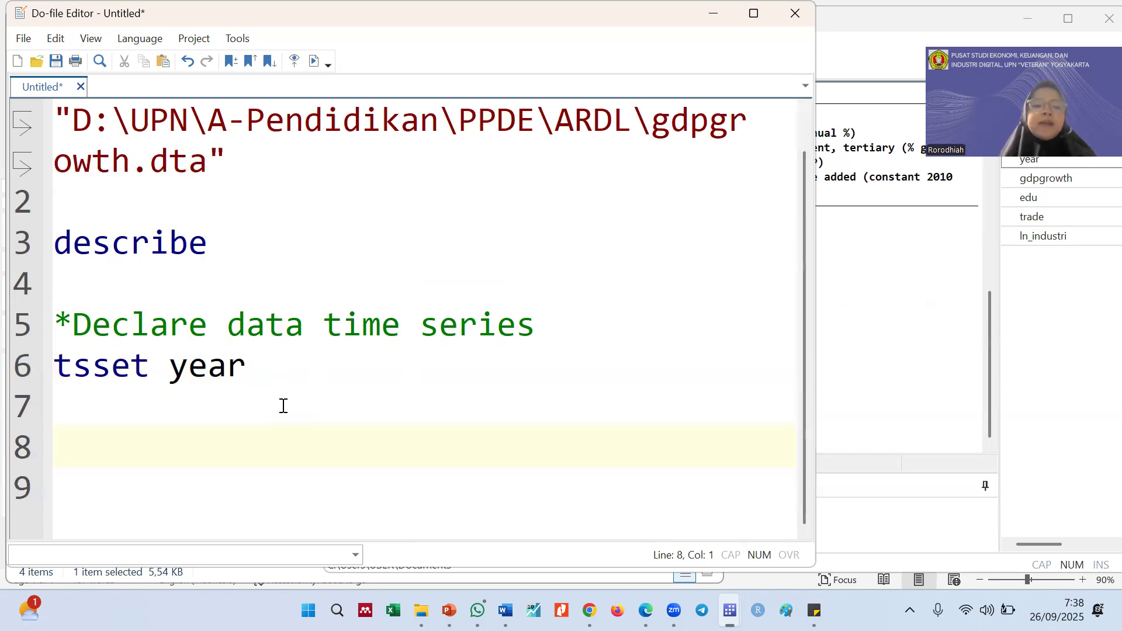
click(910, 409)
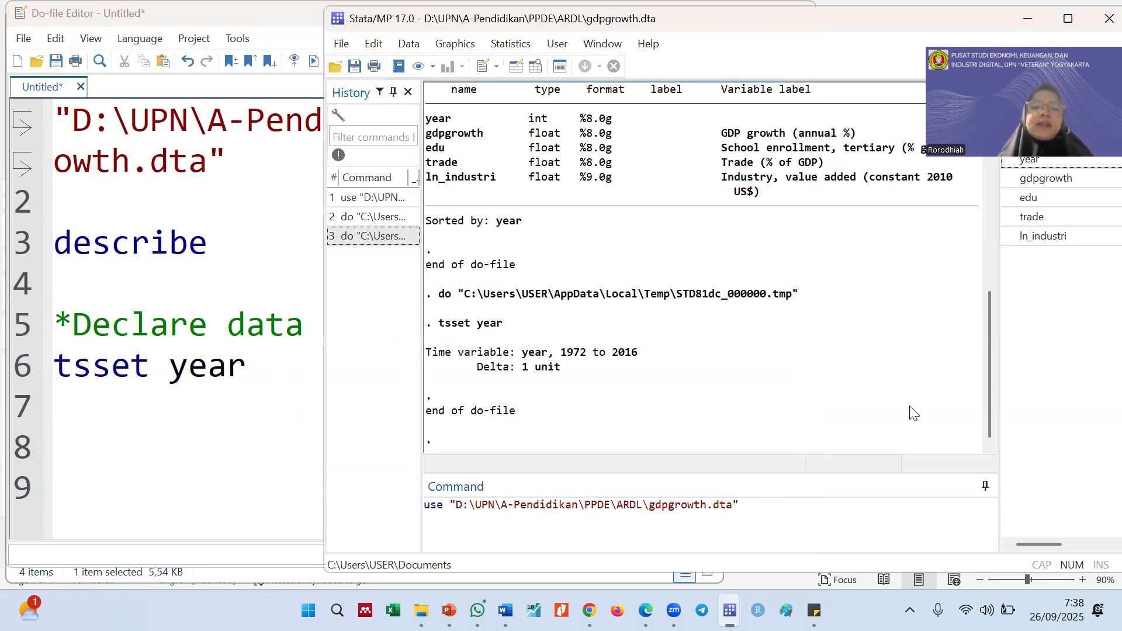
click(193, 421)
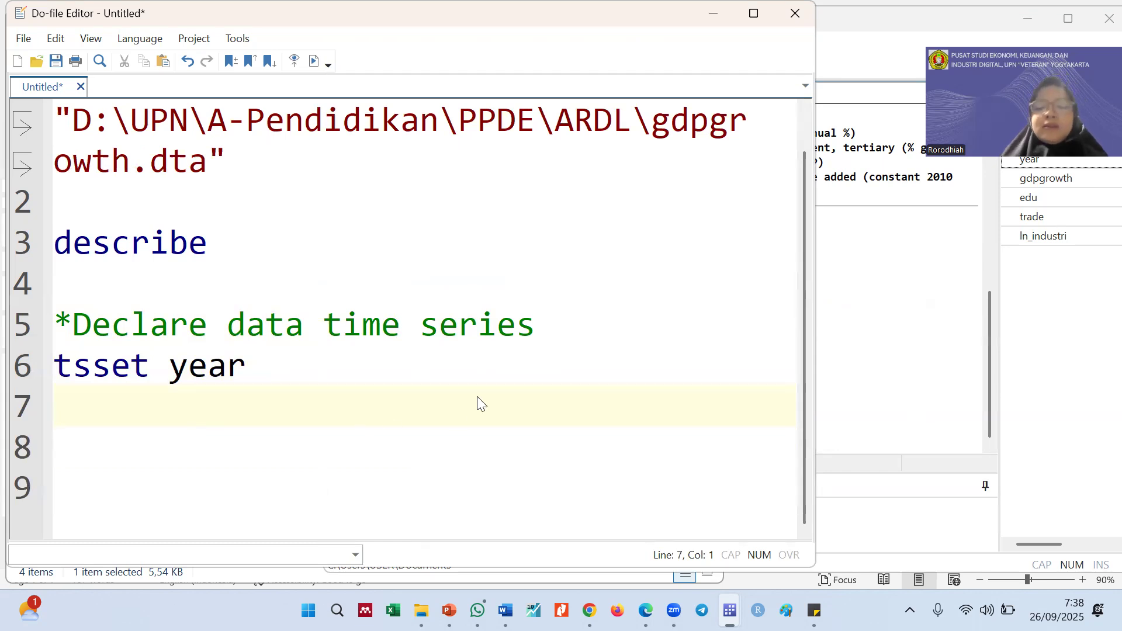
key(Return)
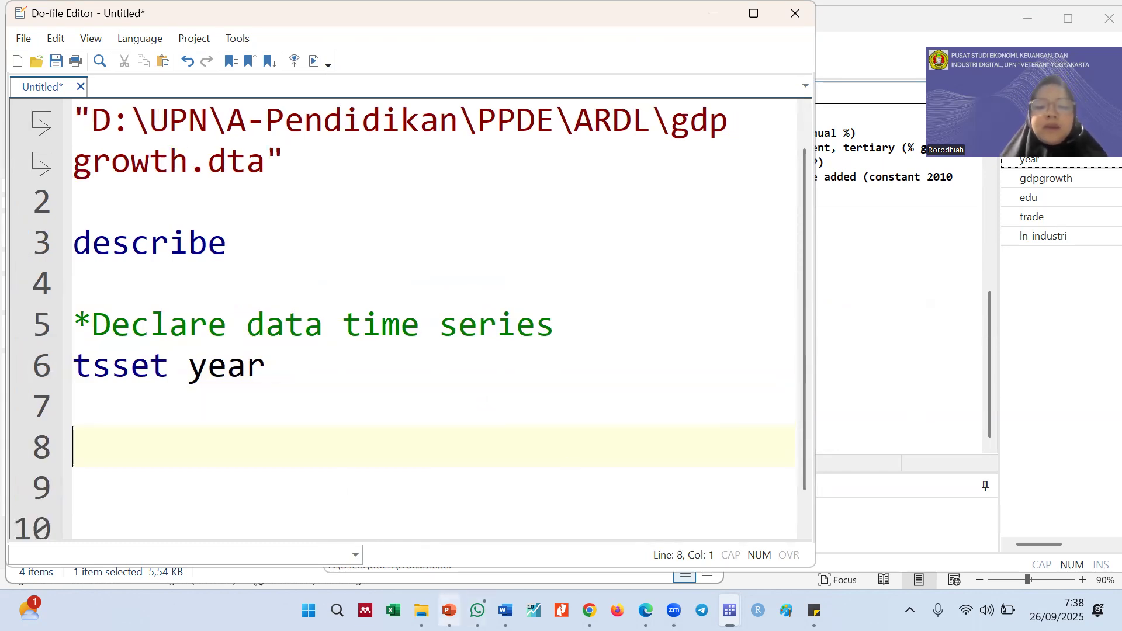
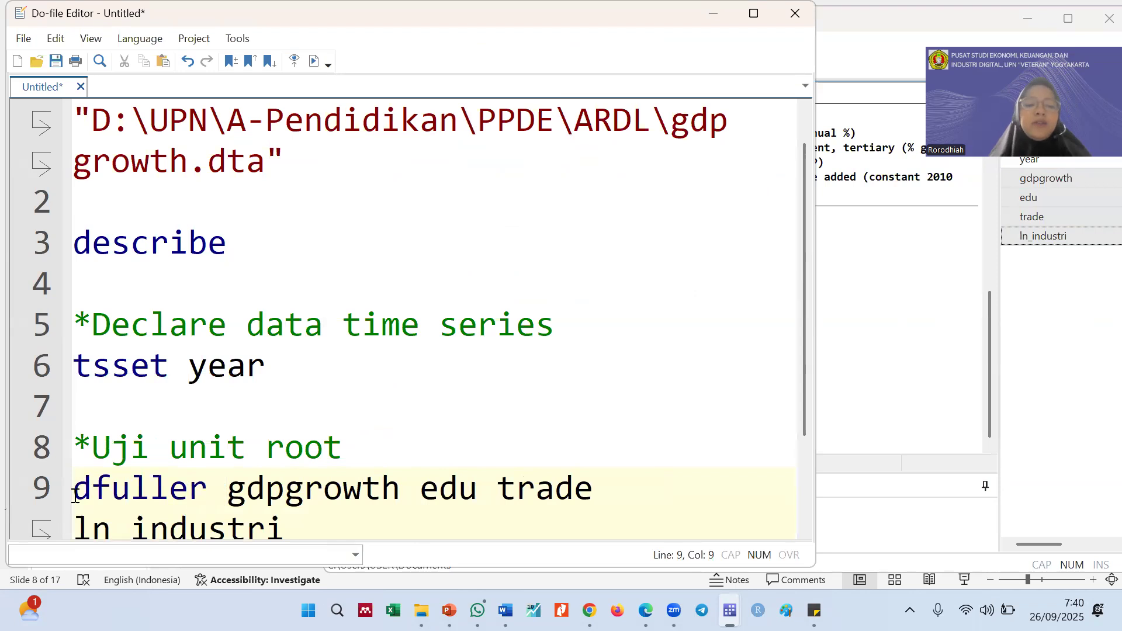
Split the unit root command into separate dfuller lines for gdpgrowth, edu, trade and ln_industri on lines 9 to 12
drag(208, 490, 73, 489)
key(ctrl+c)
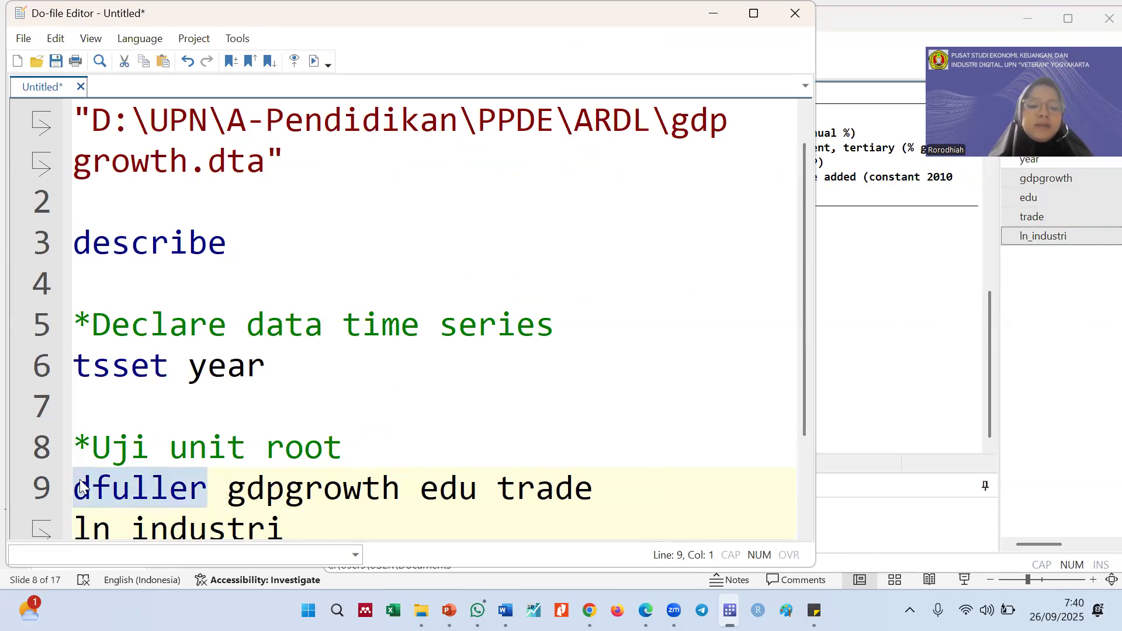
click(423, 489)
key(Return)
key(ctrl+v)
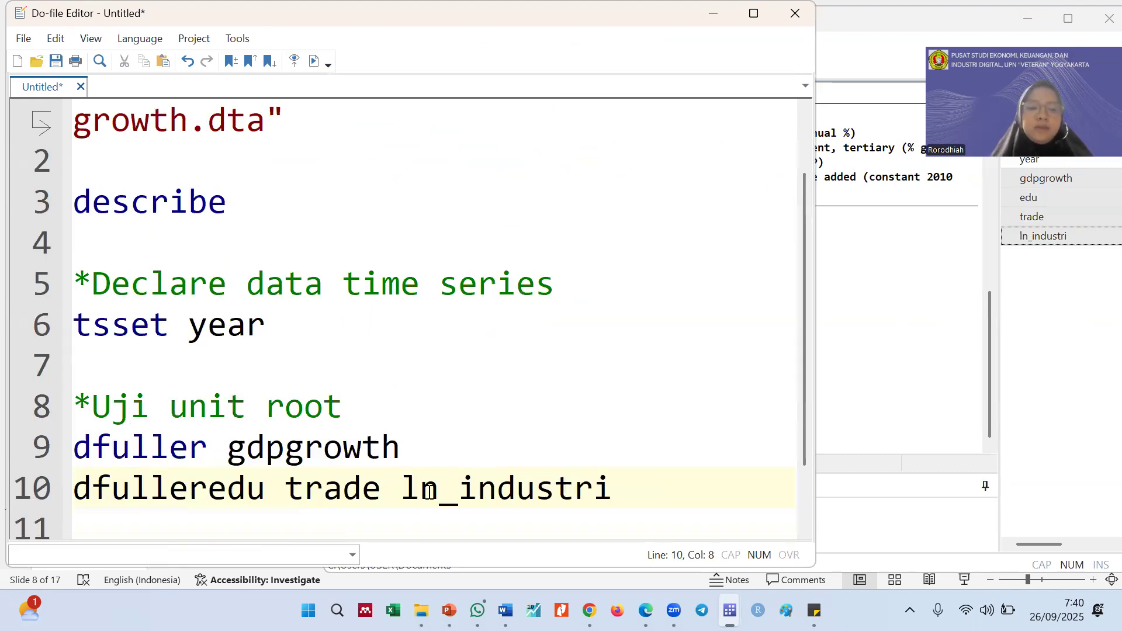
click(307, 491)
key(Return)
key(ctrl+v)
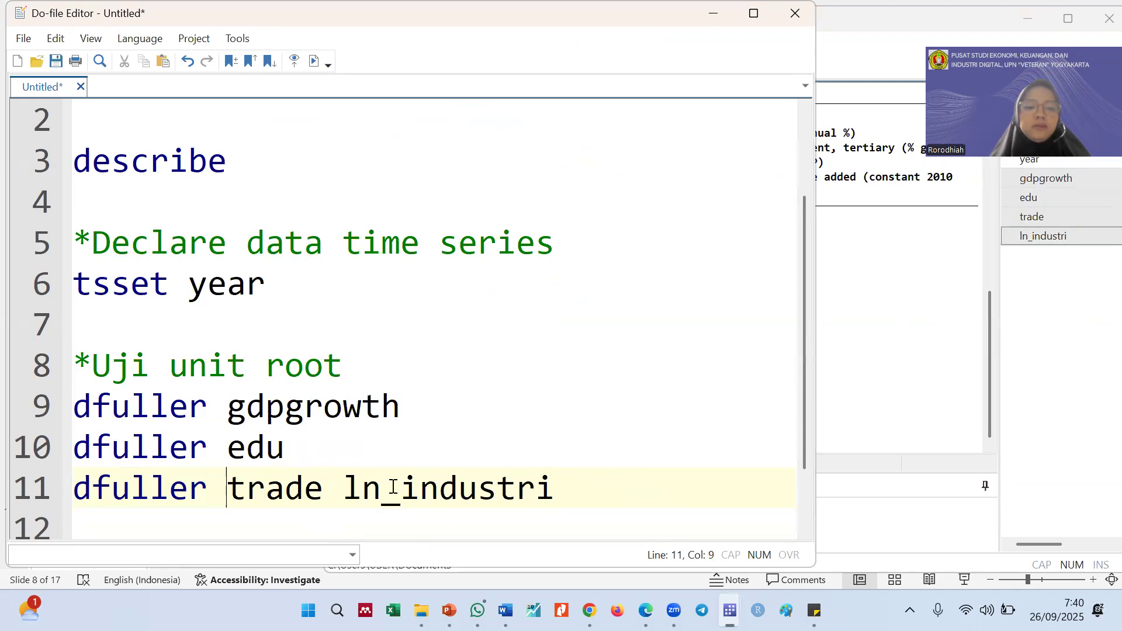
click(342, 490)
key(Return)
key(ctrl+v)
ctrl+click(344, 491)
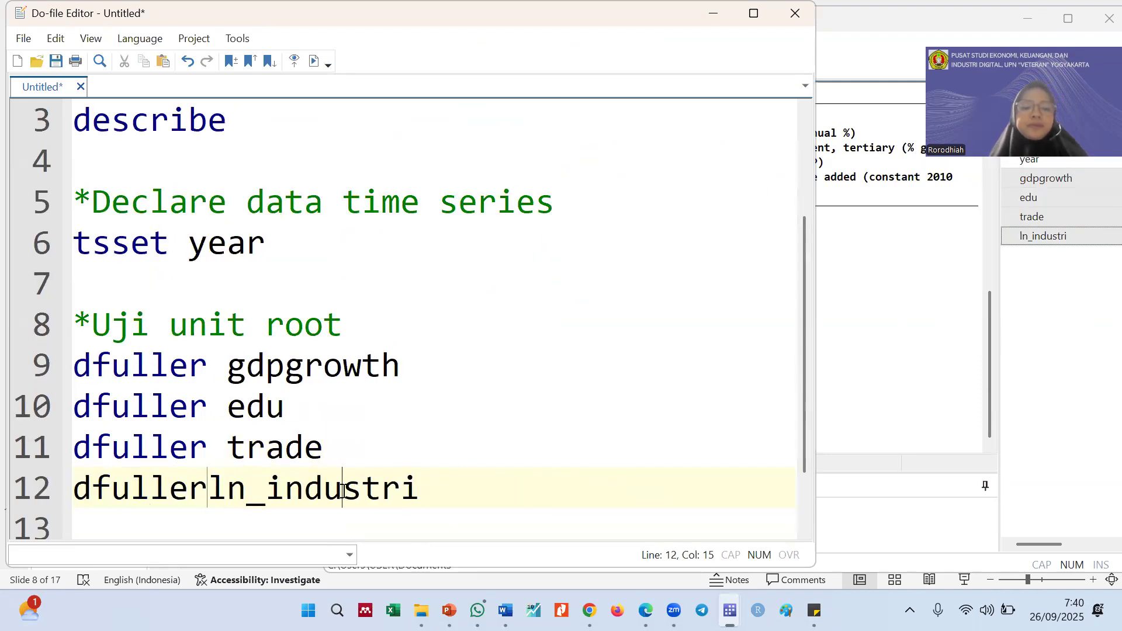
Run only the dfuller gdpgrowth line and examine the test's MacKinnon p-value in the results
click(18, 365)
key(ctrl+d)
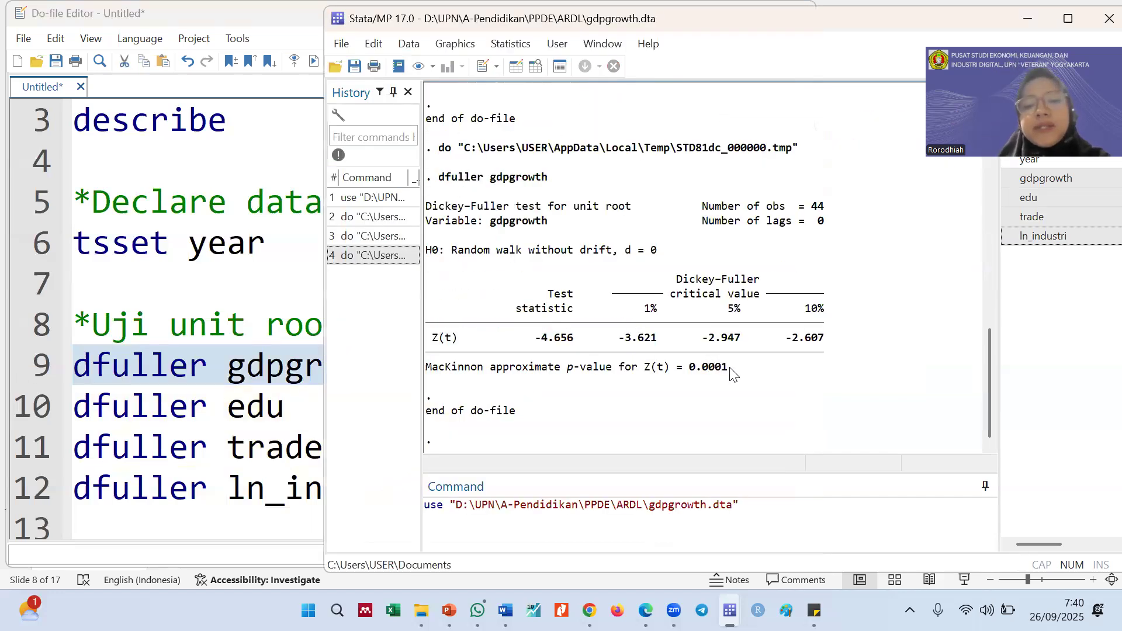
drag(732, 374, 696, 372)
Add the comment "//stasioner di level I(0)" after dfuller gdpgrowth on line 9
click(214, 375)
click(439, 363)
text(//stasioner di leve)
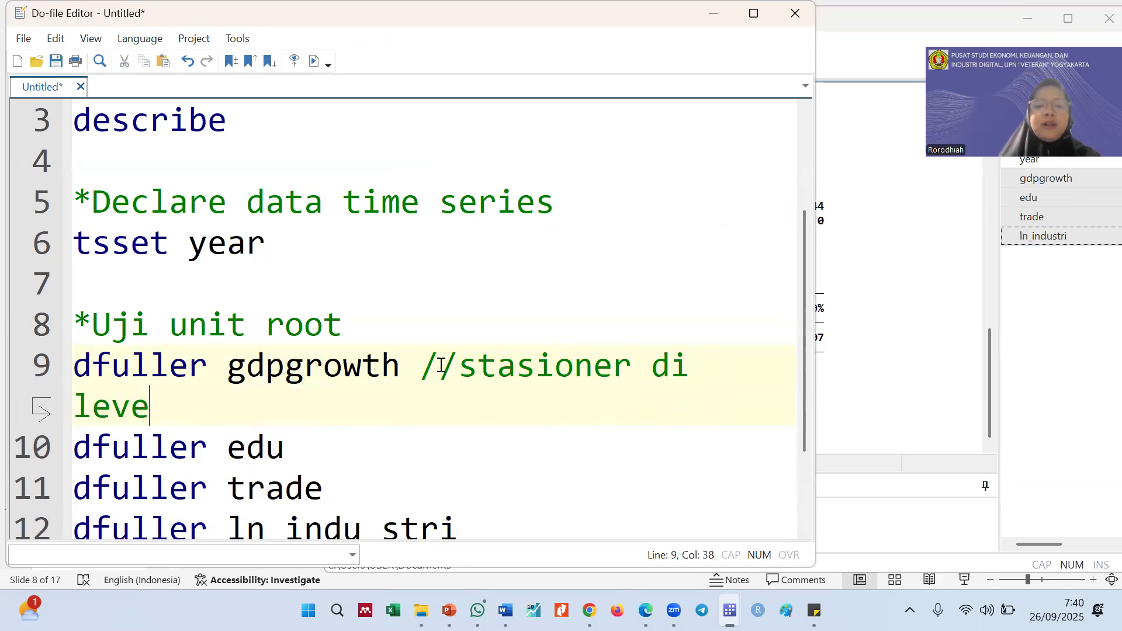
text(l 1)
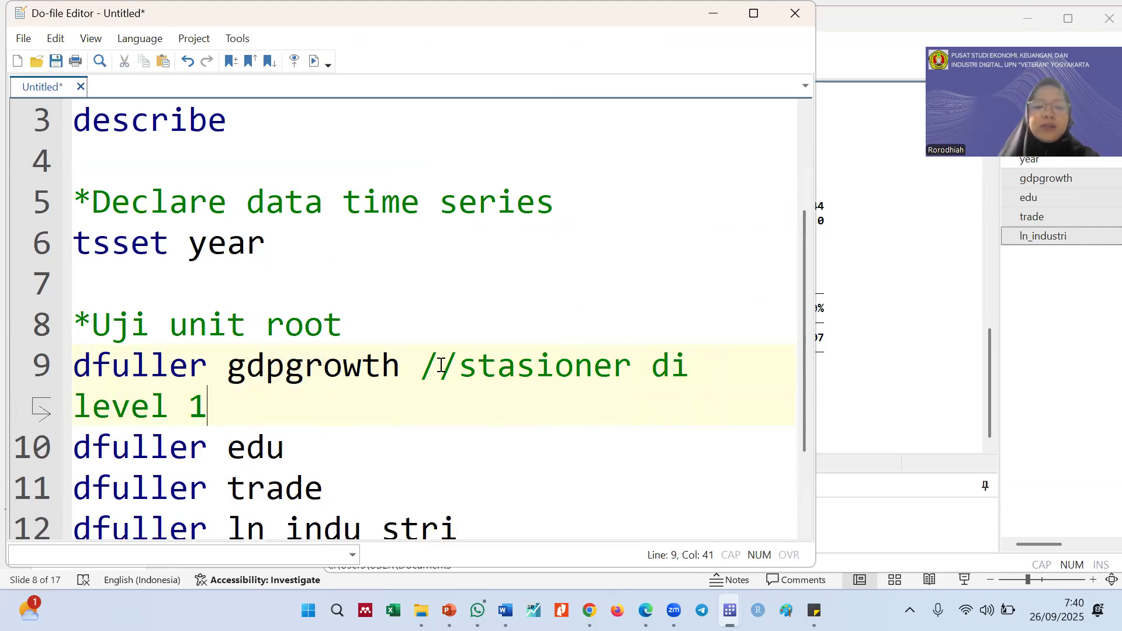
key(BackSpace)
text(I(0)
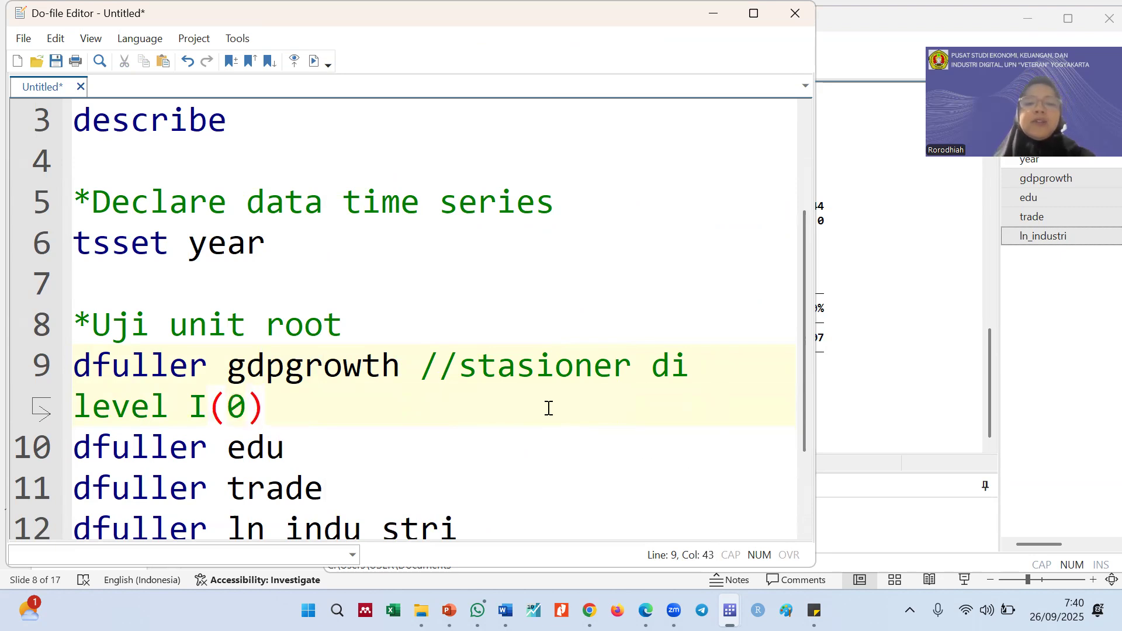
Add an empty "//" comment after dfuller edu, run only that line and examine its p-value
scroll(362, 386, down, 1)
click(374, 314)
text(//)
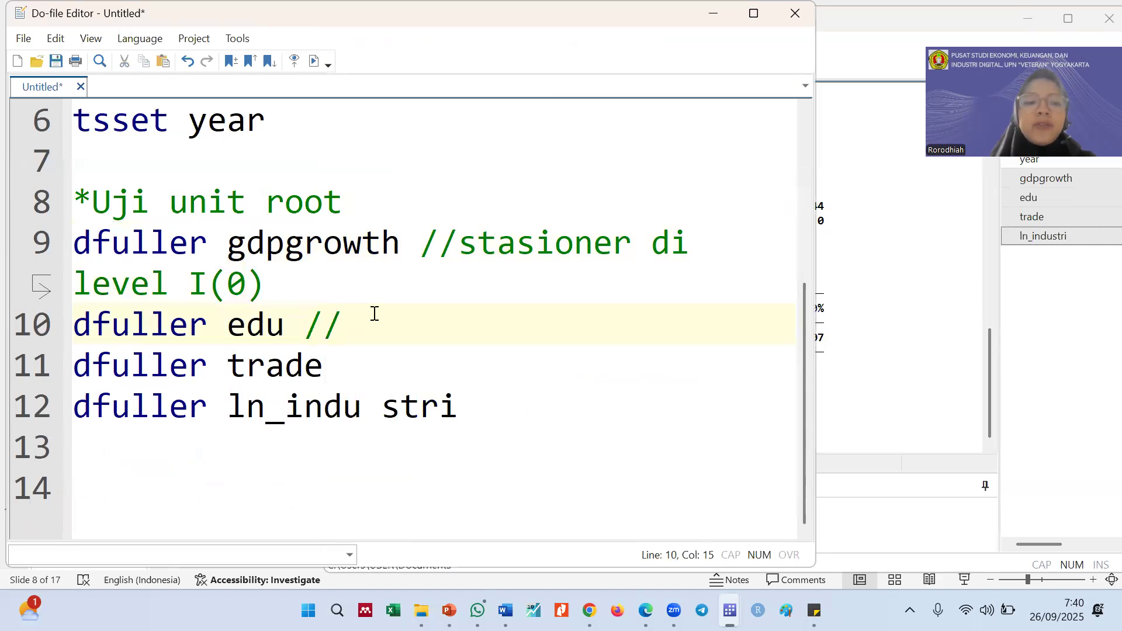
click(22, 332)
key(shift+Left)
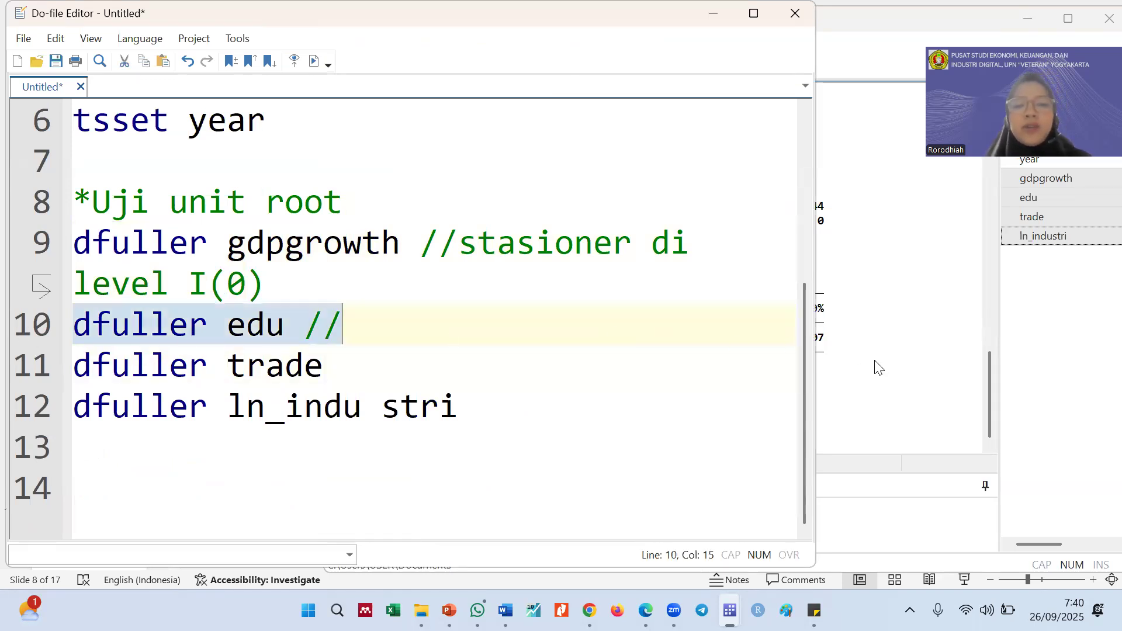
key(ctrl+d)
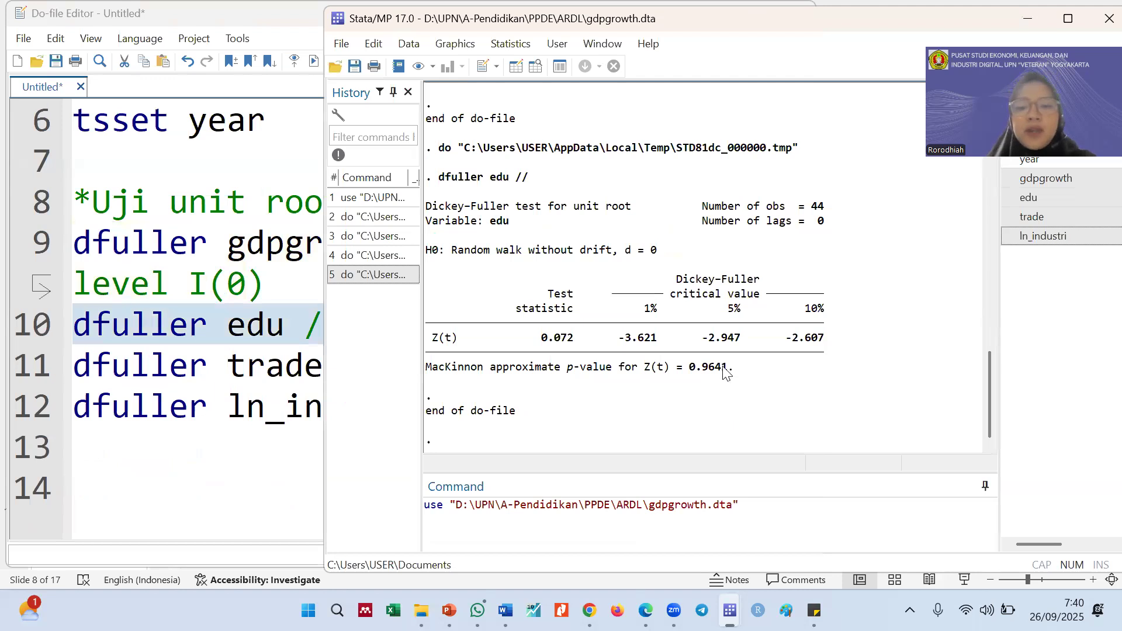
drag(706, 371, 734, 371)
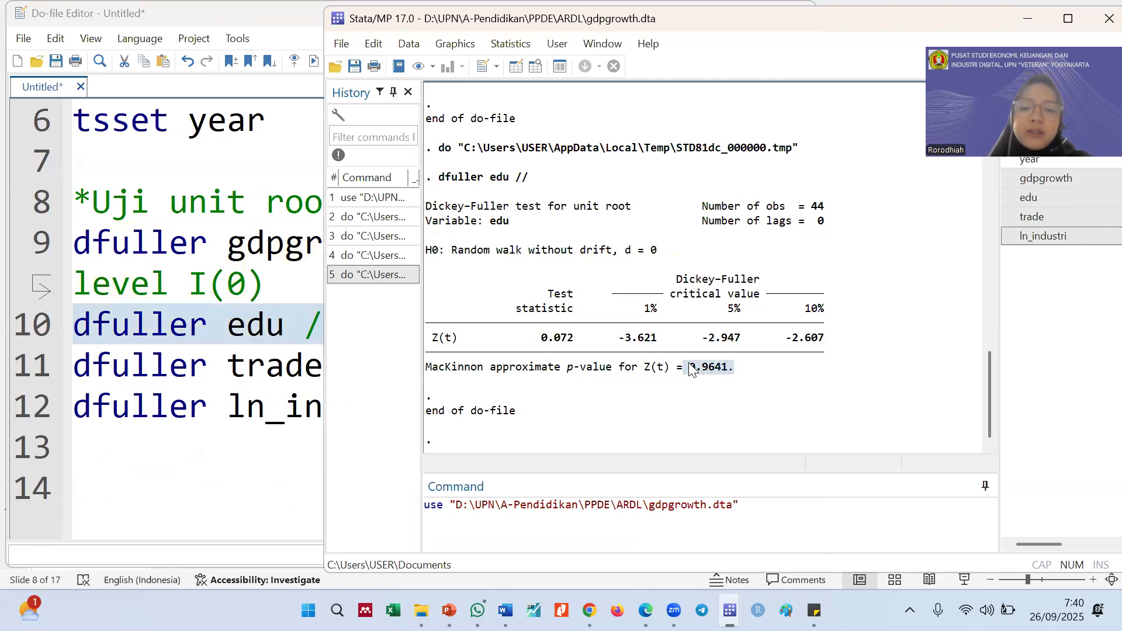
Duplicate the dfuller edu line directly below and change the copy's variable to the first difference, D.edu
click(304, 328)
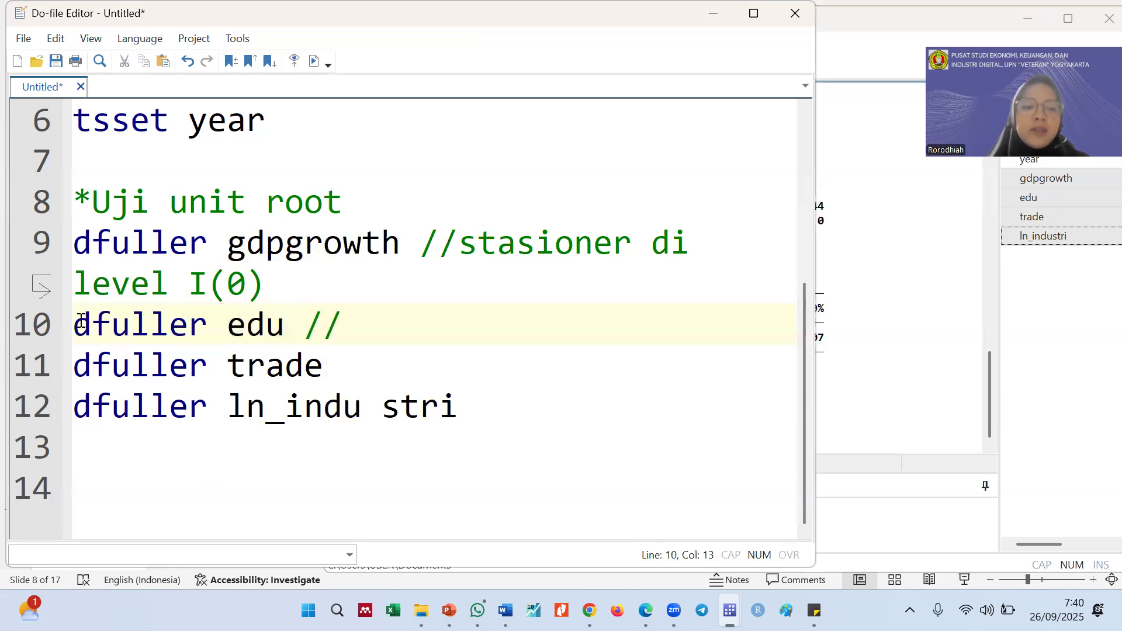
click(59, 331)
key(ctrl+c)
click(367, 320)
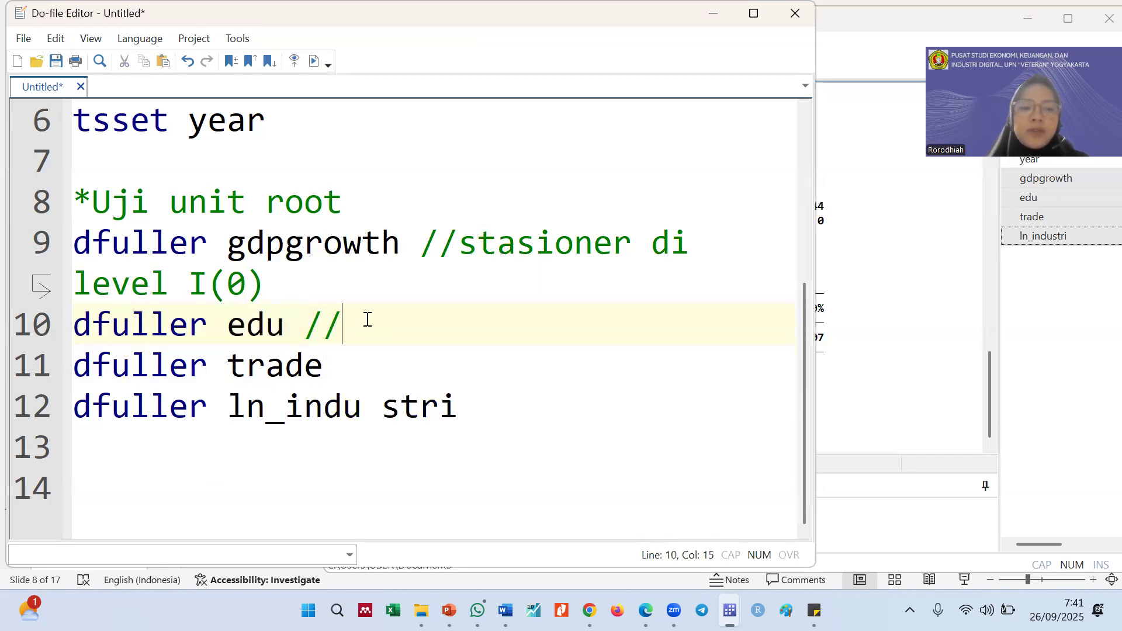
key(Return)
key(Return)
key(Up)
key(ctrl+v)
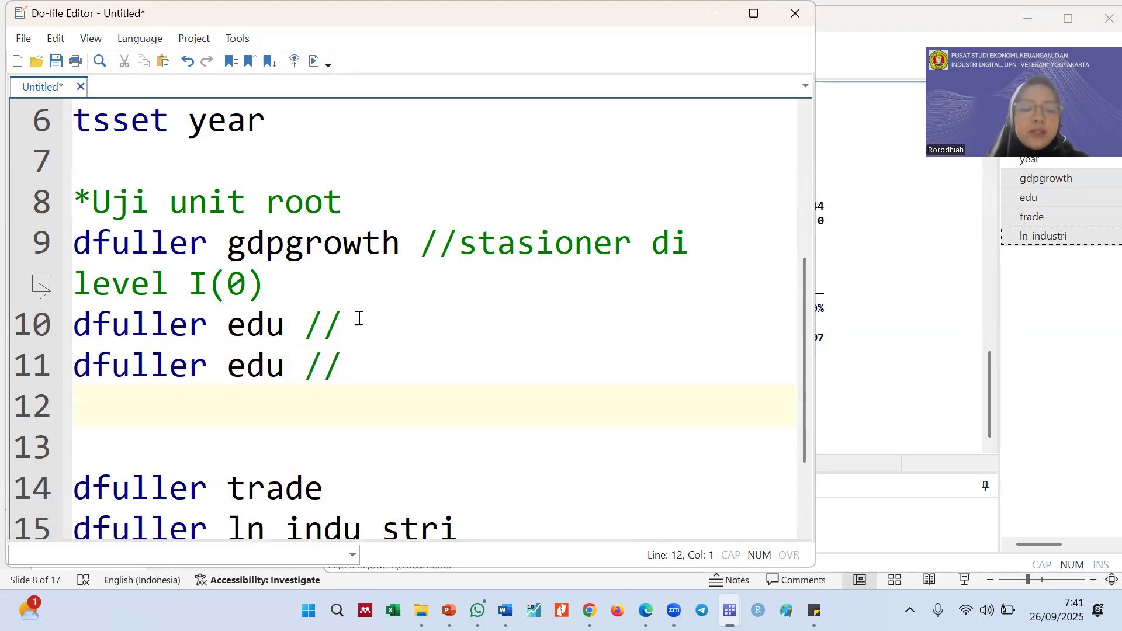
click(228, 365)
text(D.)
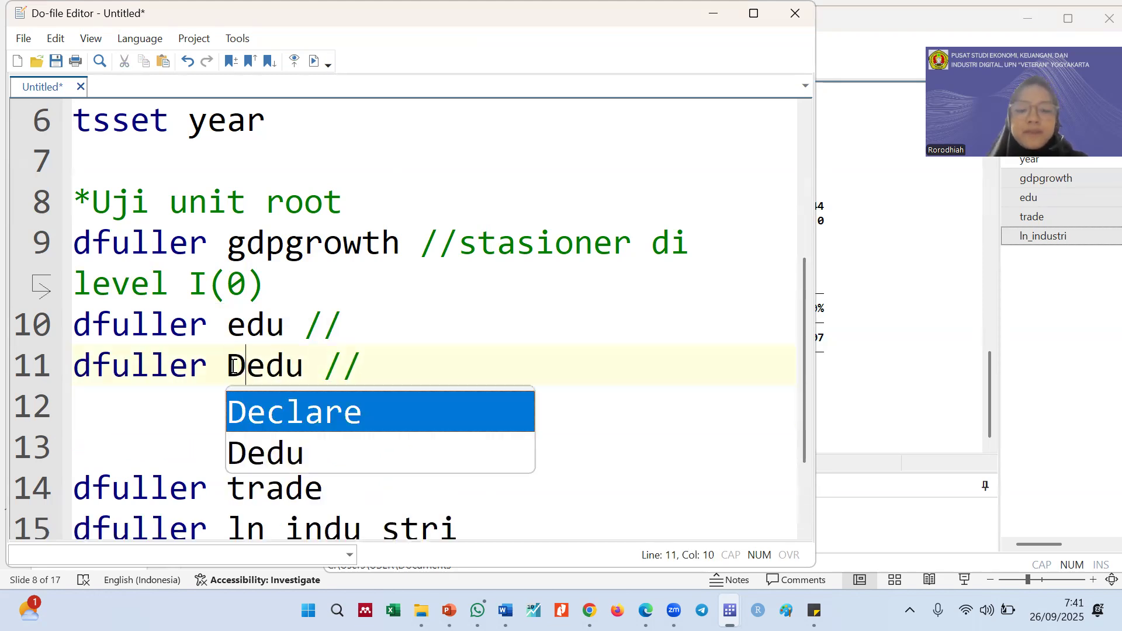
Run only the dfuller D.edu line and examine the test's p-value in the results
click(33, 366)
key(ctrl+d)
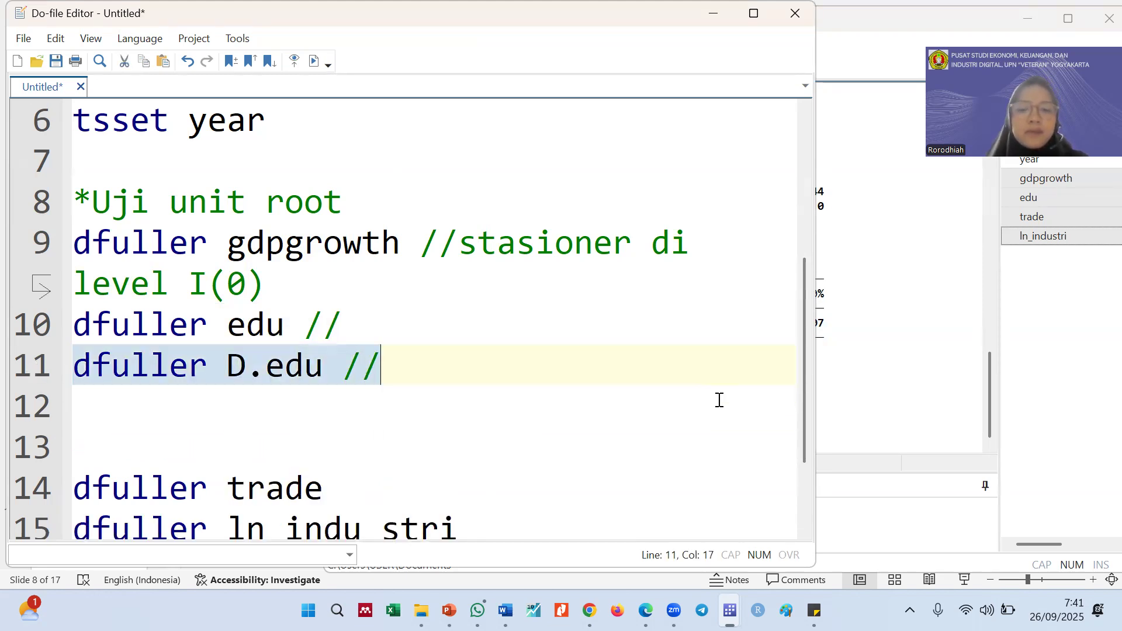
click(895, 349)
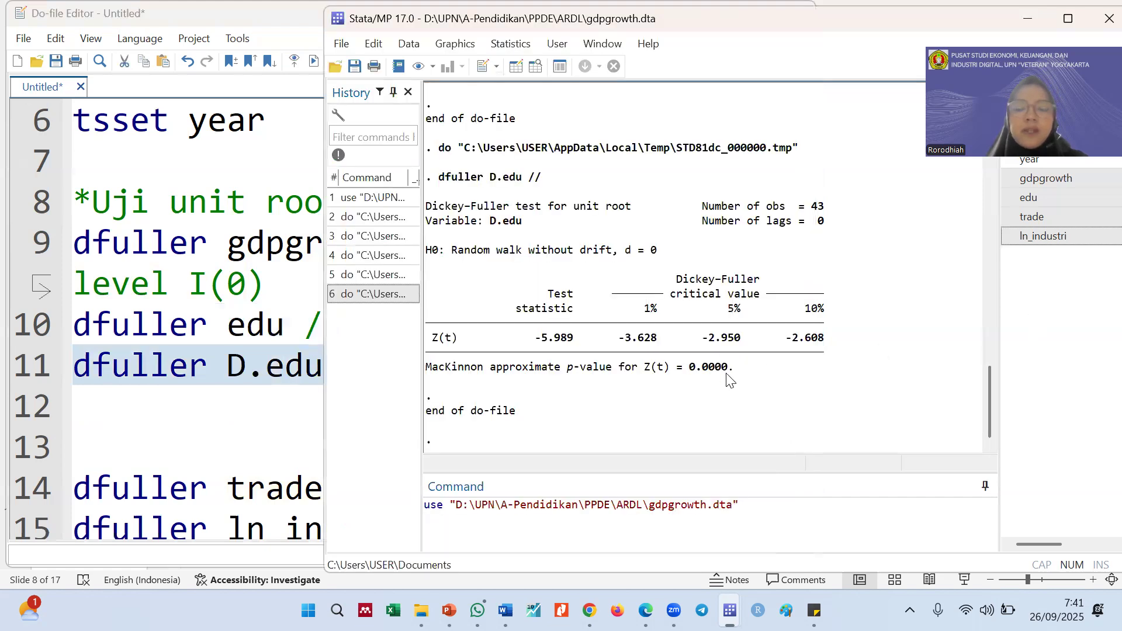
mouse_move(729, 368)
mouse_down()
mouse_move(691, 357)
mouse_move(682, 376)
mouse_move(733, 370)
mouse_up()
click(688, 377)
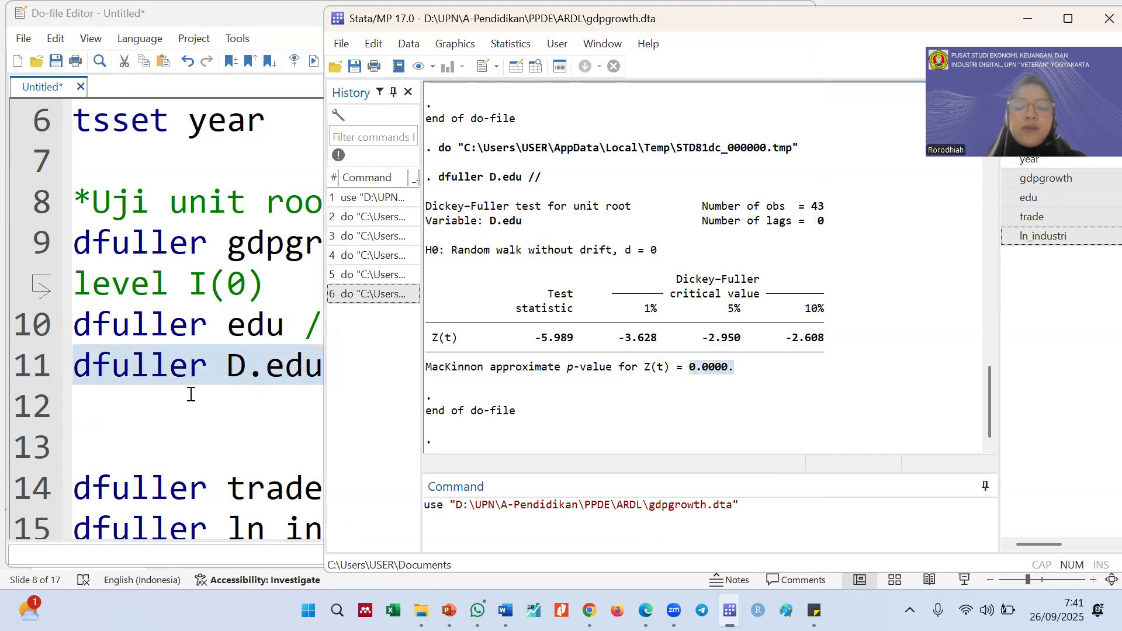
Complete the comment after dfuller D.edu as "//stasioner di first difference I(1)"
click(195, 328)
click(418, 366)
text(sta)
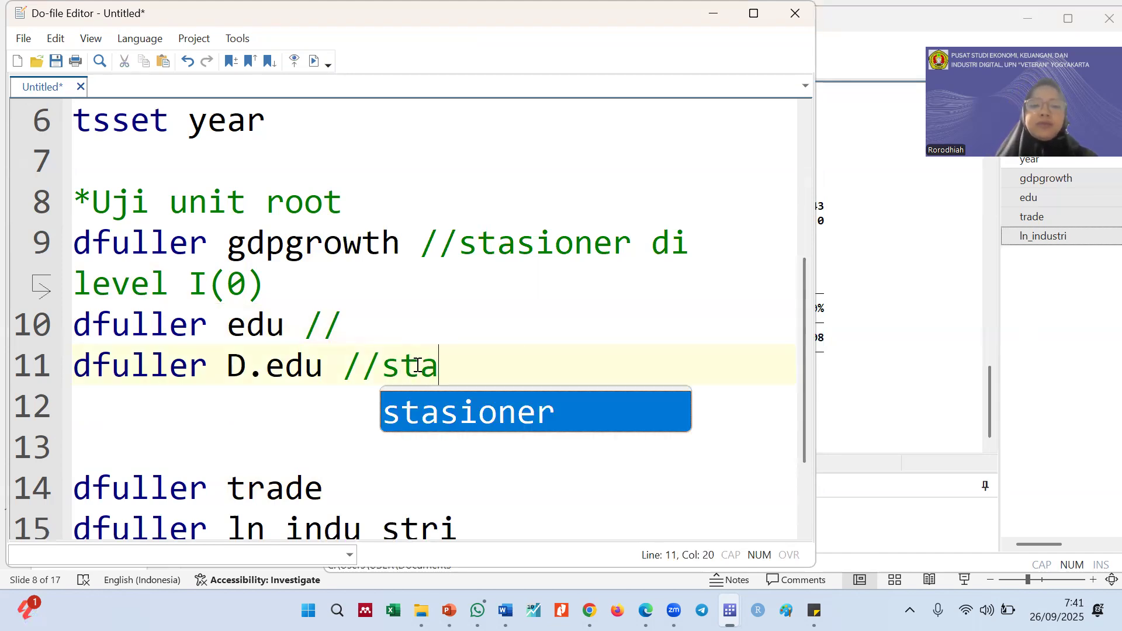
text(sioner di )
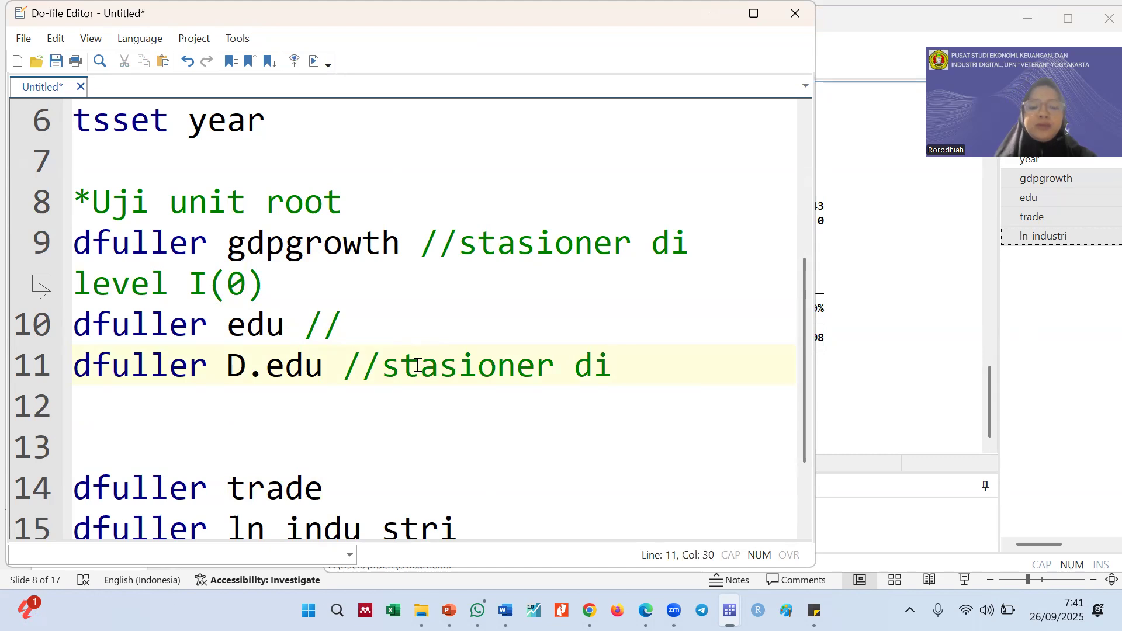
text(fi)
key(BackSpace)
text(fir)
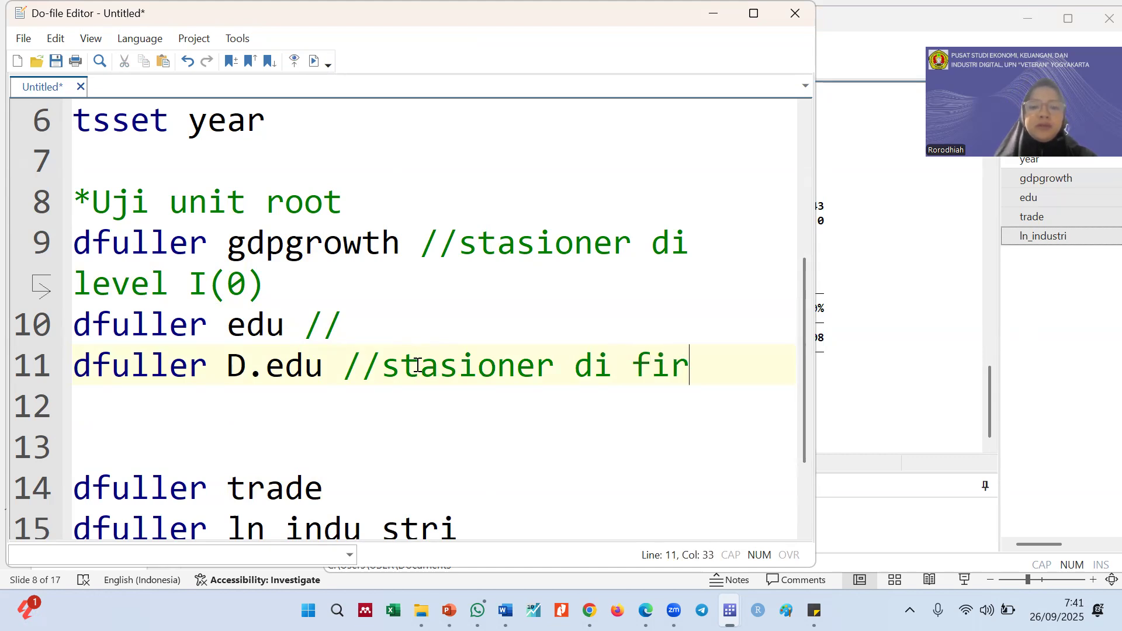
text(st diff)
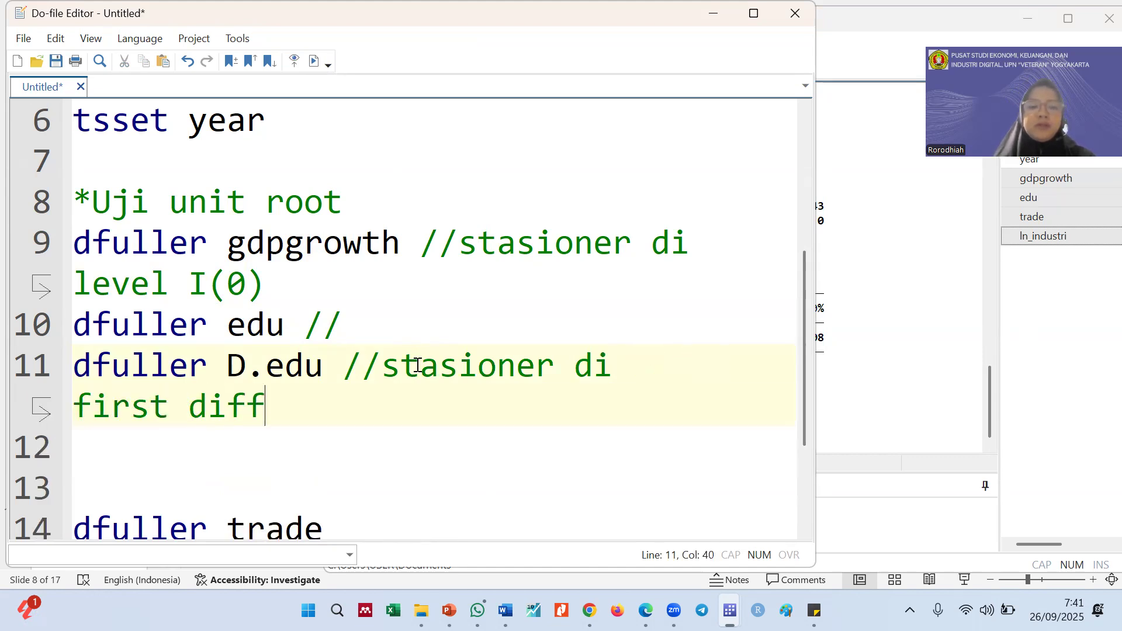
text(erence I(1)
Insert a blank line between the gdpgrowth and edu tests, and leave only one blank line before dfuller trade
key(Down)
click(318, 283)
key(Return)
scroll(126, 305, down, 2)
click(127, 305)
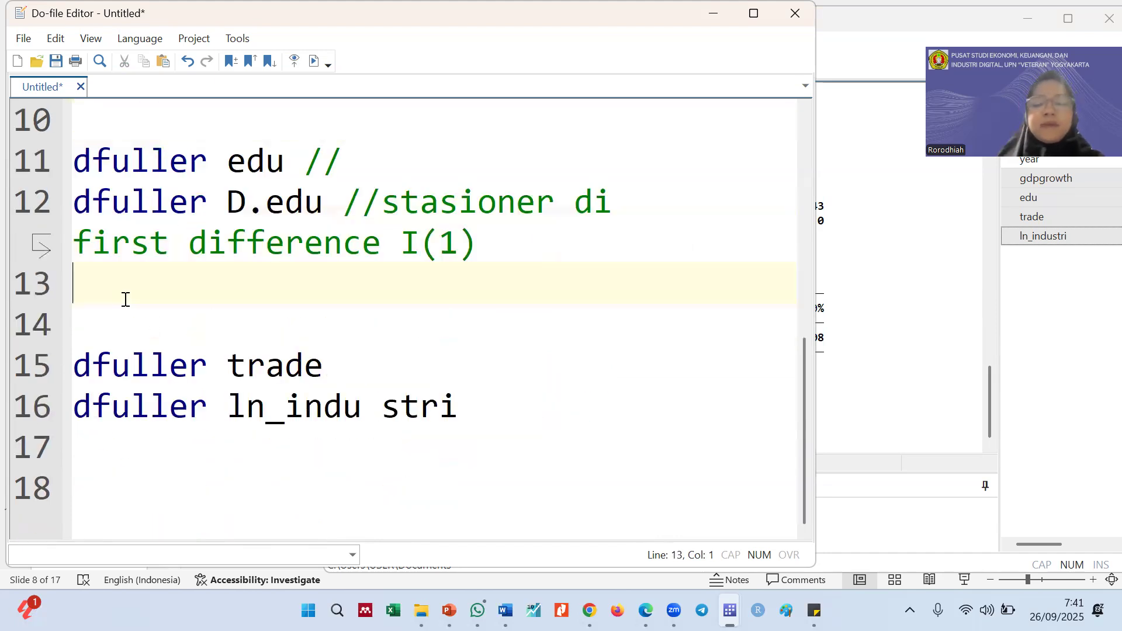
scroll(126, 305, up, 3)
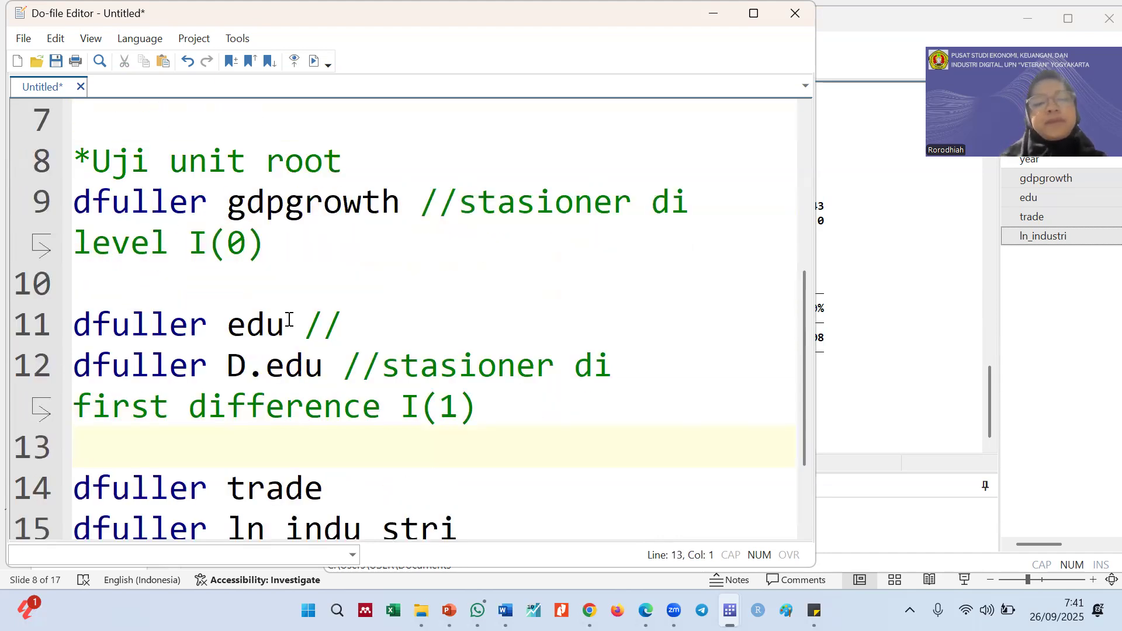
scroll(297, 323, down, 4)
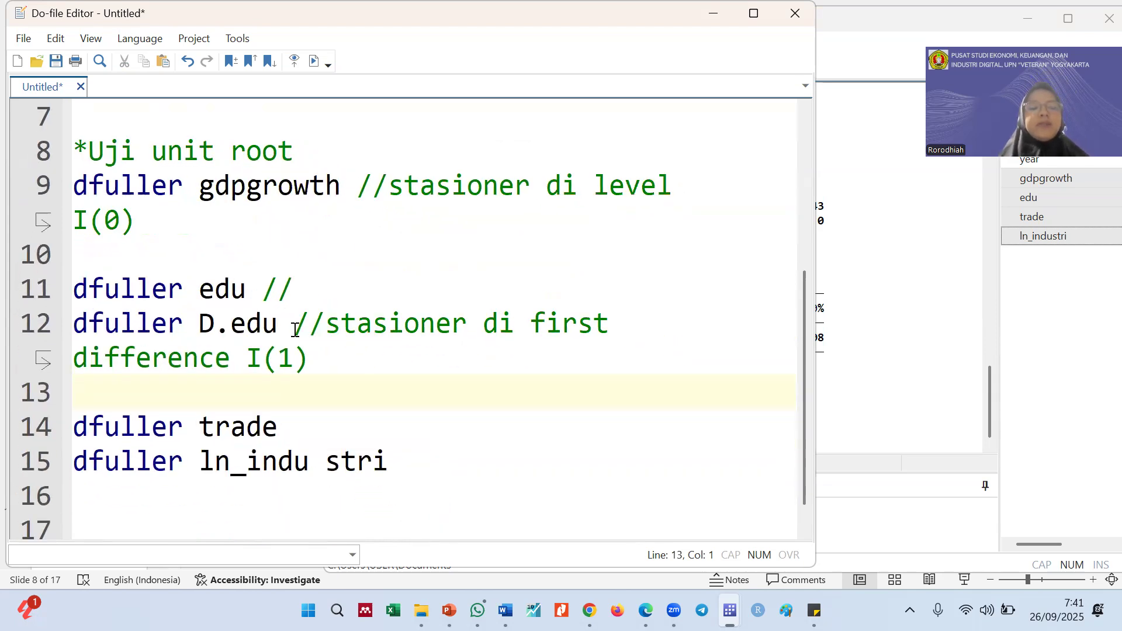
scroll(295, 330, down, 1)
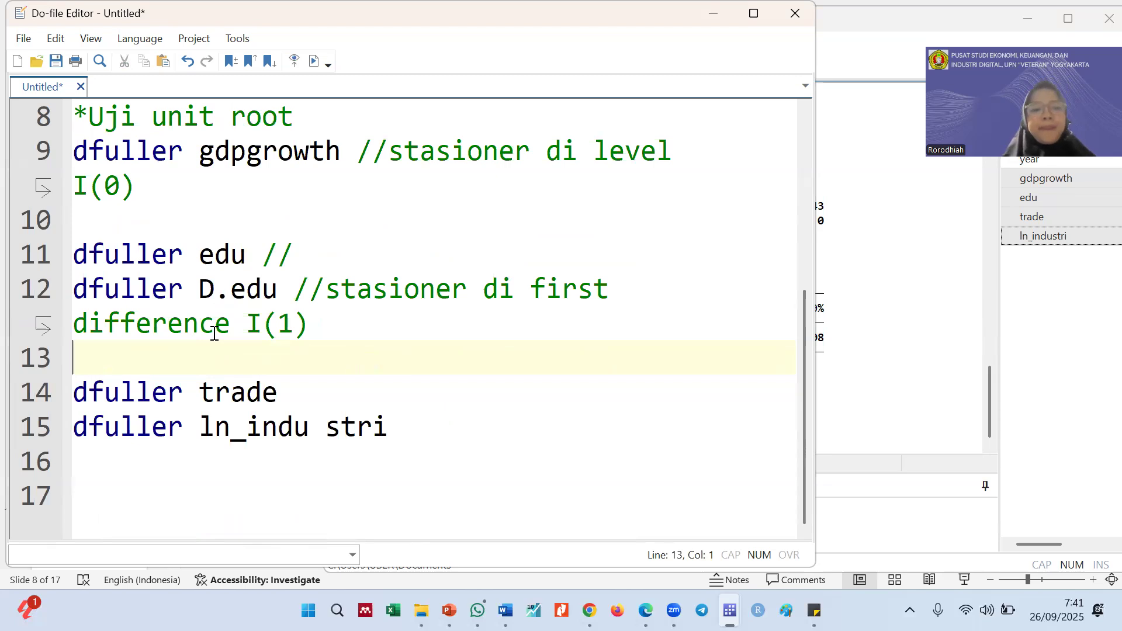
Run only the dfuller trade line and examine the test's p-value in the results
click(30, 399)
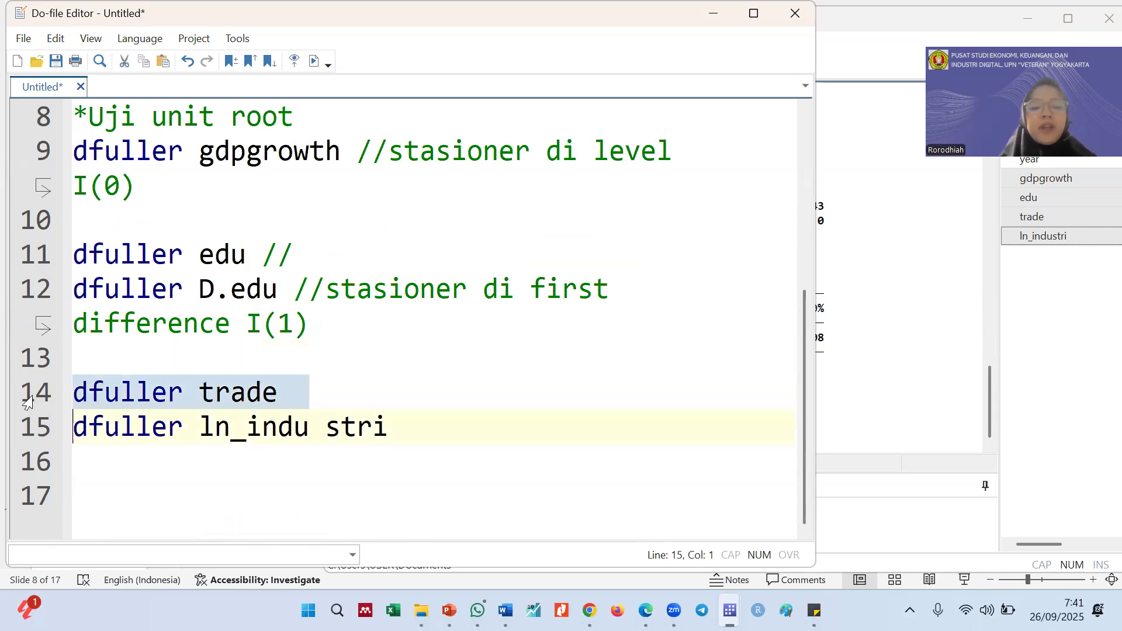
click(865, 365)
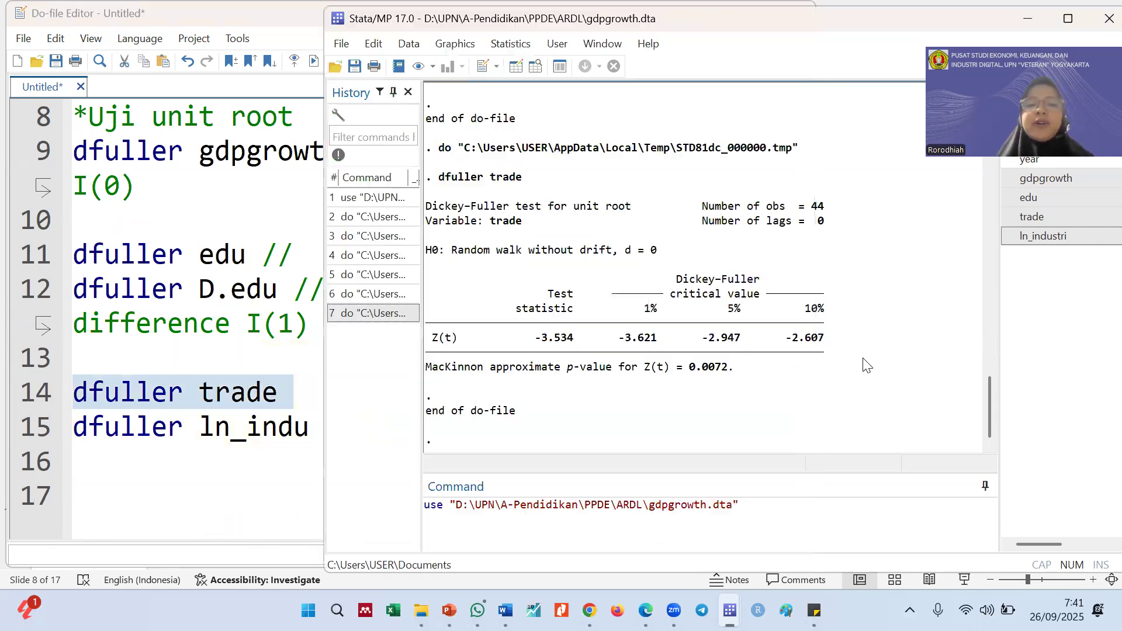
drag(690, 369, 727, 369)
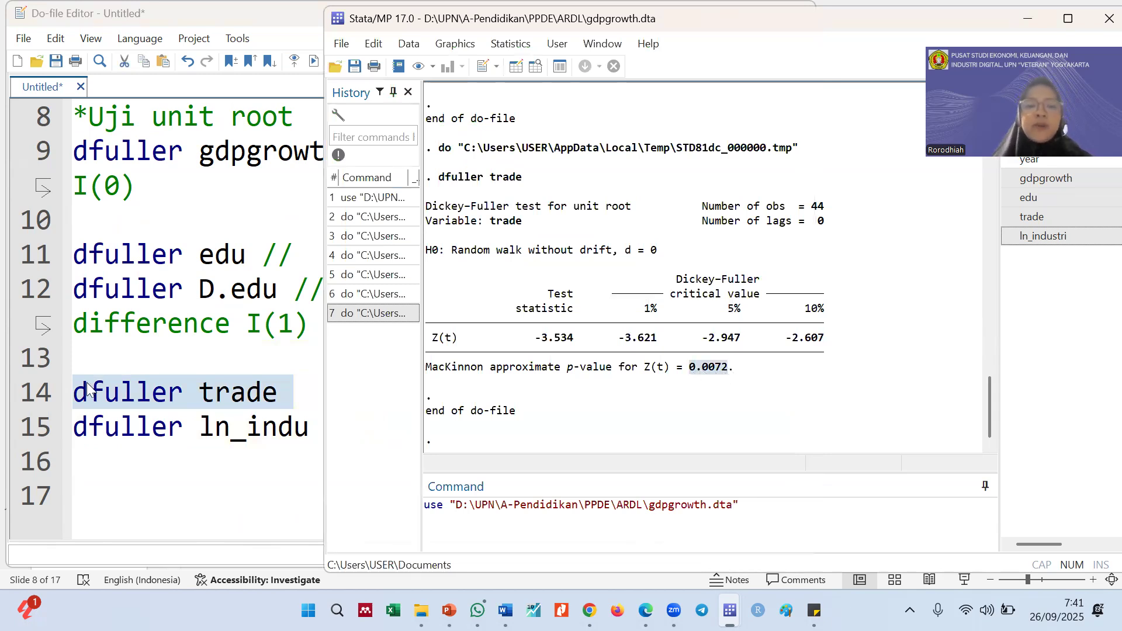
Copy the comment "//stasioner di level I(0)" from line 9 to the dfuller trade line and add a blank line below it
click(209, 385)
click(136, 187)
drag(136, 187, 354, 150)
key(ctrl+c)
click(338, 395)
key(ctrl+v)
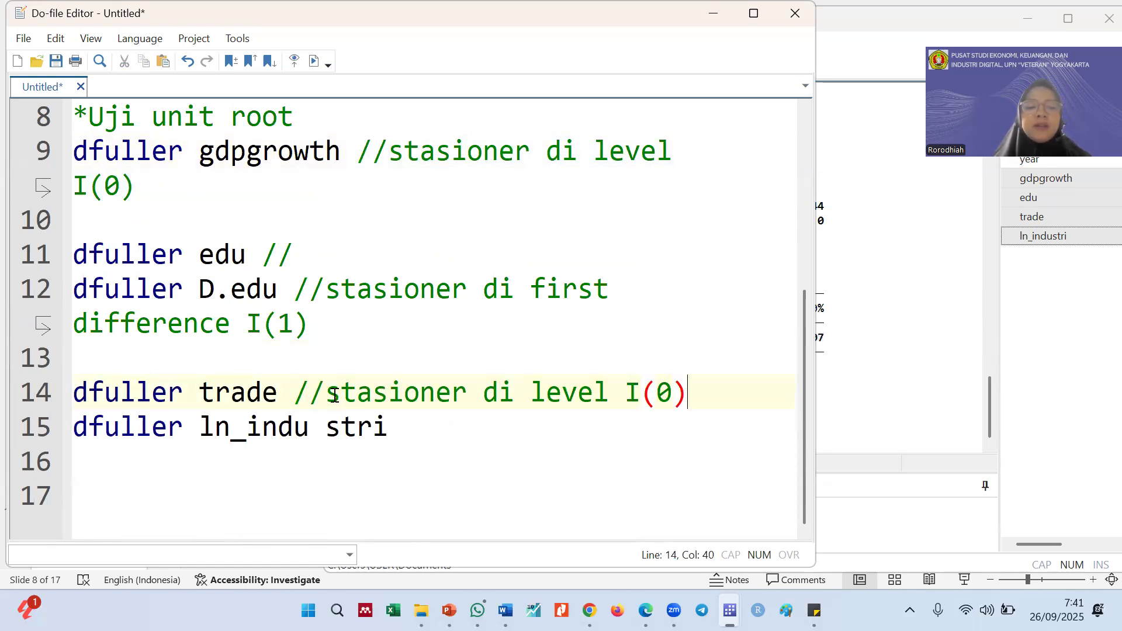
key(Return)
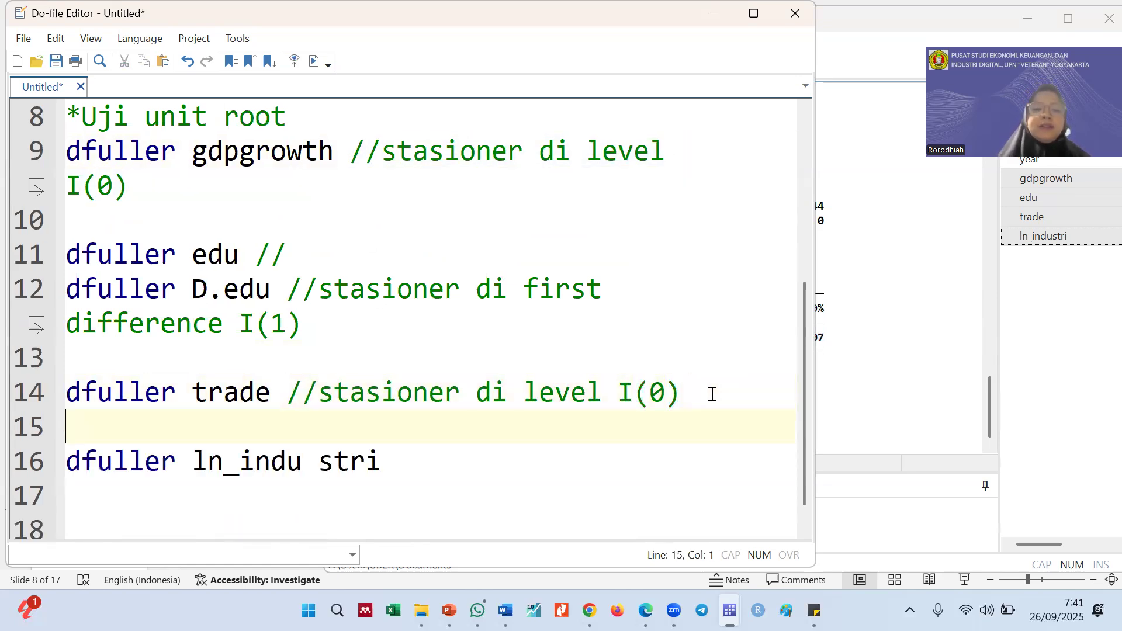
Remove the stray space from ln_industri on line 16, run only that dfuller line and examine its p-value
click(316, 463)
key(BackSpace)
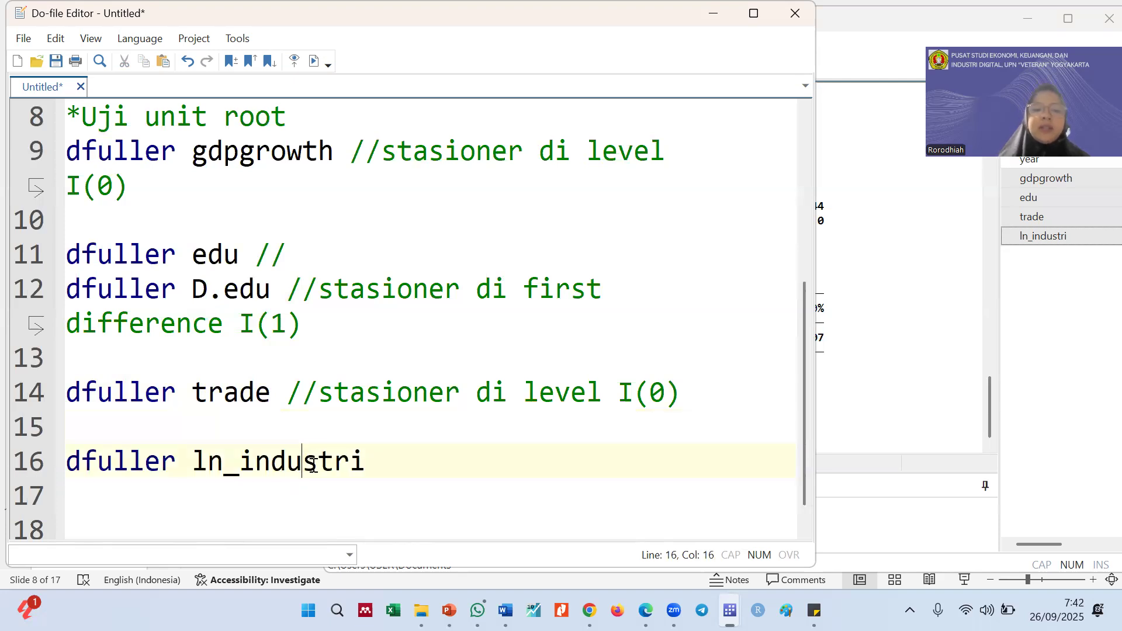
click(22, 477)
key(ctrl+d)
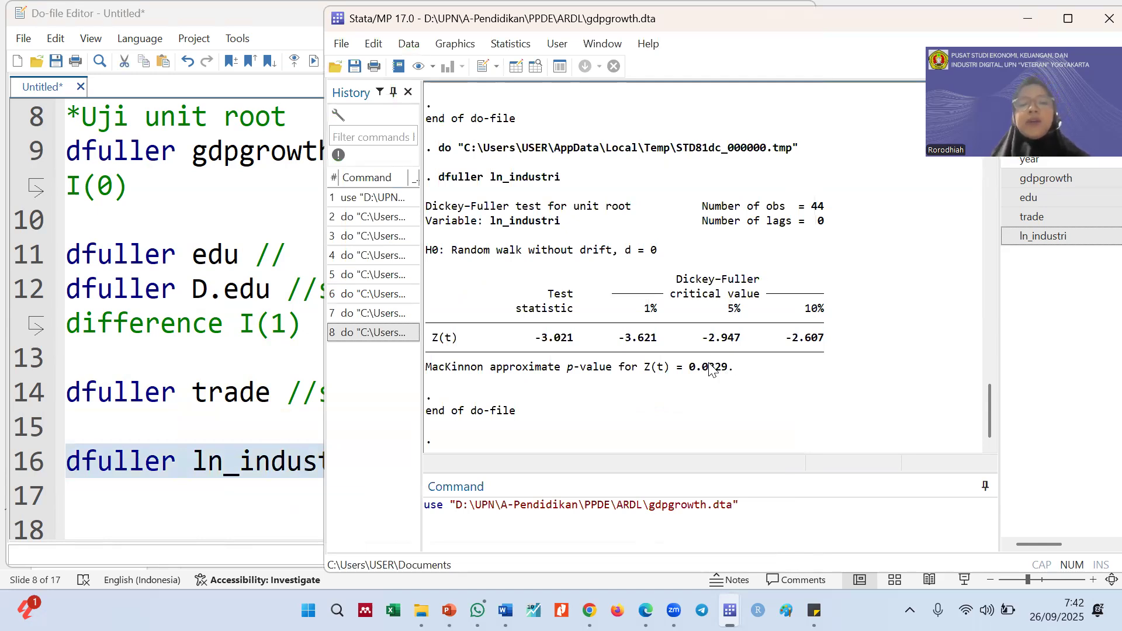
click(292, 485)
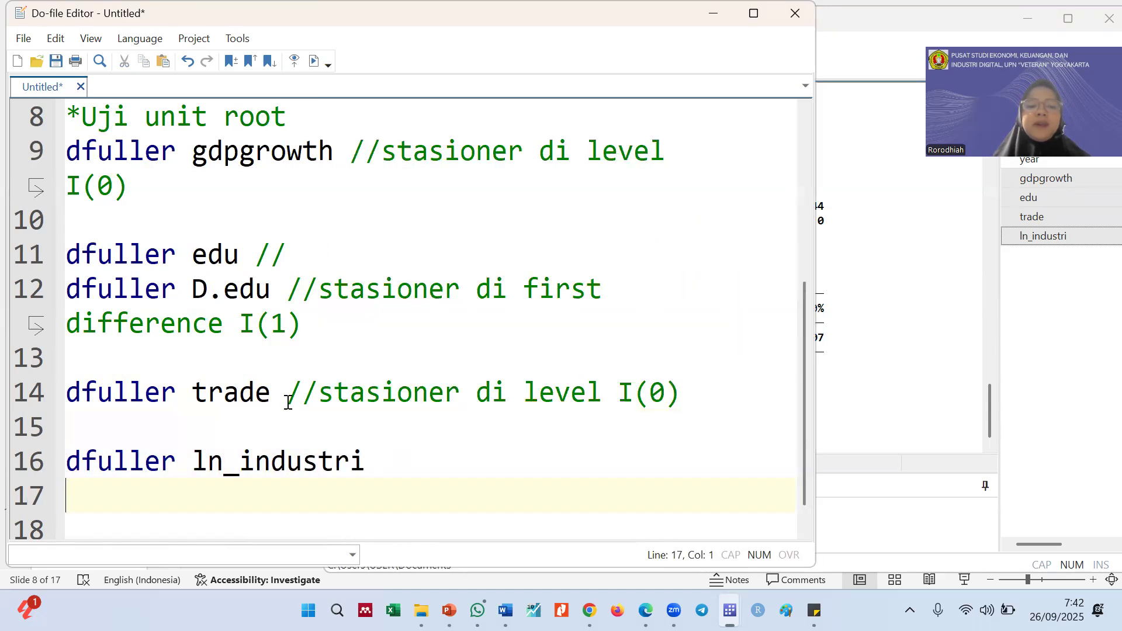
Paste the comment "//stasioner di level I(0)" onto the dfuller ln_industri line, review the tests and add a blank line below them
click(398, 455)
key(ctrl+v)
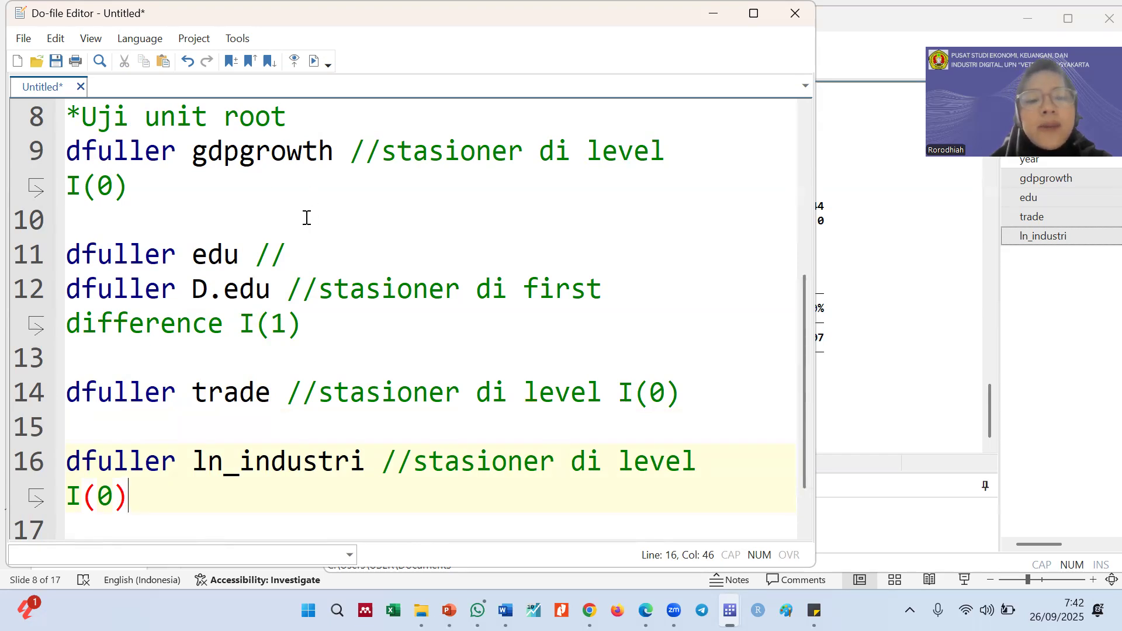
drag(195, 156, 375, 158)
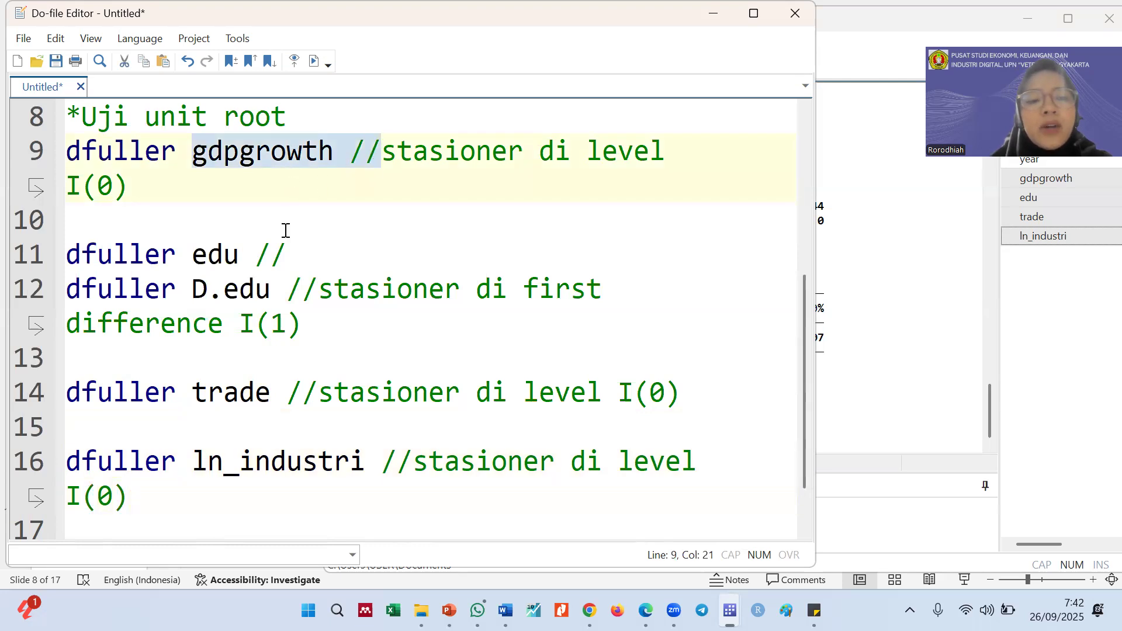
drag(191, 266, 287, 331)
click(288, 331)
click(246, 393)
click(255, 458)
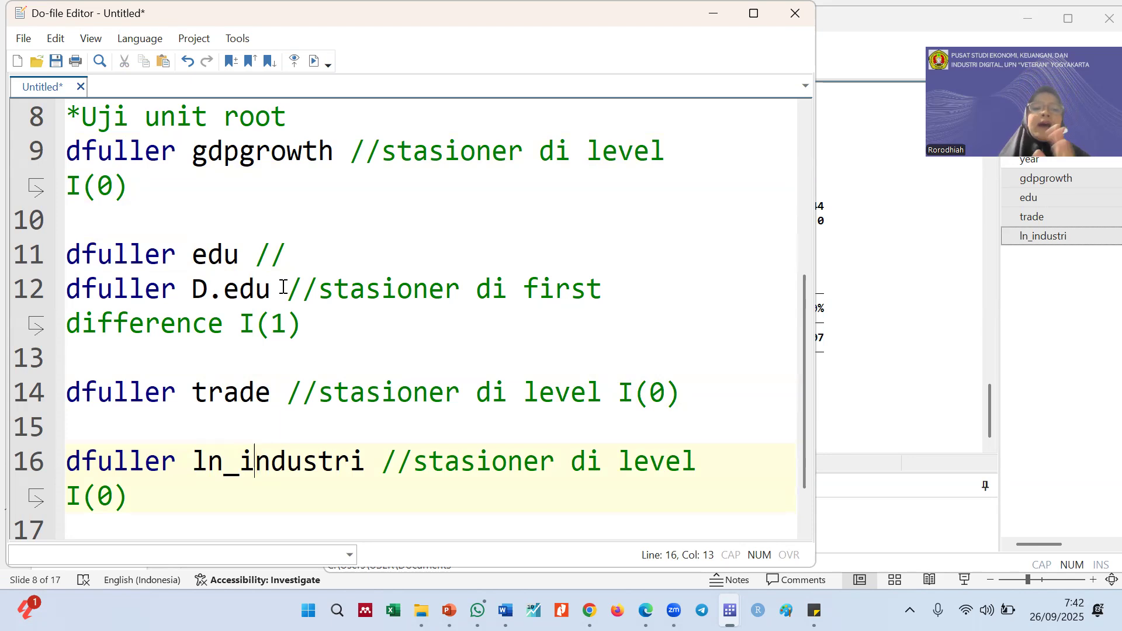
click(102, 528)
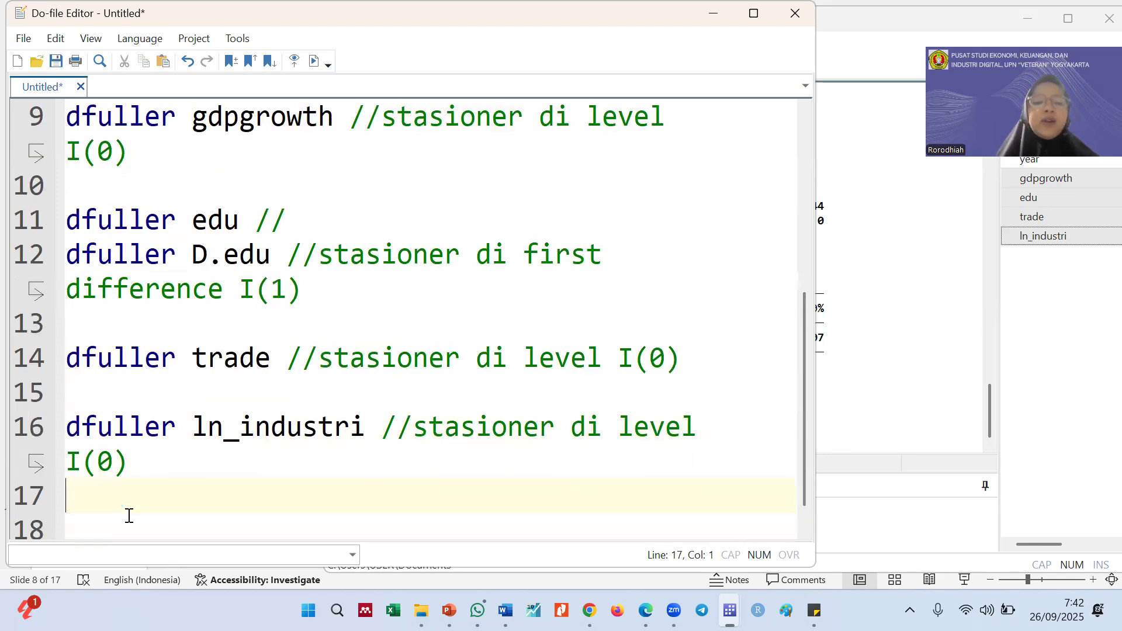
key(Return)
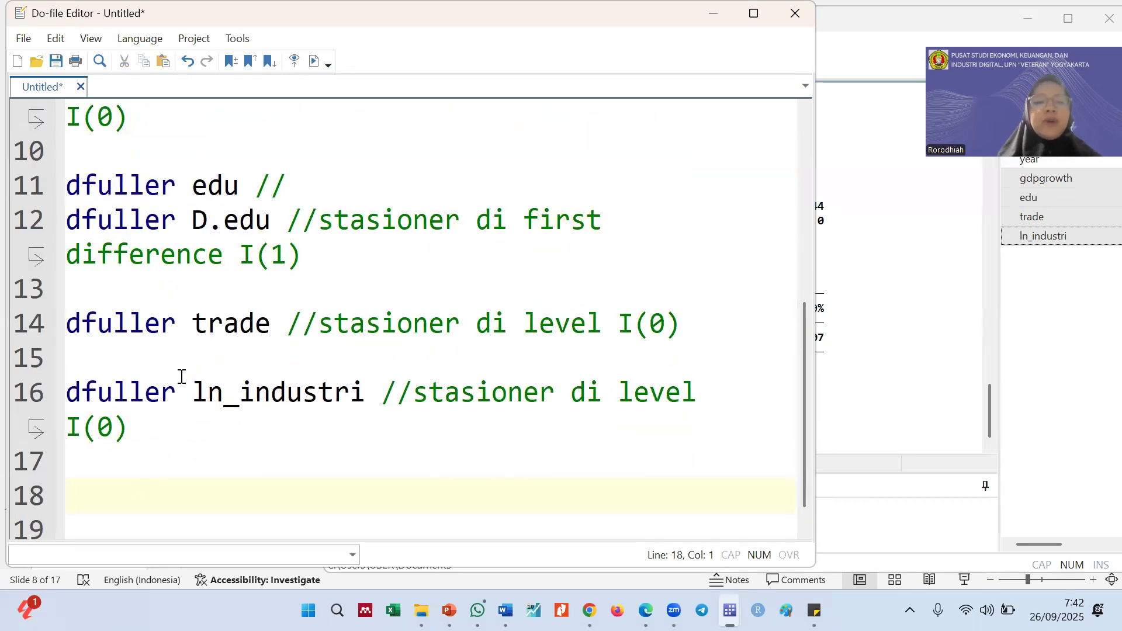
scroll(190, 367, up, 1)
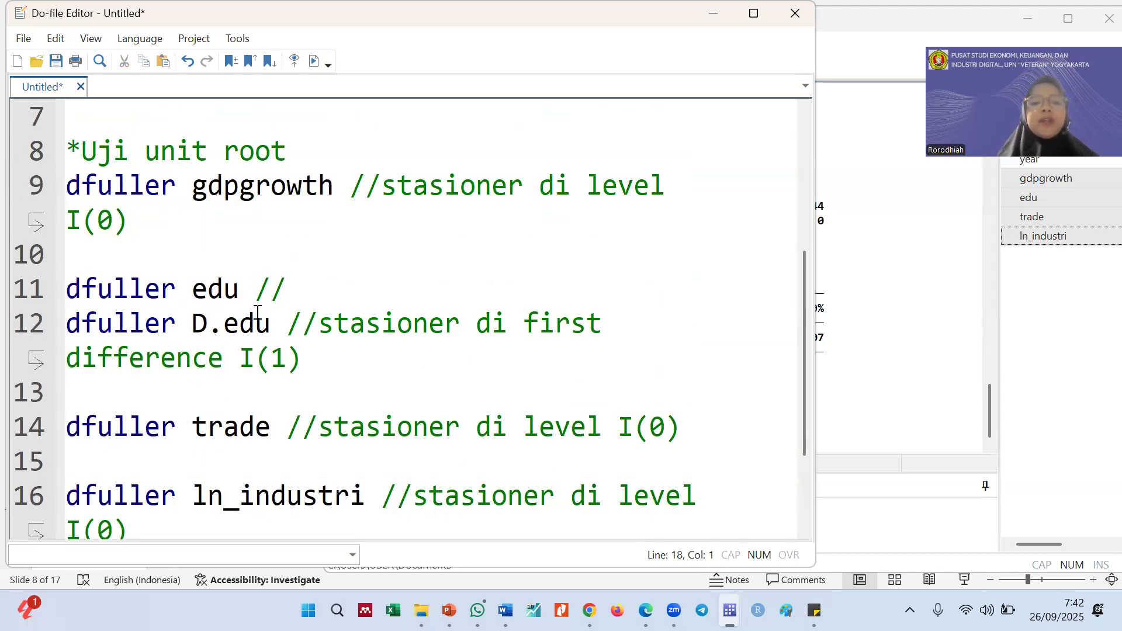
drag(303, 358, 239, 358)
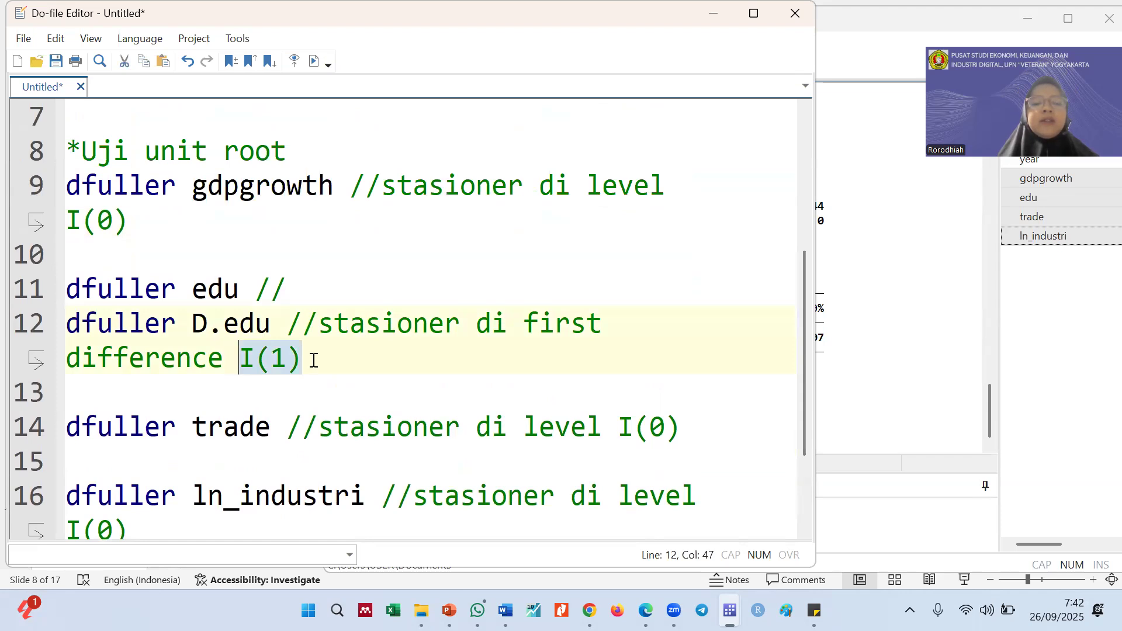
click(288, 359)
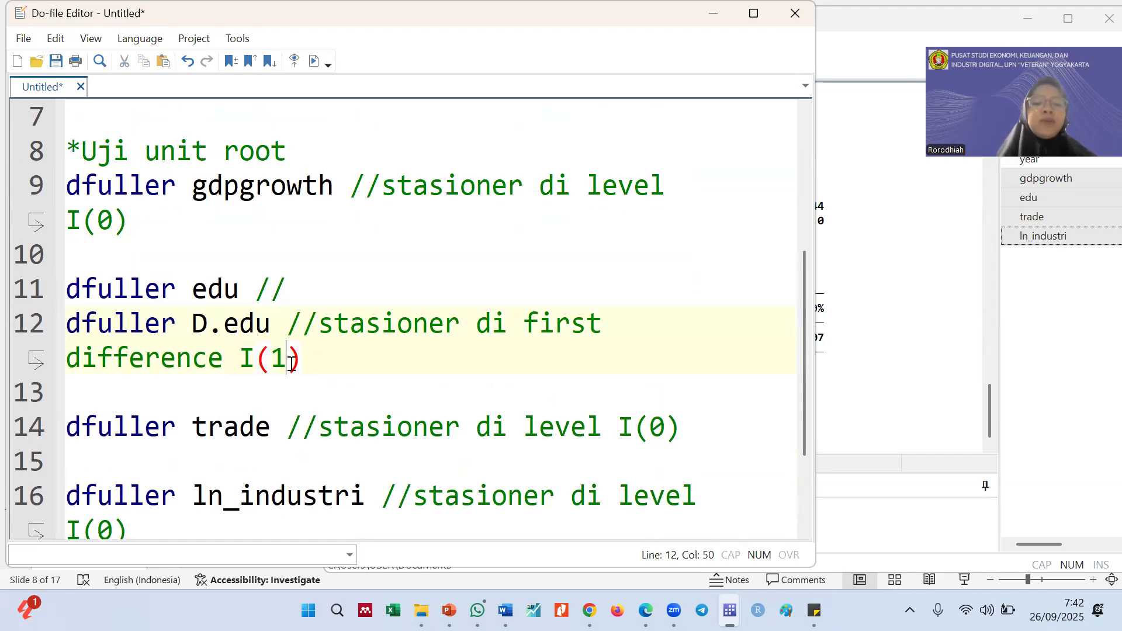
drag(318, 364, 240, 358)
click(295, 361)
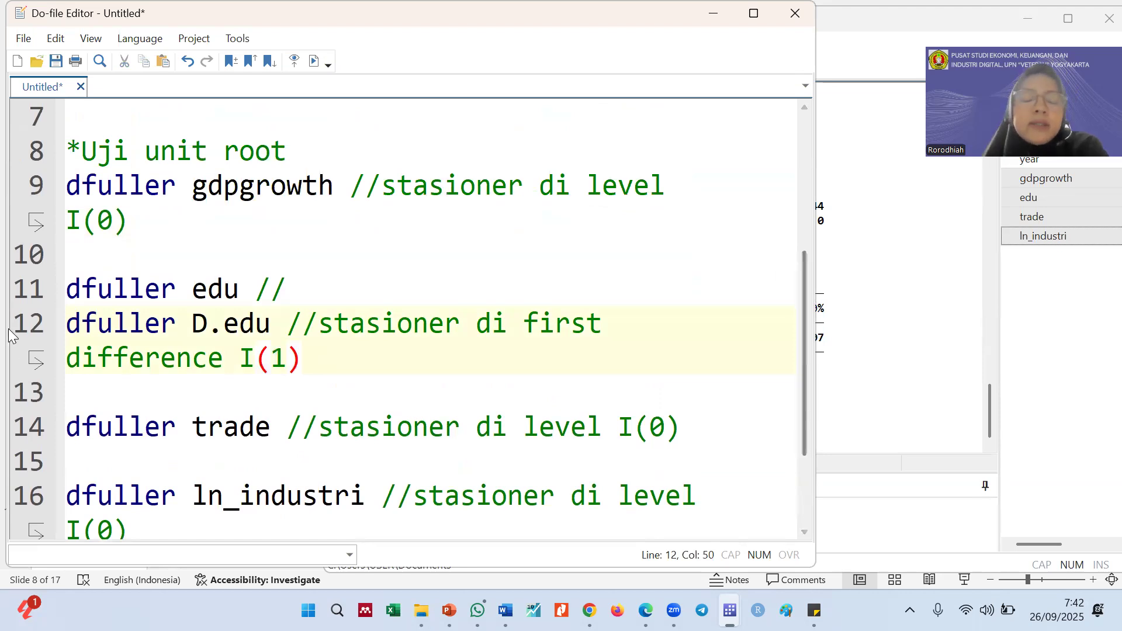
drag(308, 358, 242, 363)
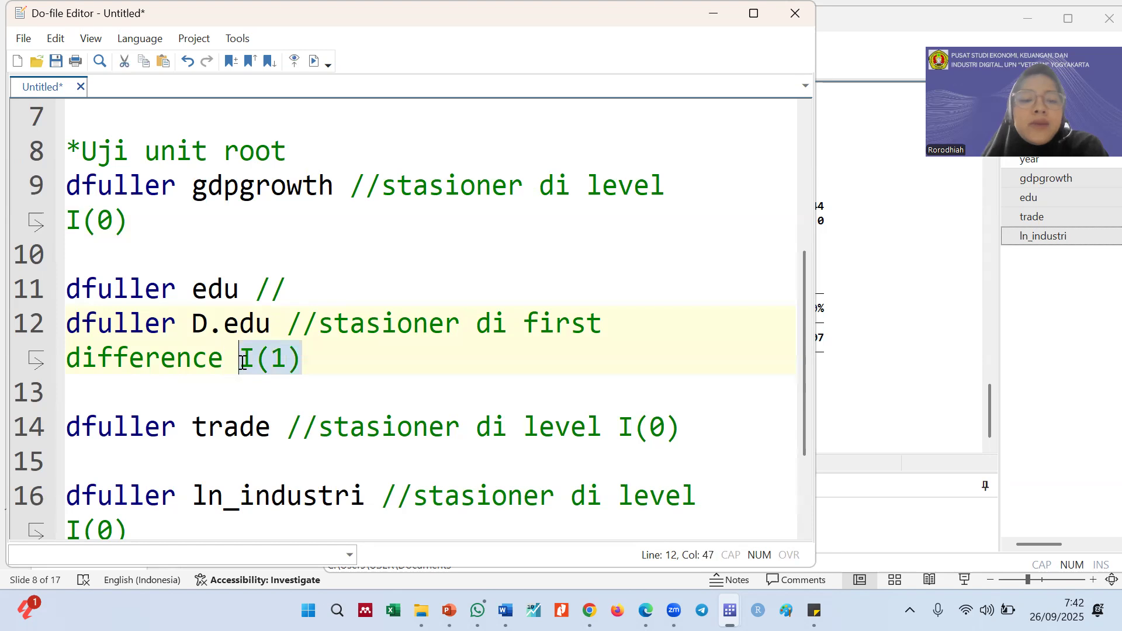
click(275, 360)
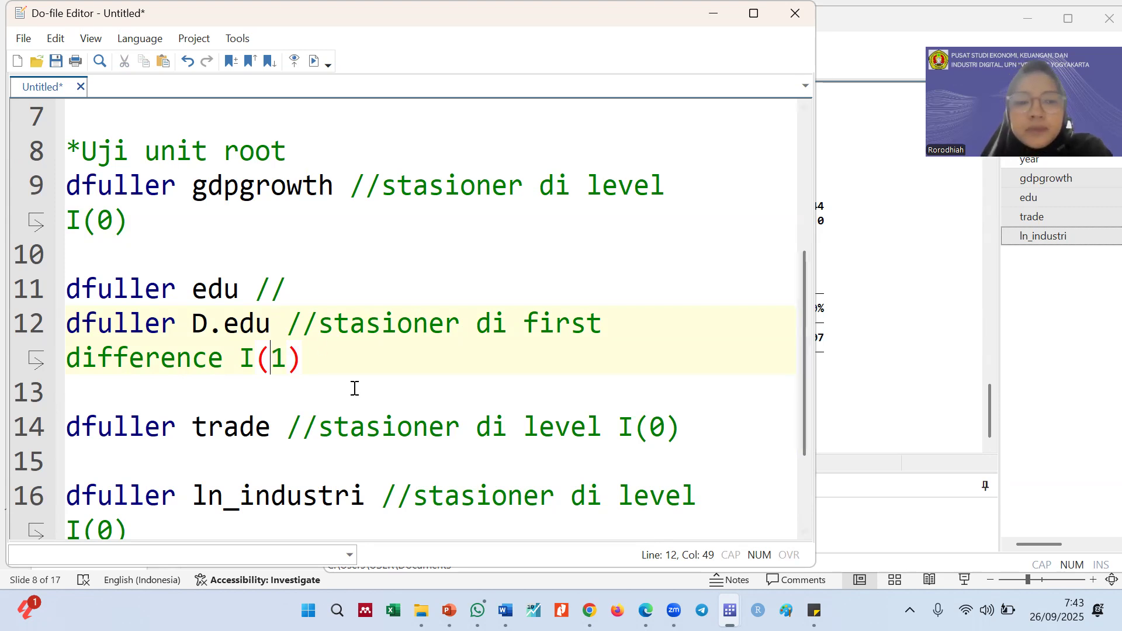
scroll(353, 386, down, 1)
click(886, 362)
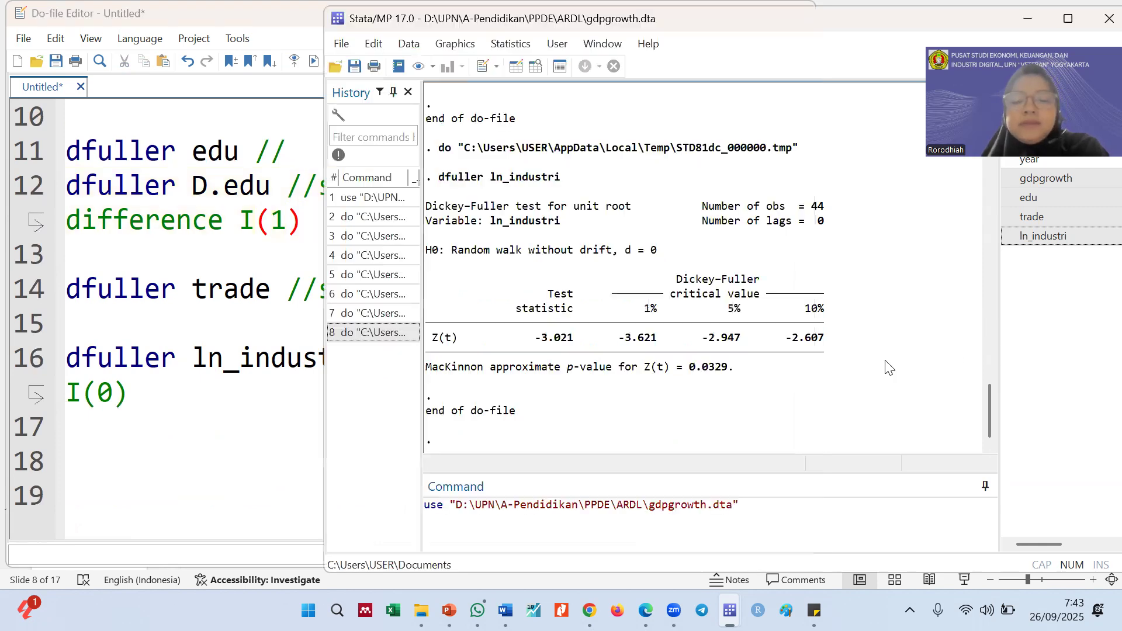
click(204, 326)
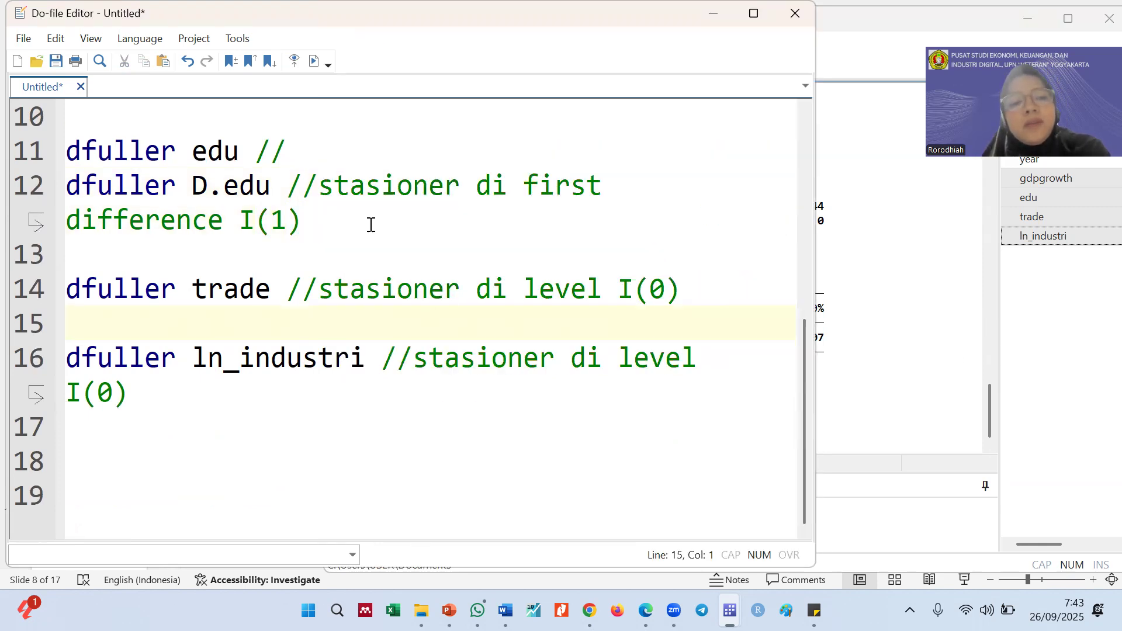
click(891, 316)
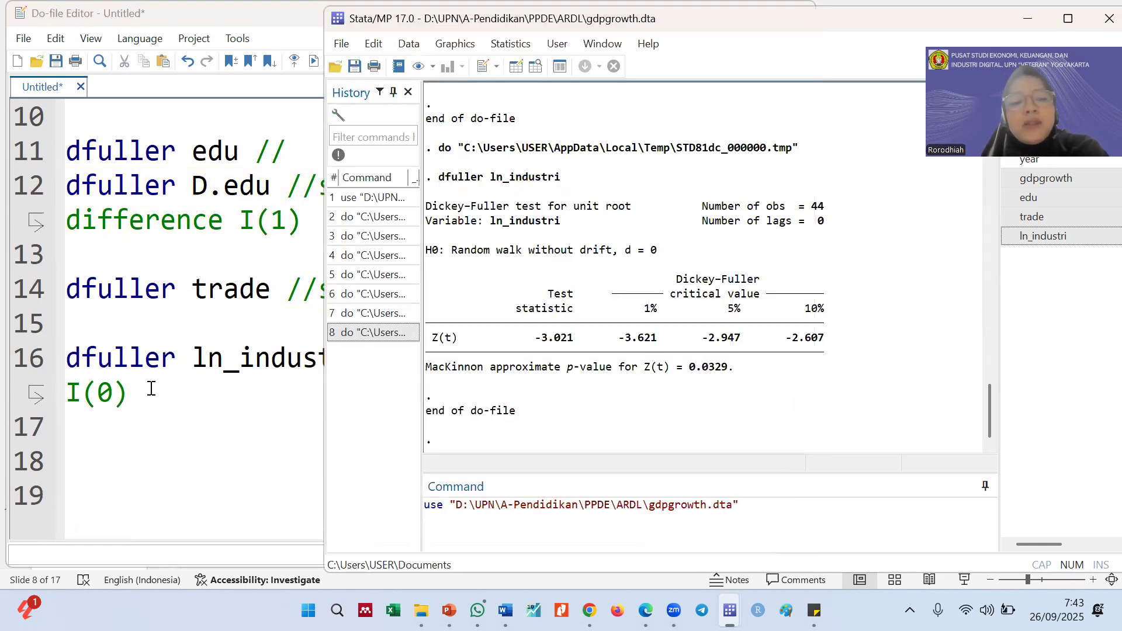
click(141, 430)
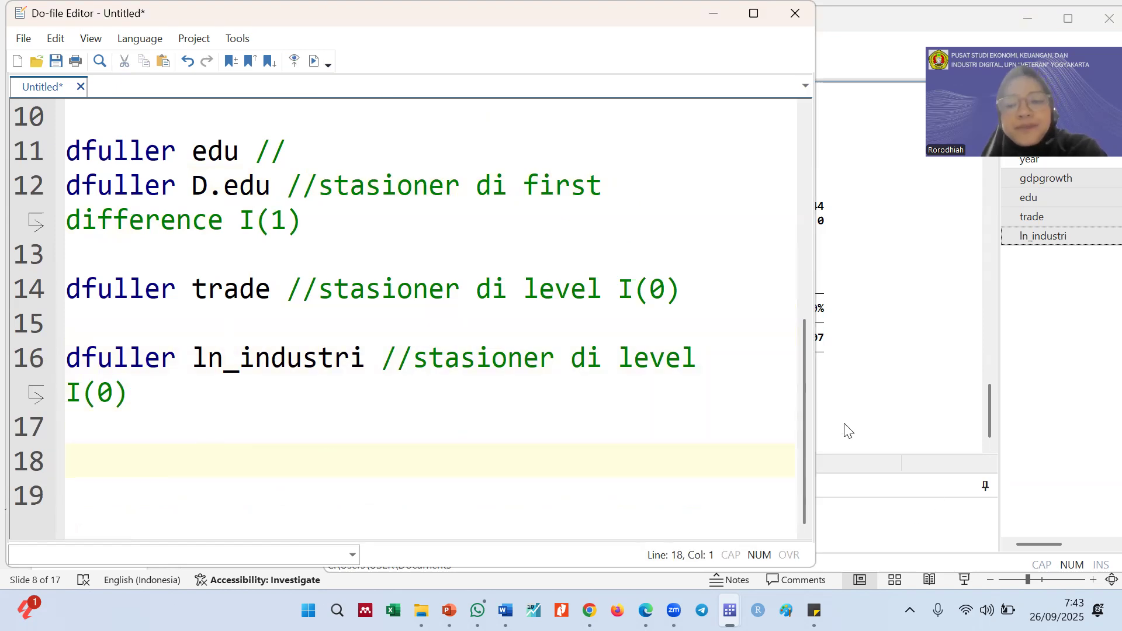
click(847, 431)
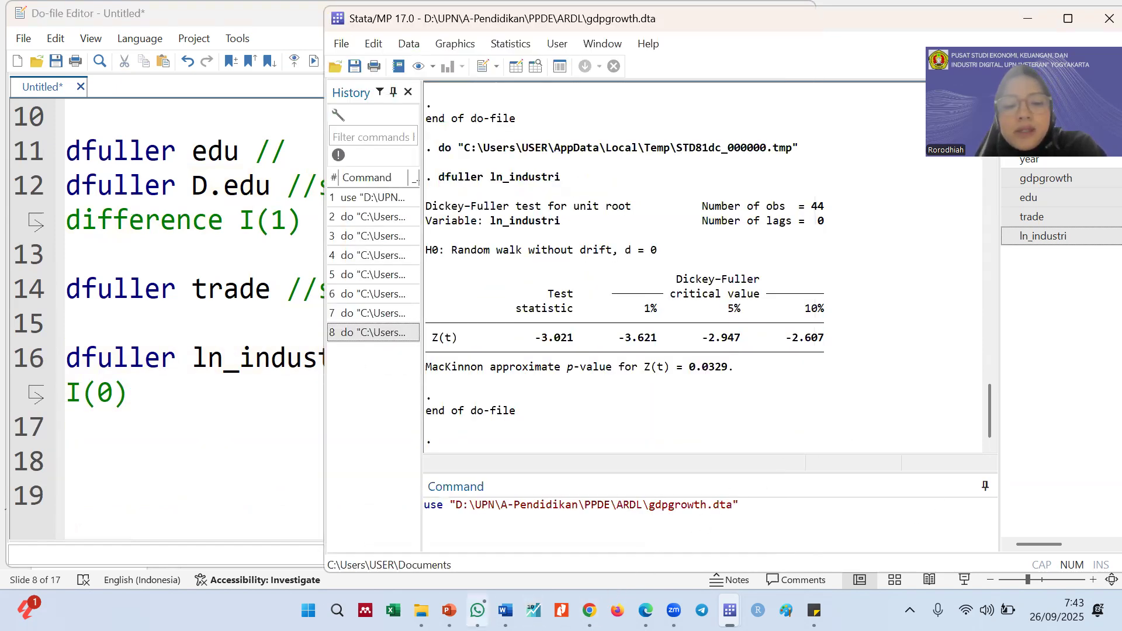
Switch to the ardl presentation in PowerPoint, examine the integration order table and the lag selection command, and return to the do-file
mouse_move(478, 610)
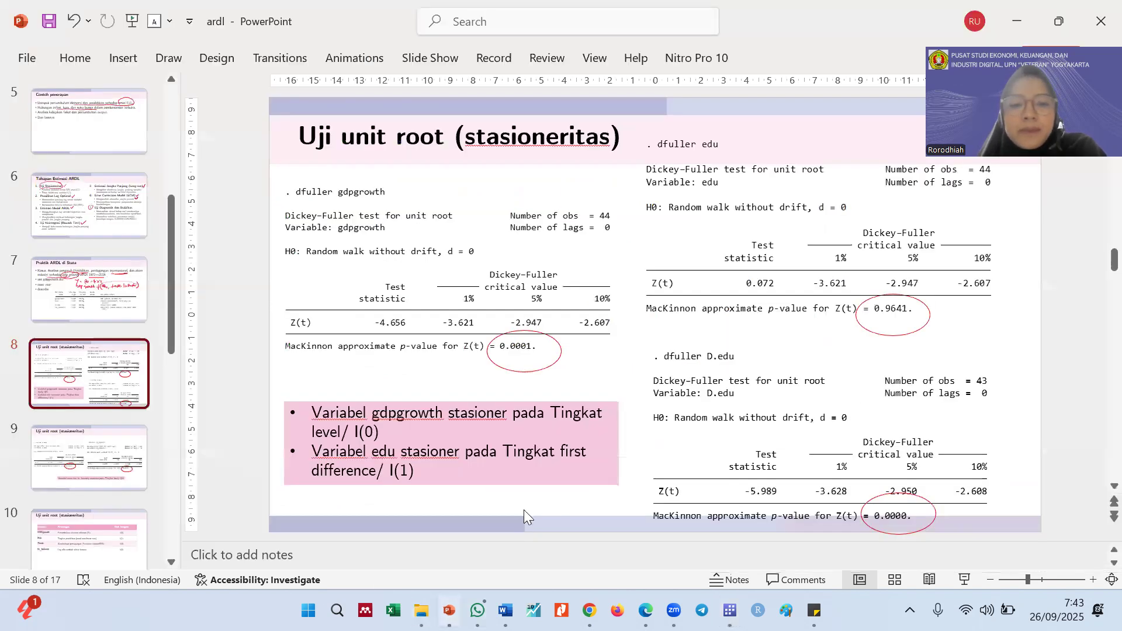
click(449, 611)
scroll(579, 432, down, 1)
scroll(578, 429, down, 1)
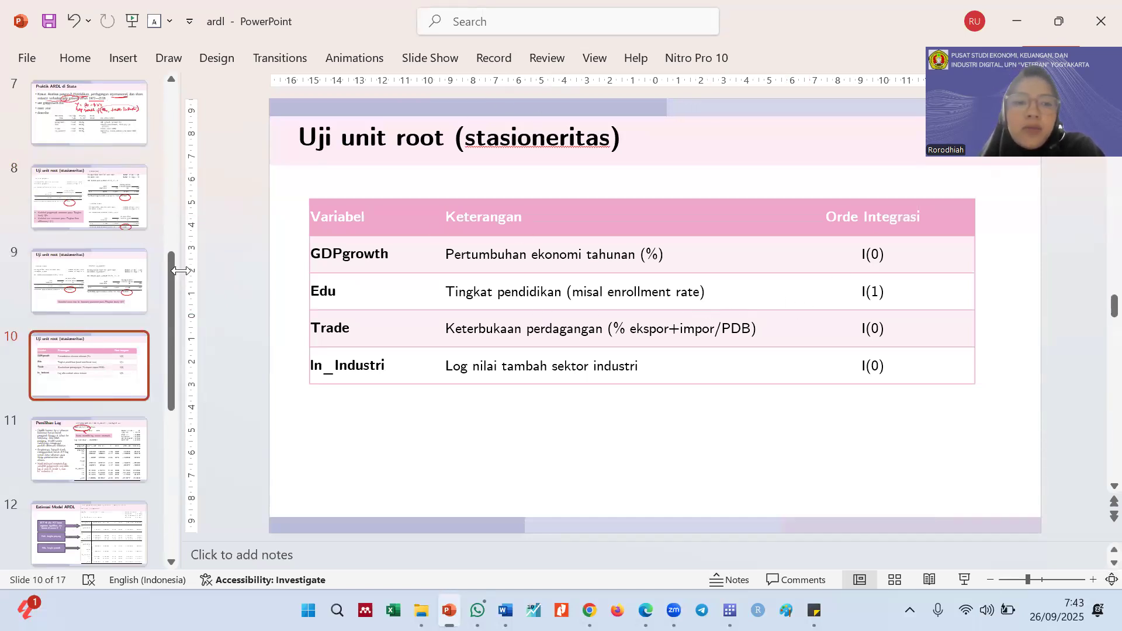
drag(179, 273, 102, 272)
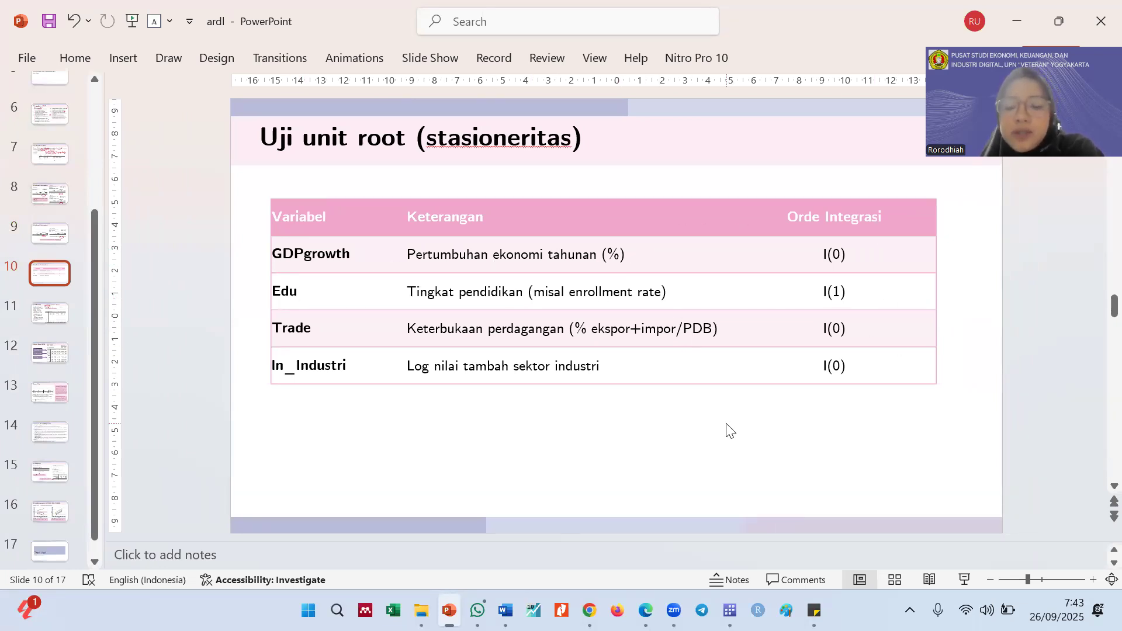
scroll(729, 430, down, 1)
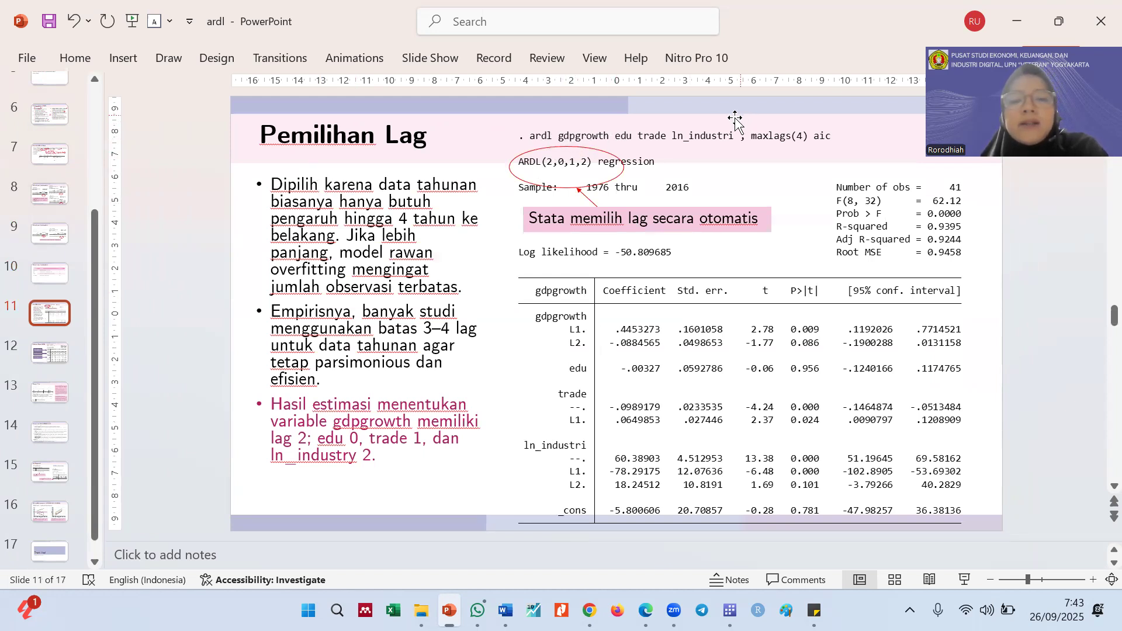
click(584, 133)
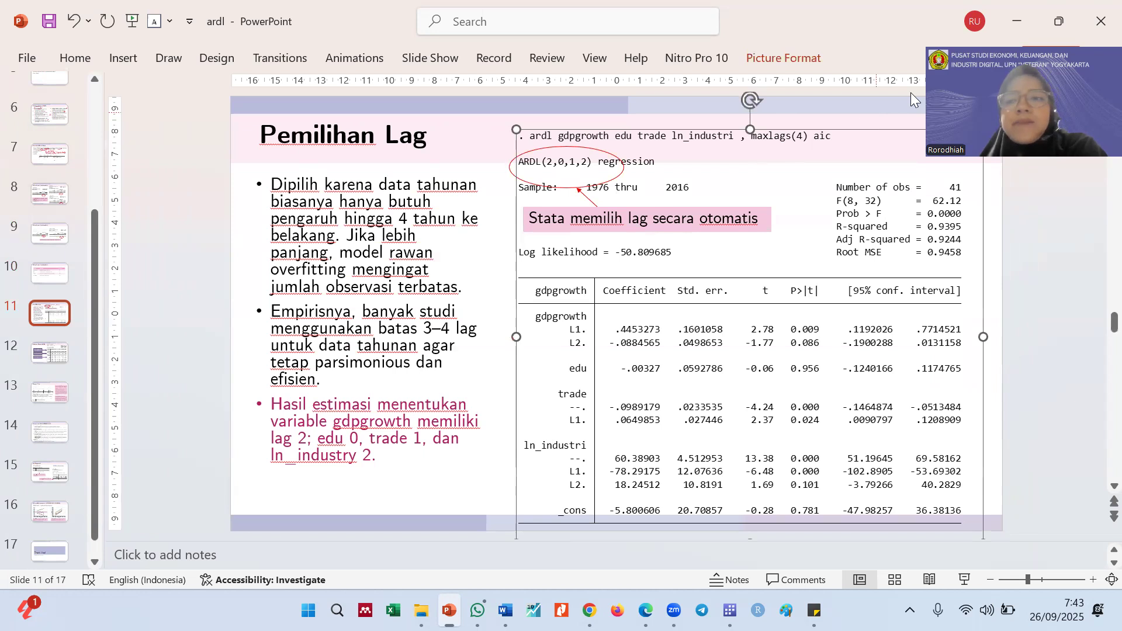
click(1018, 23)
Write the section comment "*Pemilihan panjang lag" on line 18 of the do-file
text(*Pemilih)
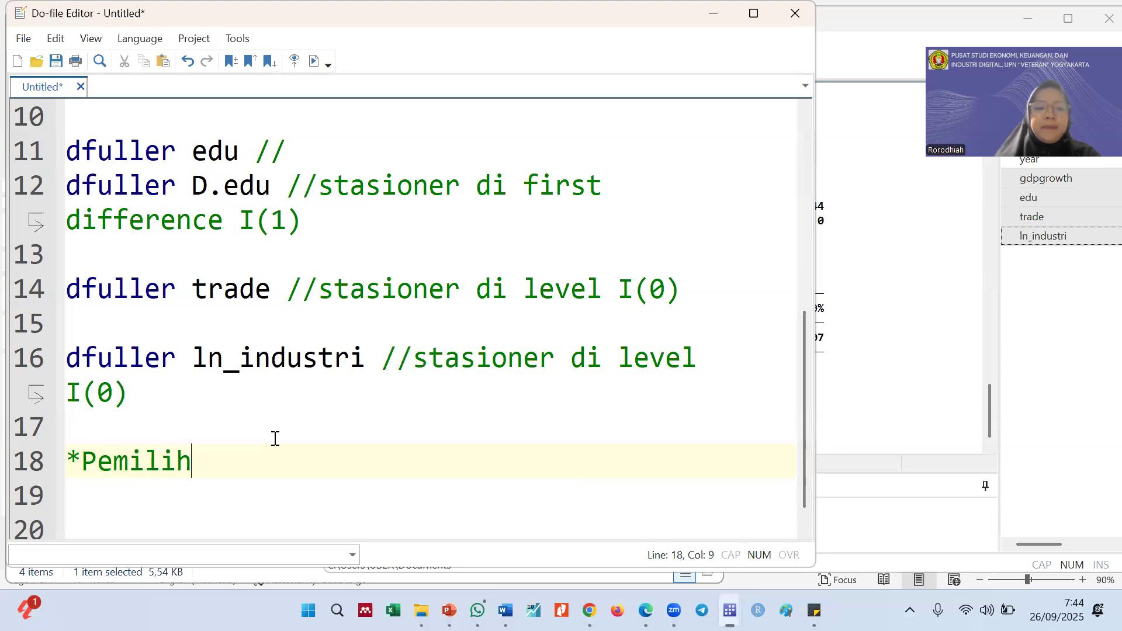
text(an [an)
key(BackSpace)
key(BackSpace)
key(BackSpace)
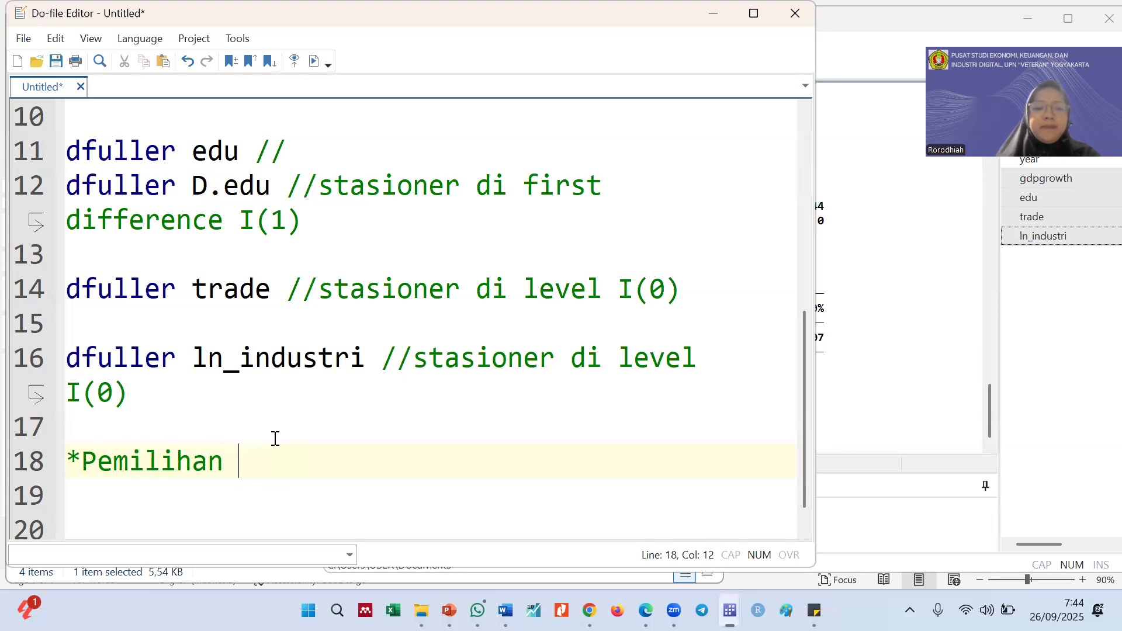
text(panjang )
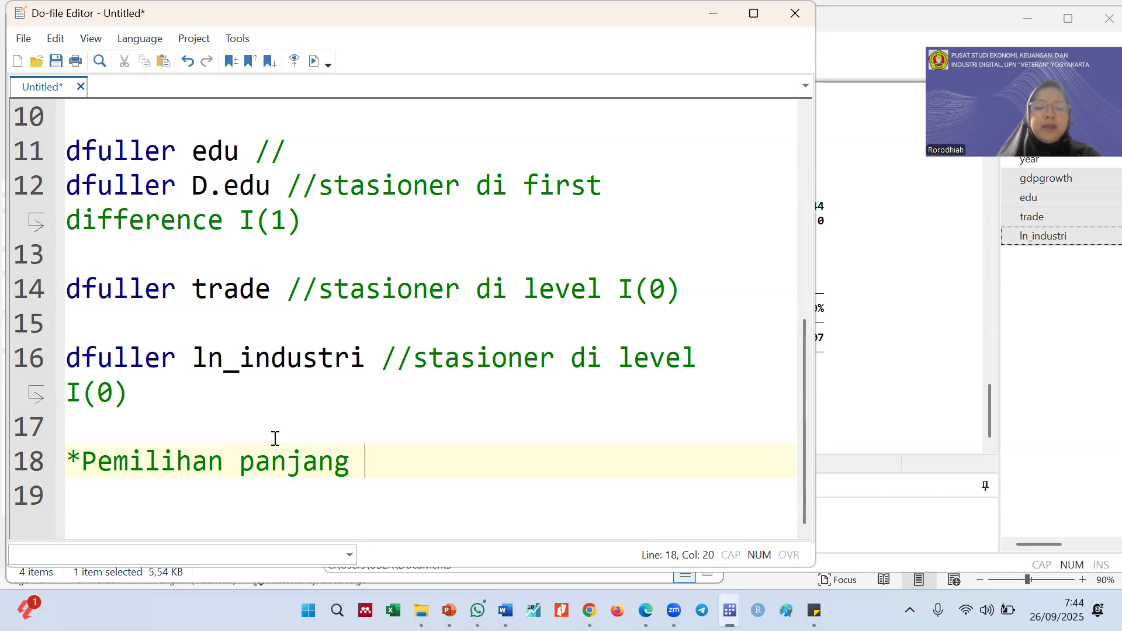
text(lag)
key(Return)
Start an ardl command on line 19 with gdpgrowth edu trade ln_industri copied from the dataset's variable list
text(ardl)
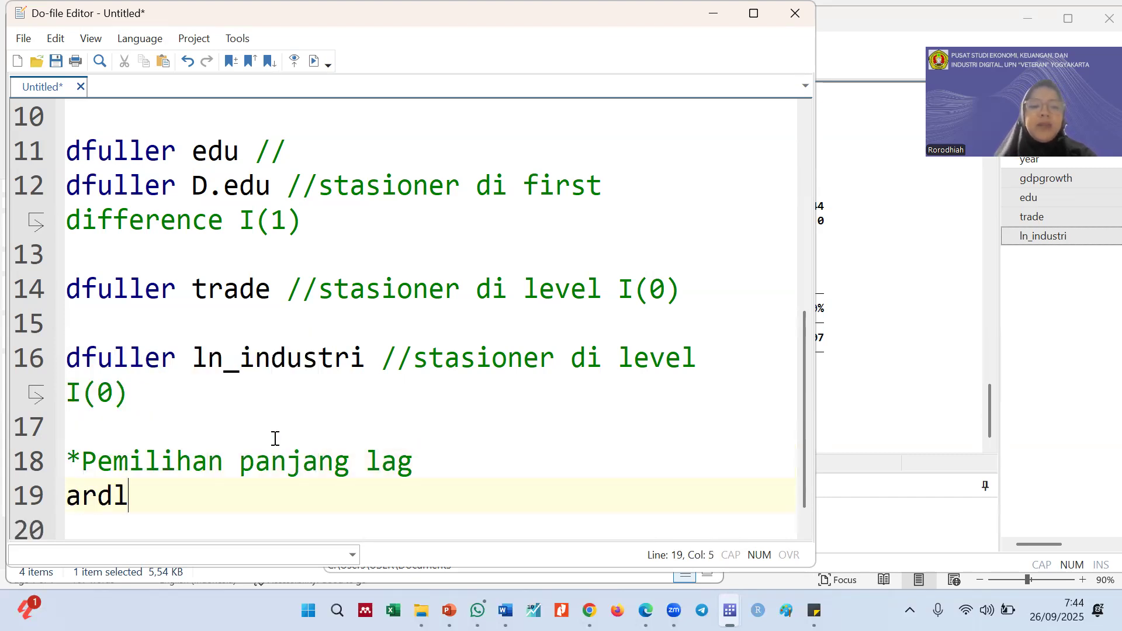
right_click(1076, 205)
click(979, 259)
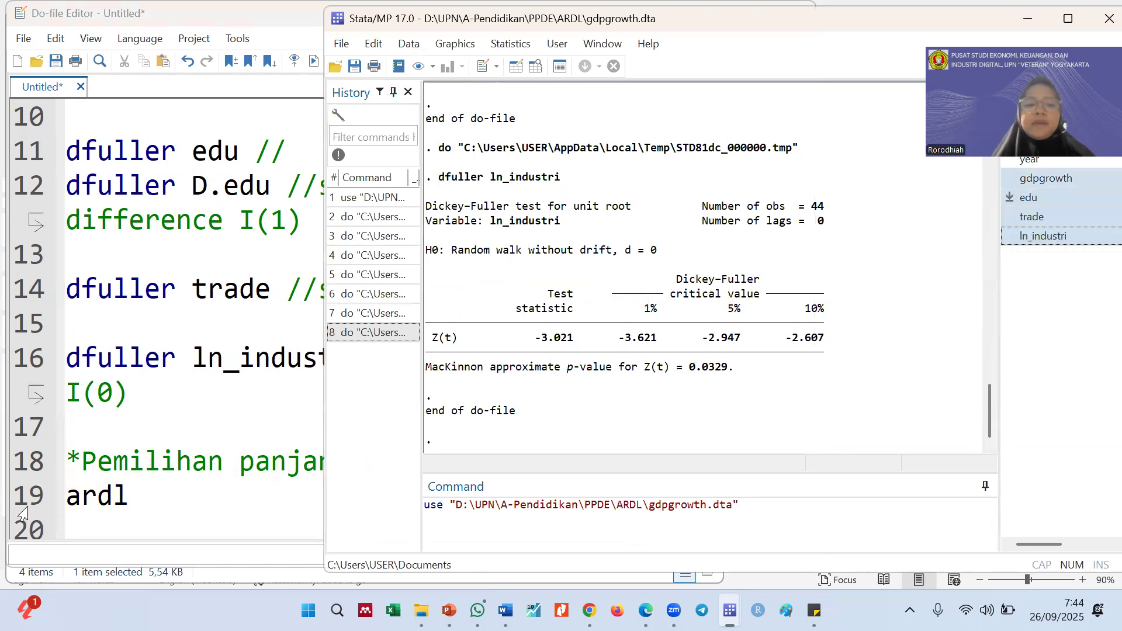
click(150, 498)
key(ctrl+v)
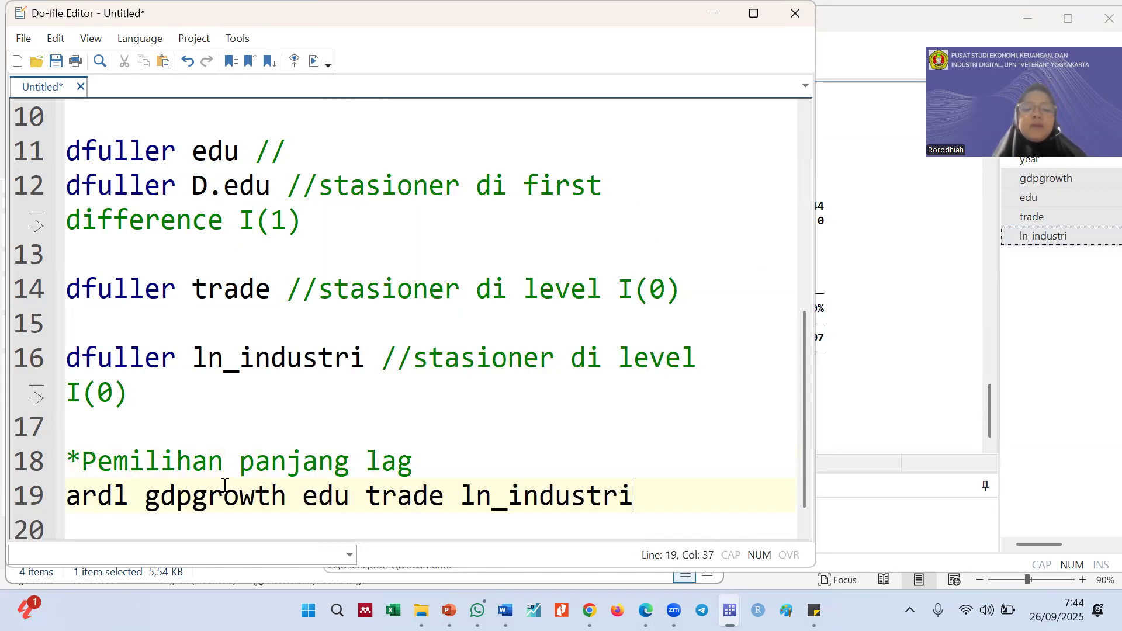
Review the dependent variable gdpgrowth and the regressors edu, trade and ln_industri in the ardl command
scroll(302, 490, down, 1)
click(287, 459)
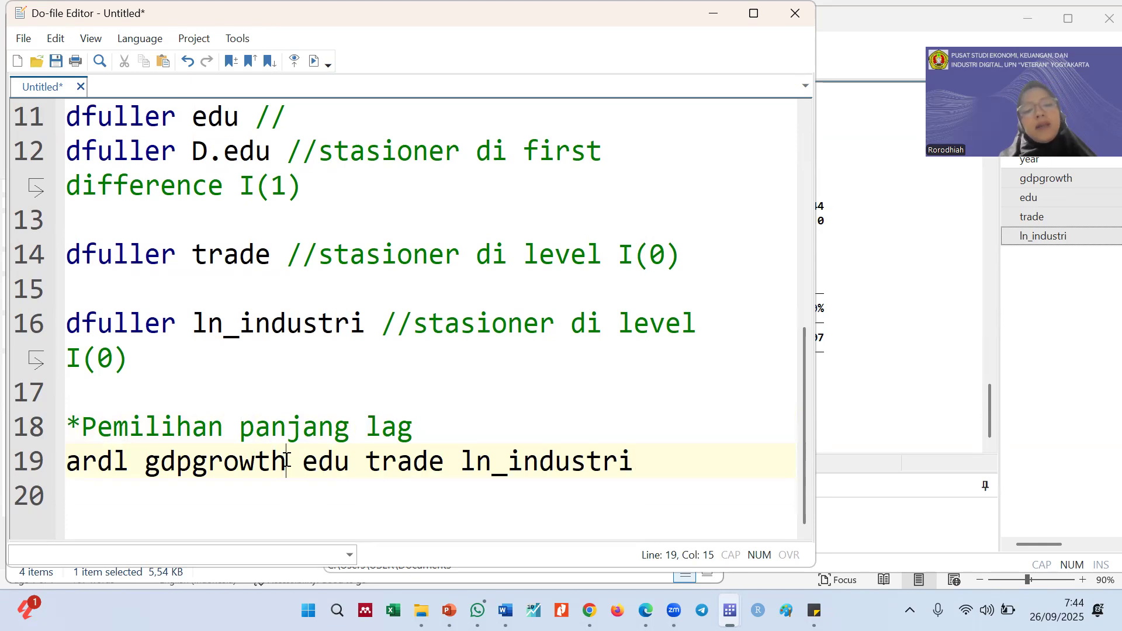
key(shift+Left)
key(shift+Left)
key(shift+Left)
key(shift+Left)
key(shift+Left)
key(shift+Left)
key(shift+Left)
key(shift+Left)
key(shift+Left)
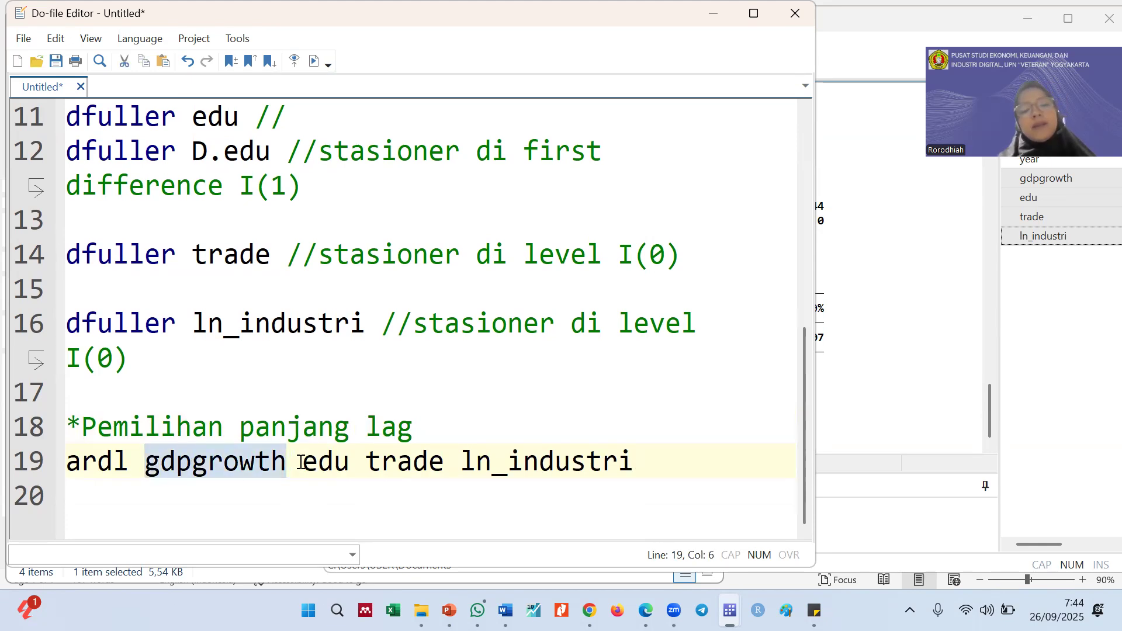
drag(304, 464, 637, 465)
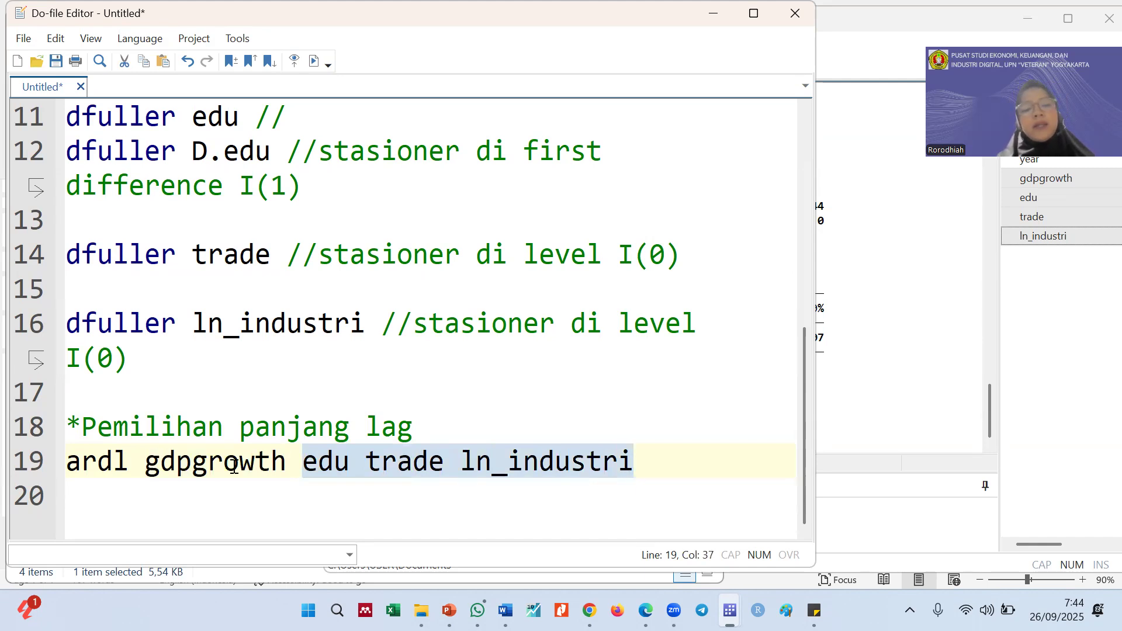
Complete the ardl command with the options ", maxlags(4) aic" and leave a blank line below it
click(660, 472)
text(, ma)
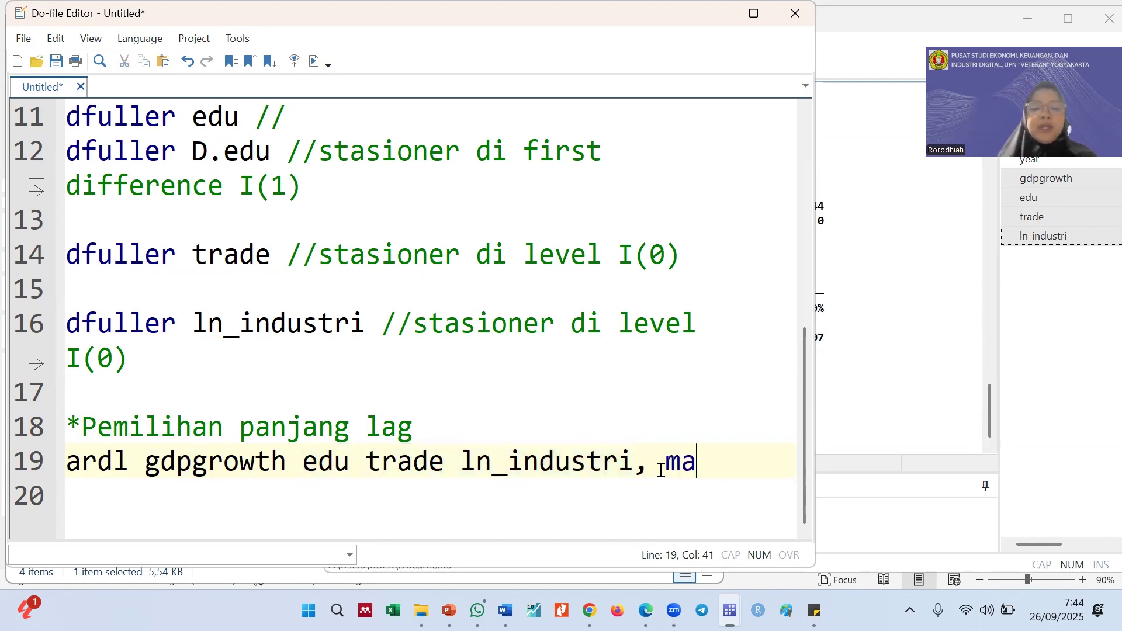
text(xlags()
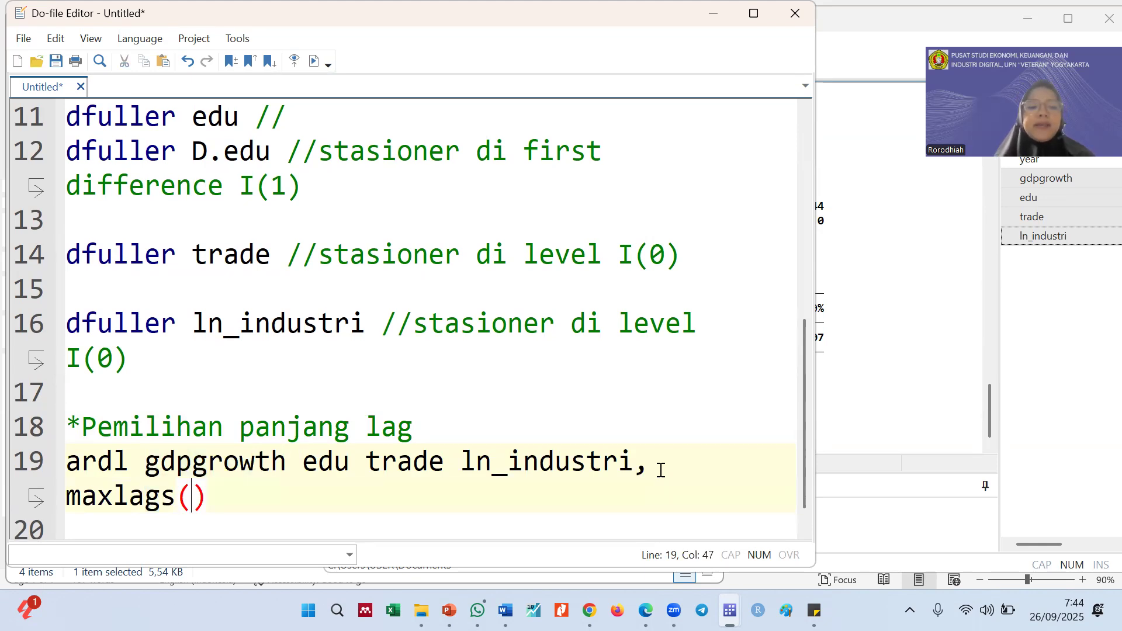
text(4))
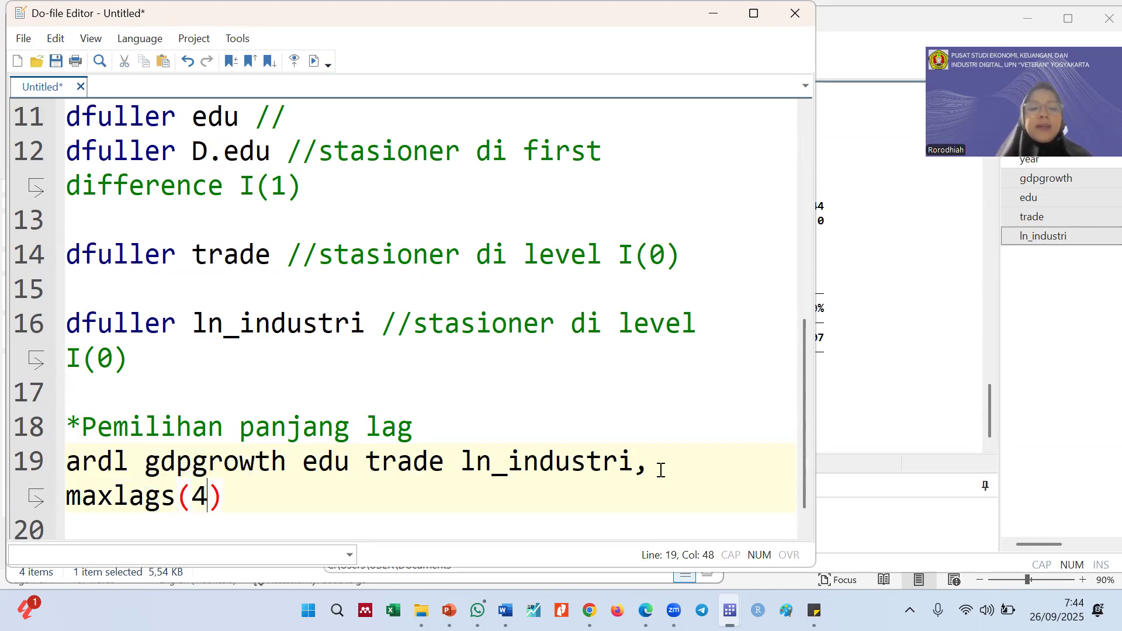
text( aic)
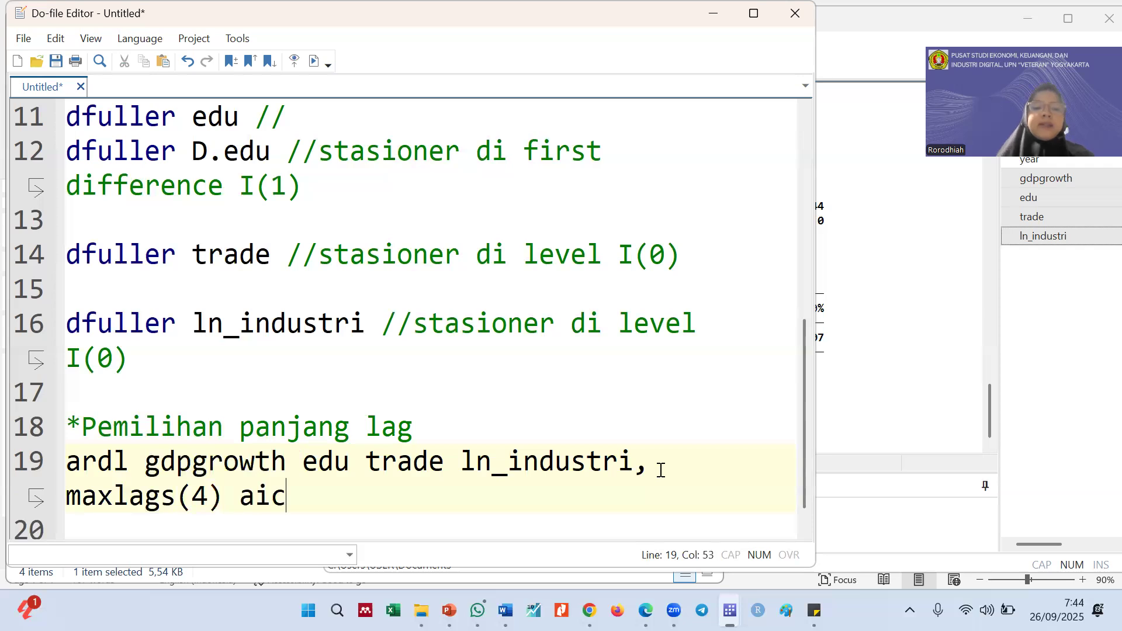
key(Return)
key(Return)
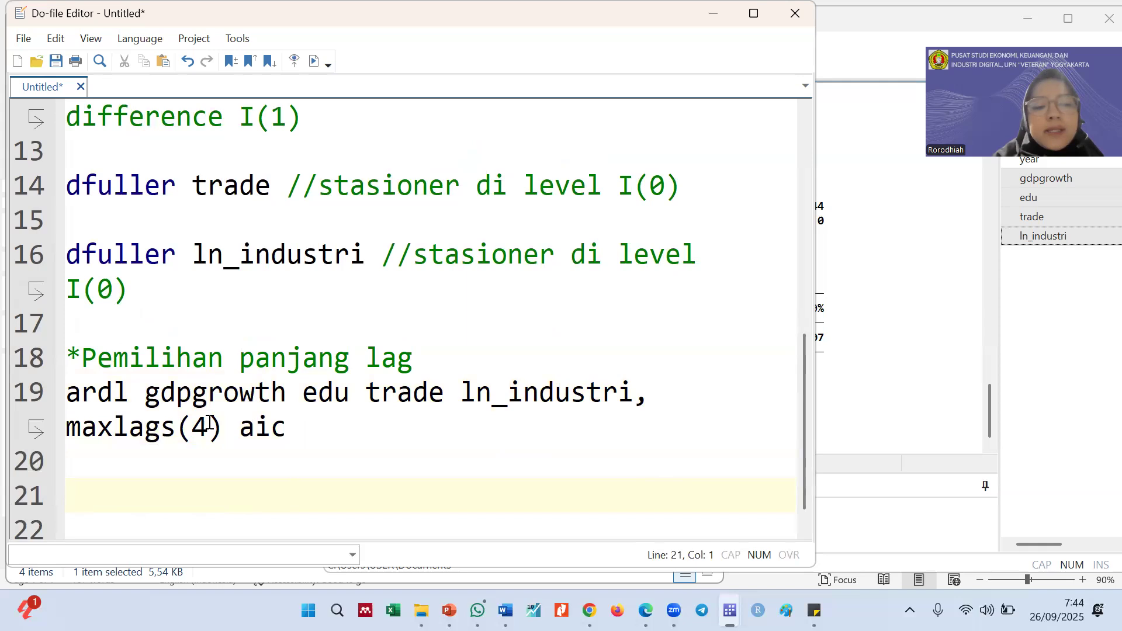
Review the maxlags(4) and aic options in the ardl command against the Pemilihan Lag slide in PowerPoint
drag(209, 422, 287, 429)
click(268, 427)
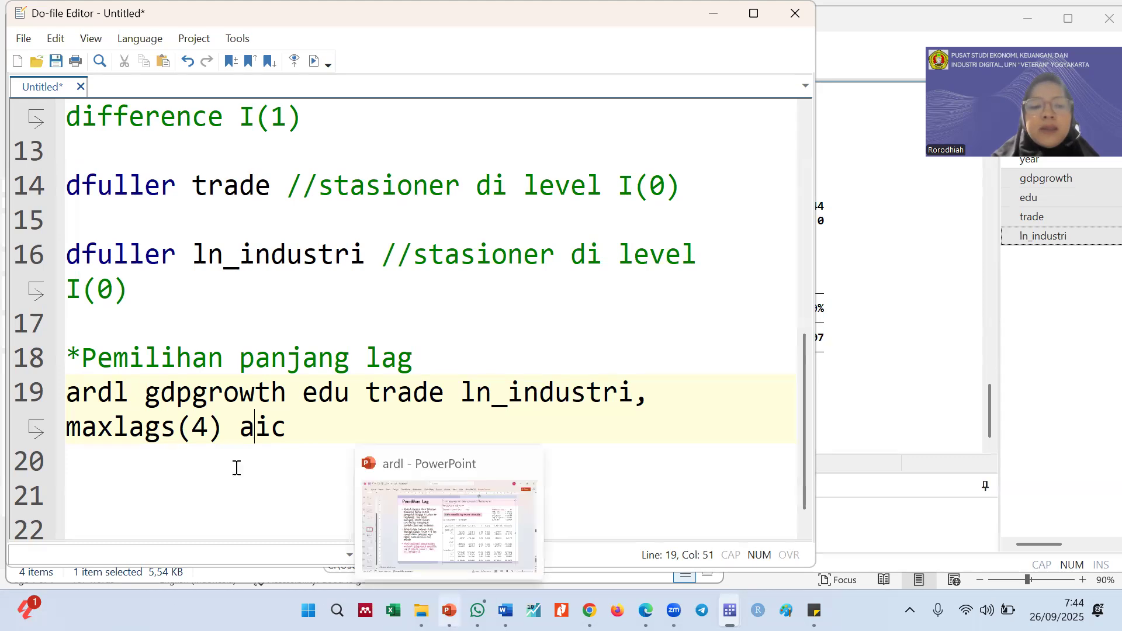
drag(222, 426, 186, 424)
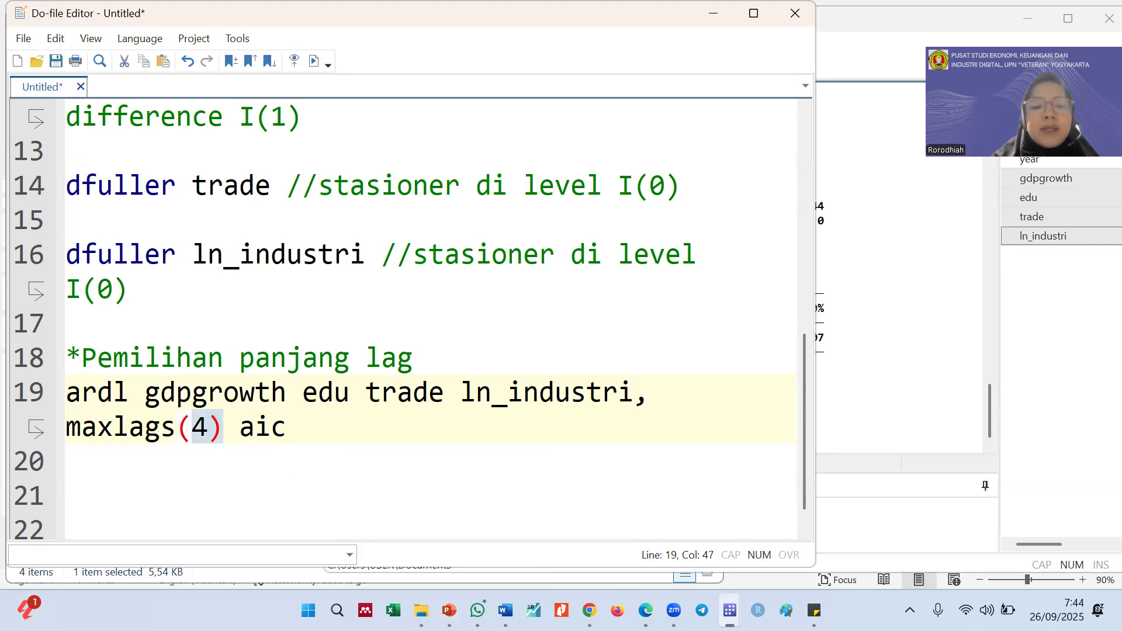
click(448, 611)
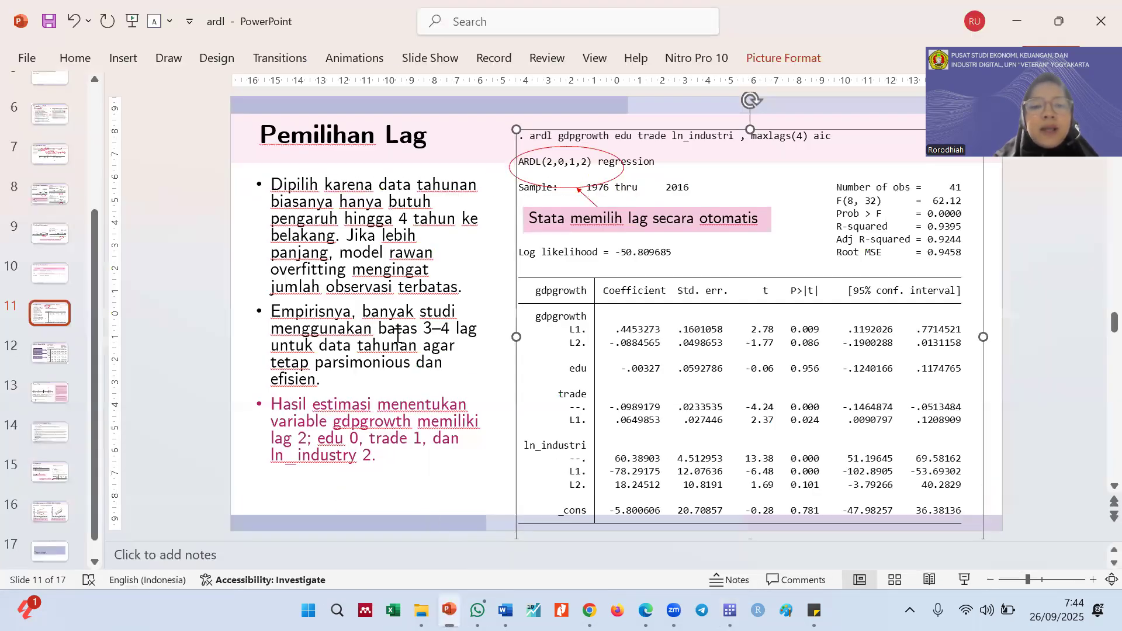
click(270, 219)
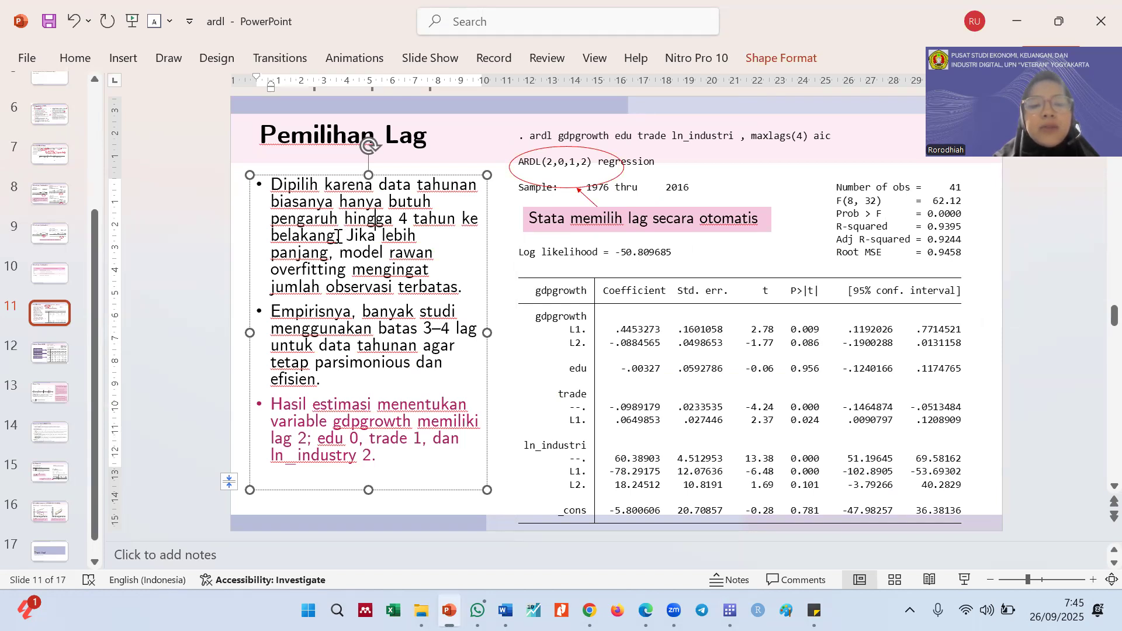
click(236, 233)
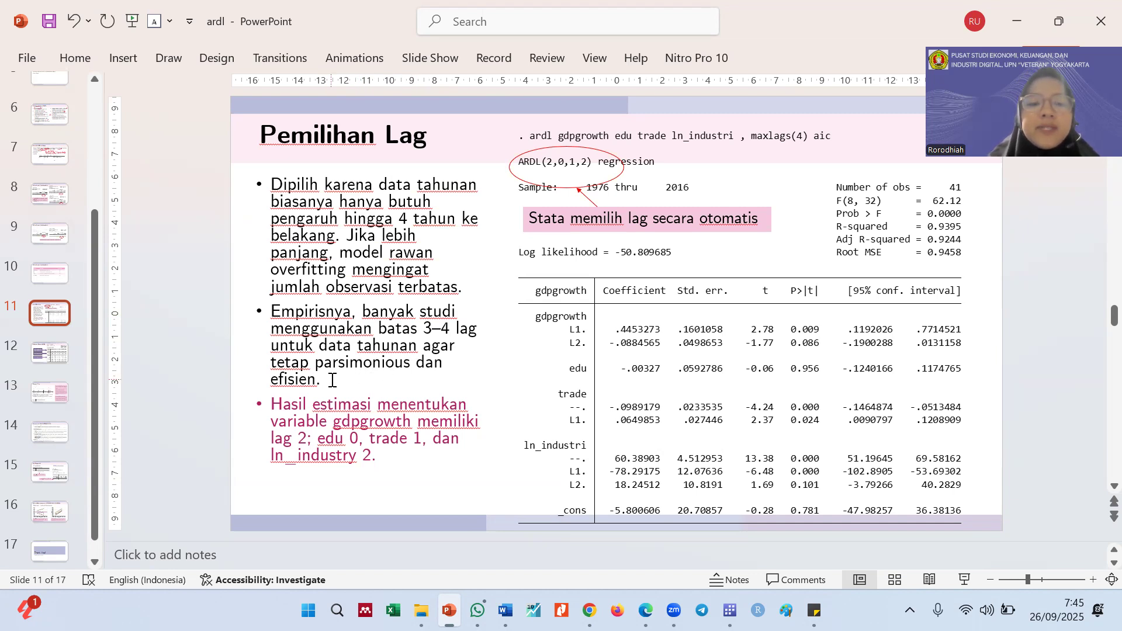
click(1007, 20)
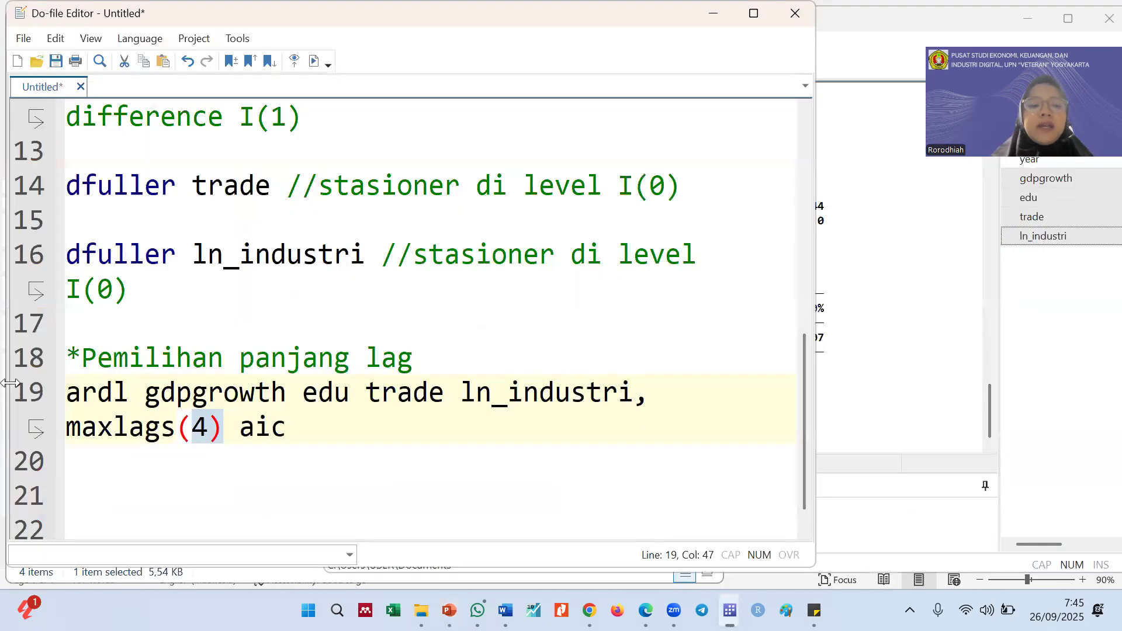
Run the ardl command on line 19 of the do-file and bring its regression output into view
click(19, 399)
key(ctrl+d)
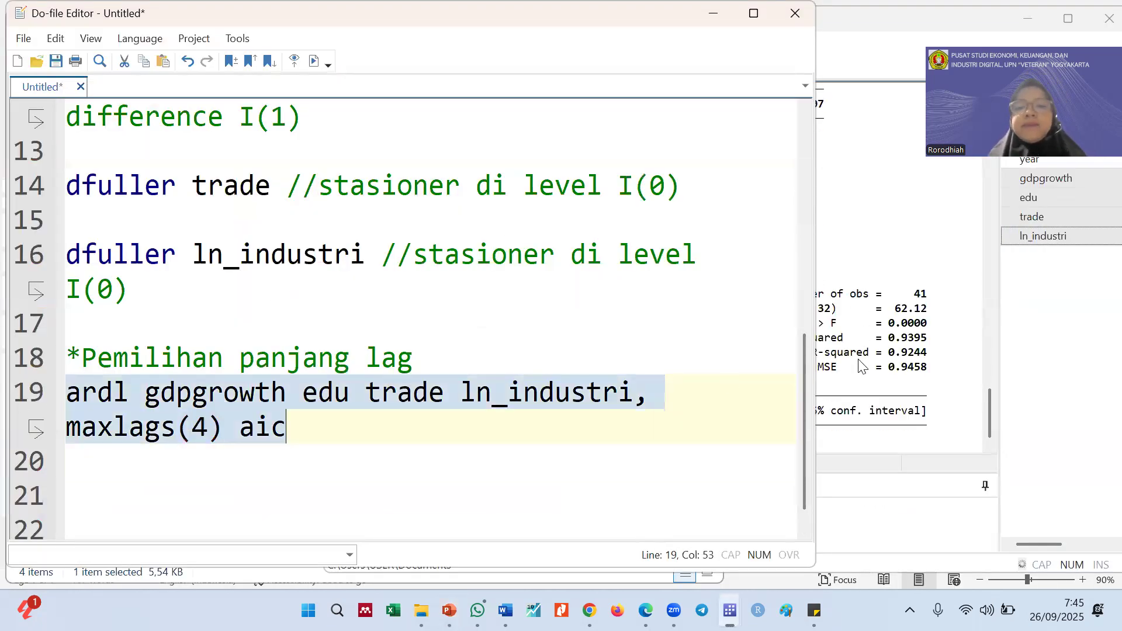
click(859, 365)
scroll(622, 357, up, 3)
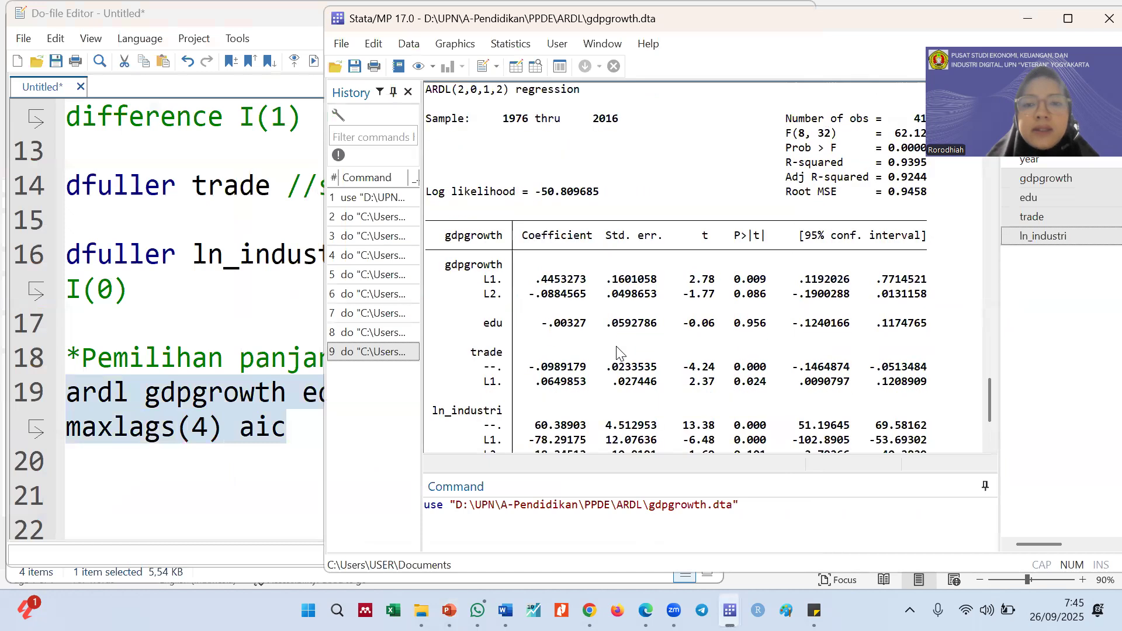
scroll(622, 380, up, 1)
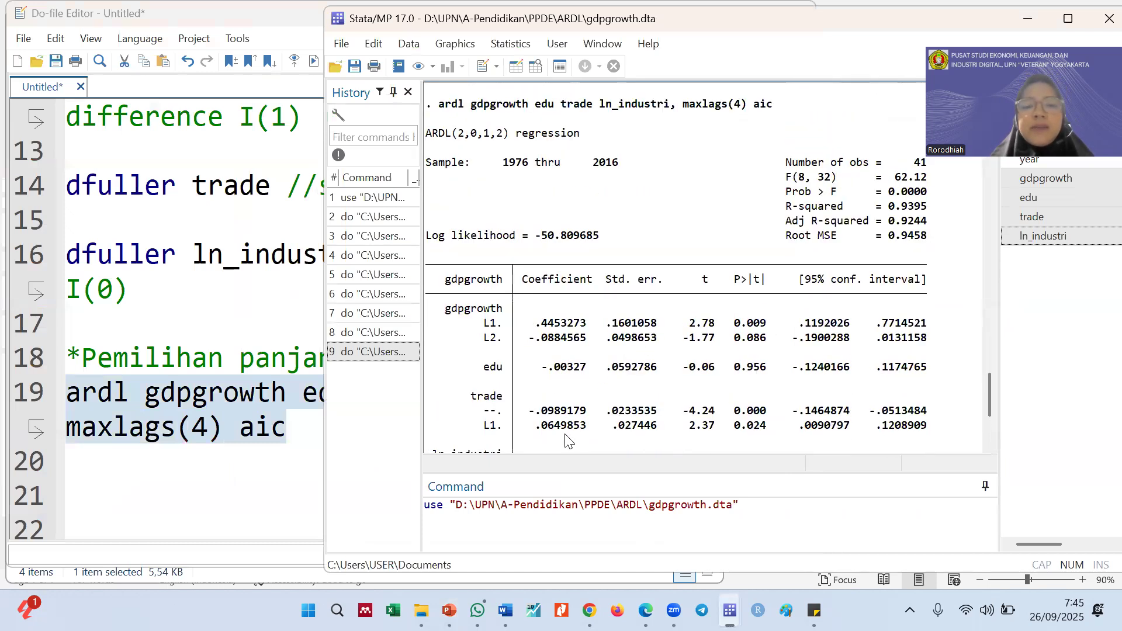
Clear the leftover use command from the command entry area and shrink that area to enlarge the results
click(544, 501)
triple_click(530, 505)
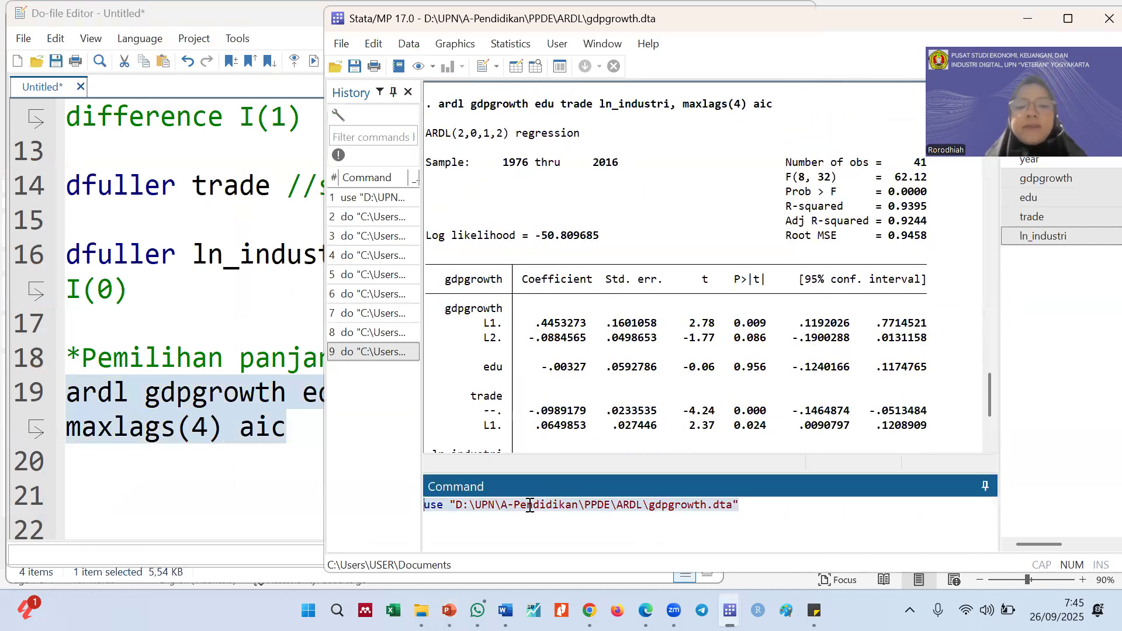
key(BackSpace)
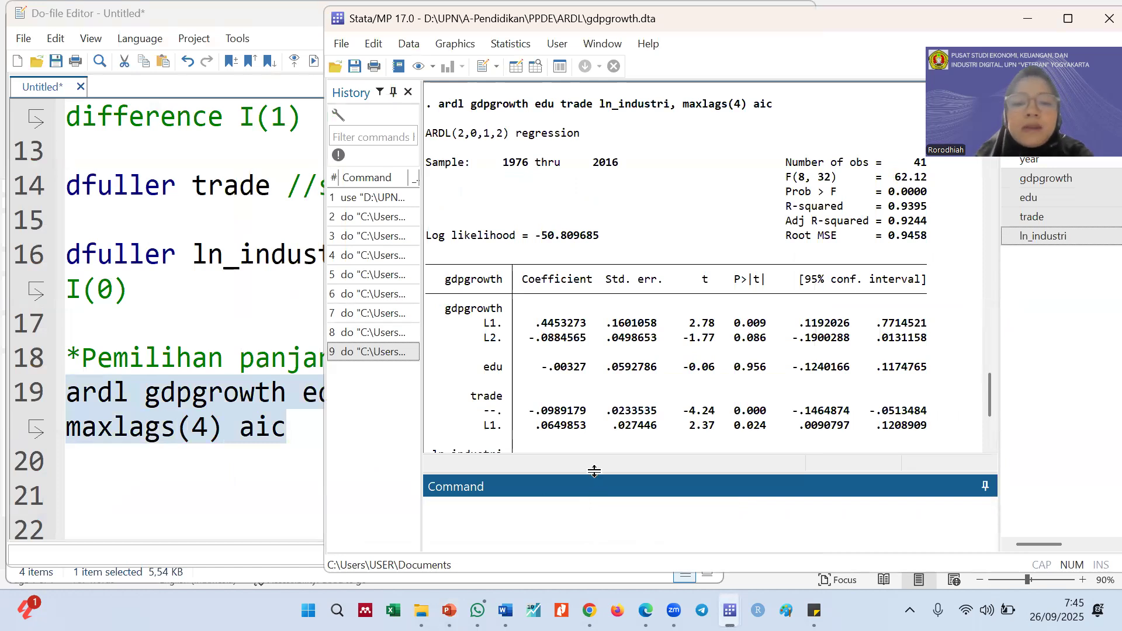
drag(593, 479, 595, 516)
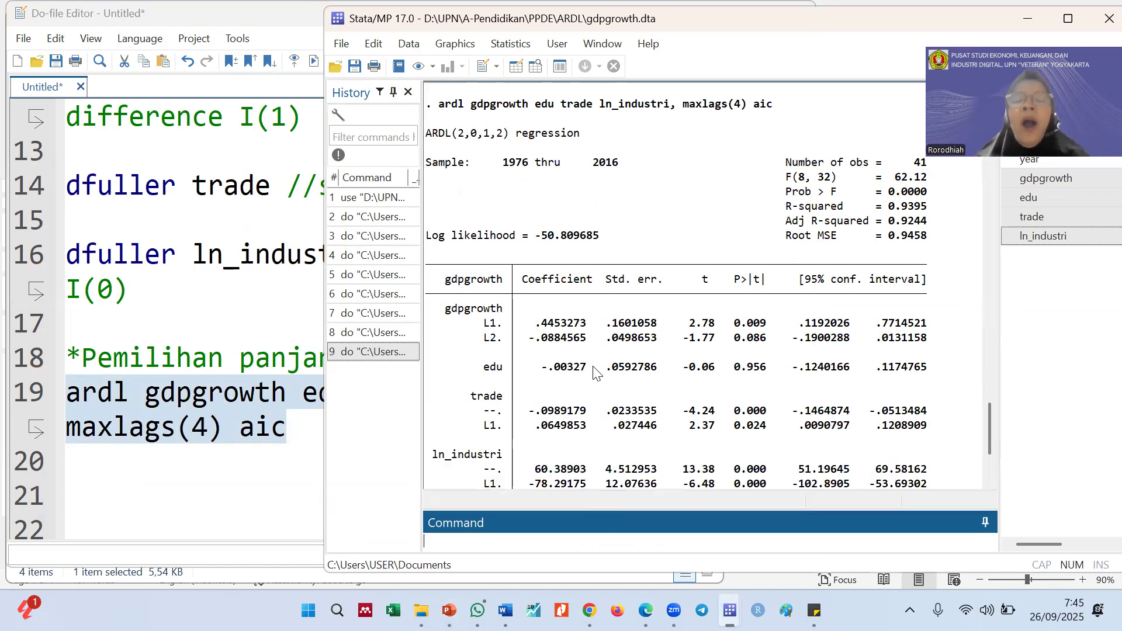
Look through the ARDL regression output, from the echoed command to the coefficient table
click(566, 353)
scroll(562, 337, down, 1)
scroll(564, 331, up, 1)
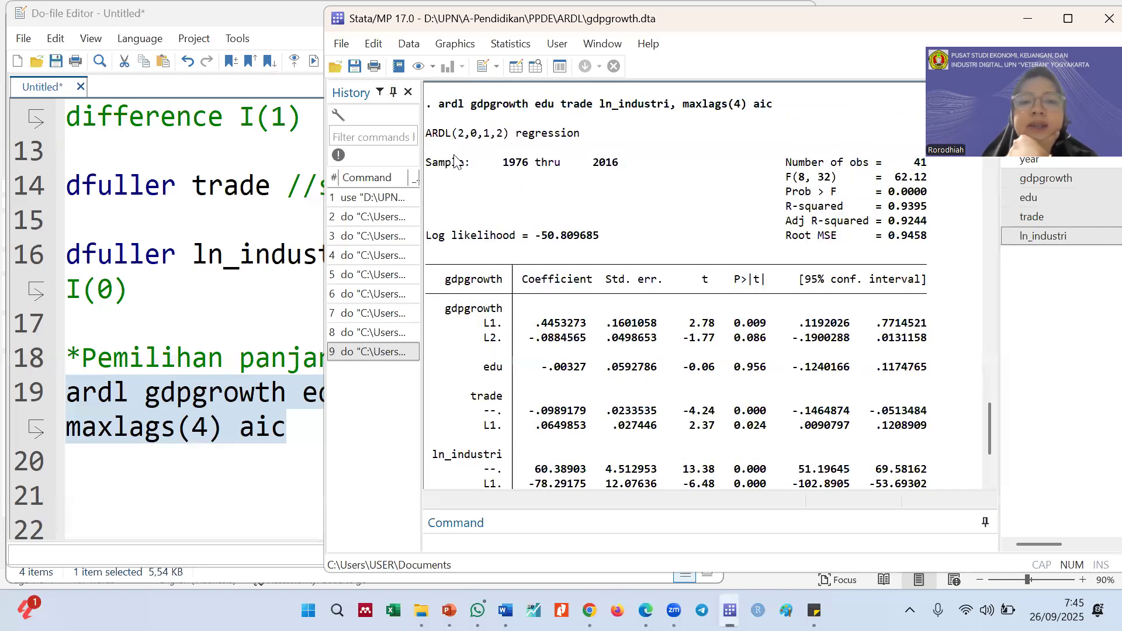
scroll(643, 233, down, 3)
scroll(672, 243, up, 3)
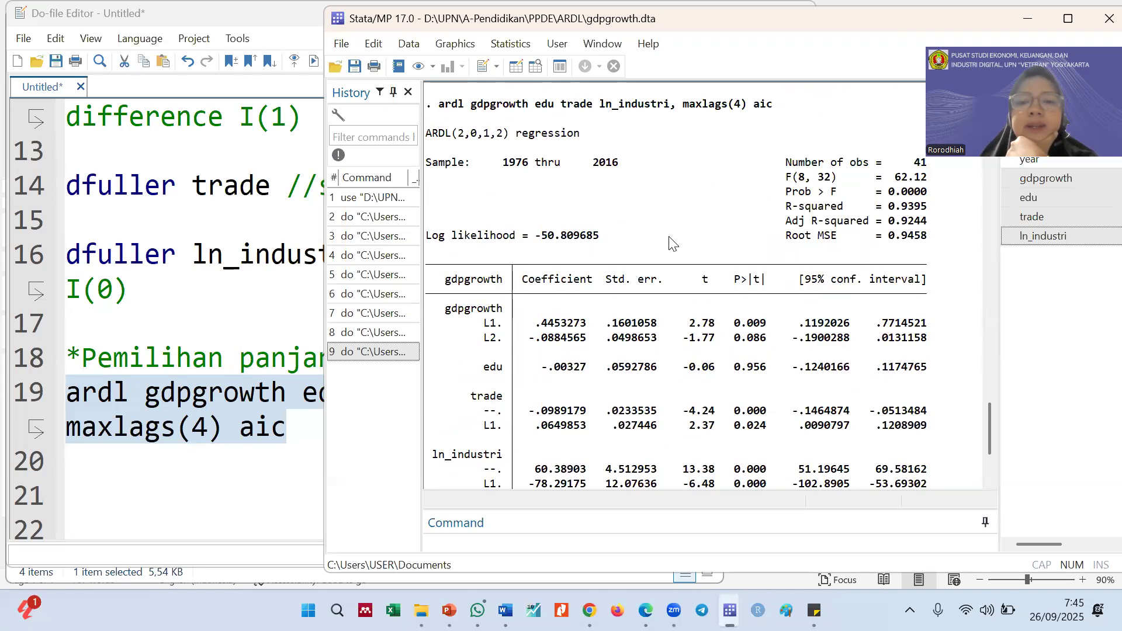
scroll(666, 240, up, 2)
scroll(522, 236, down, 1)
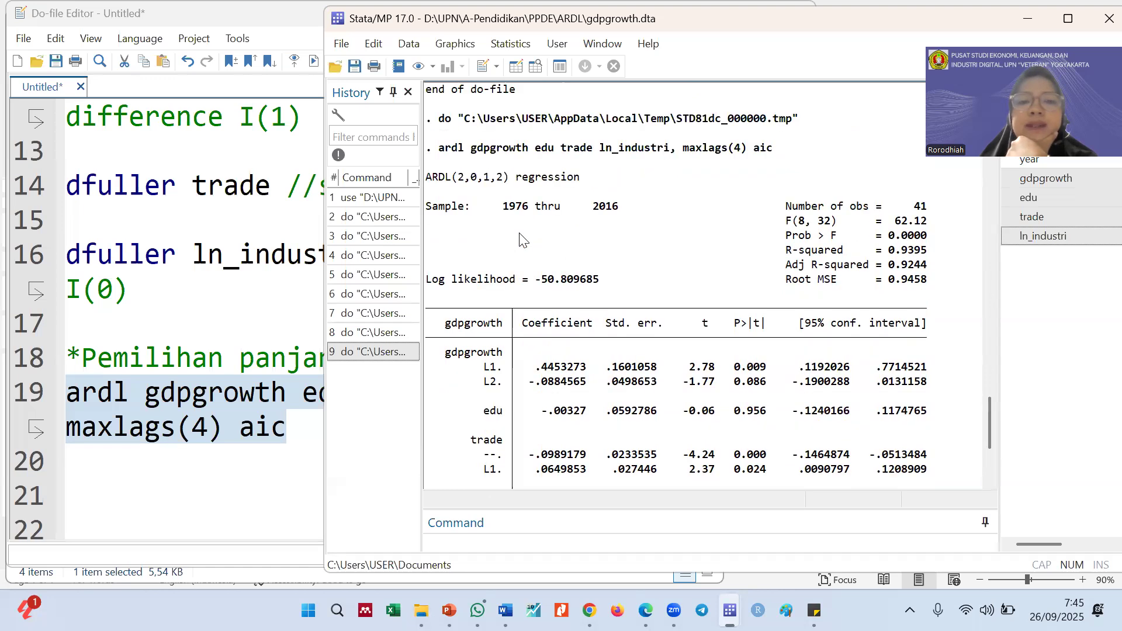
scroll(522, 239, down, 1)
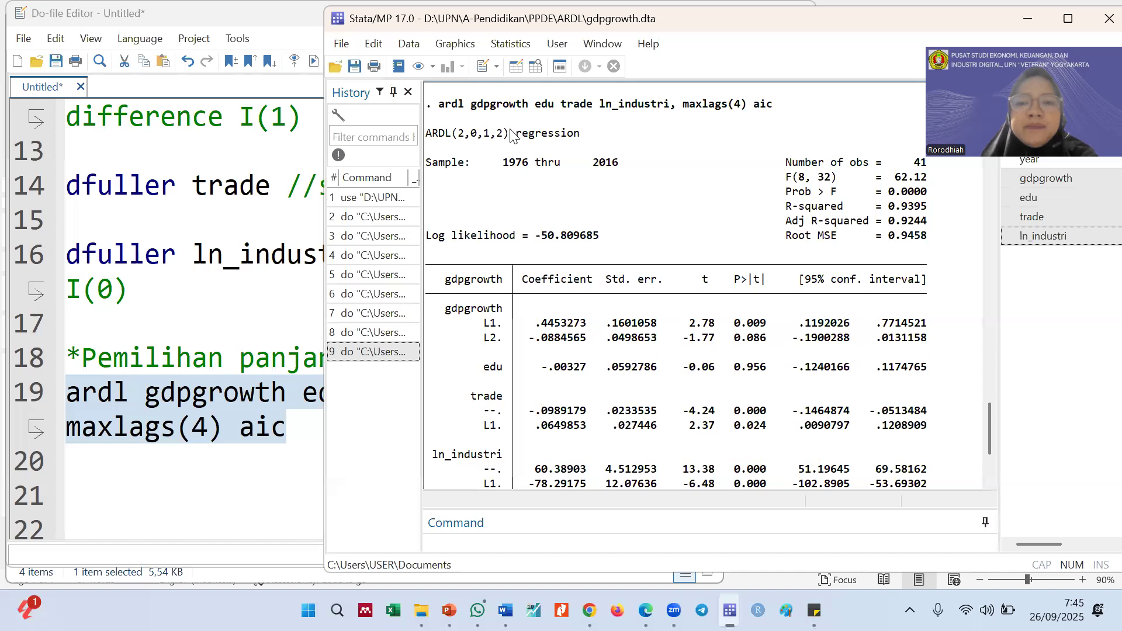
Examine the aic and maxlags(4) options in the echoed command and the lag orders in the ARDL regression heading
drag(769, 104, 756, 104)
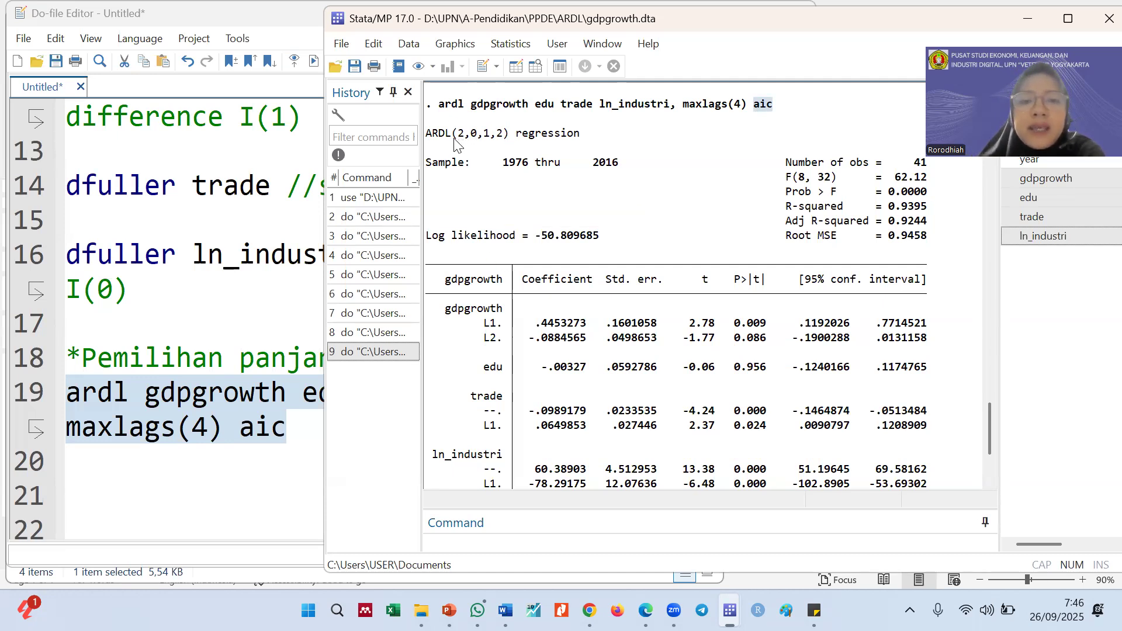
scroll(653, 246, down, 2)
scroll(637, 250, up, 3)
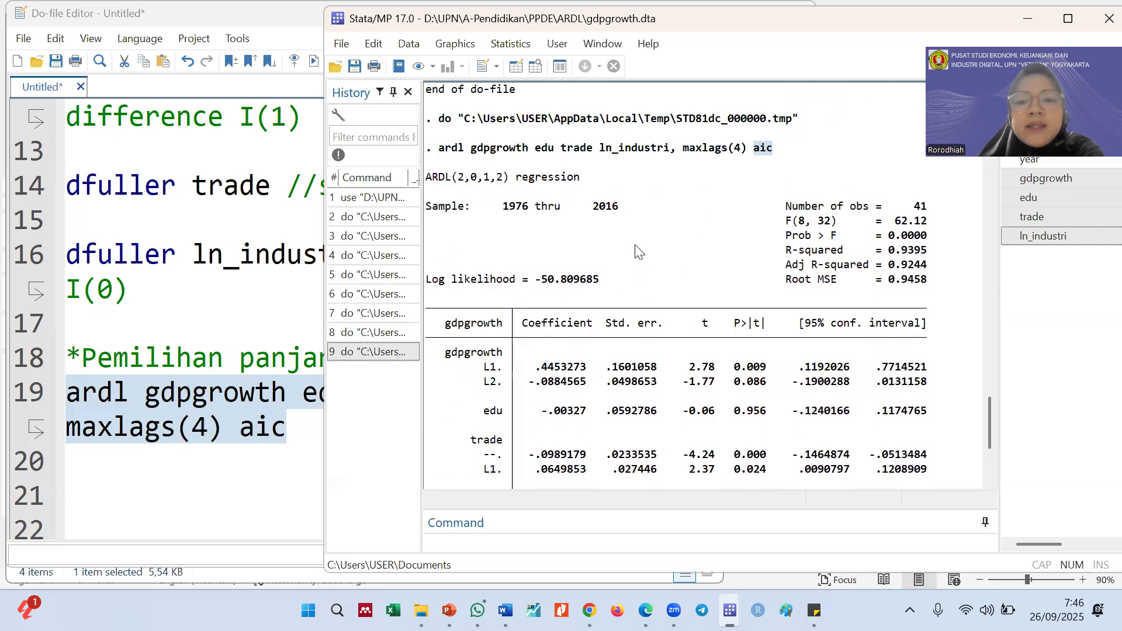
click(737, 149)
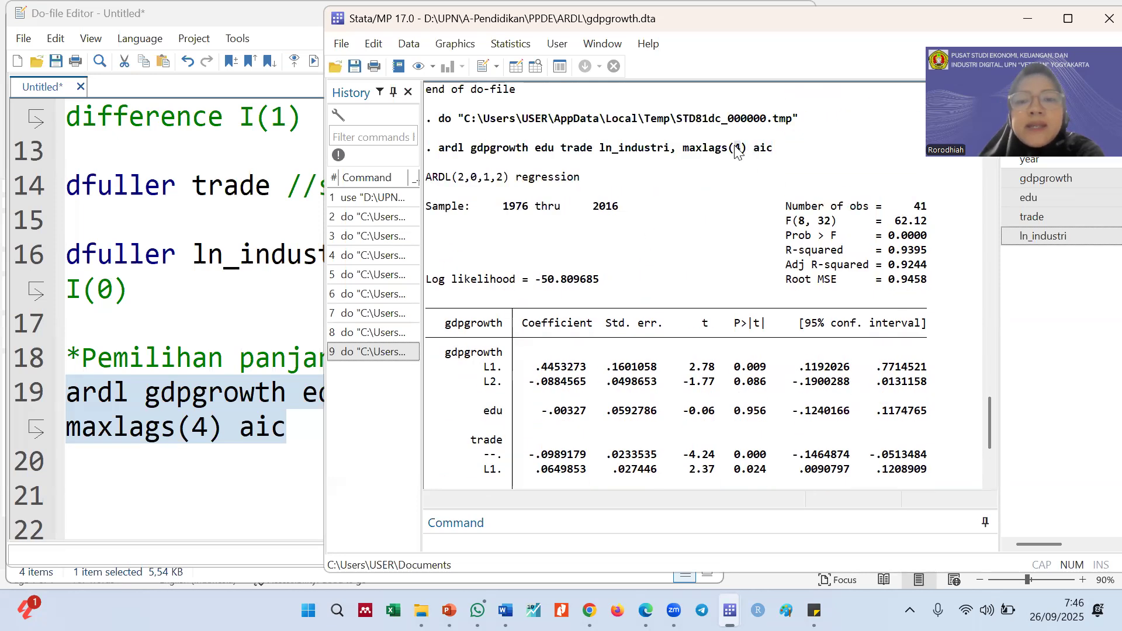
click(464, 181)
mouse_move(461, 184)
mouse_down()
mouse_move(509, 183)
mouse_move(453, 182)
mouse_up()
click(511, 184)
click(500, 217)
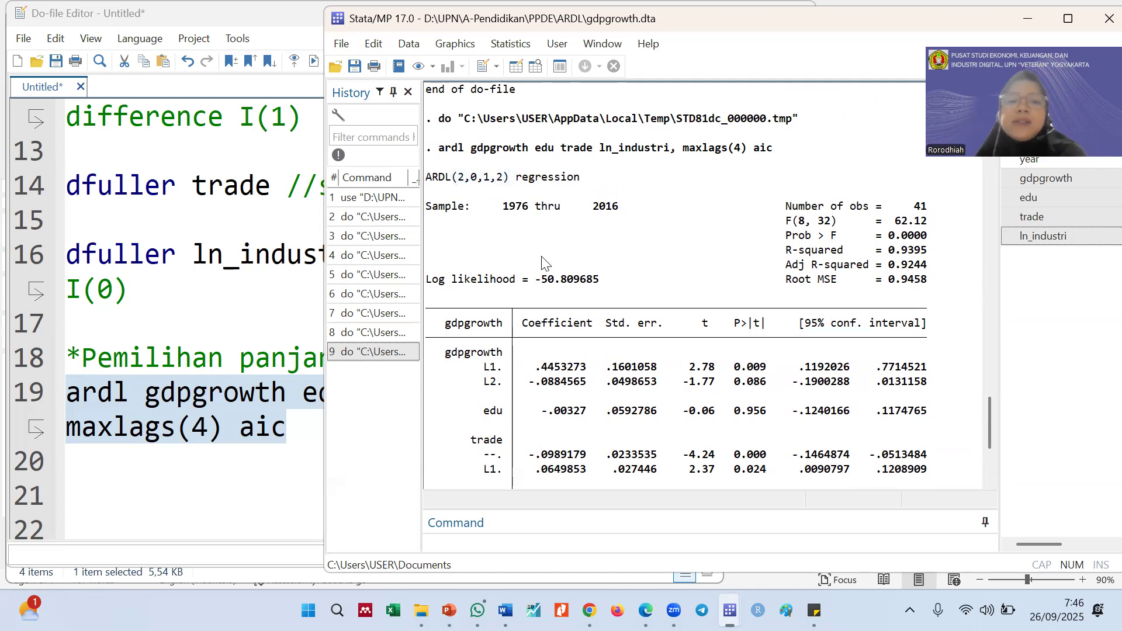
Compare the gdpgrowth lag rows in the coefficient table with the lag orders in the ARDL heading
scroll(547, 295, down, 2)
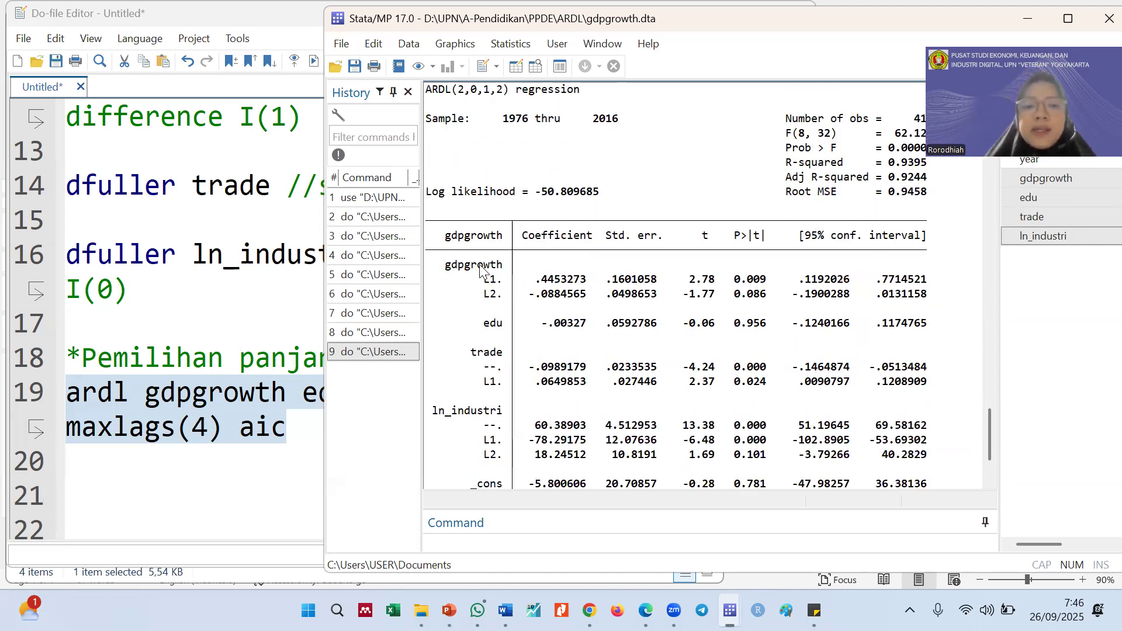
drag(459, 270, 484, 268)
click(461, 93)
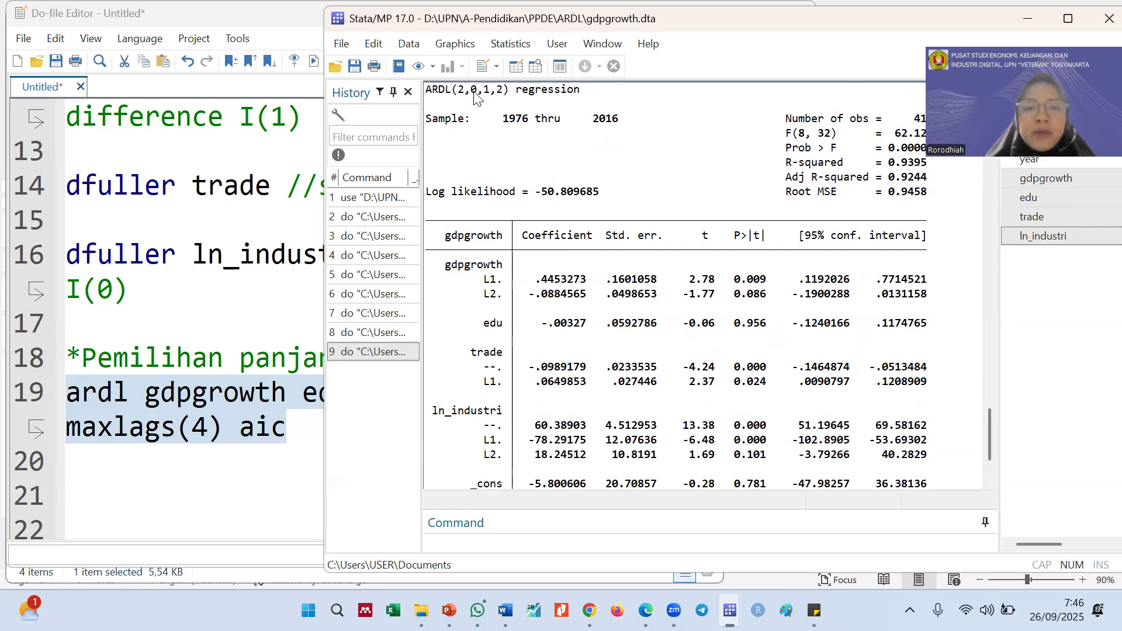
mouse_move(477, 94)
mouse_down()
mouse_move(507, 97)
mouse_move(498, 97)
mouse_up()
click(458, 98)
Match the variable order in the do-file's ardl command to the edu and trade rows of the regression output
click(186, 490)
drag(286, 392, 175, 397)
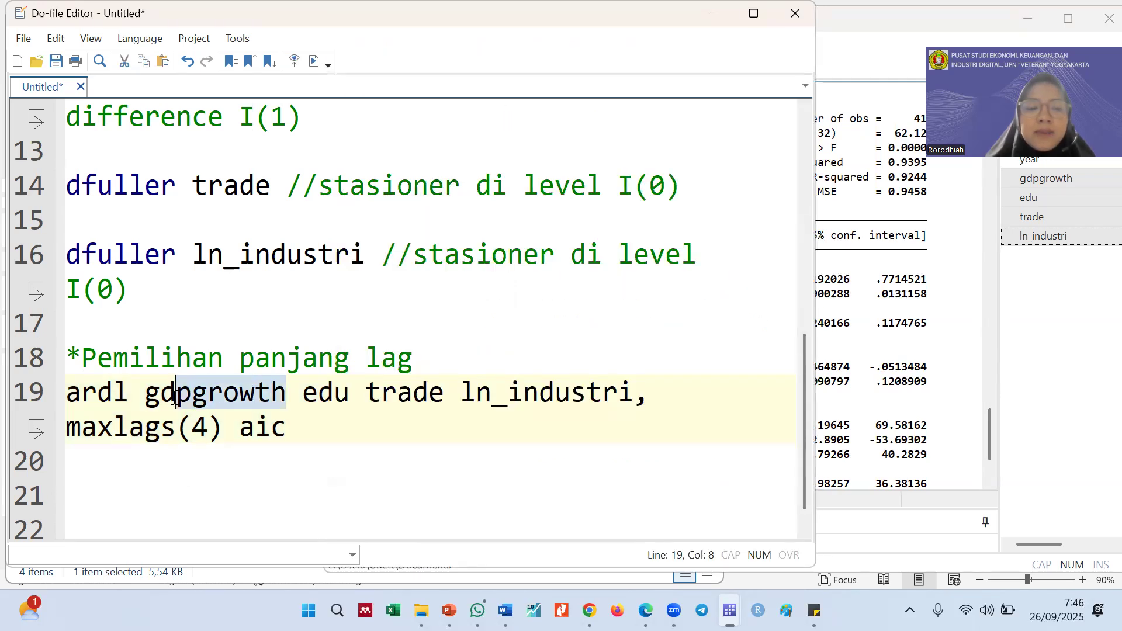
drag(302, 393, 602, 391)
click(821, 350)
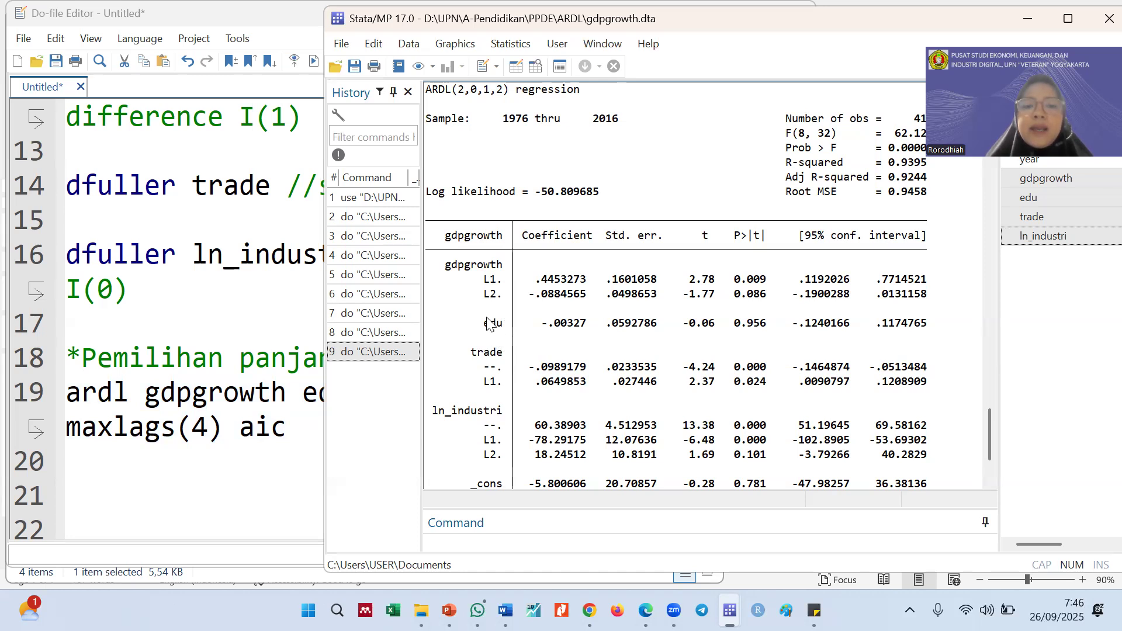
drag(496, 328, 502, 329)
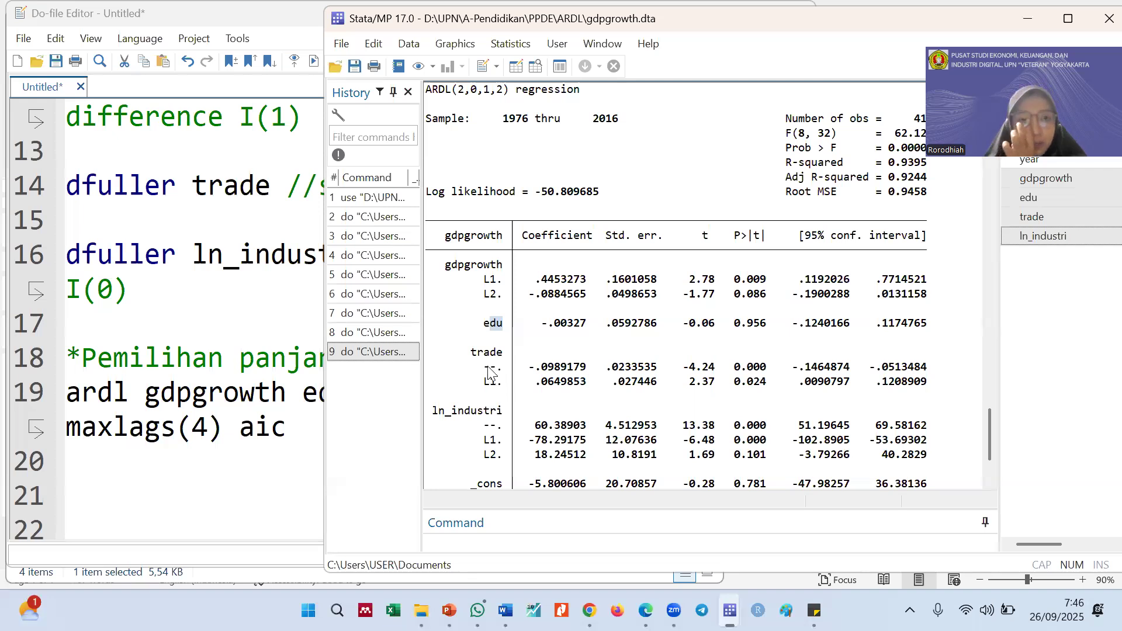
drag(492, 379, 494, 379)
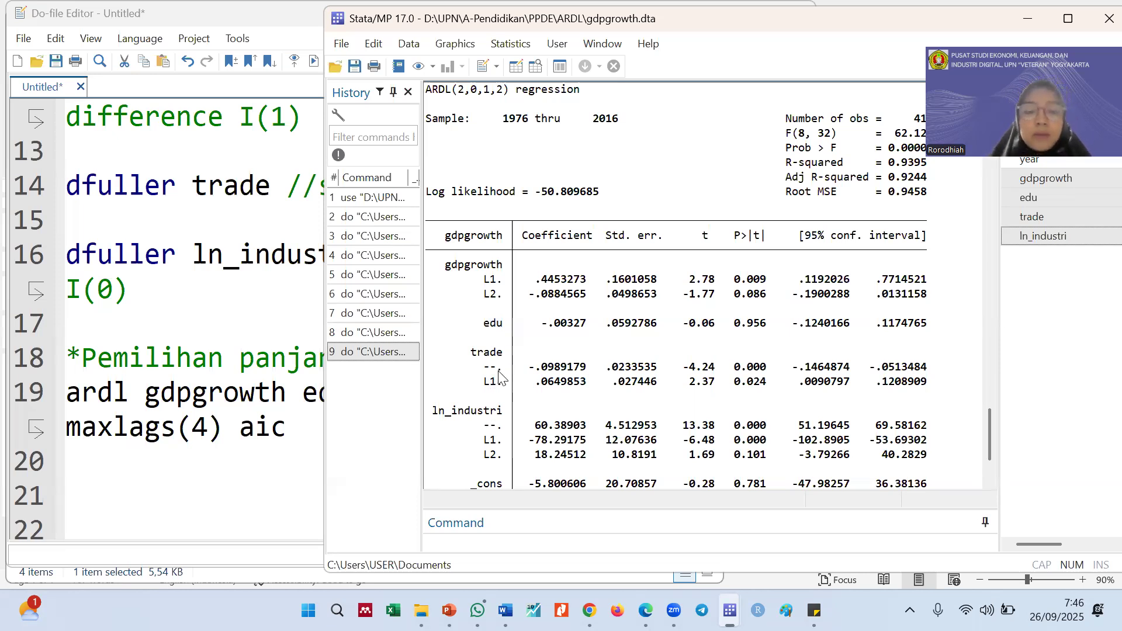
scroll(500, 377, up, 1)
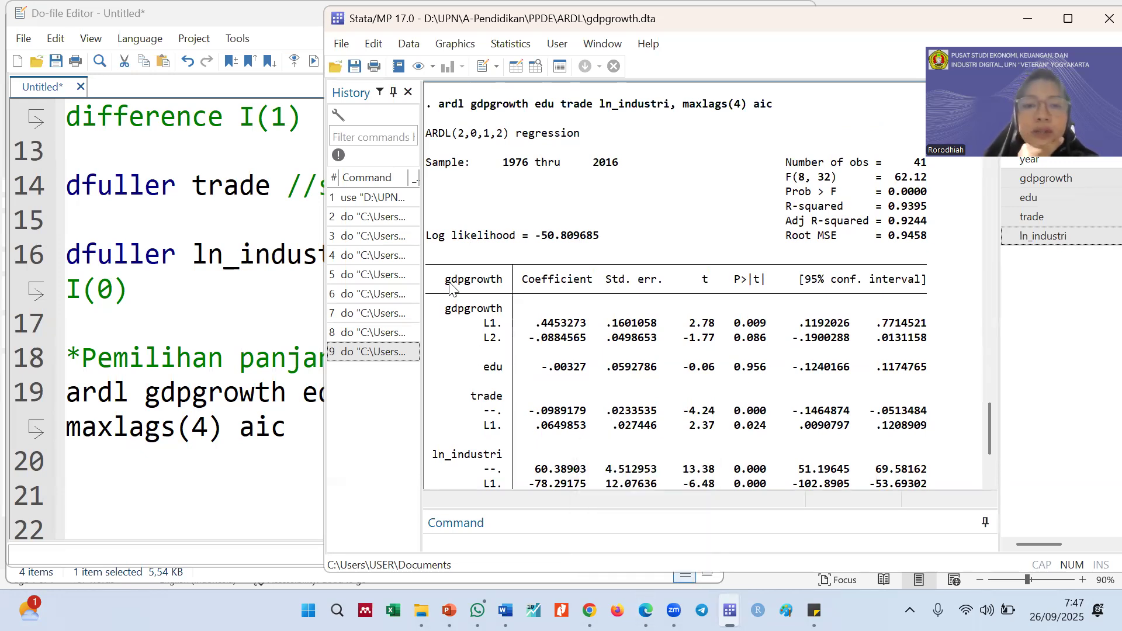
Consult the Pemilihan Lag and Estimasi Model ARDL slides in PowerPoint, then return to the do-file
click(449, 608)
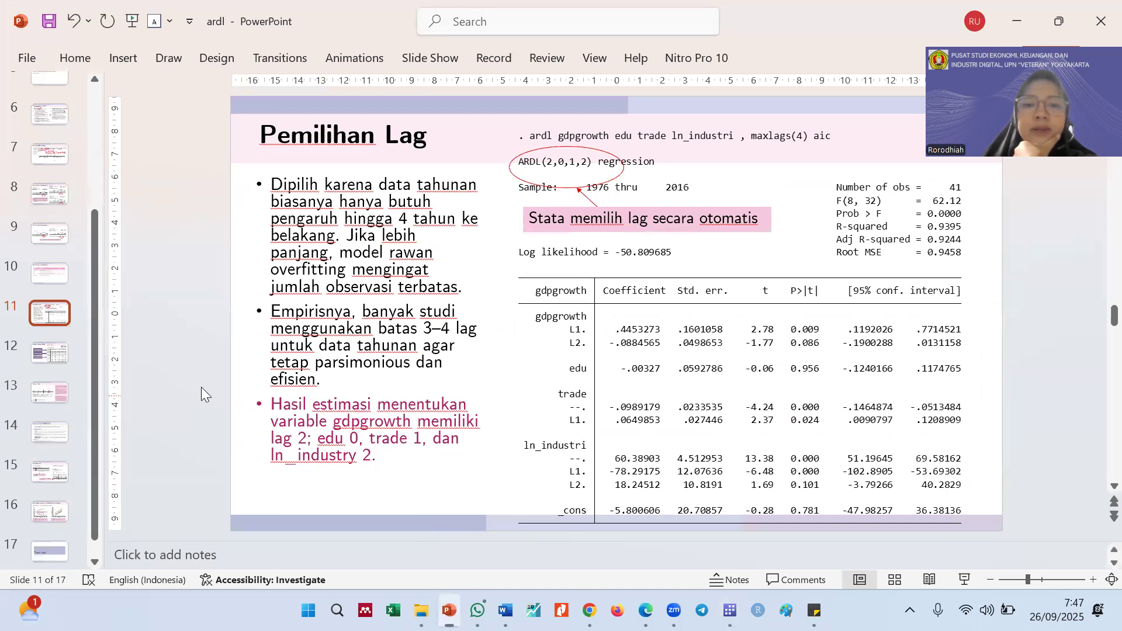
click(70, 349)
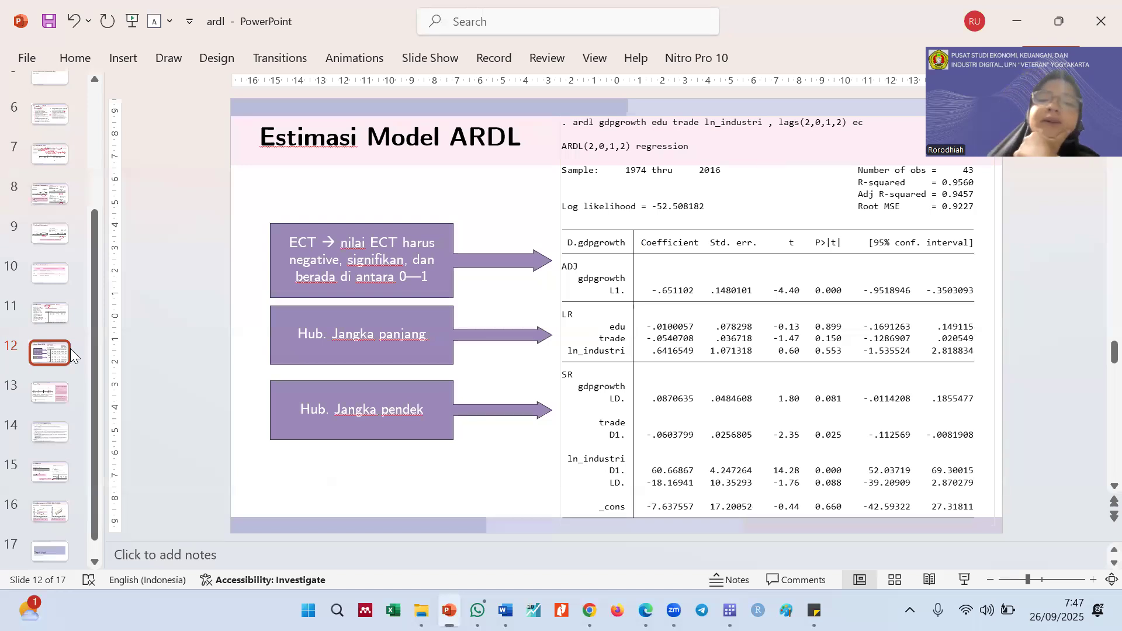
click(1020, 23)
Write the section comment "*estimasi model ARDL" on line 21 of the do-file and add new lines below it
click(216, 475)
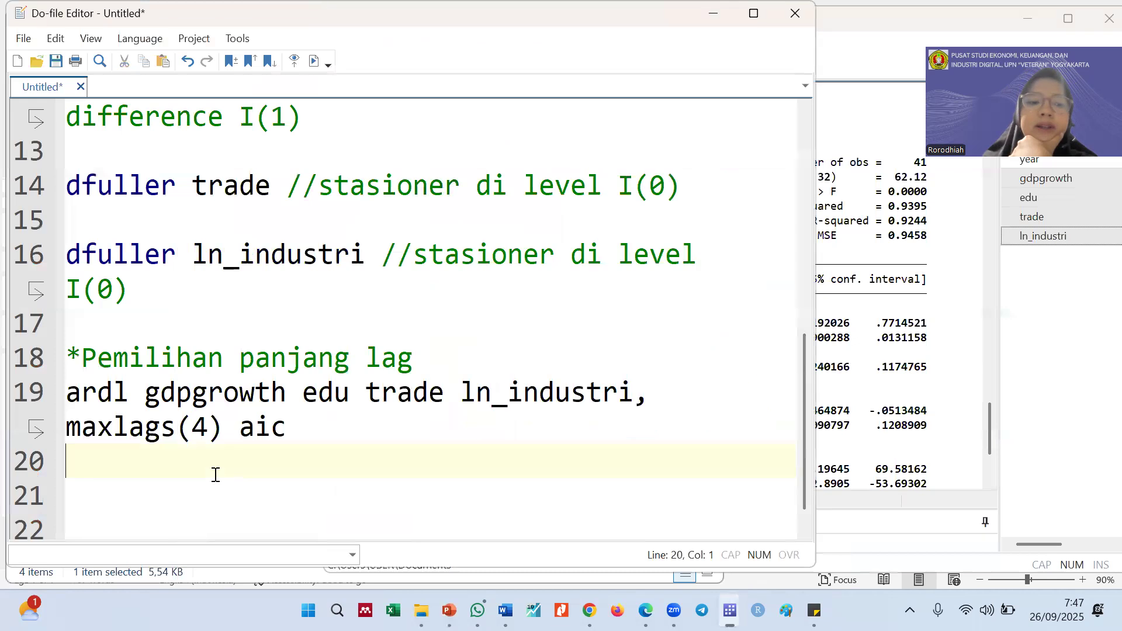
text(*e)
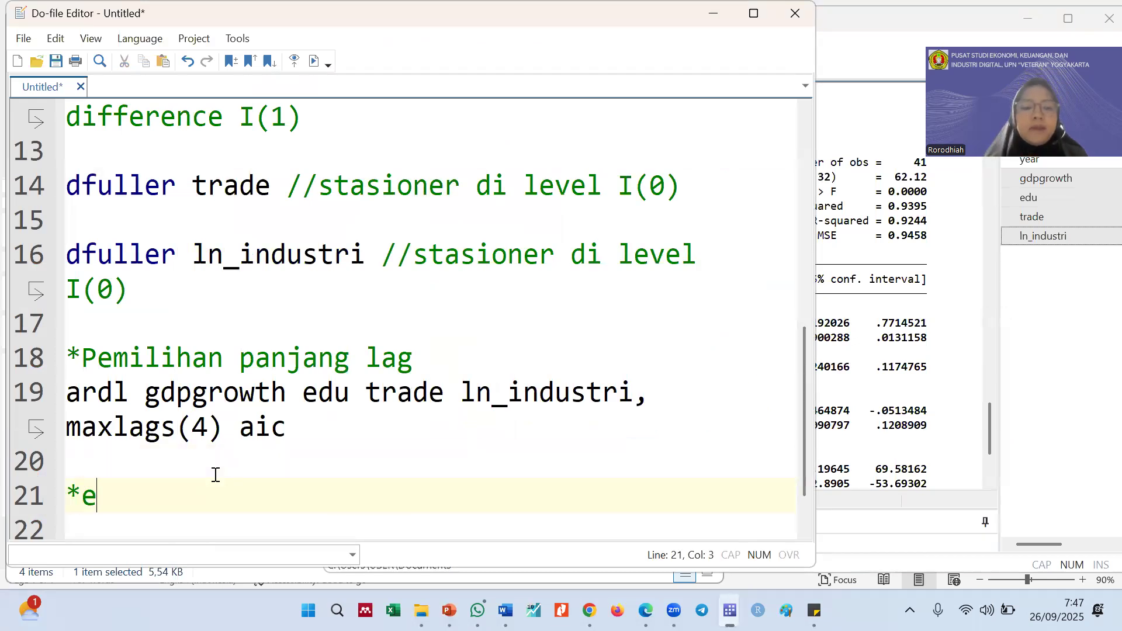
text(stimasi model )
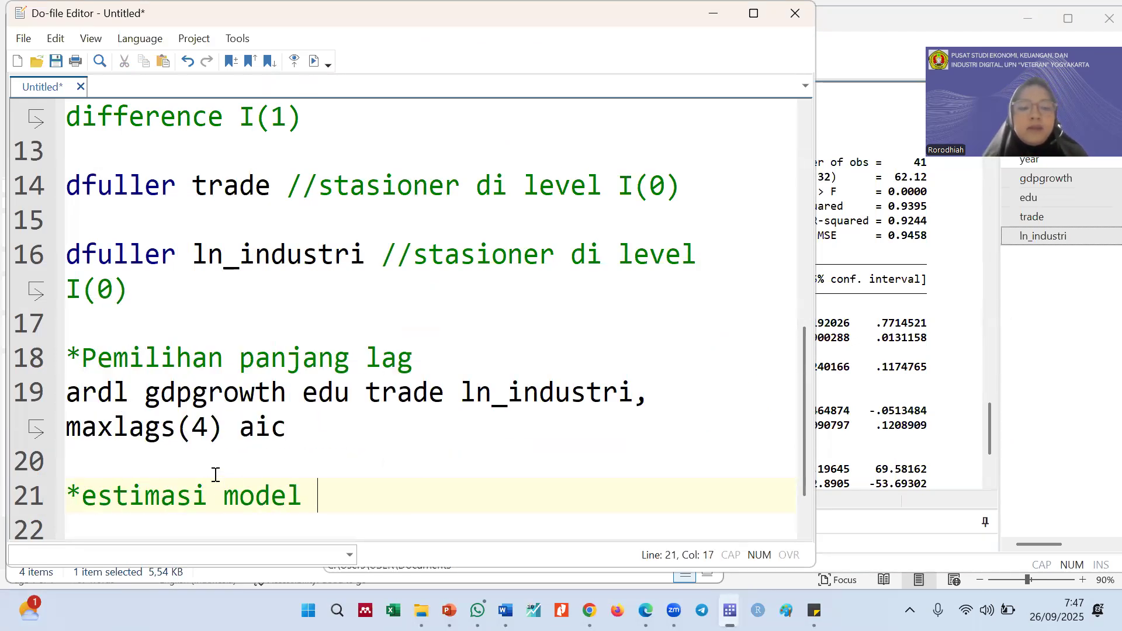
text(ARDl)
key(BackSpace)
text(L)
key(Return)
key(BackSpace)
key(BackSpace)
key(BackSpace)
key(BackSpace)
key(BackSpace)
key(BackSpace)
key(BackSpace)
key(BackSpace)
key(BackSpace)
key(BackSpace)
key(BackSpace)
text(L)
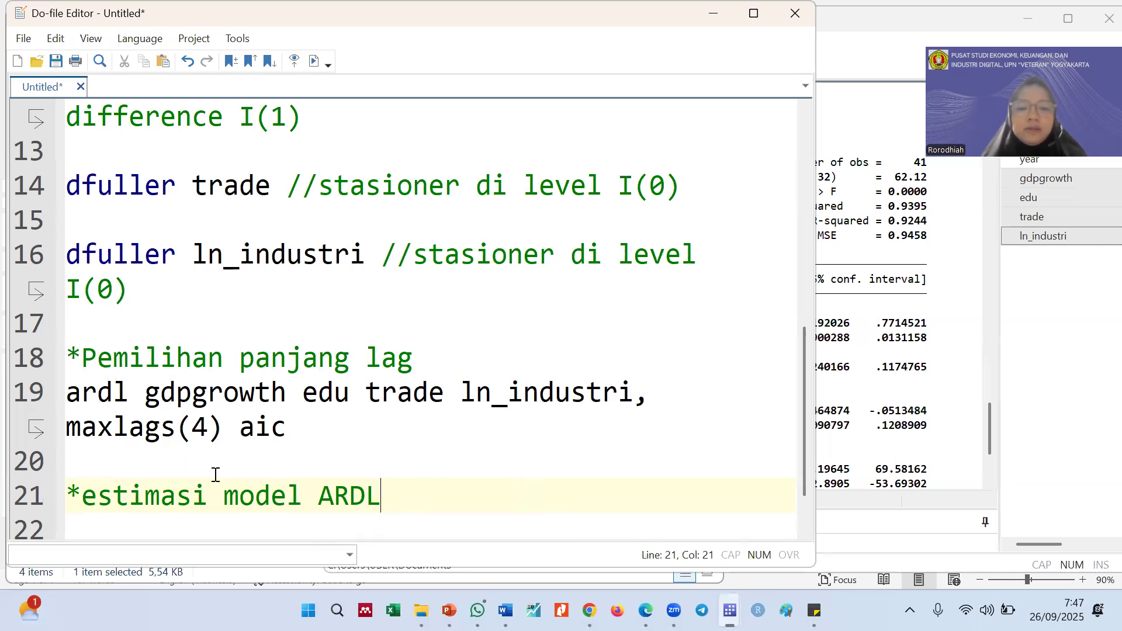
key(Escape)
key(Return)
key(Return)
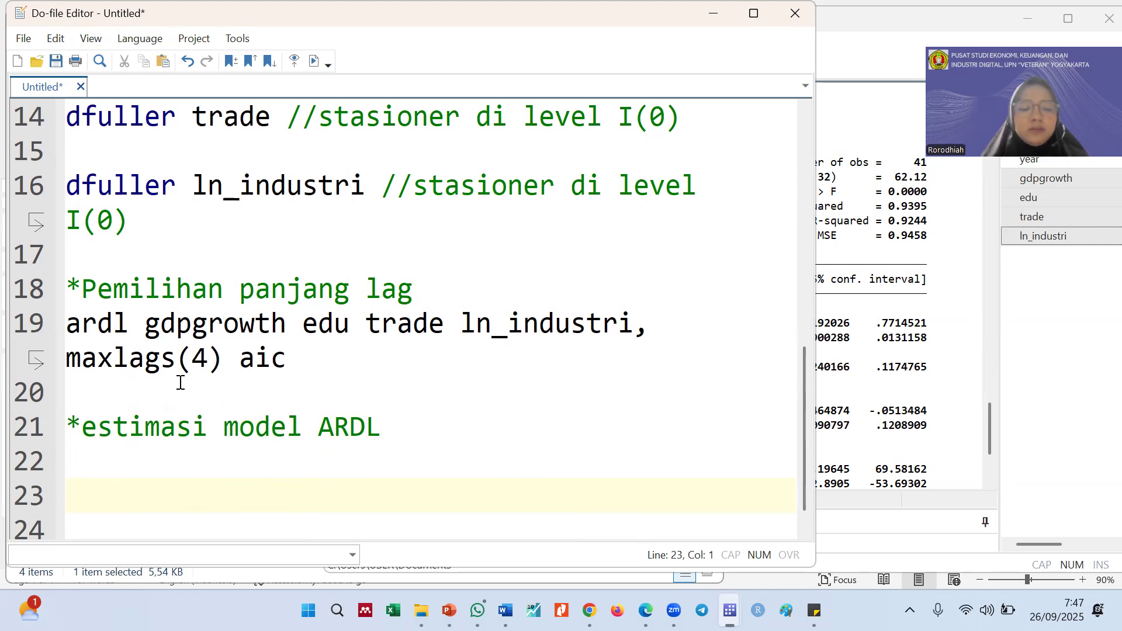
Copy the ardl command from line 19 of the do-file onto line 22, below the "*estimasi model ARDL" comment
click(36, 355)
key(ctrl+c)
click(90, 461)
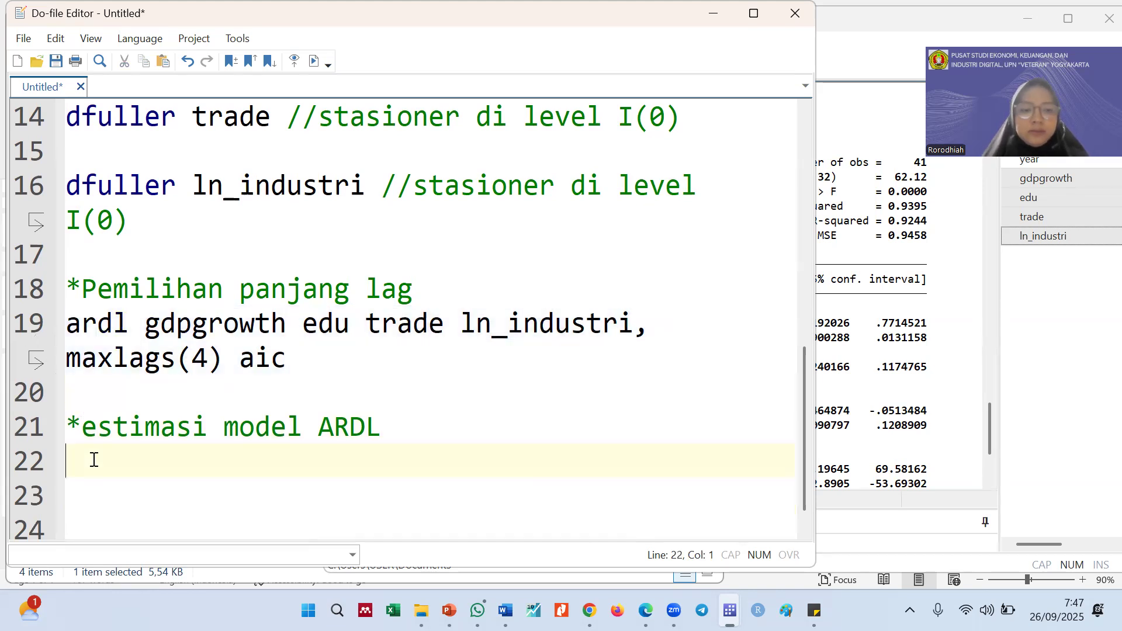
key(ctrl+v)
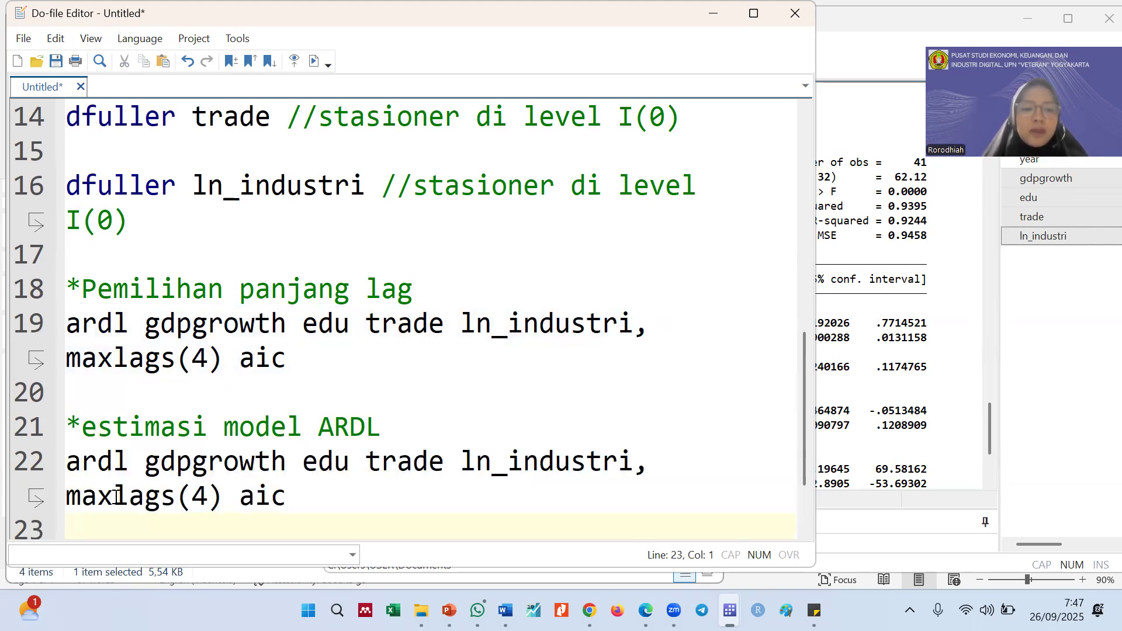
Replace the maxlags option in the line 22 ardl command with lags(2,0,1,2)
drag(116, 496, 65, 495)
key(BackSpace)
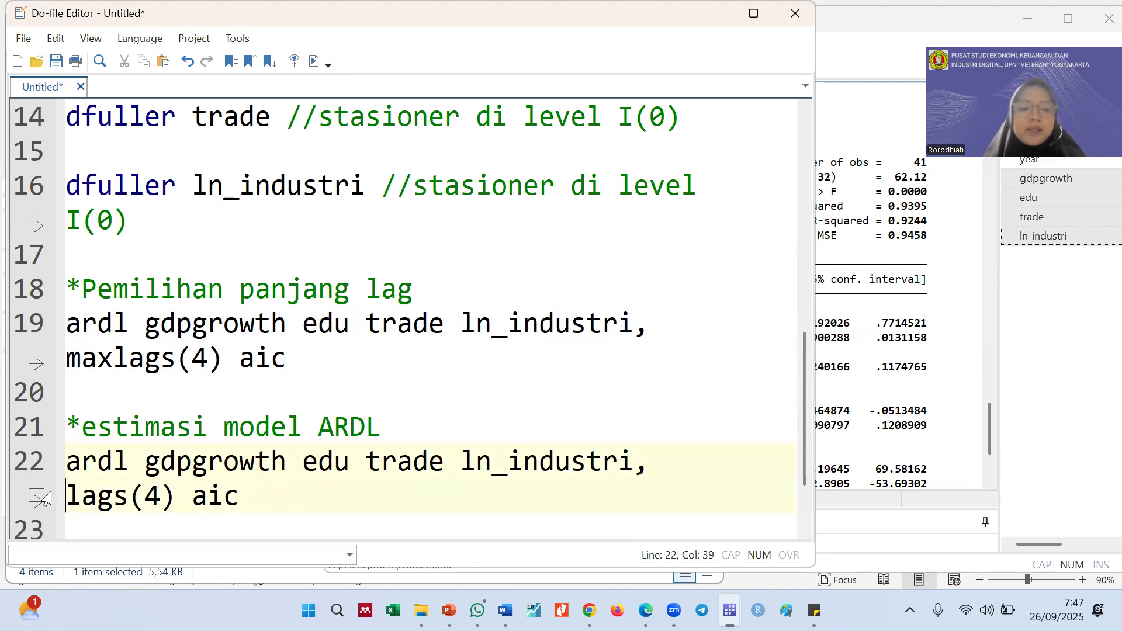
click(162, 495)
key(BackSpace)
text(2,0,)
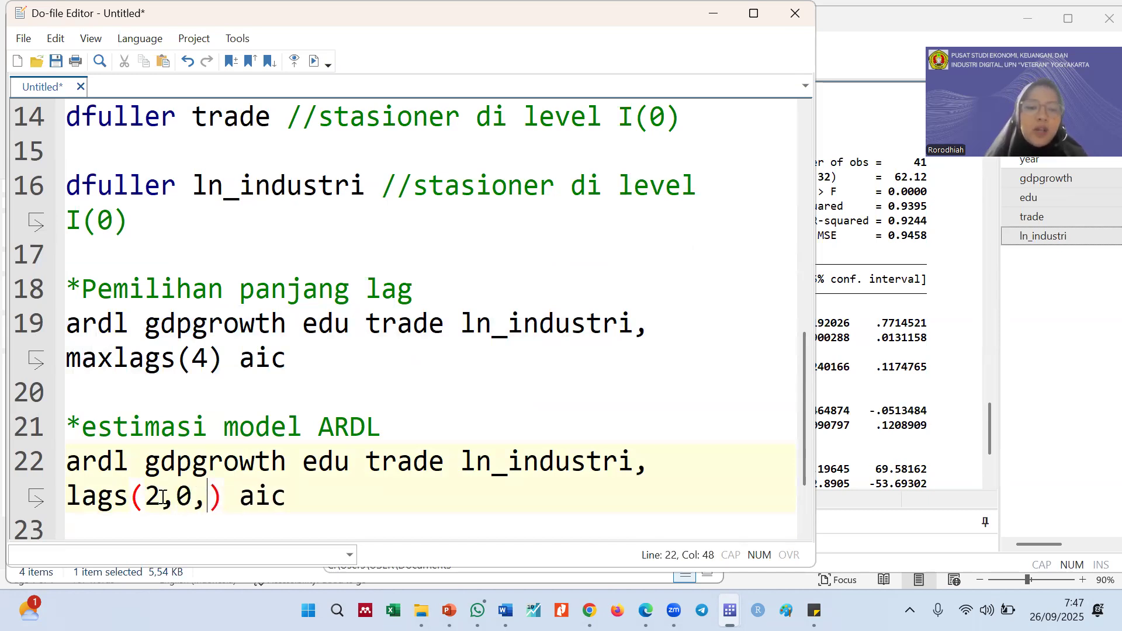
text(1,2)
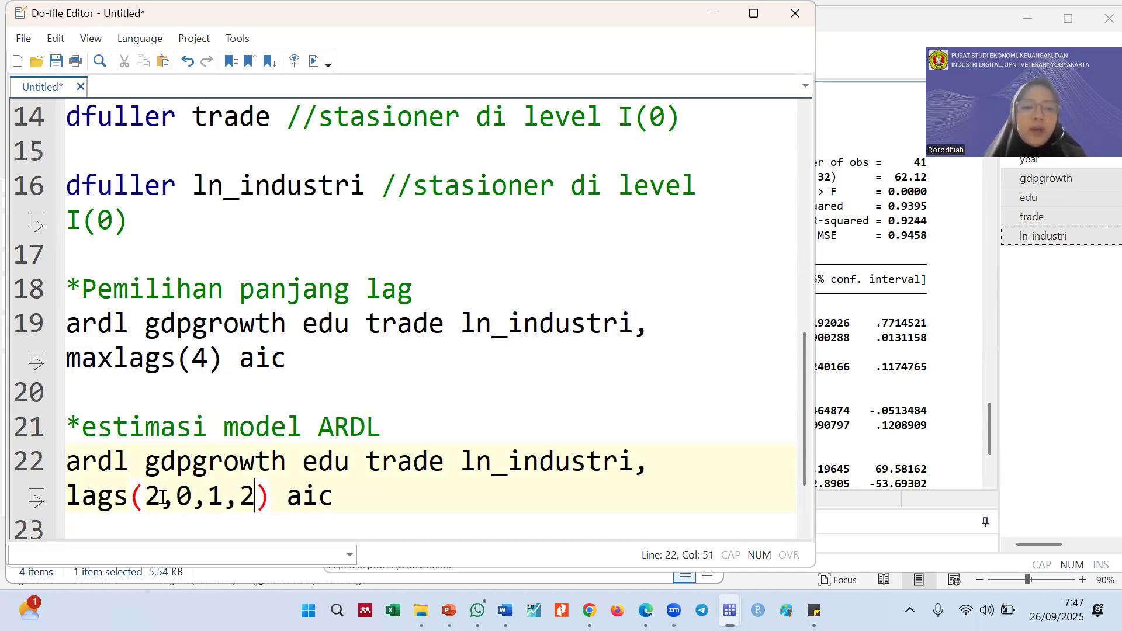
Replace the aic option at the end of the line 22 ardl command with ec
drag(334, 497, 285, 495)
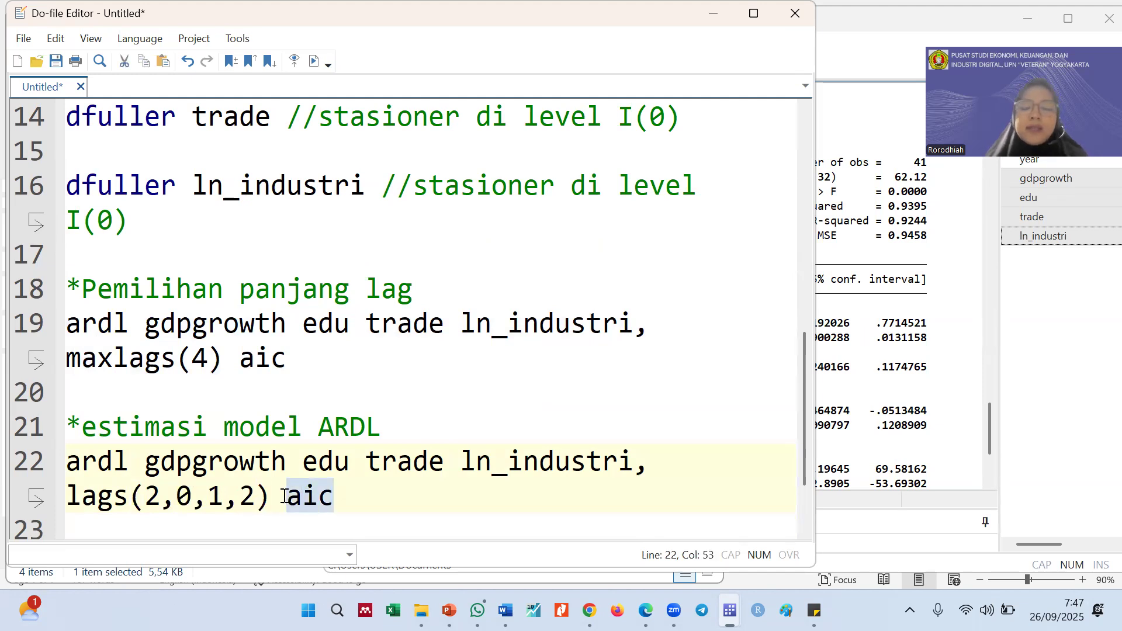
key(BackSpace)
text(ec)
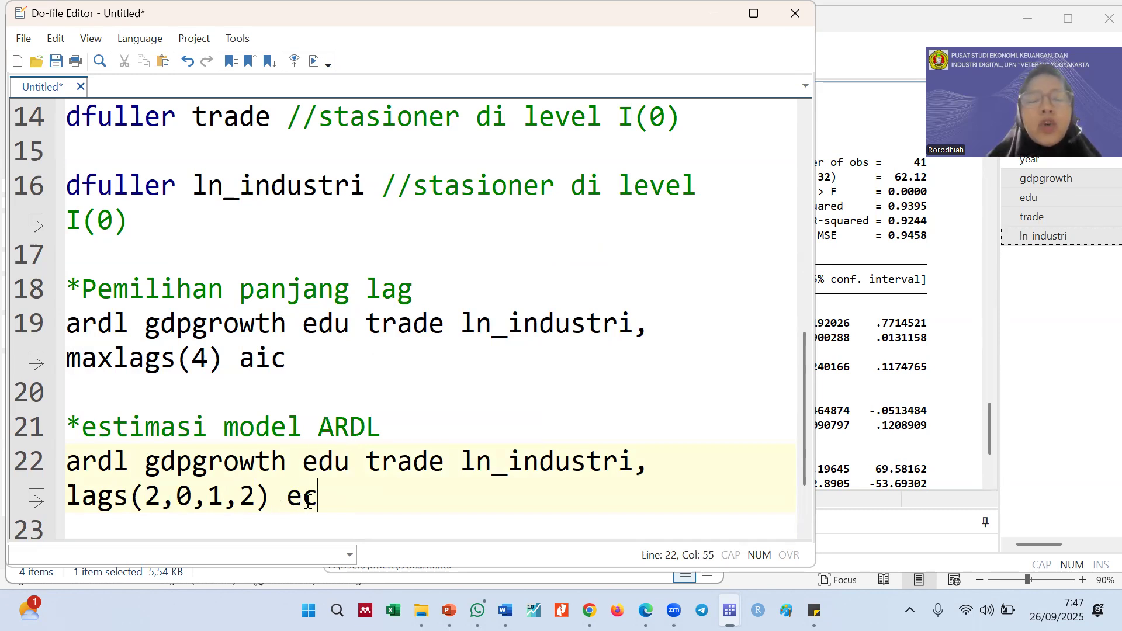
drag(320, 498, 287, 496)
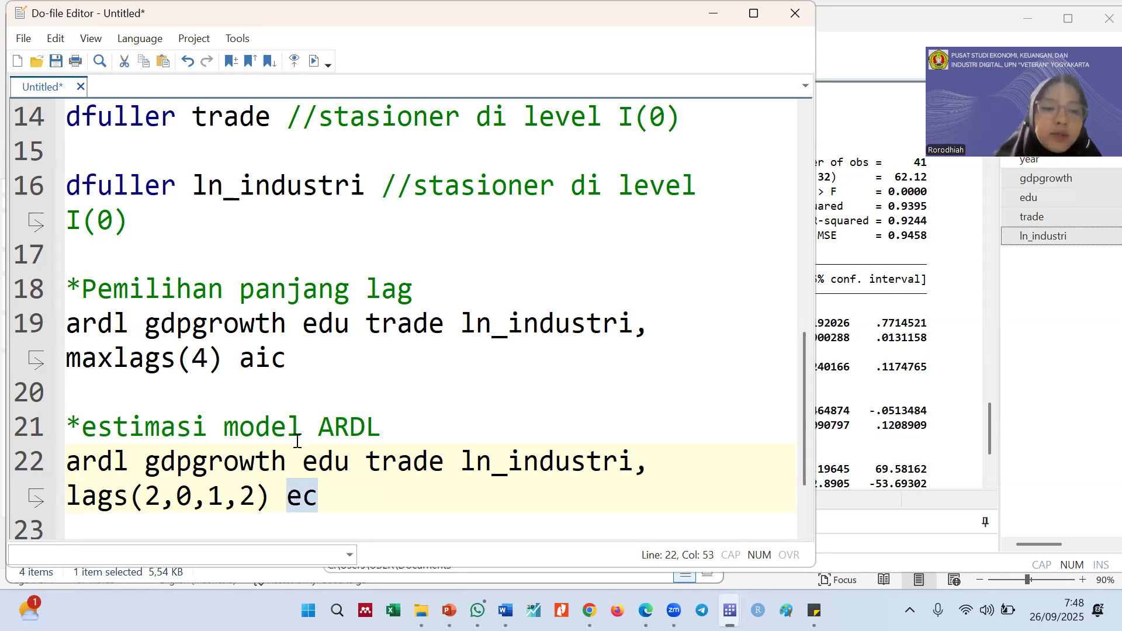
Run only the line 22 ardl command and show the start of its regression output in the Results window
scroll(296, 485, down, 1)
click(914, 307)
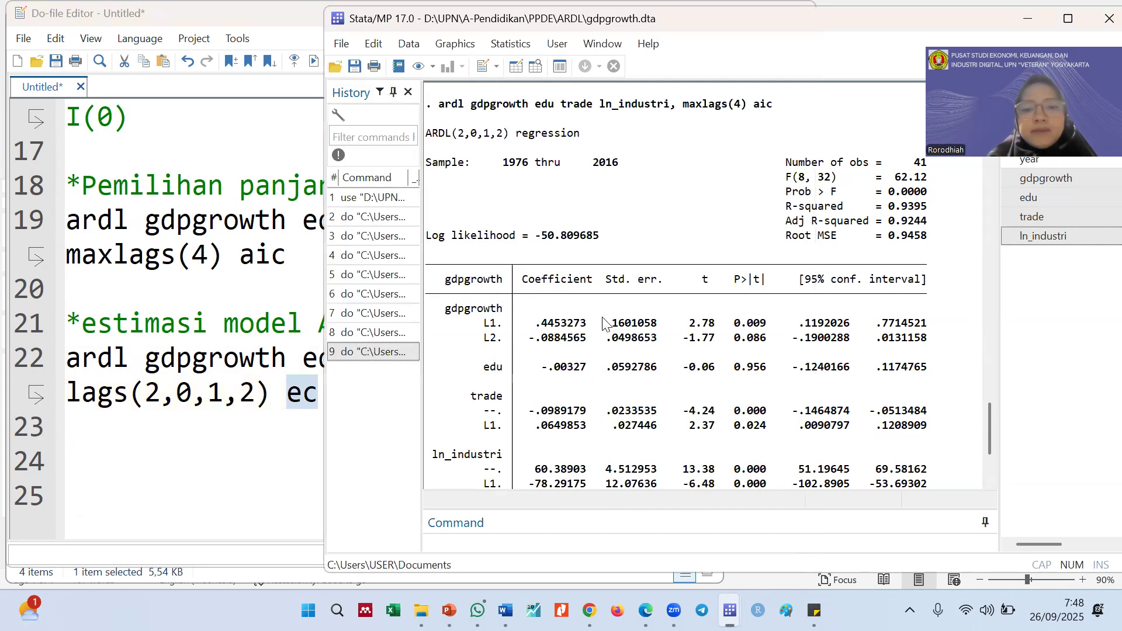
click(23, 361)
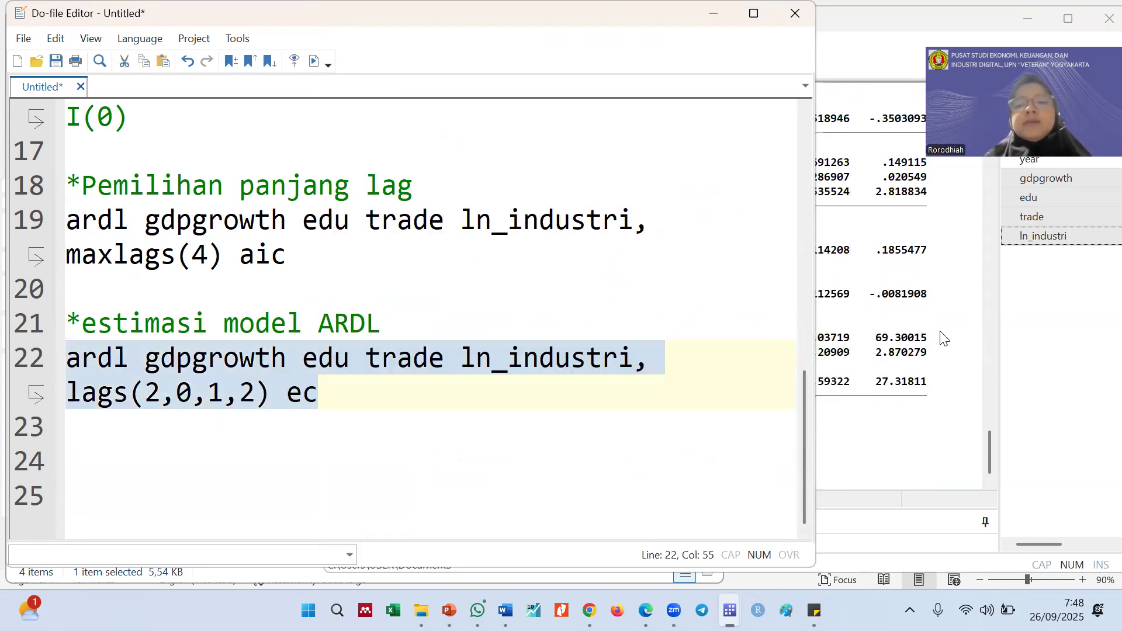
click(942, 334)
scroll(805, 313, up, 3)
scroll(789, 286, up, 2)
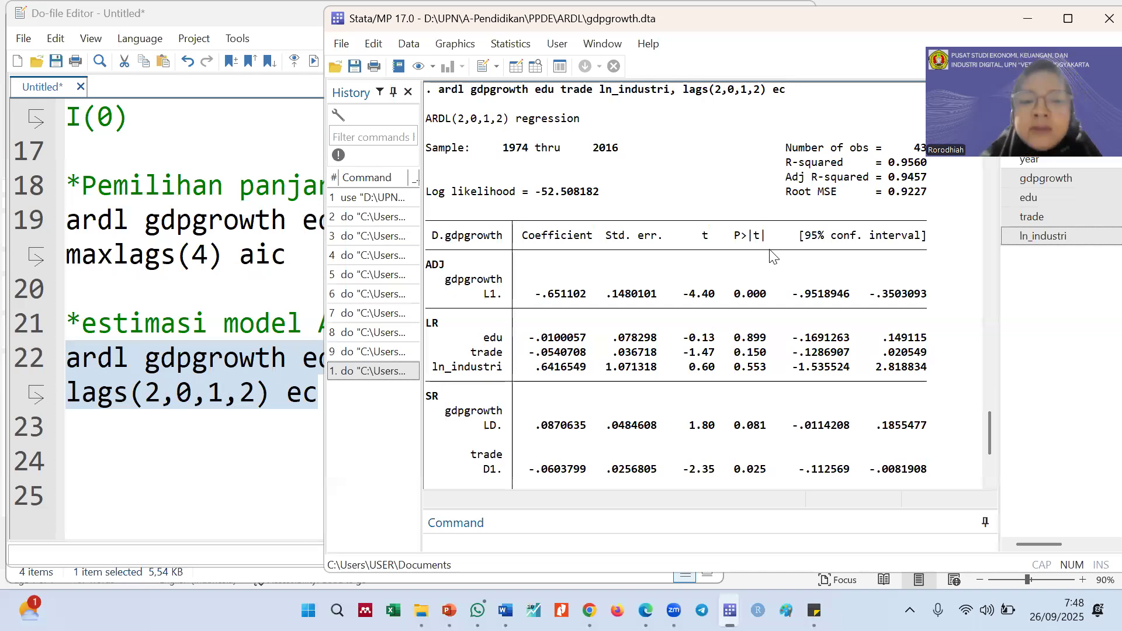
Examine the ADJ, LR and SR sections of the ARDL output, checking the p-value and coefficient of the ADJ gdpgrowth L1 row
click(222, 404)
click(924, 273)
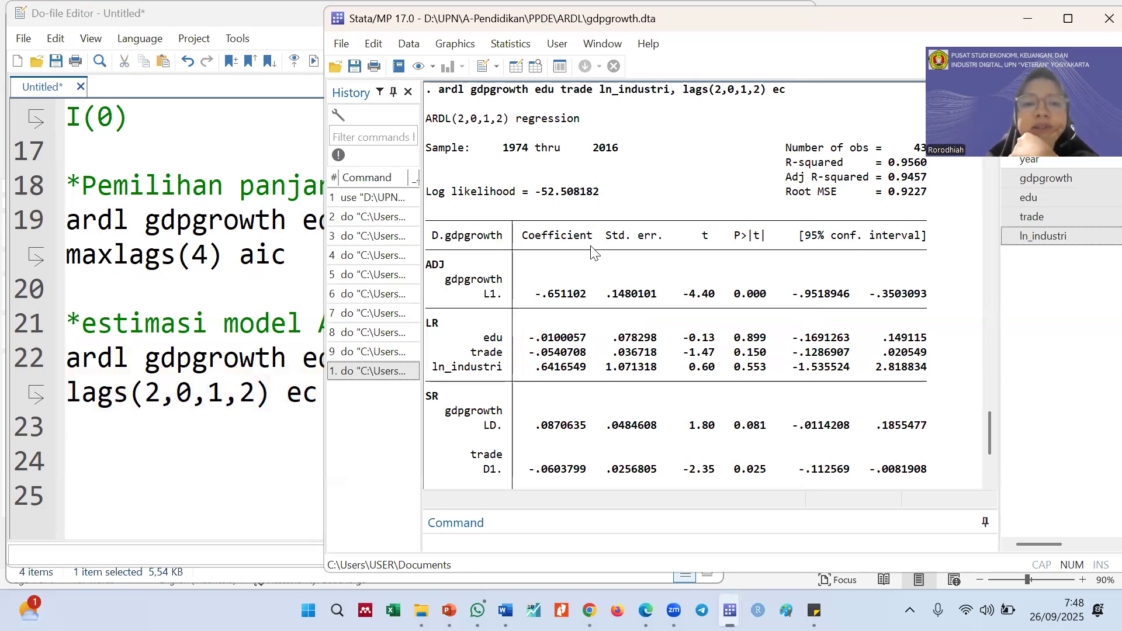
scroll(592, 249, down, 1)
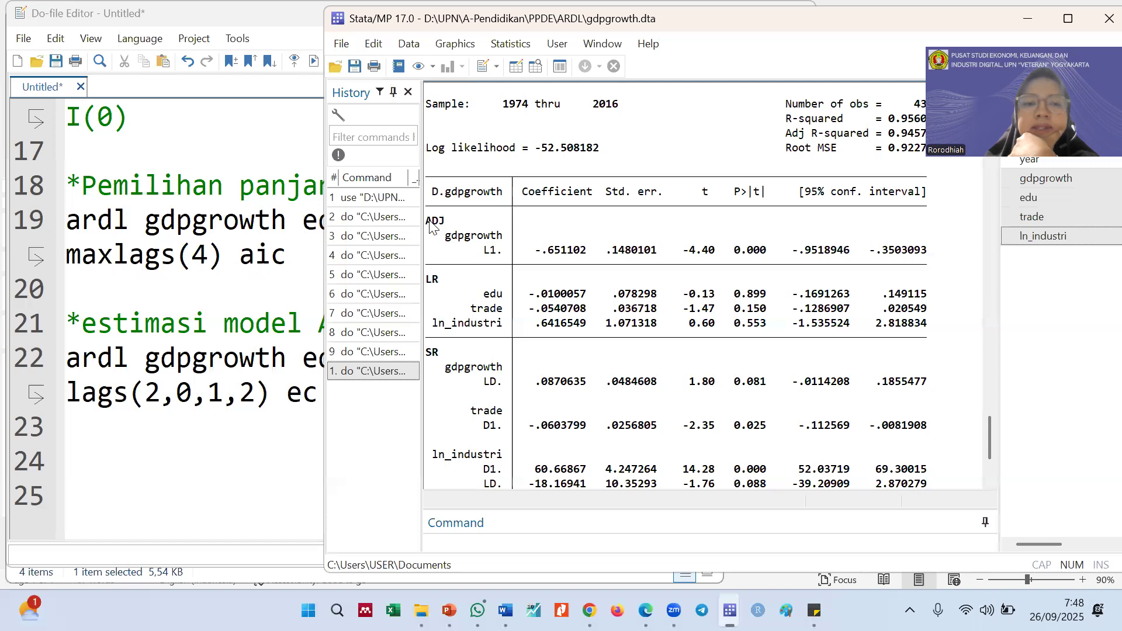
drag(429, 226, 440, 223)
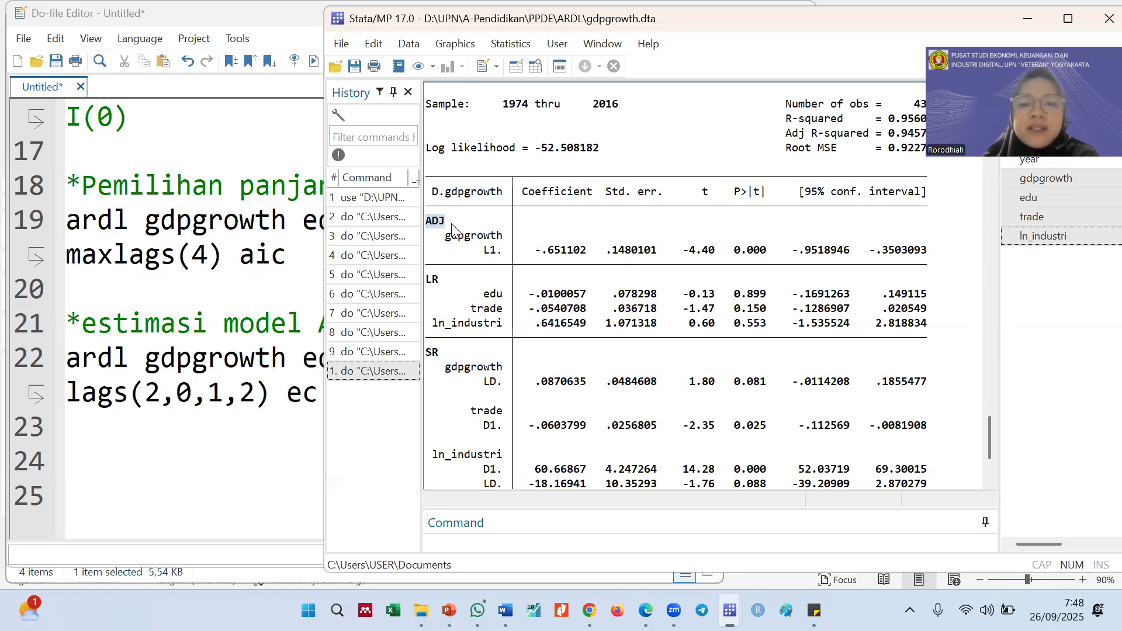
scroll(590, 307, down, 3)
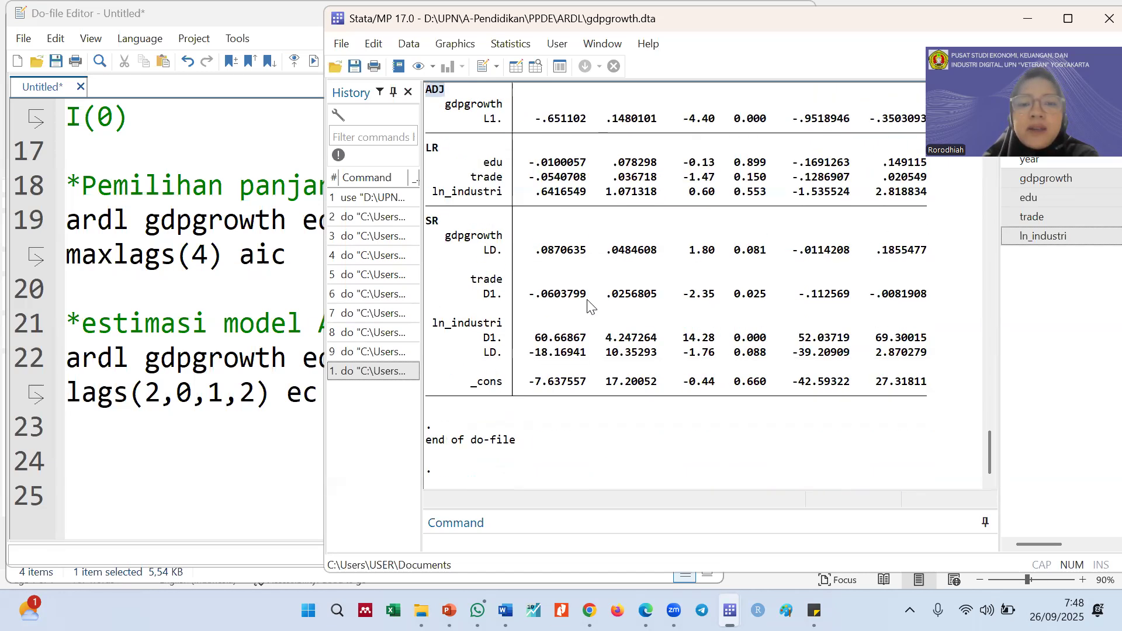
scroll(702, 304, up, 2)
drag(765, 208, 734, 209)
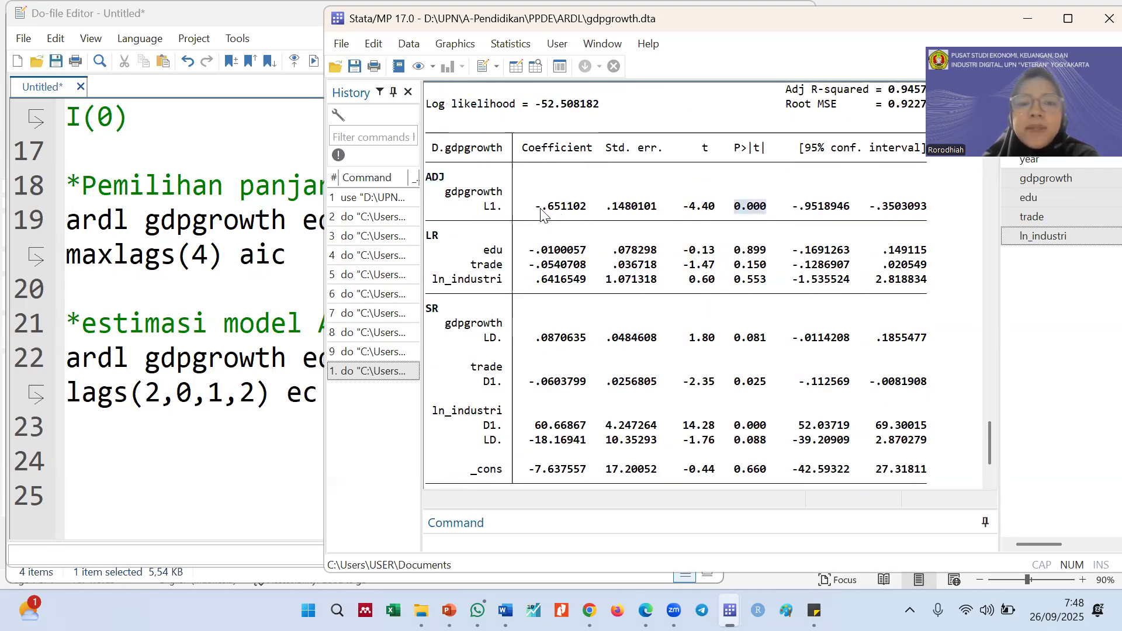
click(731, 218)
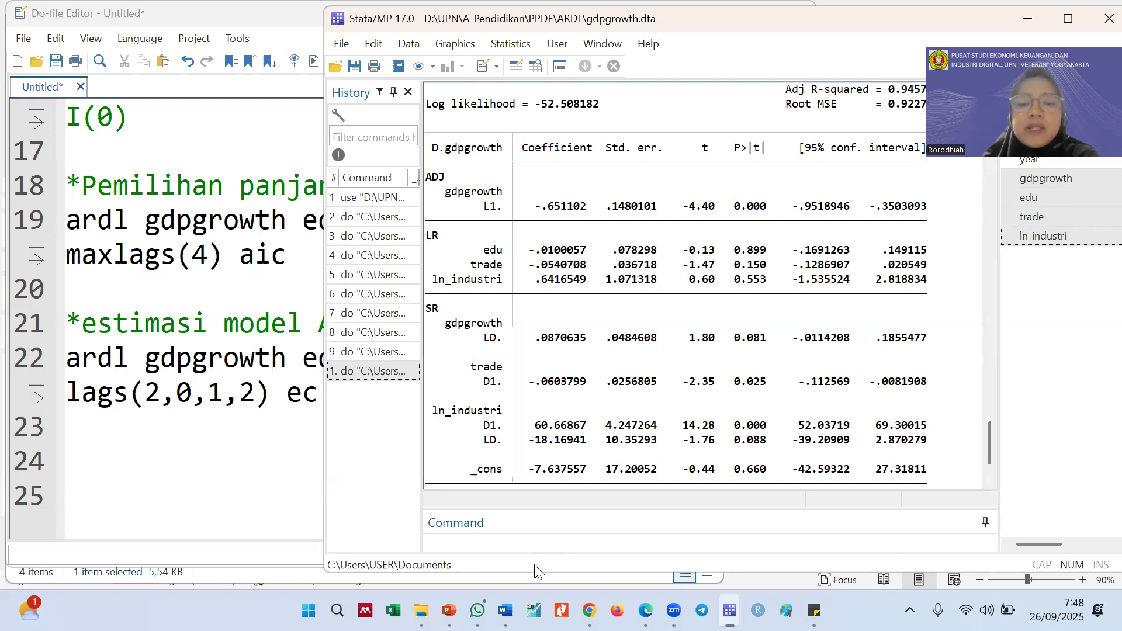
Switch to the Estimasi Model ARDL slide in PowerPoint and circle the ADJ label in its regression output
click(525, 508)
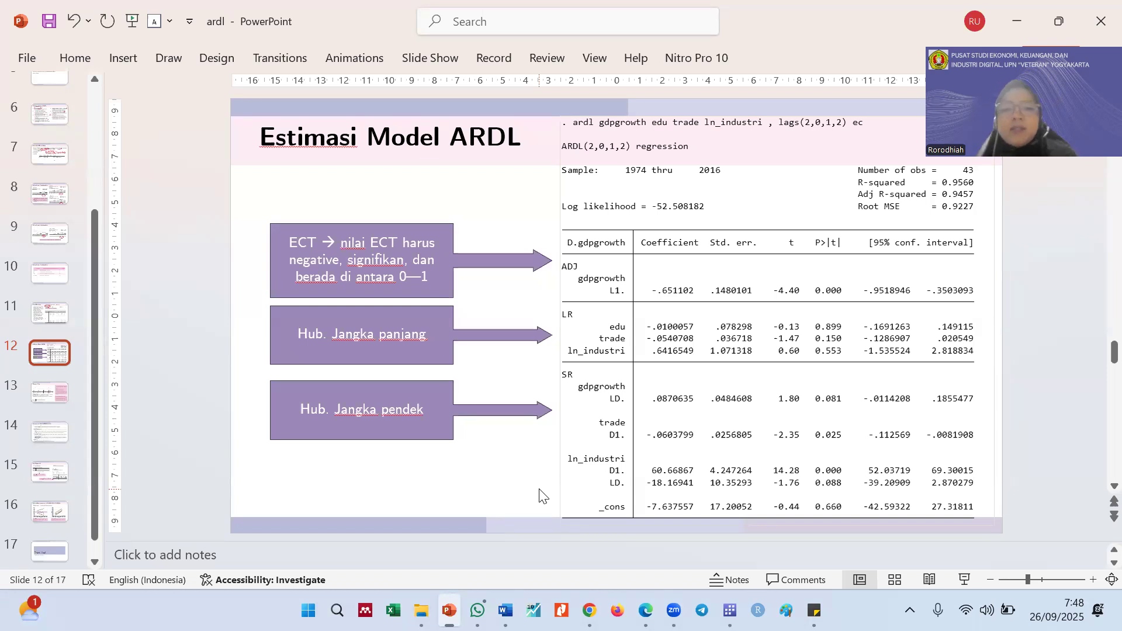
mouse_move(579, 252)
mouse_down()
mouse_move(590, 266)
mouse_move(576, 253)
mouse_up()
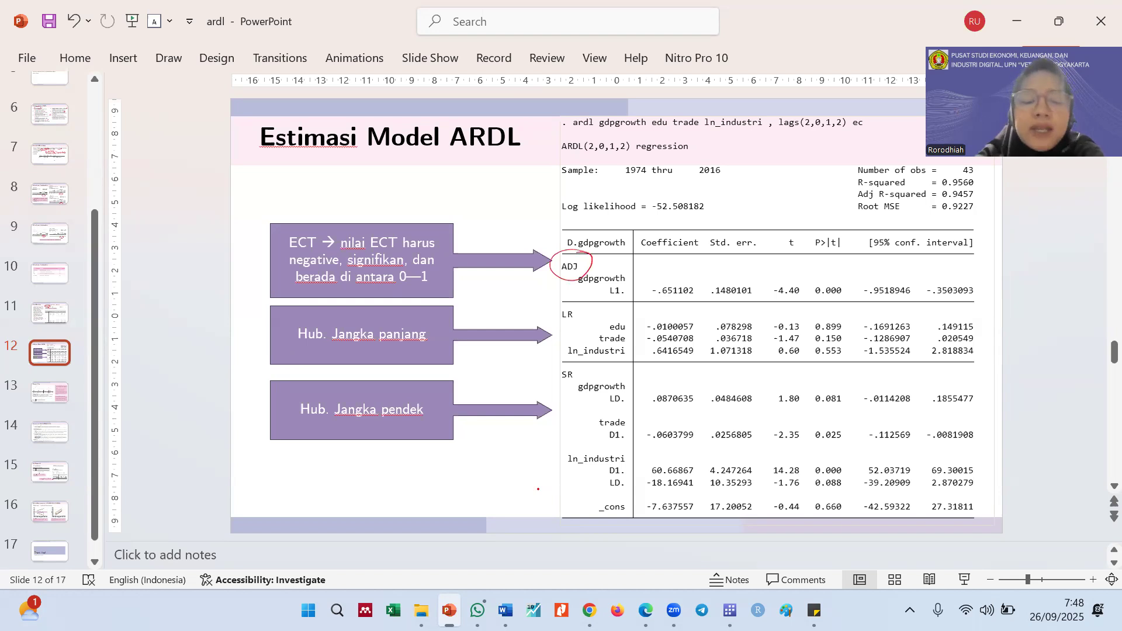
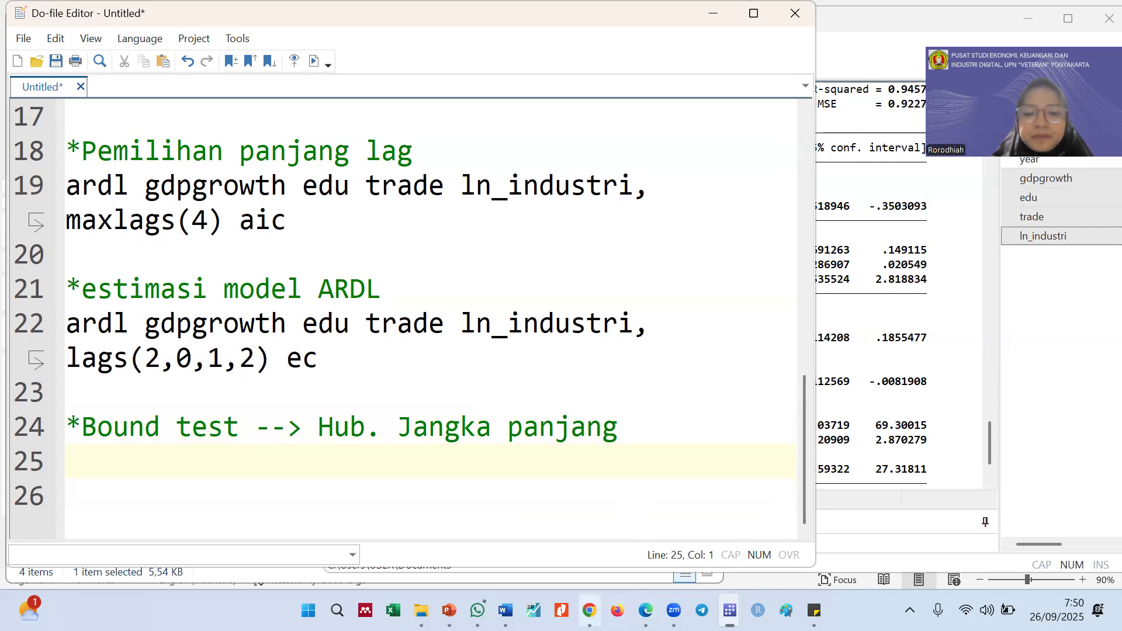
Switch to PowerPoint and review the Bounds Test slide's output and interpretation notes
mouse_move(479, 607)
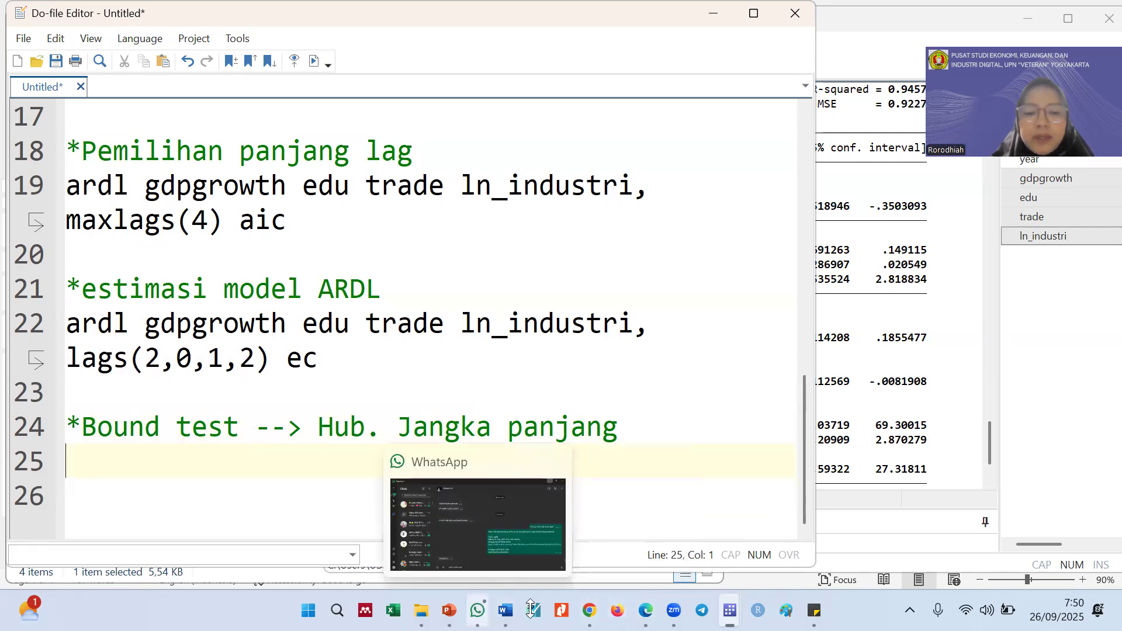
click(449, 520)
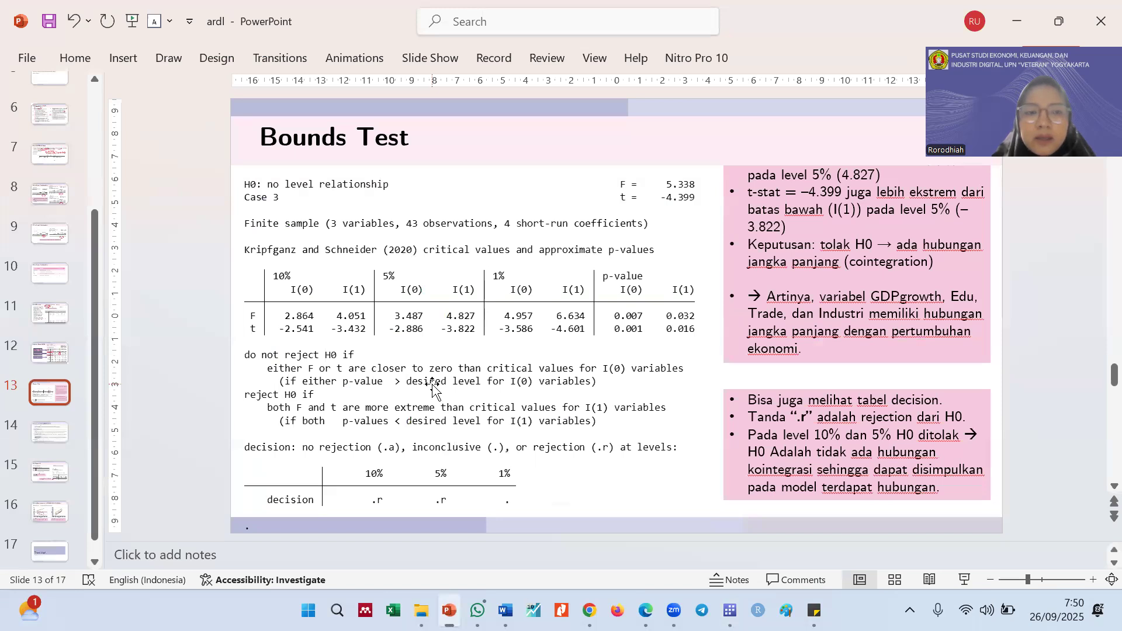
scroll(432, 388, up, 1)
scroll(433, 387, down, 1)
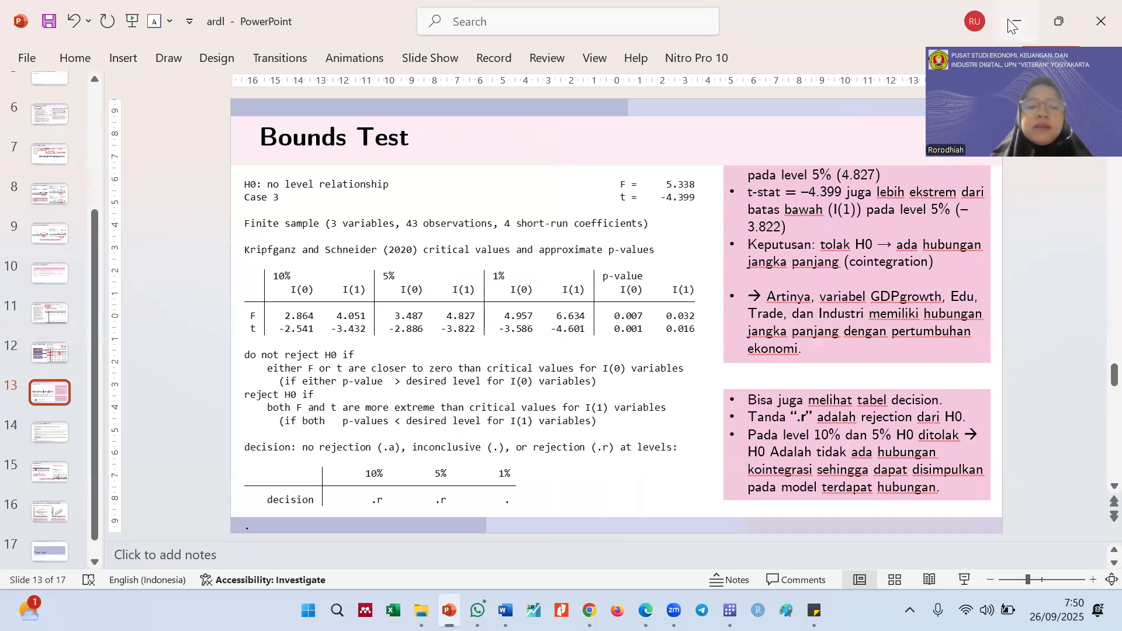
Return to the do-file and try to find an estat subcommand starting with e for line 25, below the Bound test comment
key(alt+Tab)
text(at )
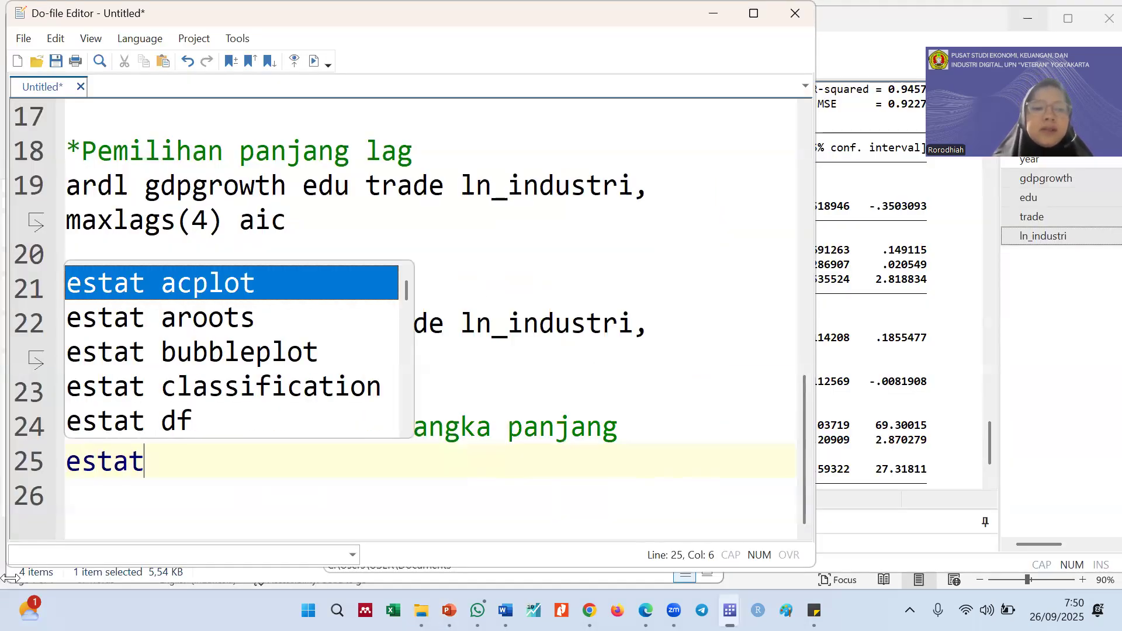
text(r)
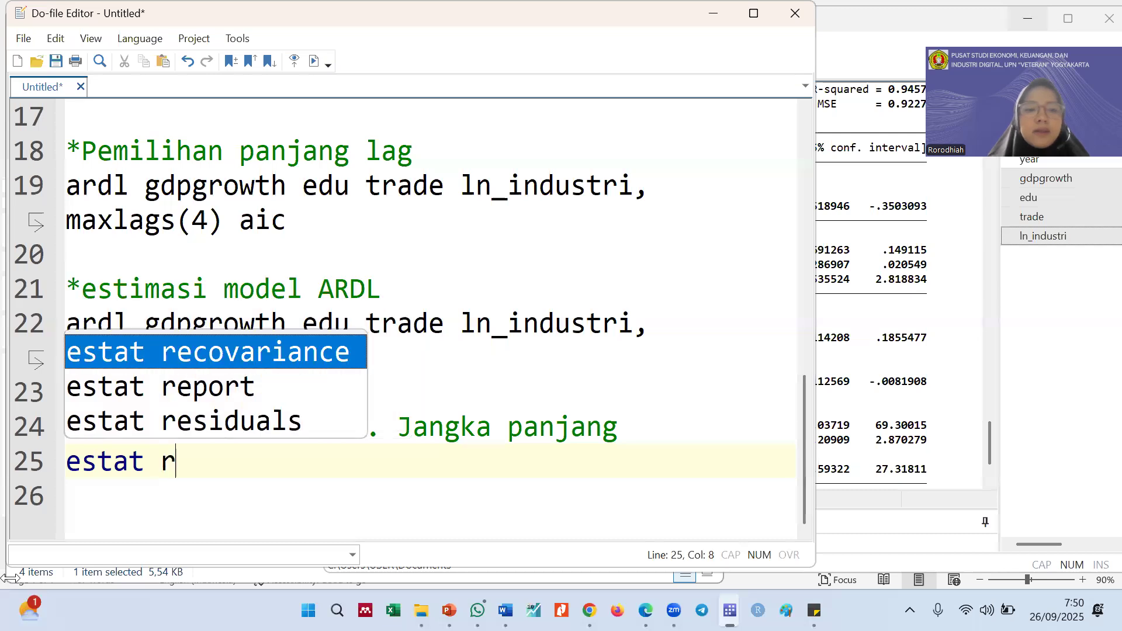
key(BackSpace)
text(e)
key(Down)
key(Down)
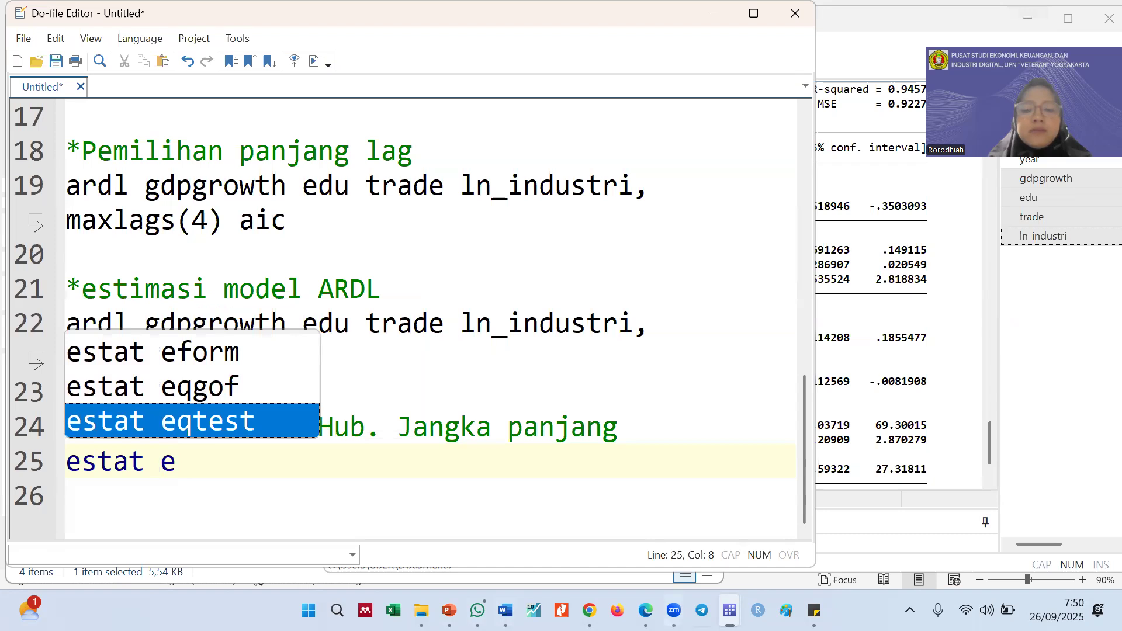
Bring the main Stata window forward and run help ardl to open the command's documentation
mouse_move(729, 610)
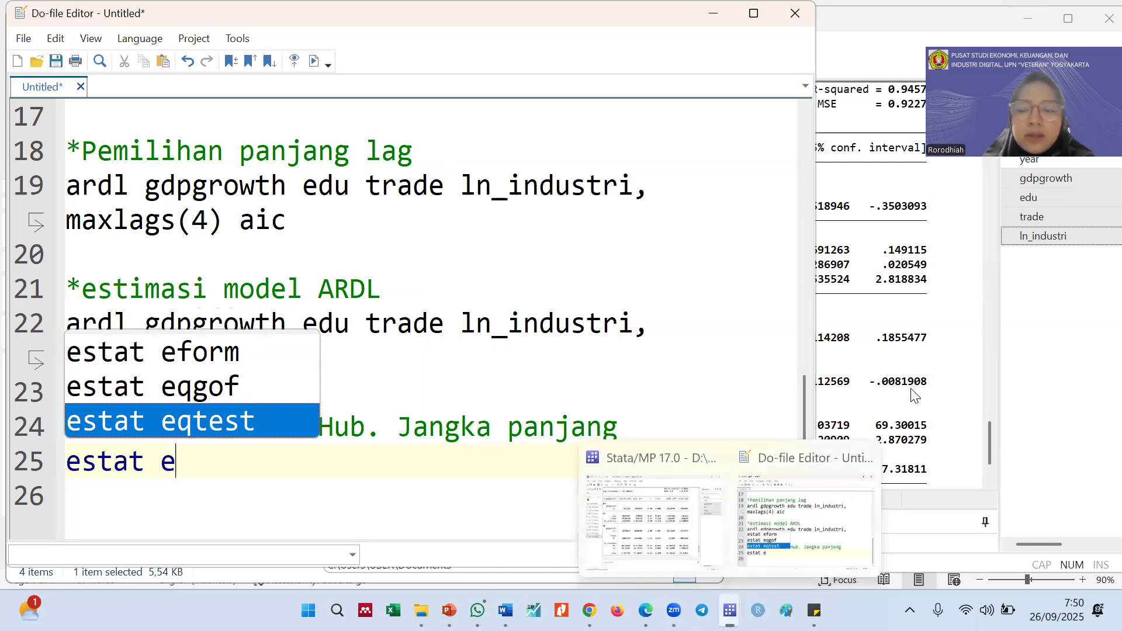
click(769, 541)
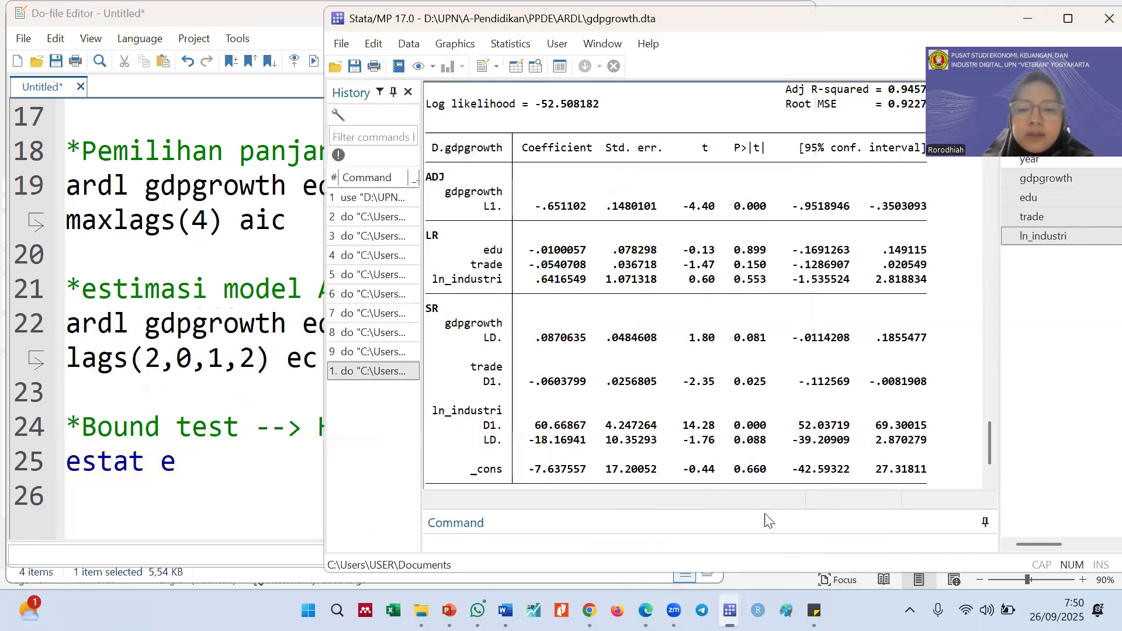
drag(761, 508, 761, 484)
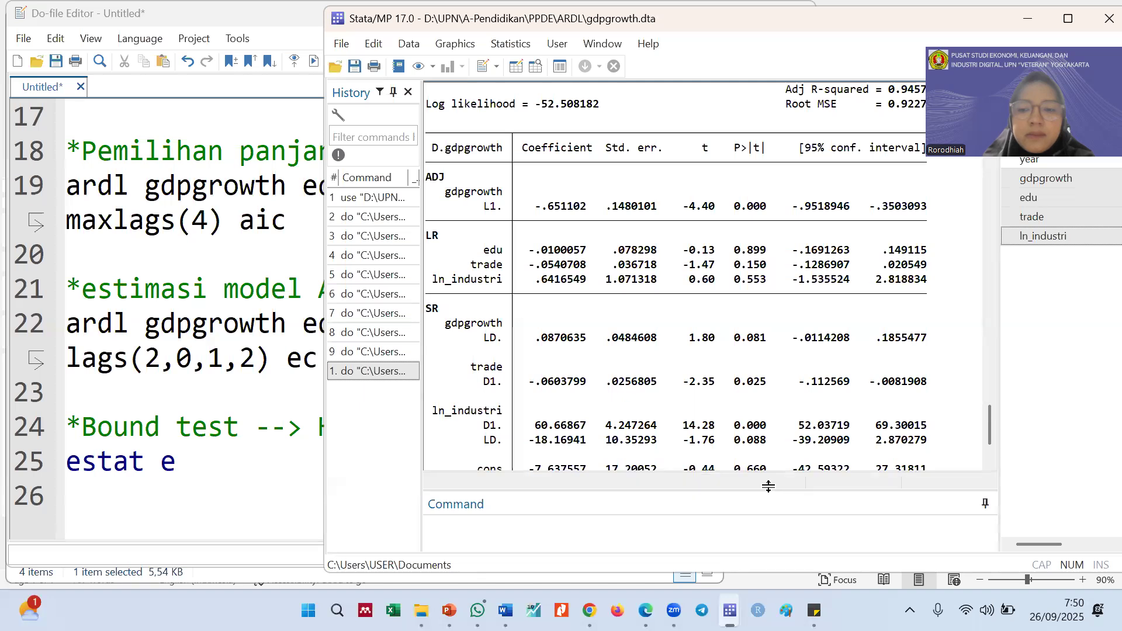
click(684, 536)
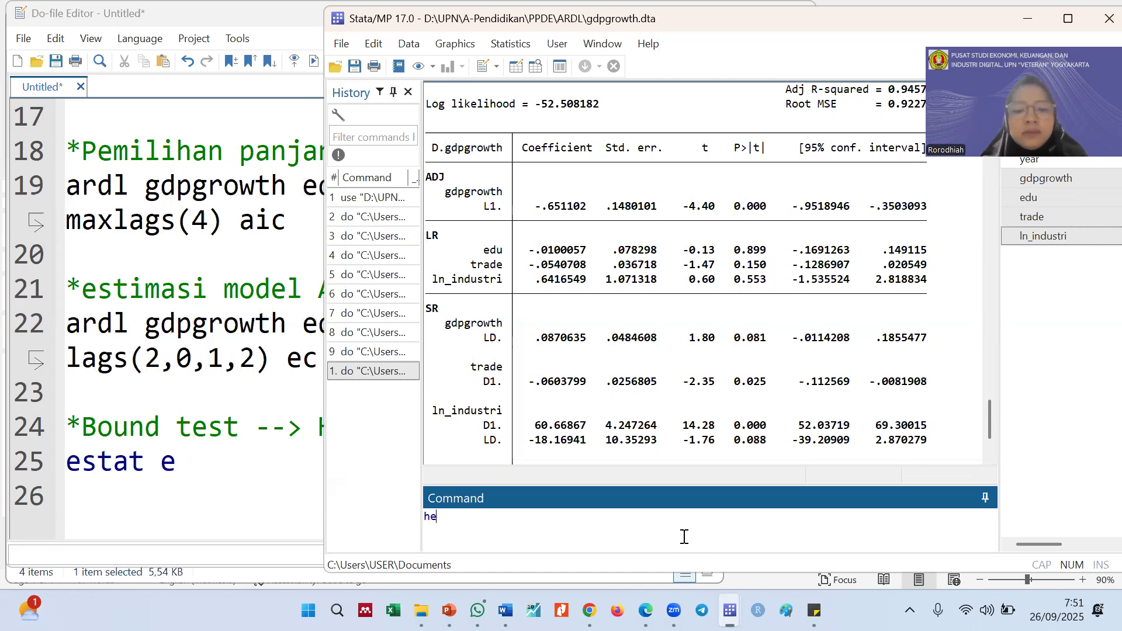
text(help ar)
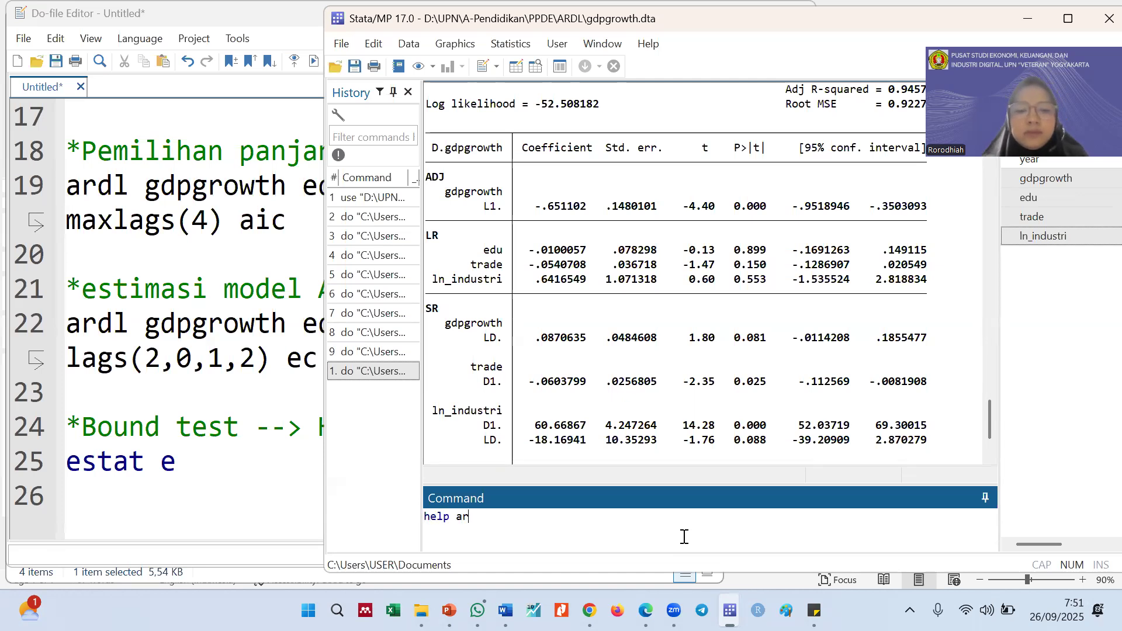
text(dl)
key(Return)
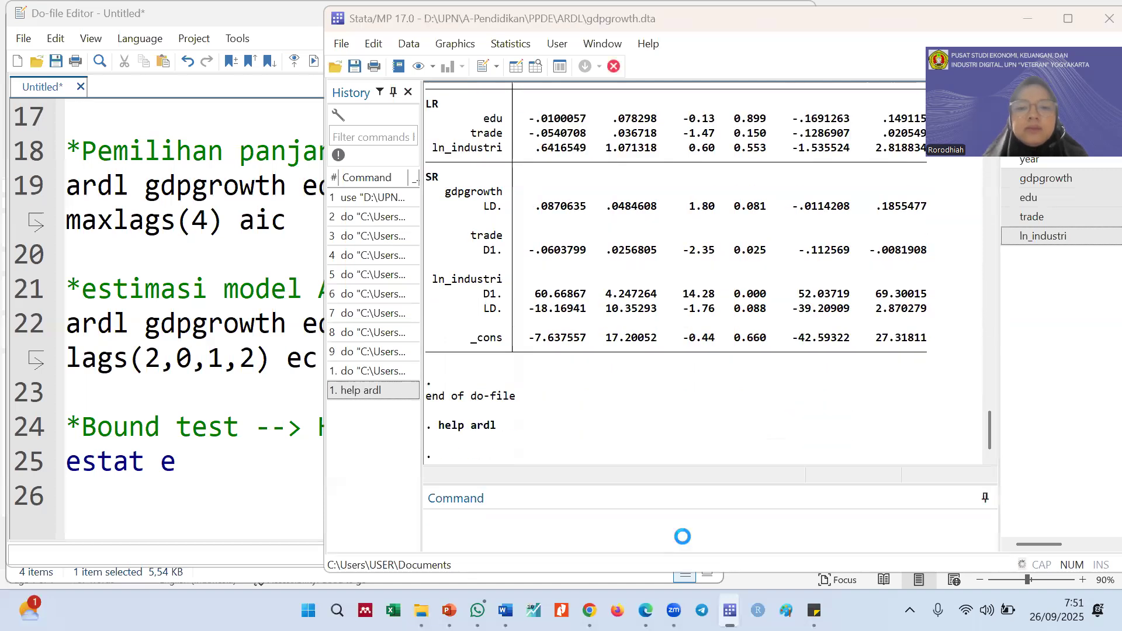
Look through the ardl help file for the postestimation command that performs the bounds test
scroll(659, 403, down, 3)
scroll(659, 403, down, 20)
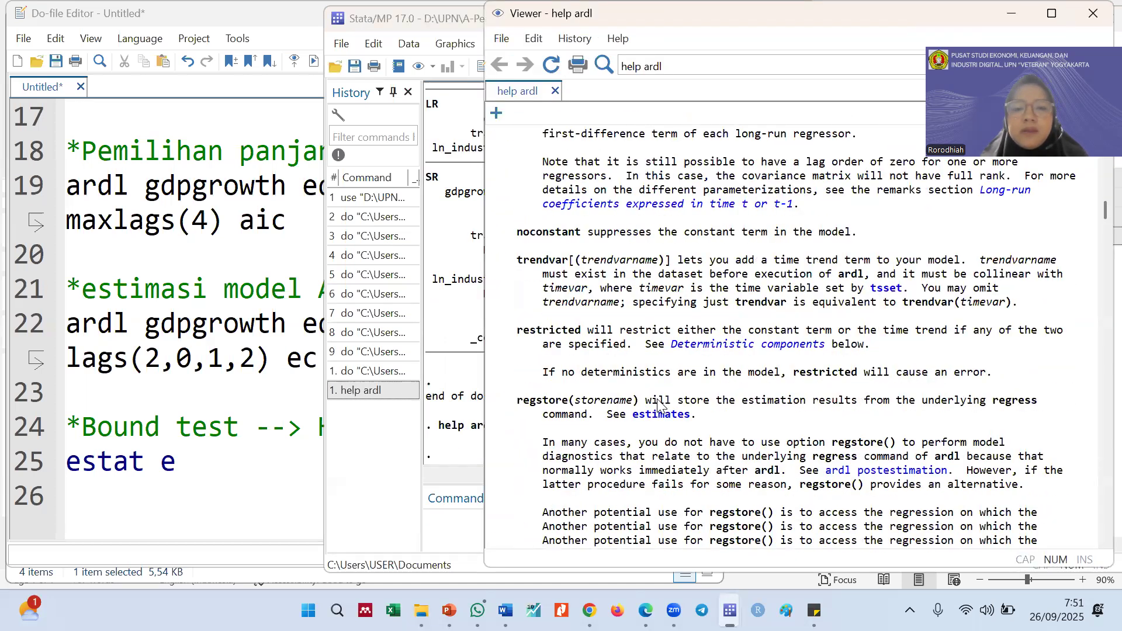
scroll(659, 404, up, 5)
scroll(659, 403, down, 7)
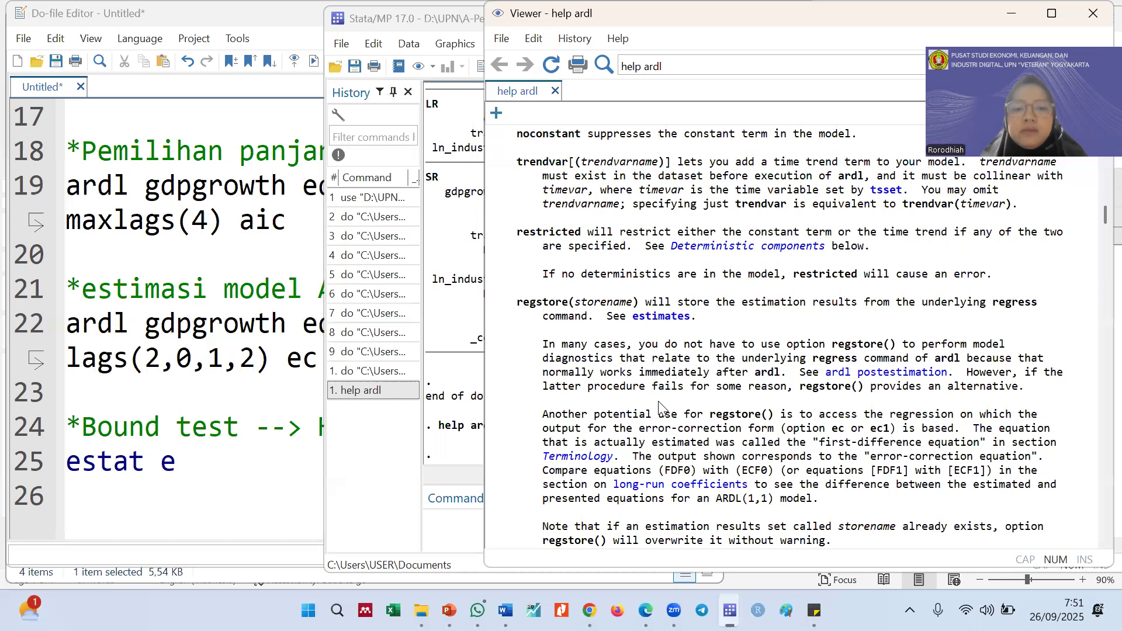
scroll(660, 408, down, 20)
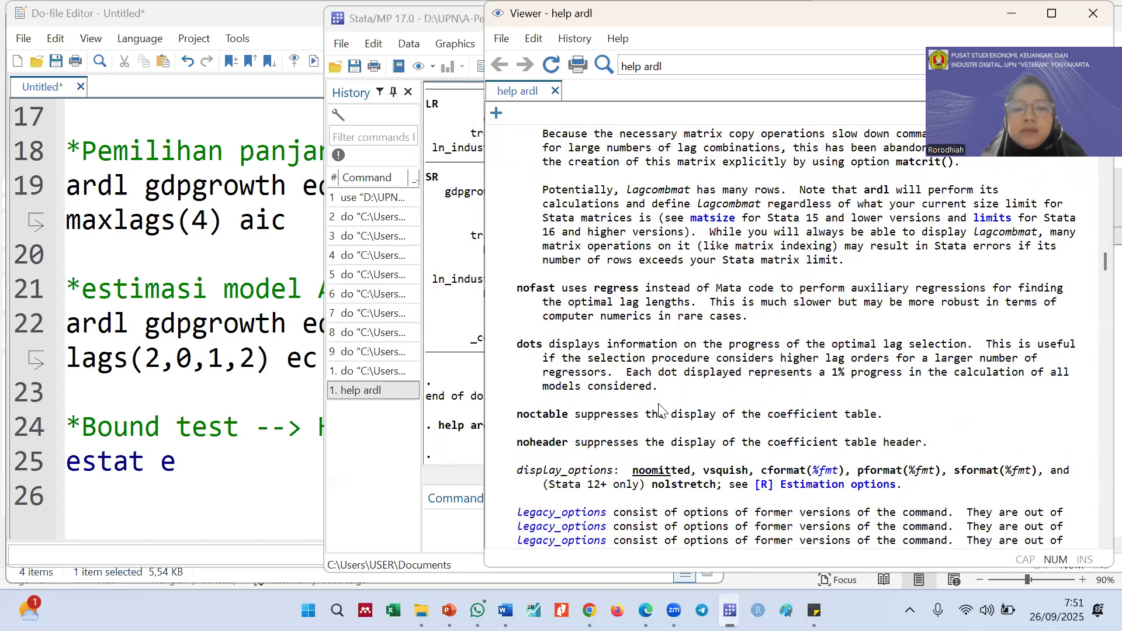
scroll(659, 408, down, 7)
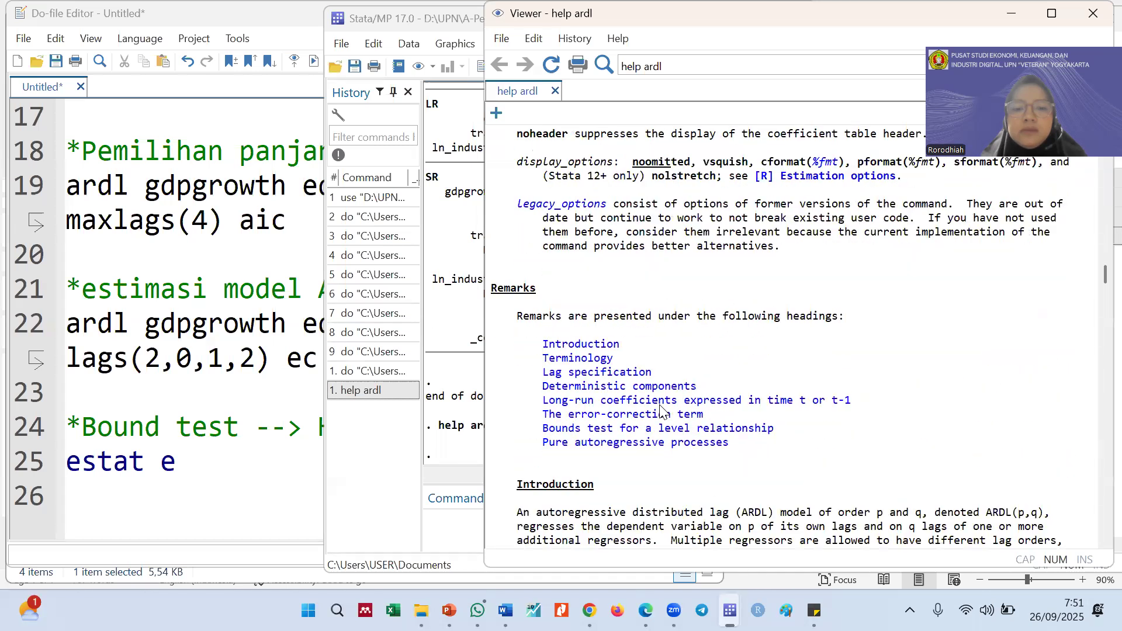
scroll(662, 409, down, 10)
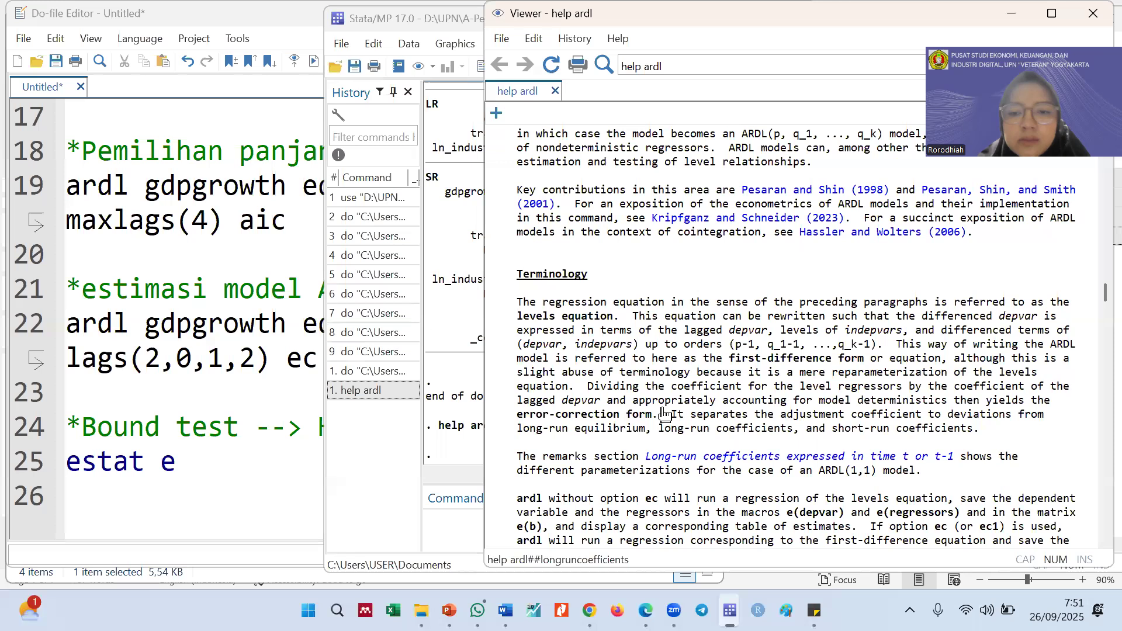
scroll(665, 414, down, 2)
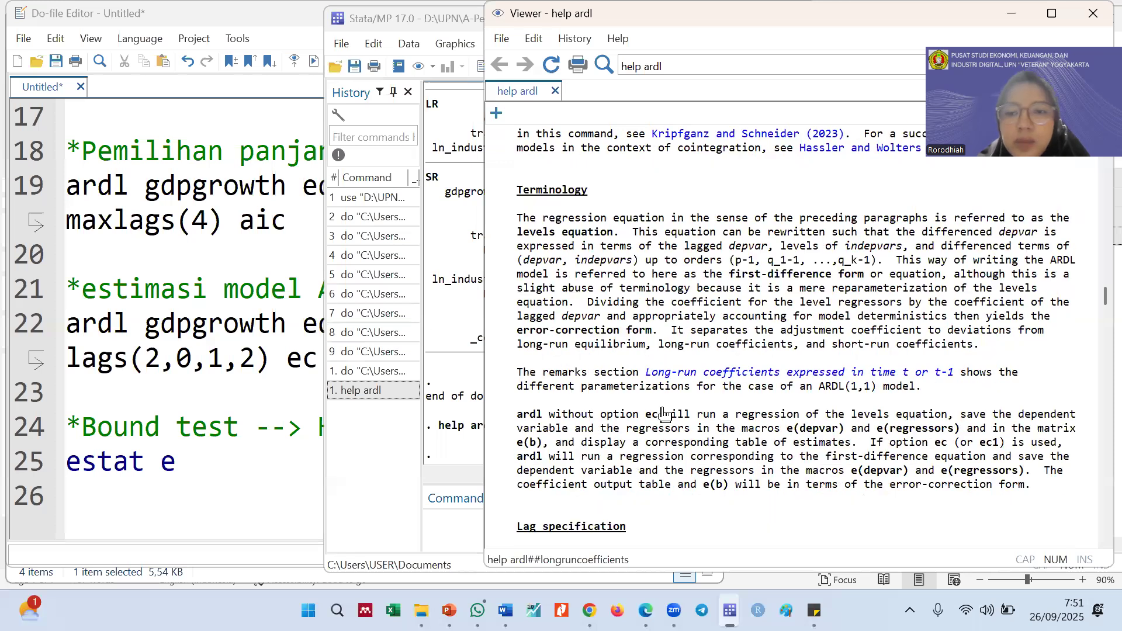
scroll(665, 414, down, 8)
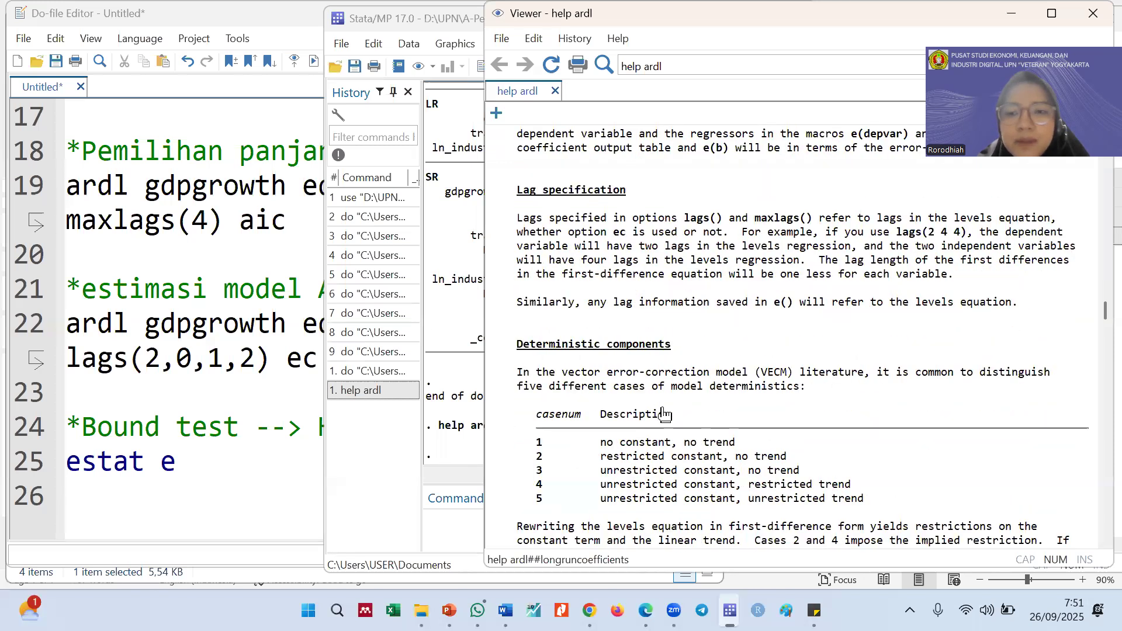
scroll(665, 413, down, 7)
scroll(665, 414, down, 1)
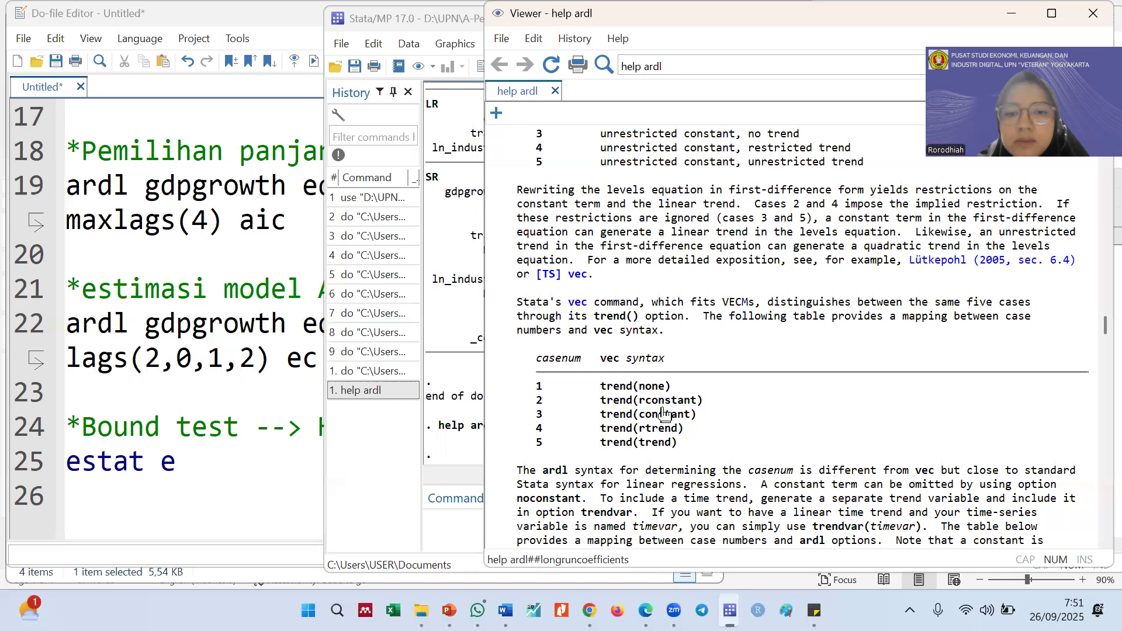
scroll(665, 415, down, 20)
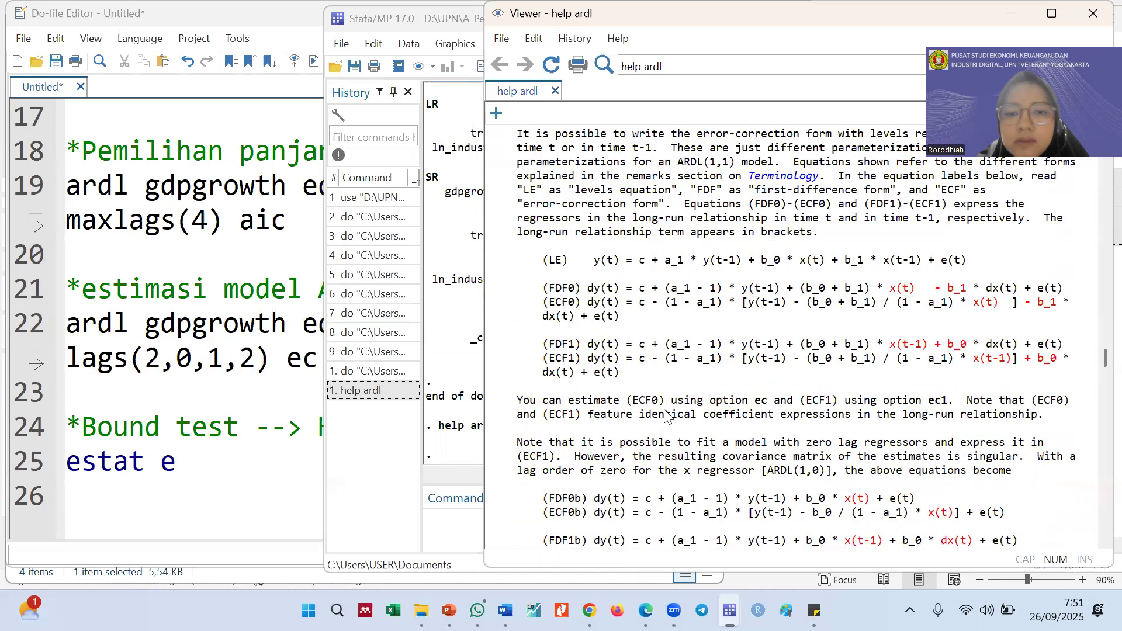
scroll(665, 412, down, 10)
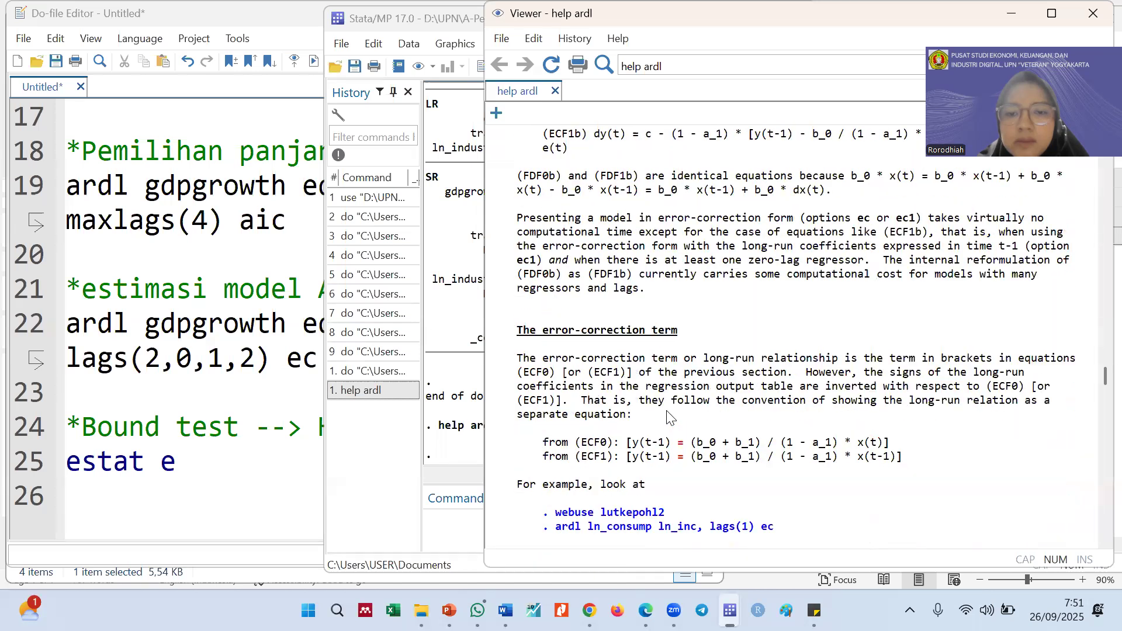
drag(1104, 377, 1104, 459)
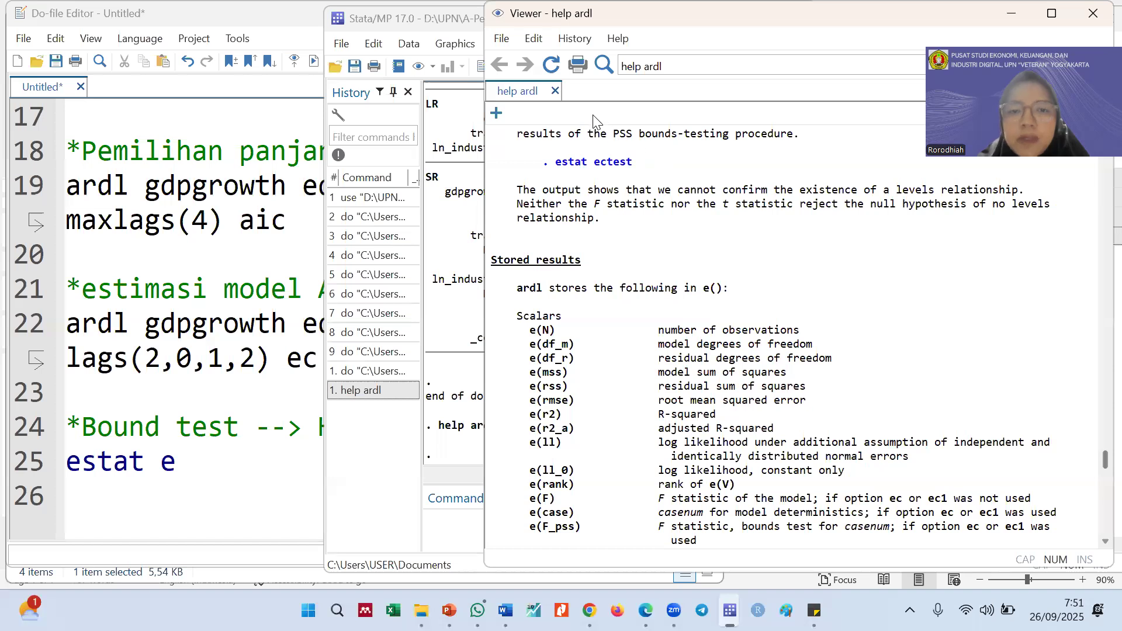
Select the estat ectest example in the help file and enter estat ectest on line 25, replacing the partial command
drag(634, 168, 559, 171)
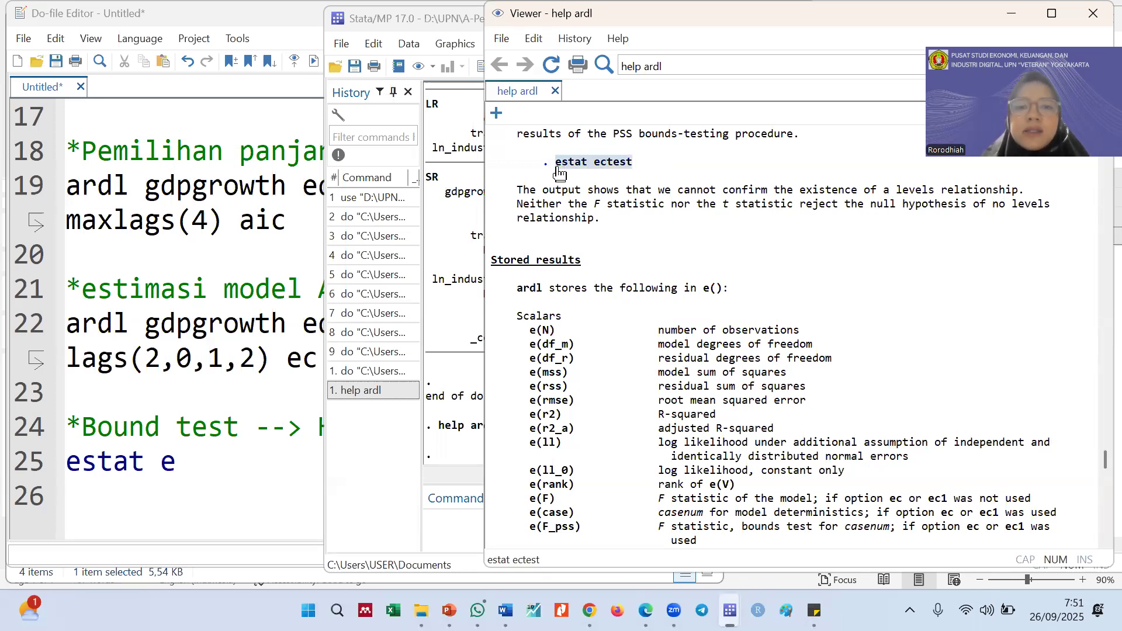
click(128, 502)
click(171, 462)
shift+click(98, 462)
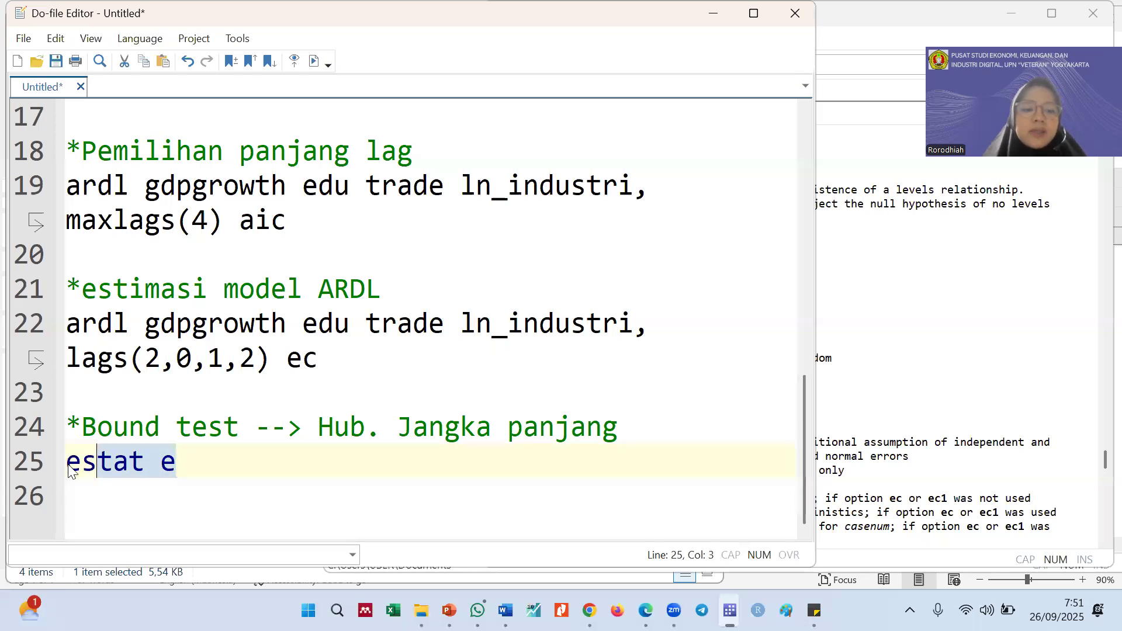
text(tat ectest)
Run only the line 25 estat ectest command, minimize the help viewer and bring its output in the Results window forward
click(23, 468)
key(ctrl+d)
click(971, 210)
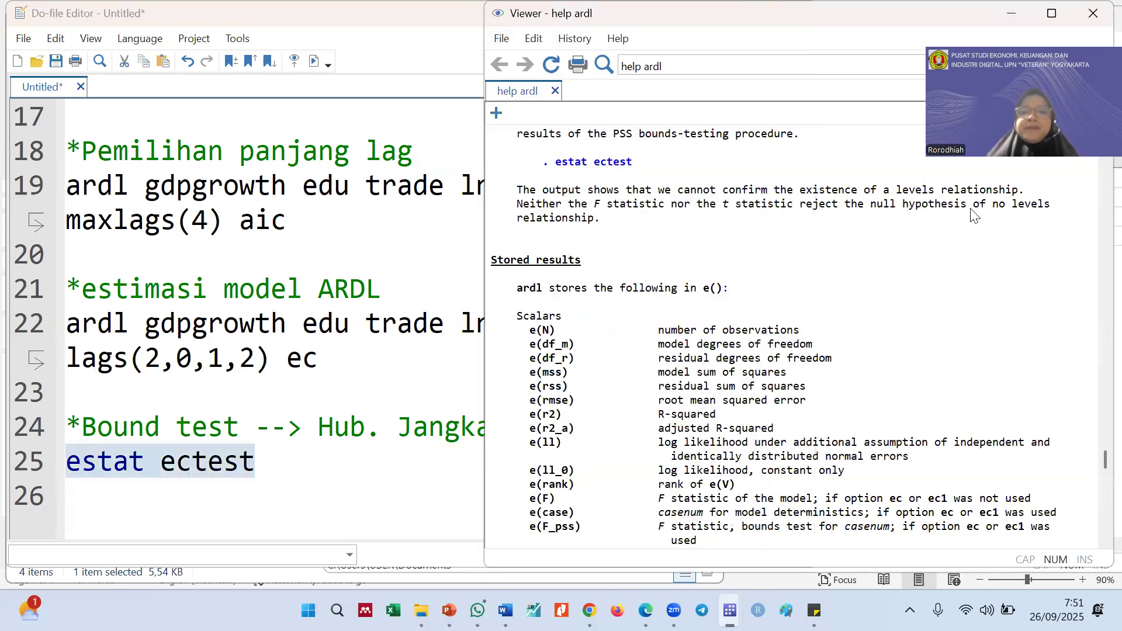
click(1013, 18)
click(921, 228)
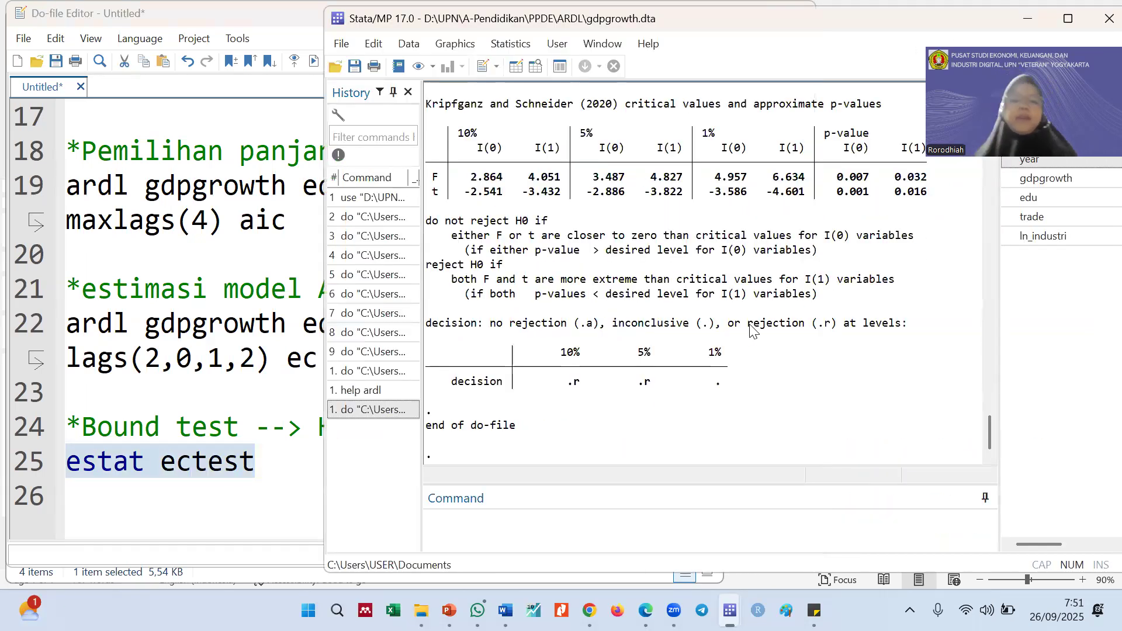
Examine the bounds test's null hypothesis, F and t statistics, critical values and decision table, highlighting the "do not reject H0 if" rule
scroll(754, 332, up, 4)
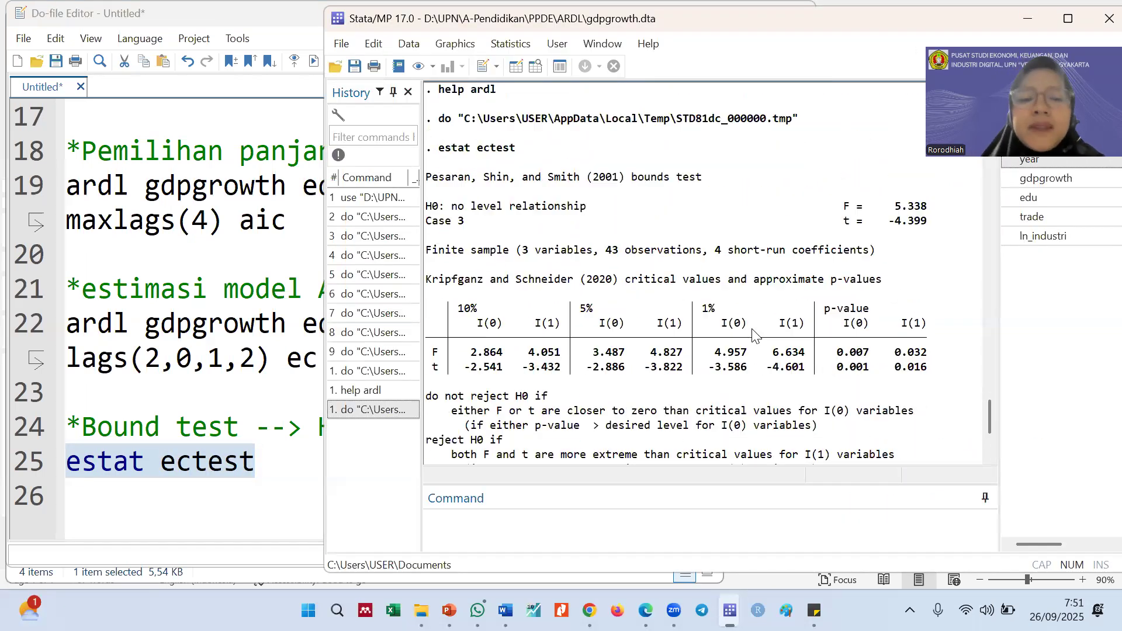
scroll(753, 332, down, 1)
drag(581, 488, 582, 514)
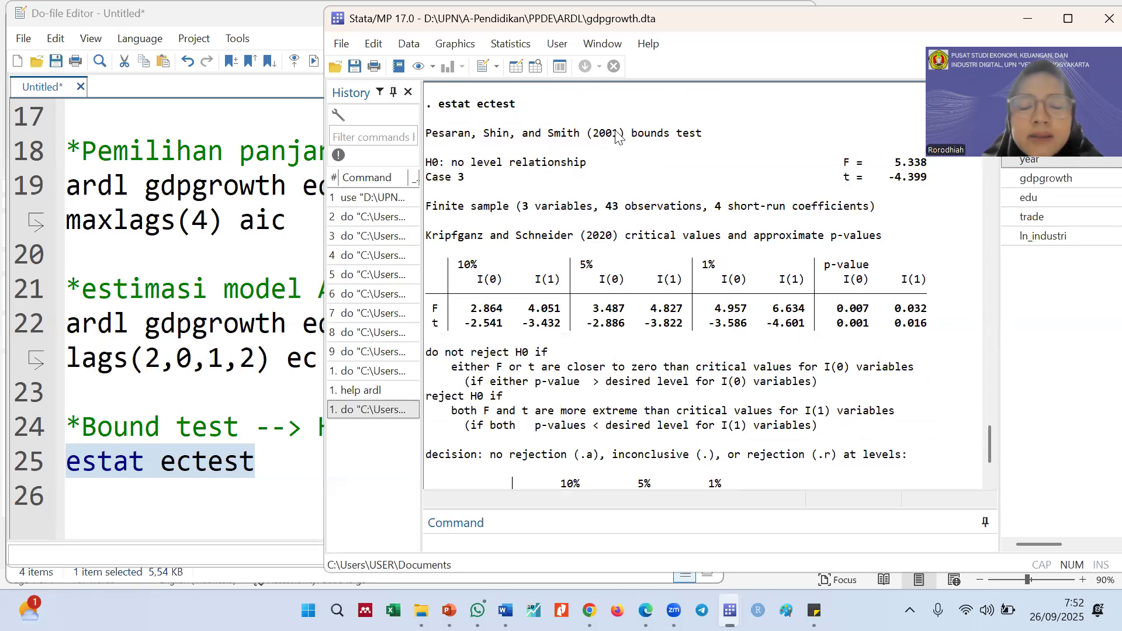
drag(624, 136, 430, 136)
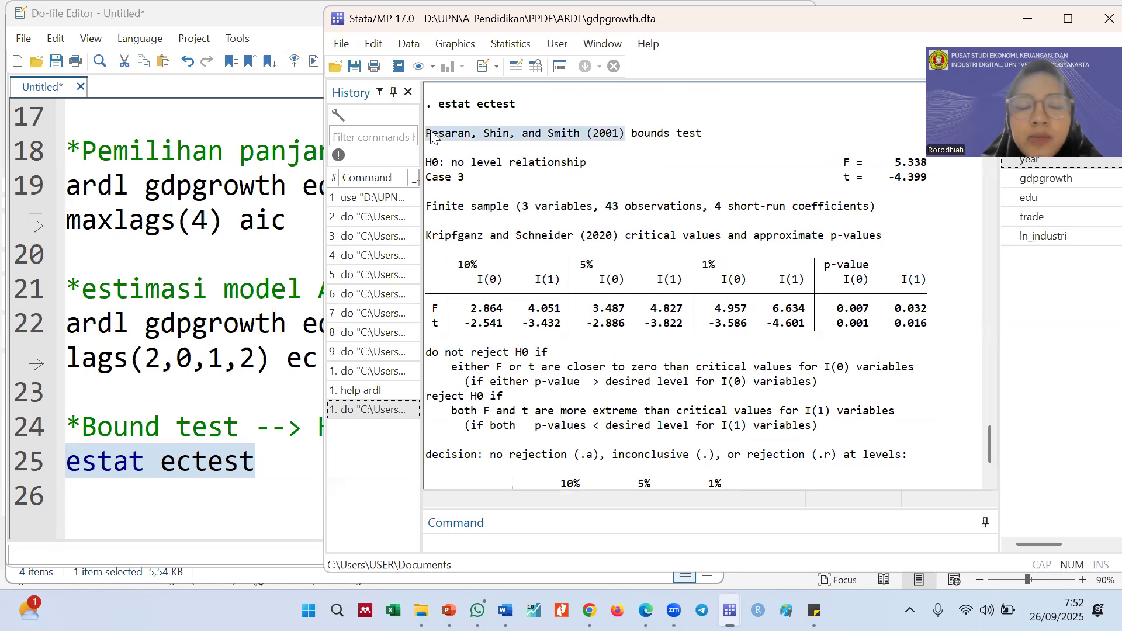
click(465, 138)
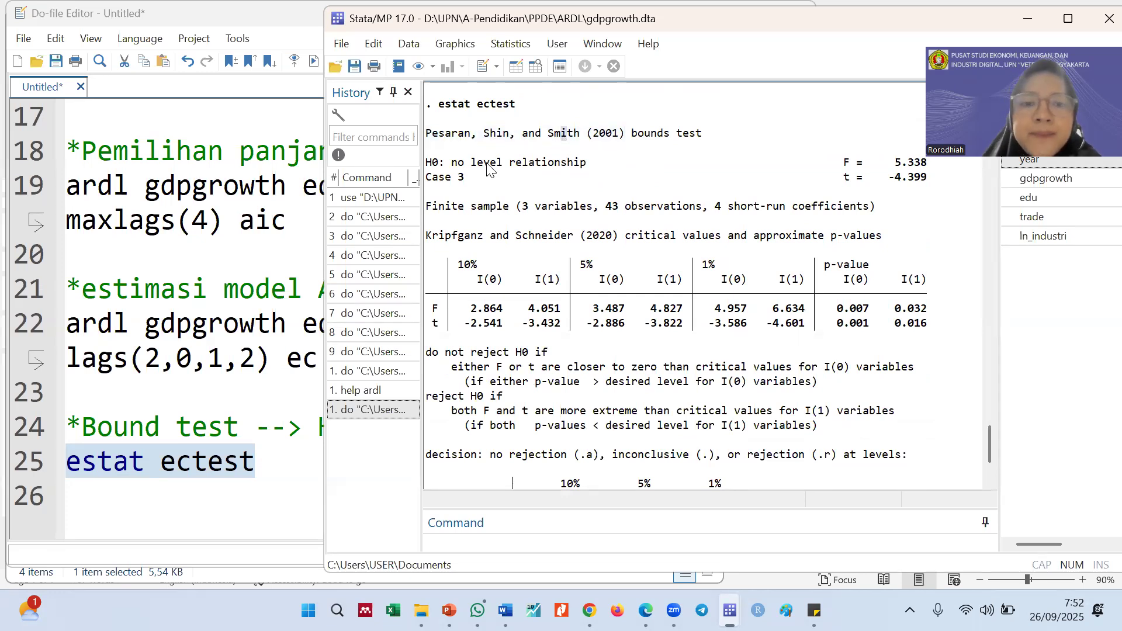
scroll(772, 173, down, 3)
scroll(783, 193, up, 3)
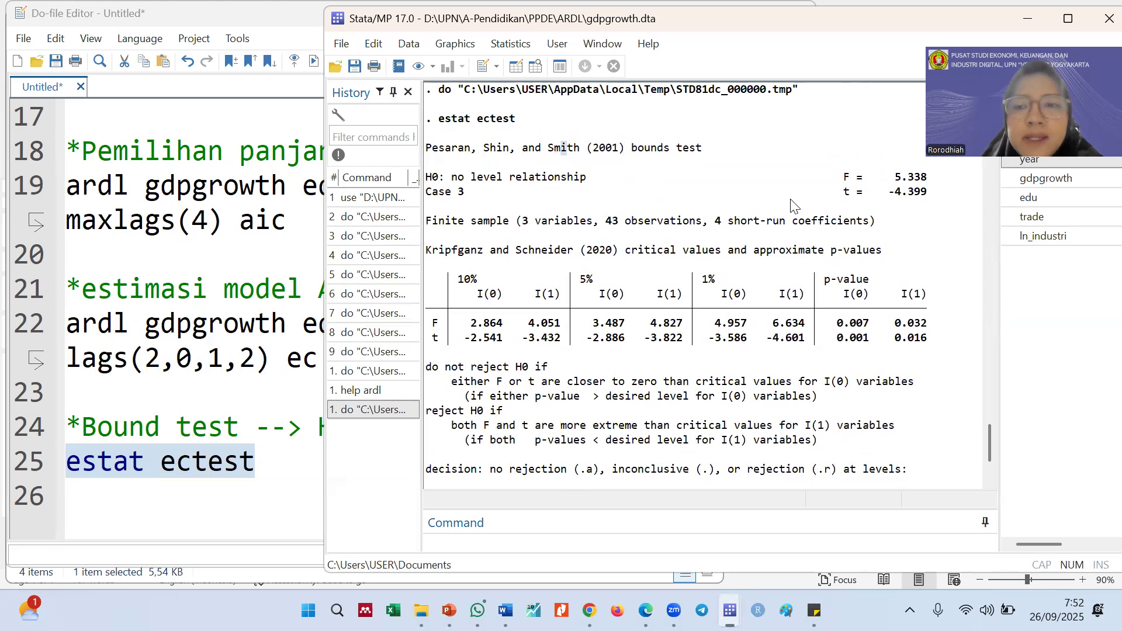
scroll(748, 202, down, 3)
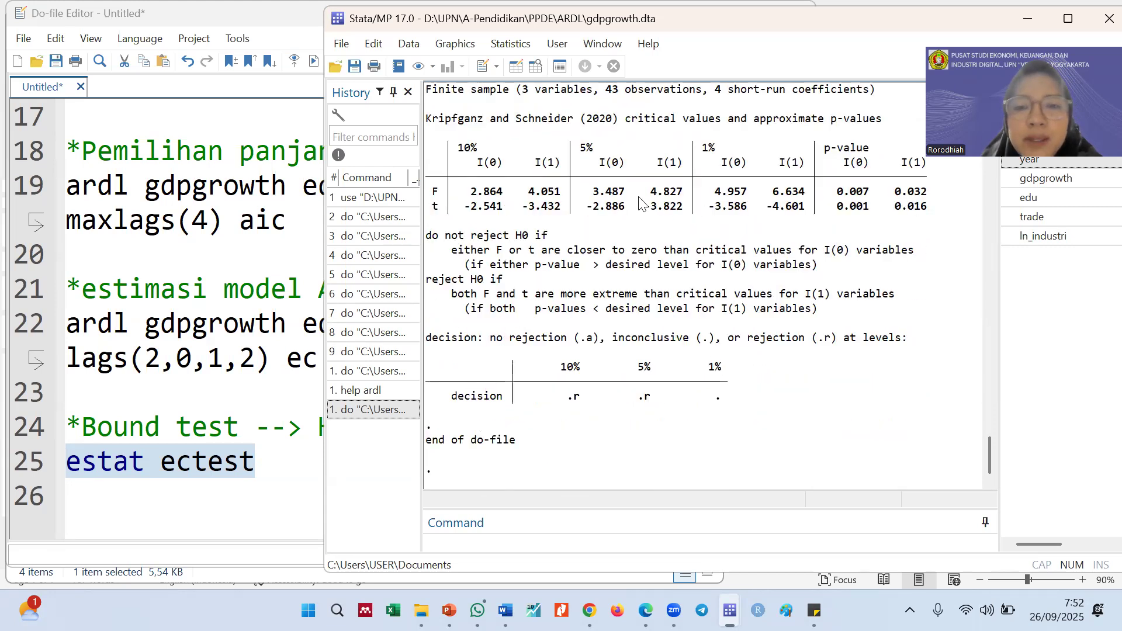
scroll(642, 199, up, 2)
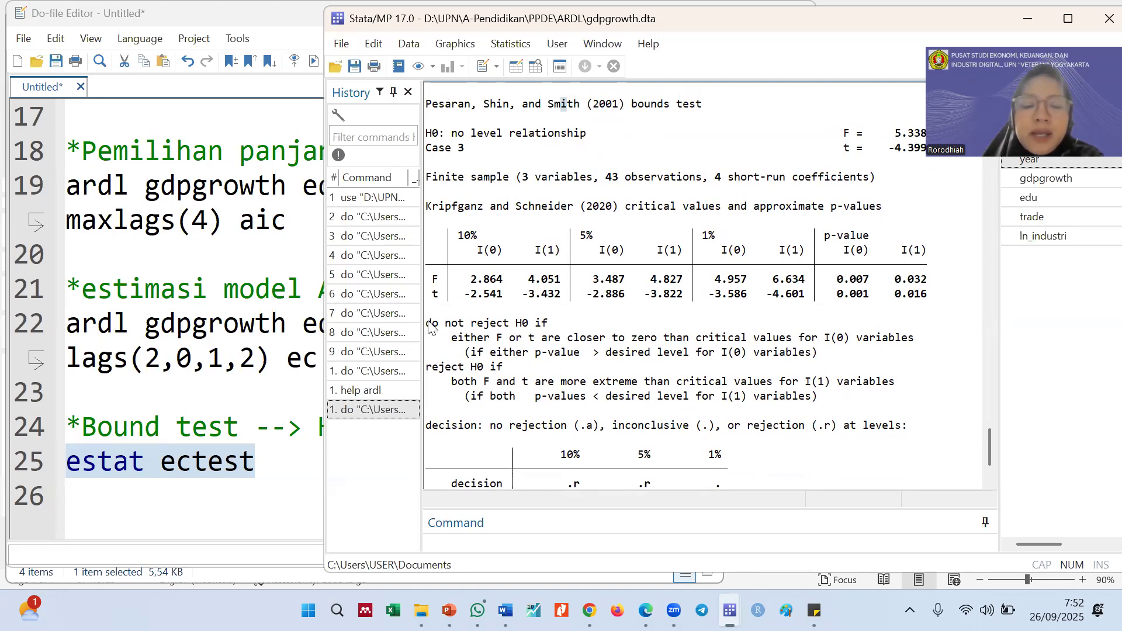
drag(429, 326, 554, 328)
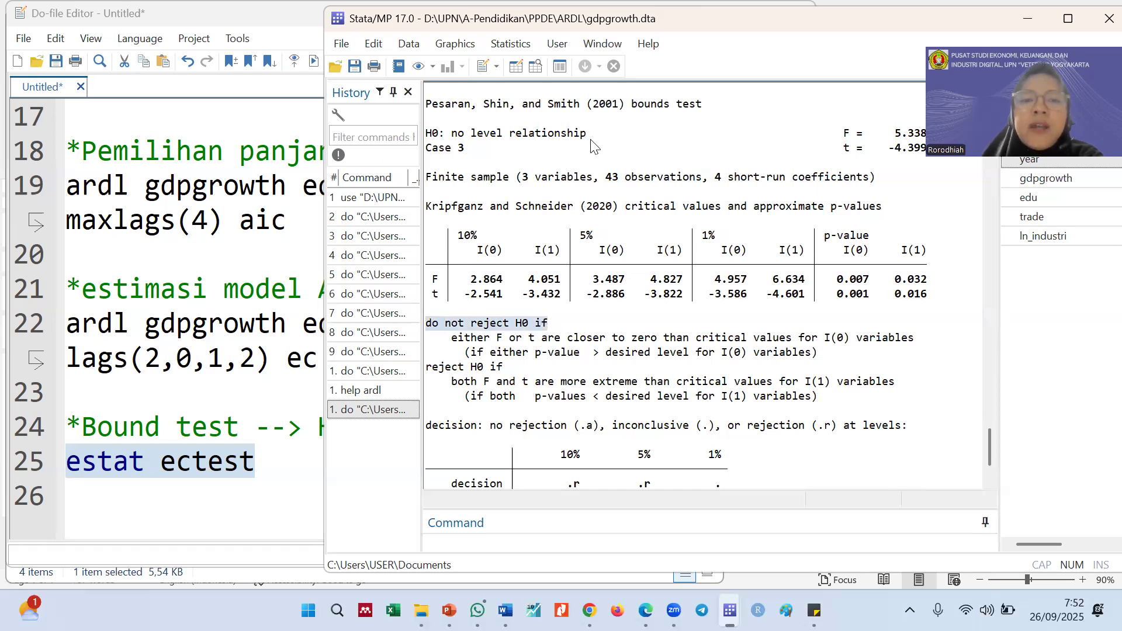
Examine the bounds test's null hypothesis against the non-rejection rule, highlighting "H0: no level relationship" and "do not reject H0 if"
drag(583, 138, 433, 139)
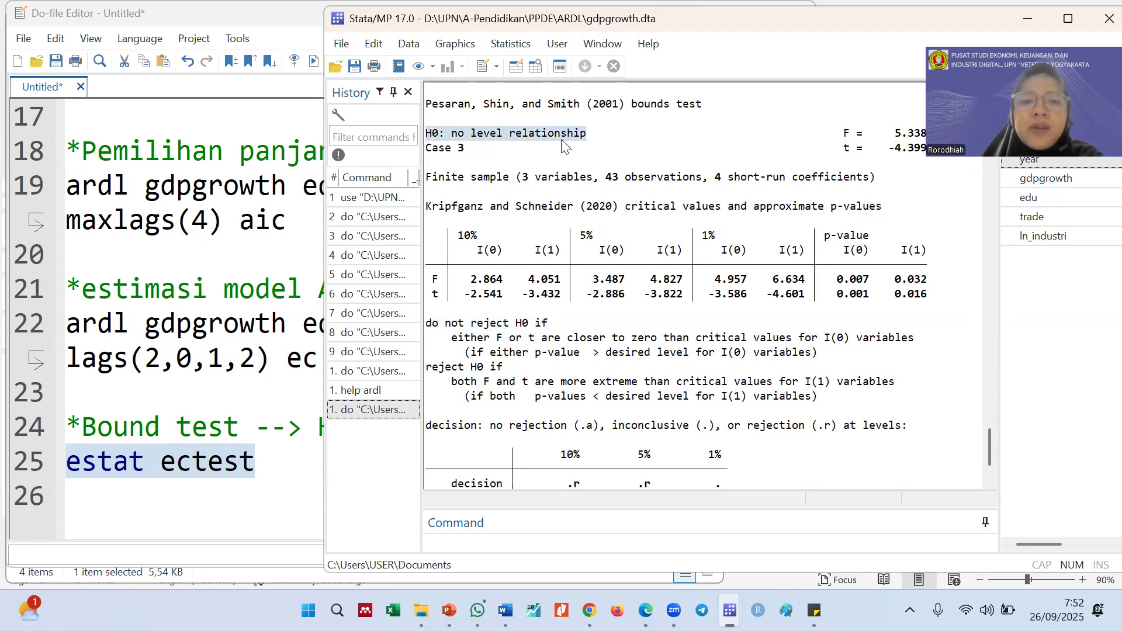
click(587, 133)
drag(587, 133, 426, 134)
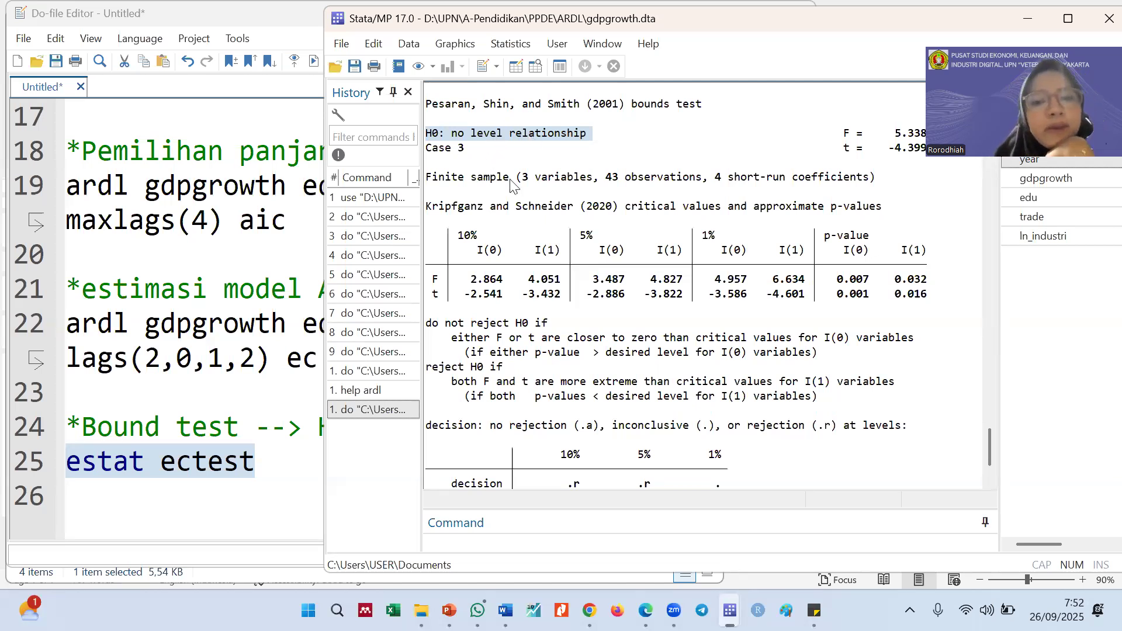
click(558, 295)
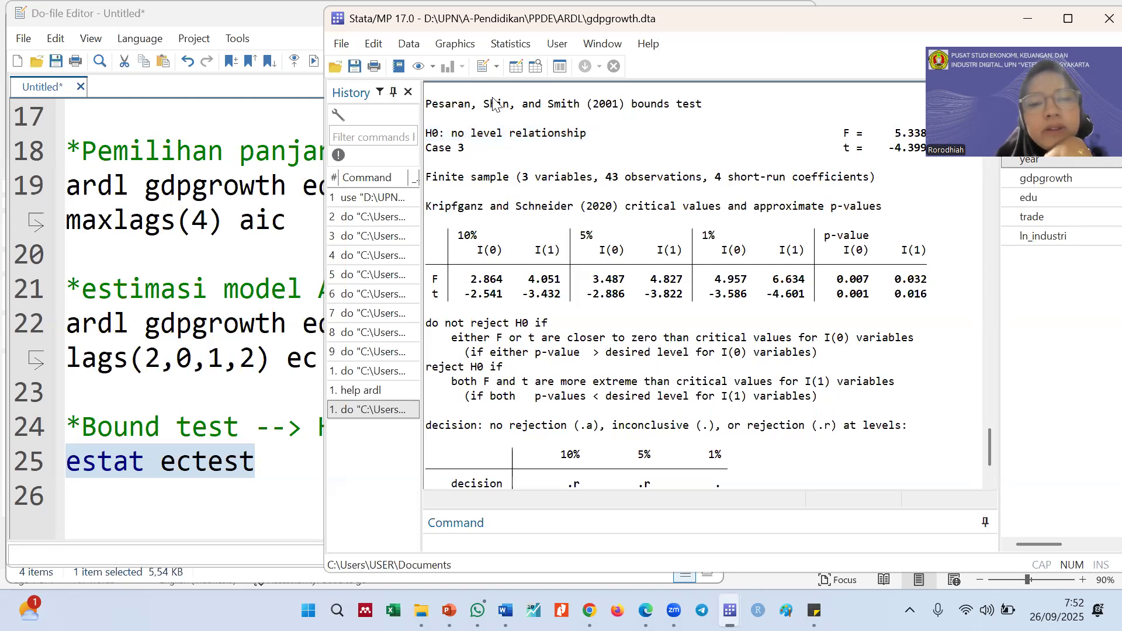
drag(591, 136, 426, 136)
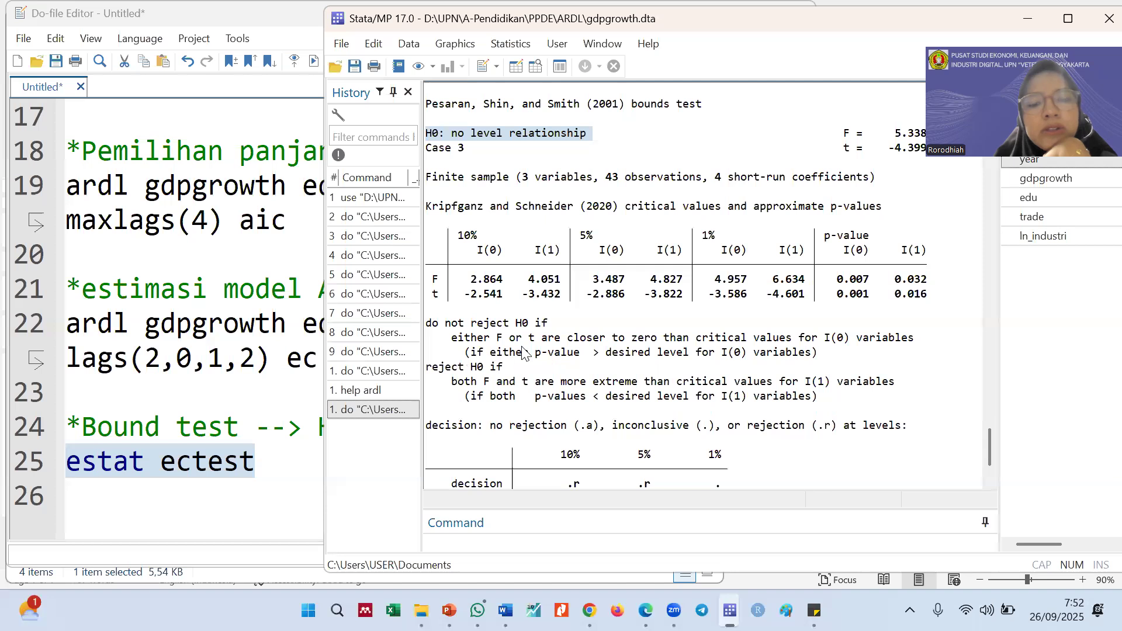
drag(427, 327, 543, 331)
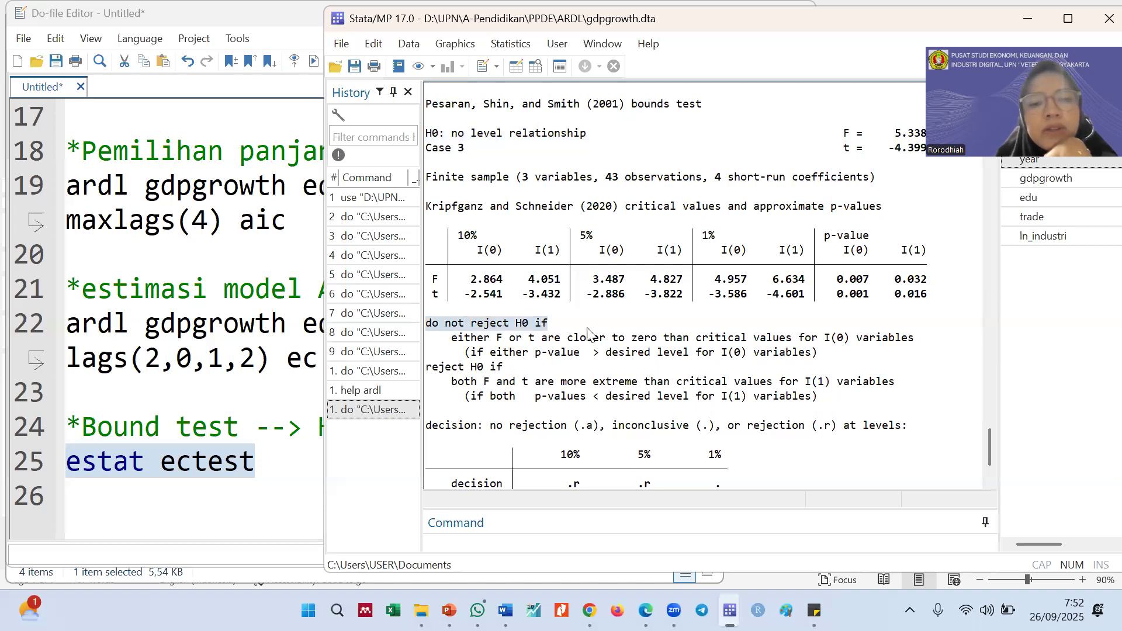
click(483, 343)
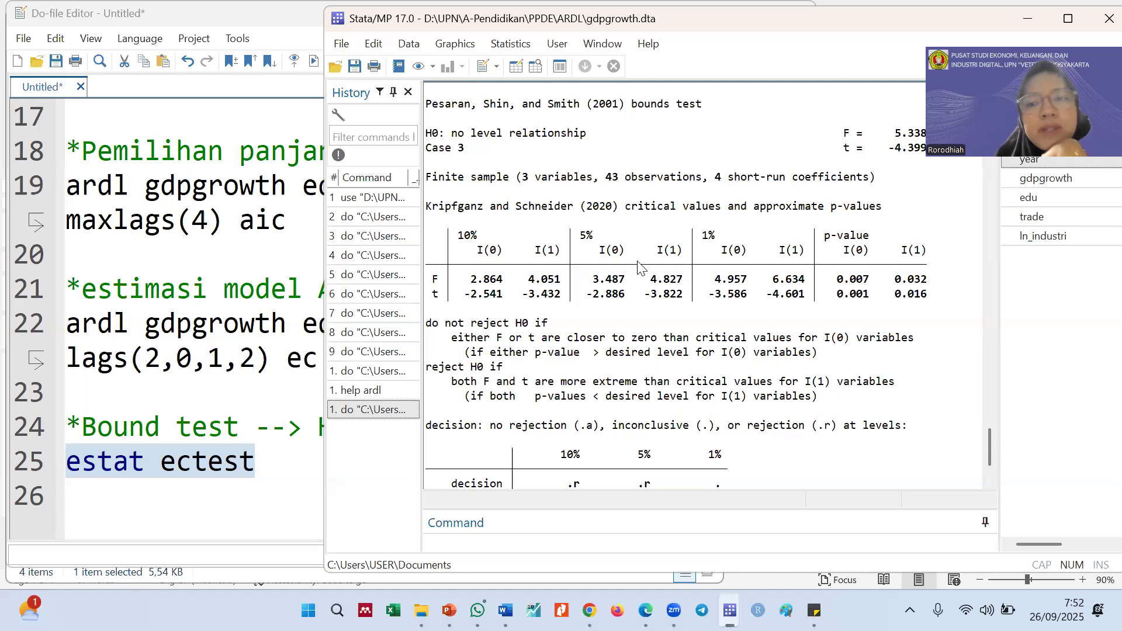
Relate the bounds test's F and t statistics to the non-rejection rule, highlighting F, t, the rule's p-value condition and the F value
drag(834, 139, 854, 138)
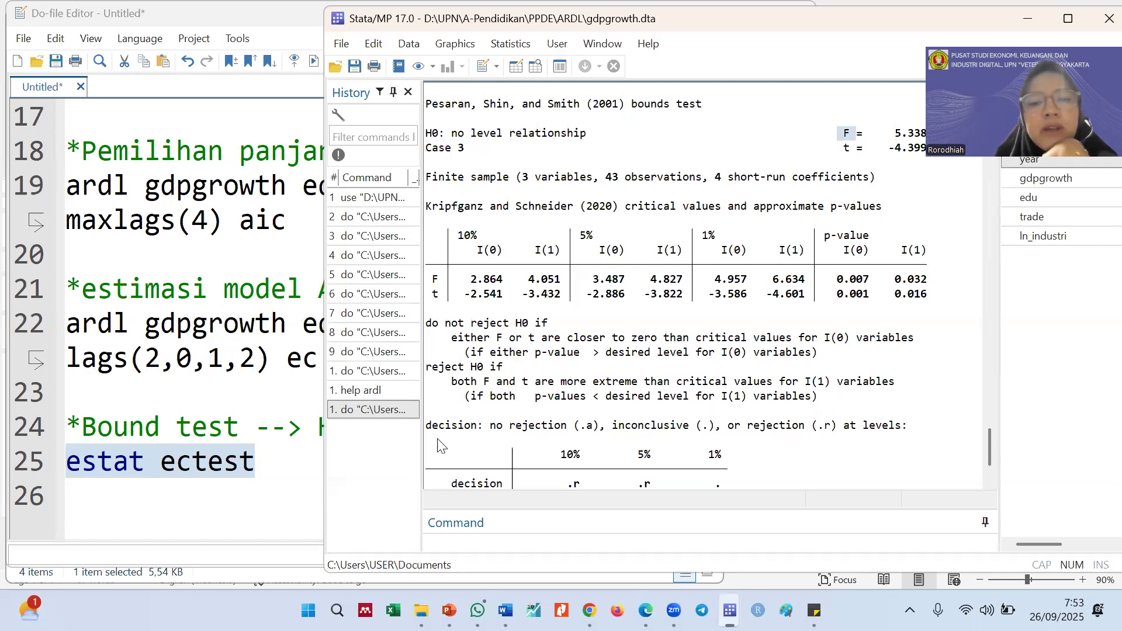
double_click(531, 338)
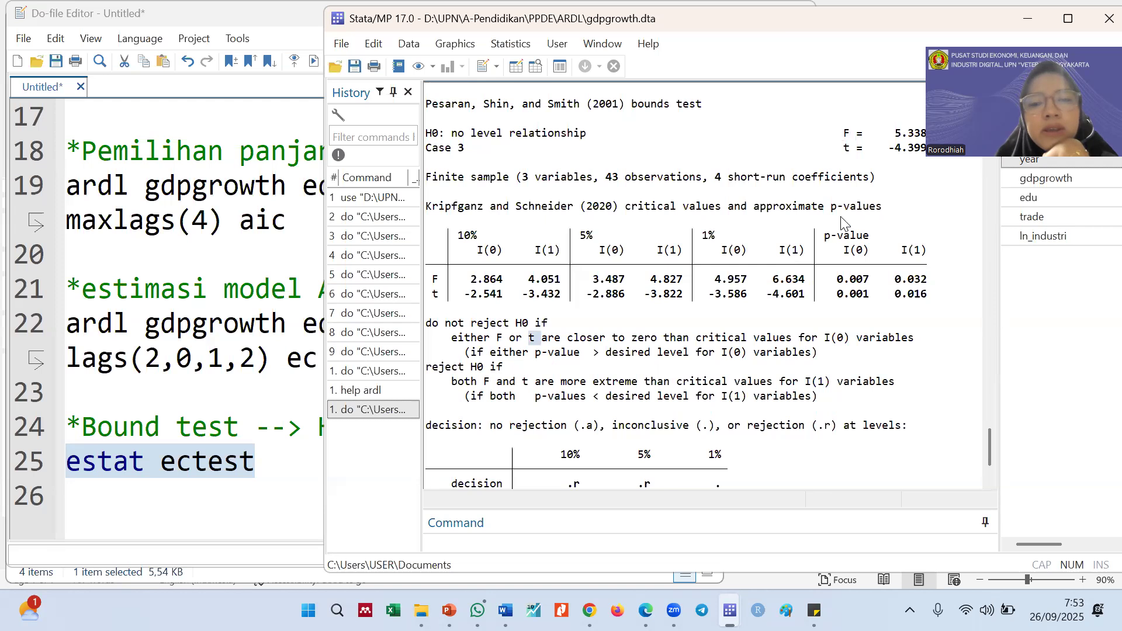
double_click(845, 150)
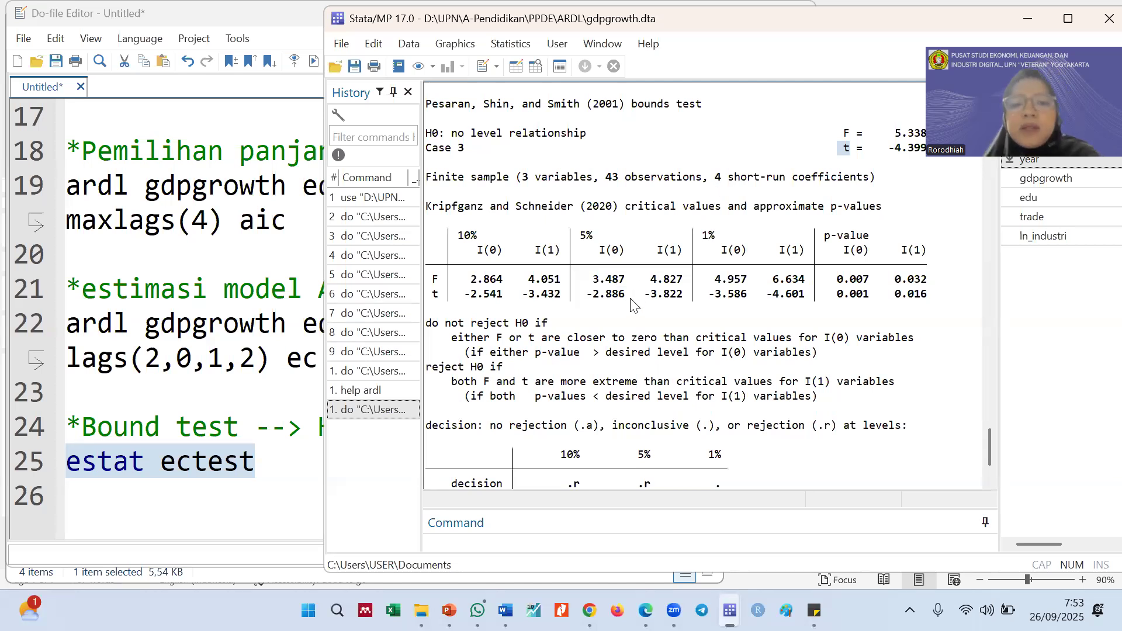
double_click(598, 354)
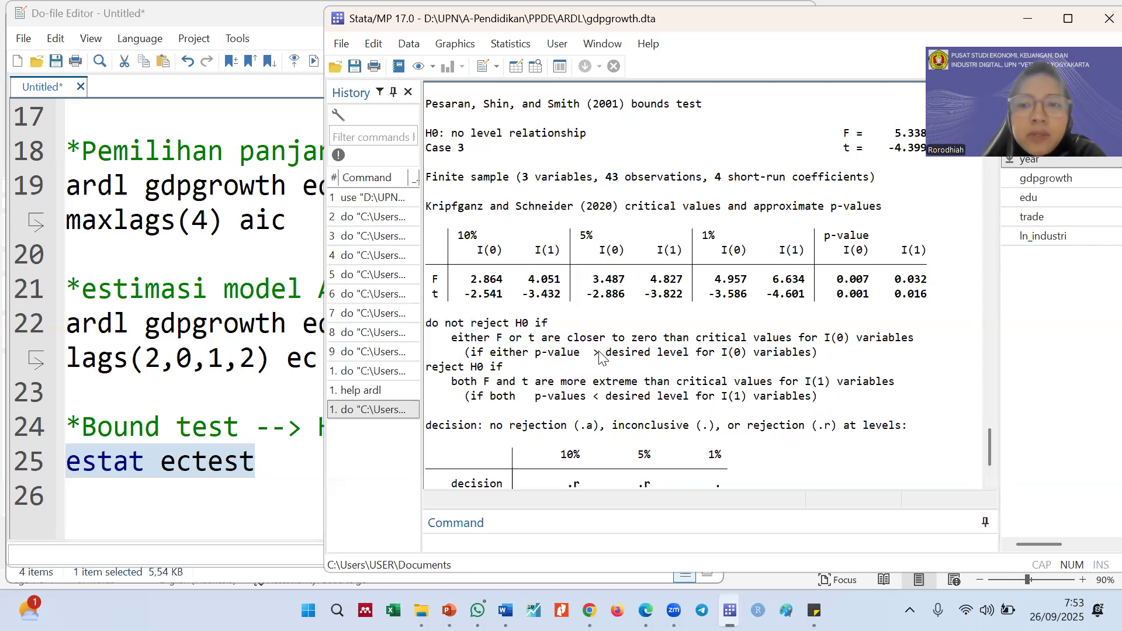
click(610, 286)
drag(580, 354, 541, 356)
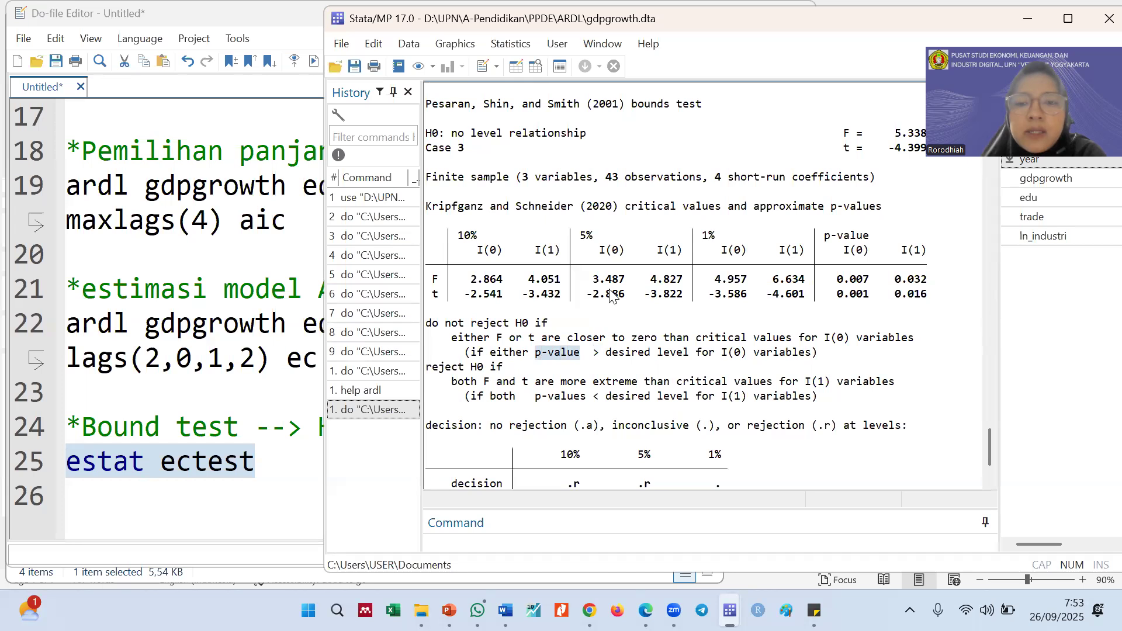
double_click(906, 133)
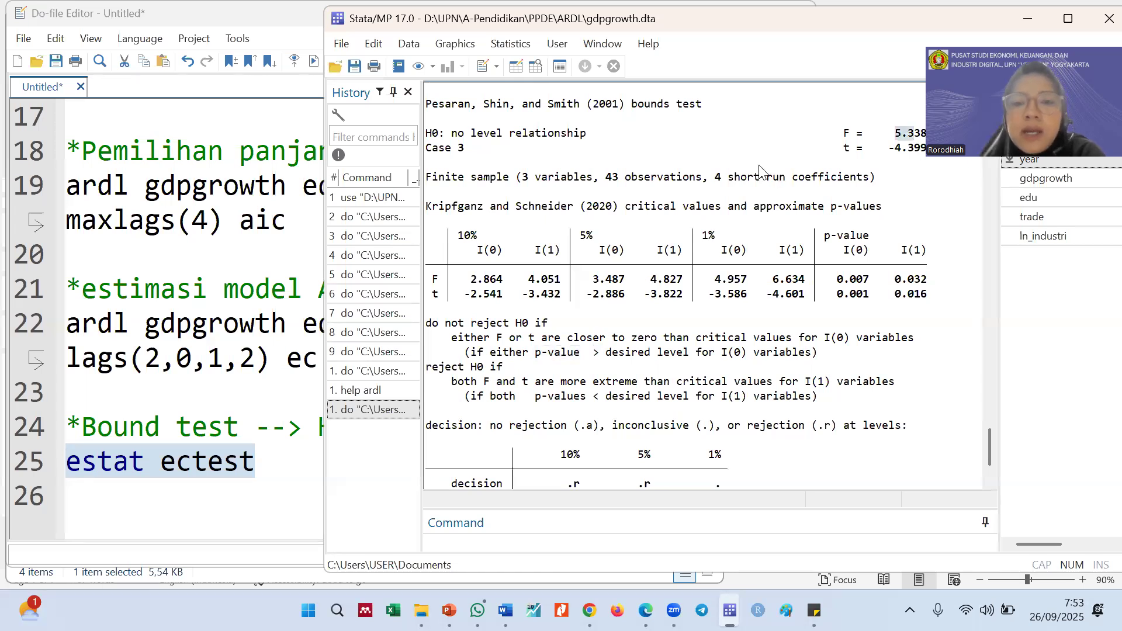
Read the legend above the decision table, highlighting the codes for no rejection (.a), inconclusive (.) and rejection (.r)
scroll(593, 275, down, 2)
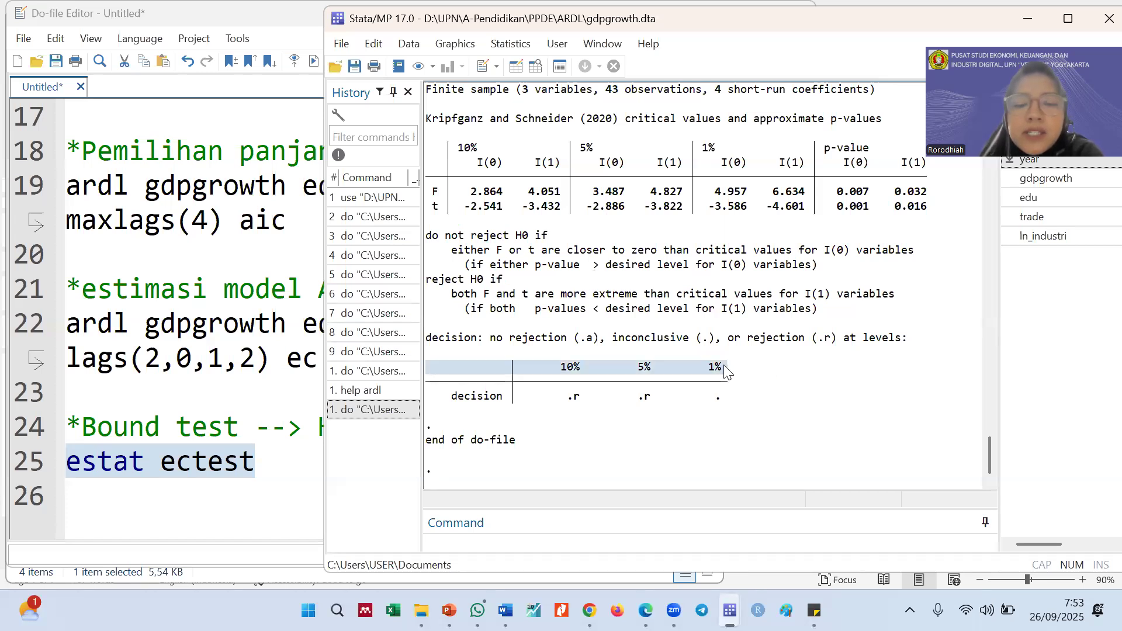
click(430, 340)
drag(753, 329, 916, 339)
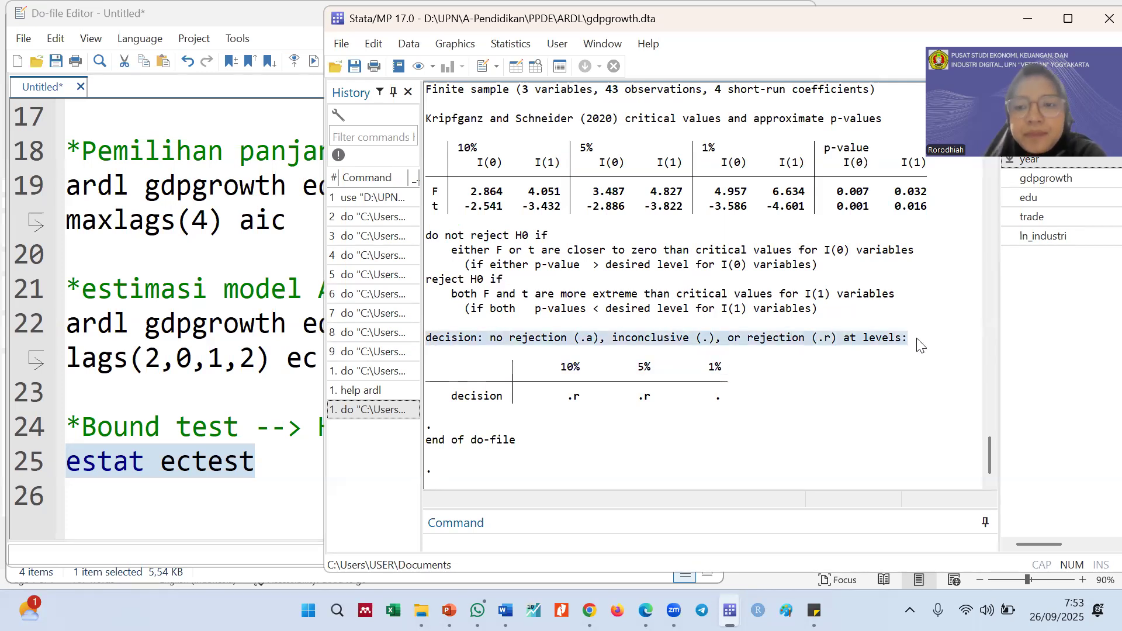
click(613, 357)
drag(593, 339, 584, 337)
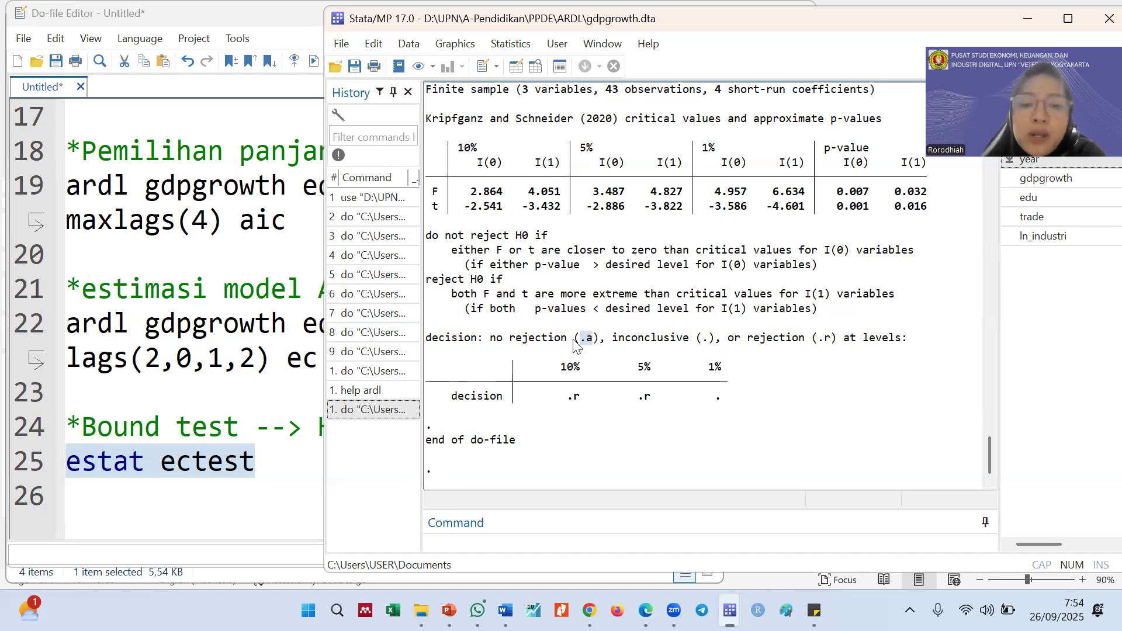
click(585, 340)
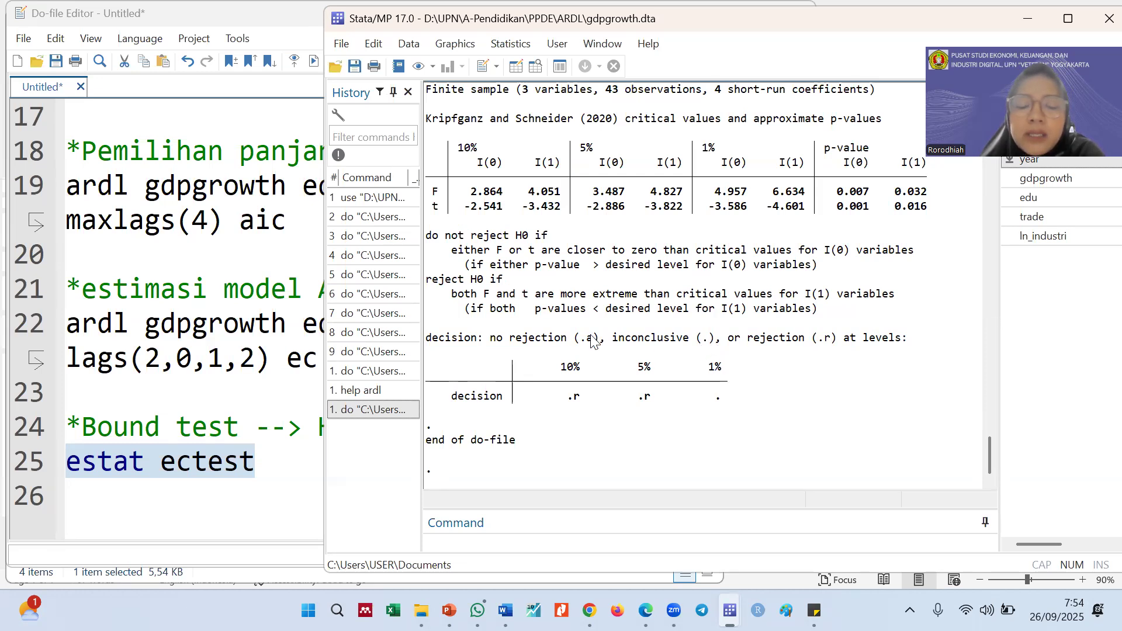
drag(493, 340, 565, 342)
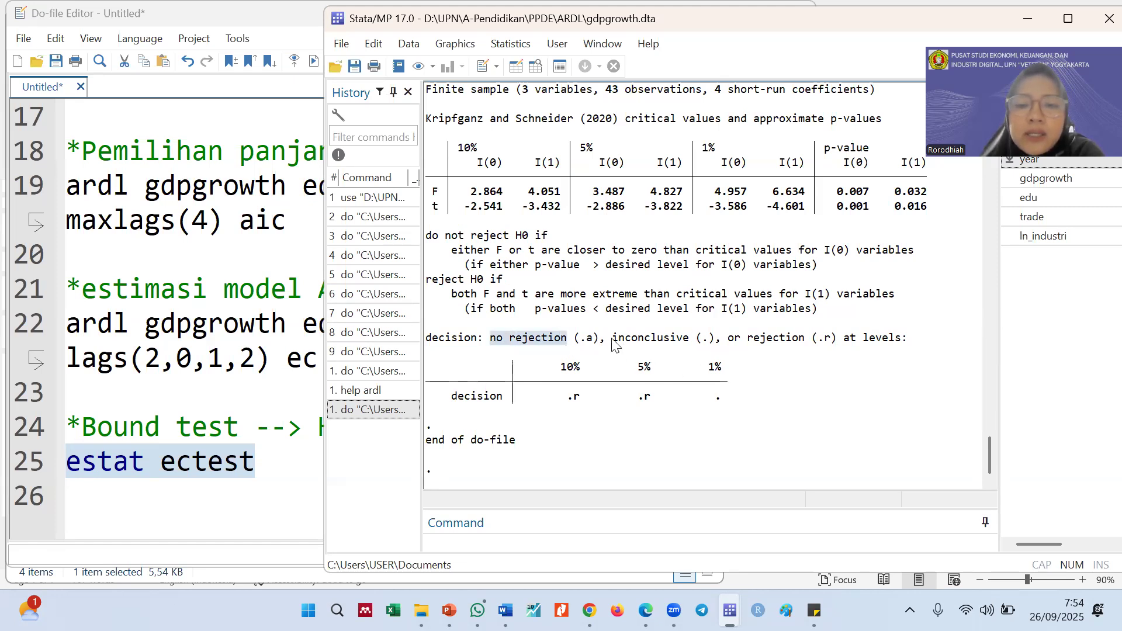
drag(613, 342, 686, 348)
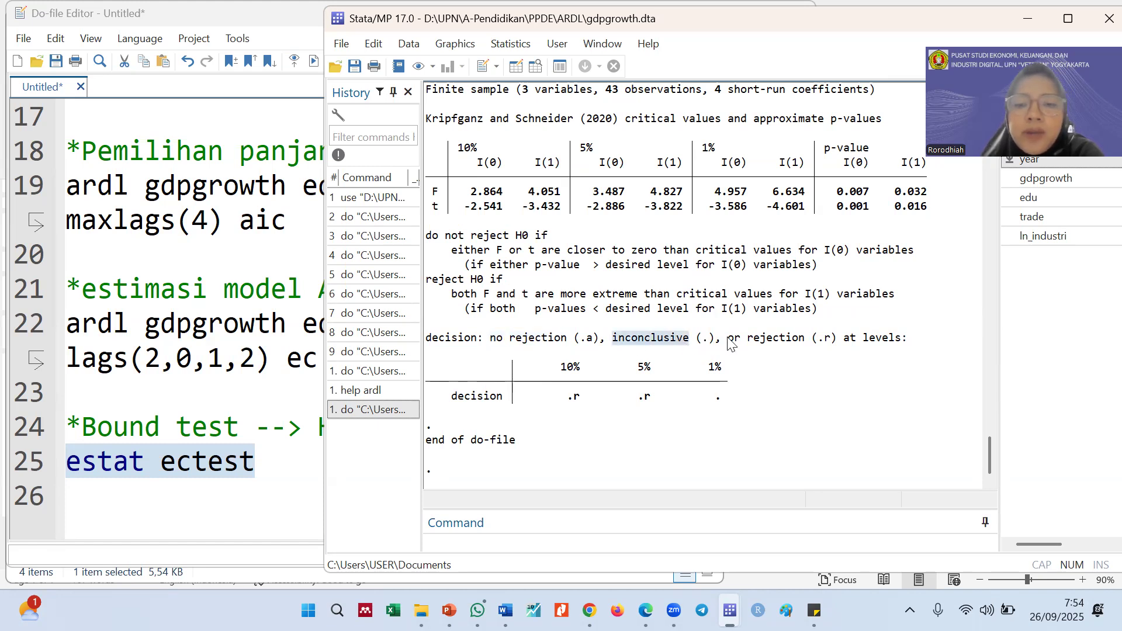
drag(812, 343, 754, 346)
drag(823, 341, 827, 339)
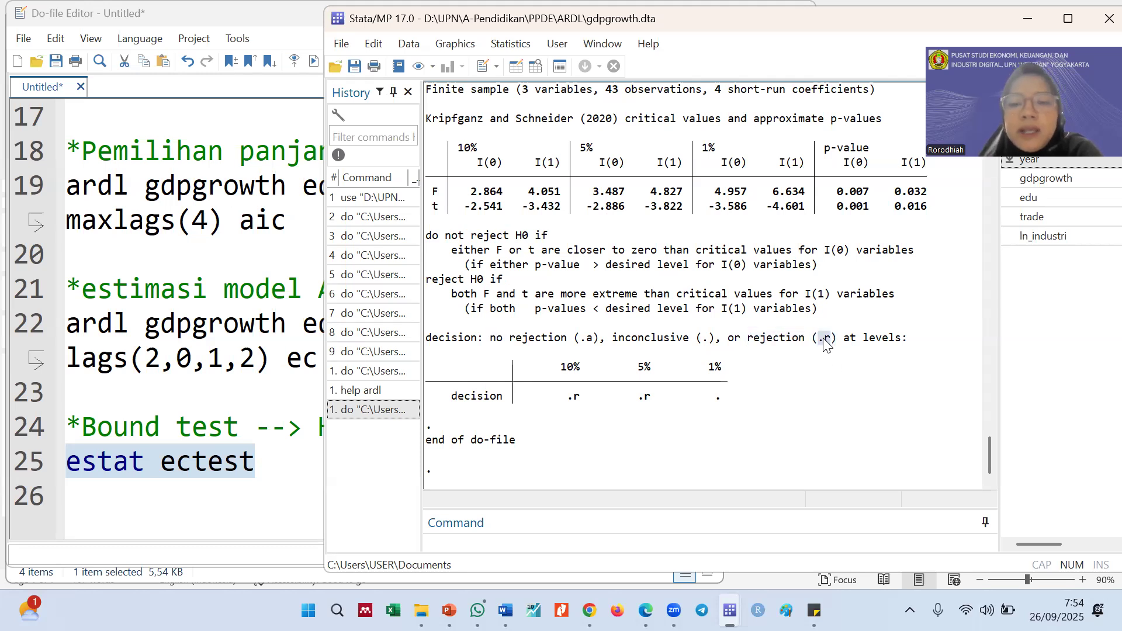
Examine the decision row at the 10% and 5% levels and check it against the rejection code and the null hypothesis
double_click(578, 398)
drag(644, 390, 645, 388)
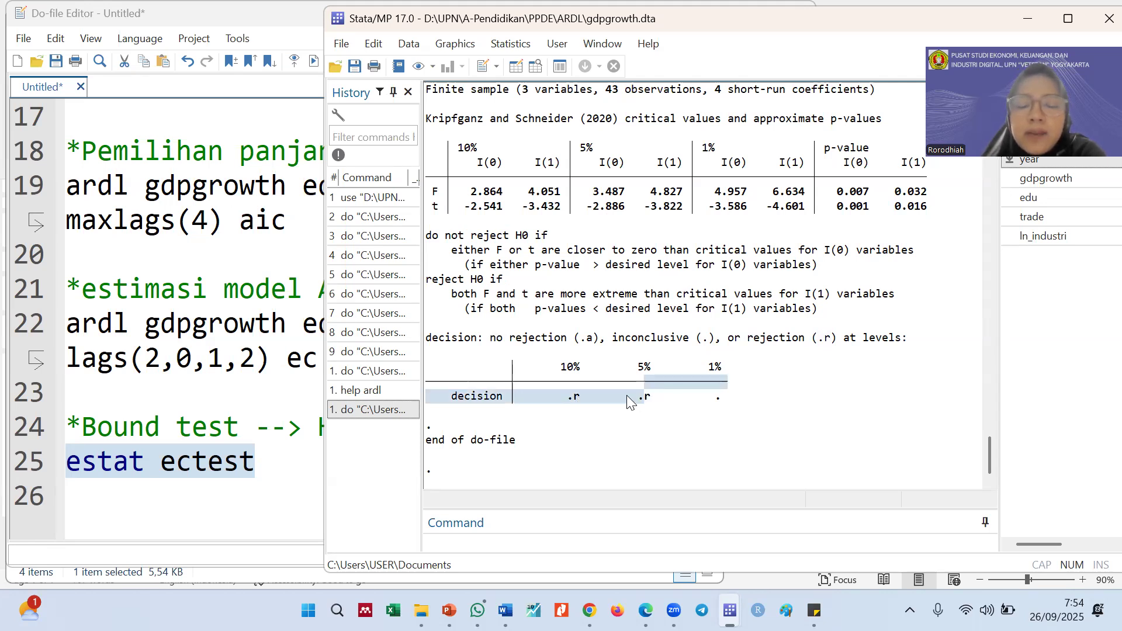
click(628, 401)
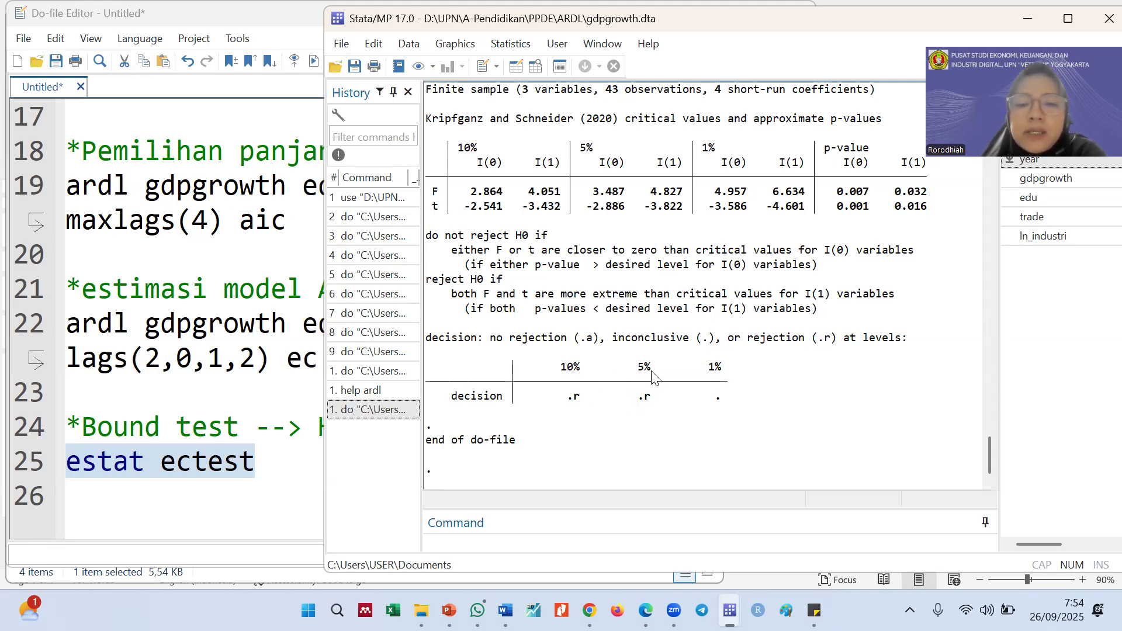
drag(656, 398, 565, 402)
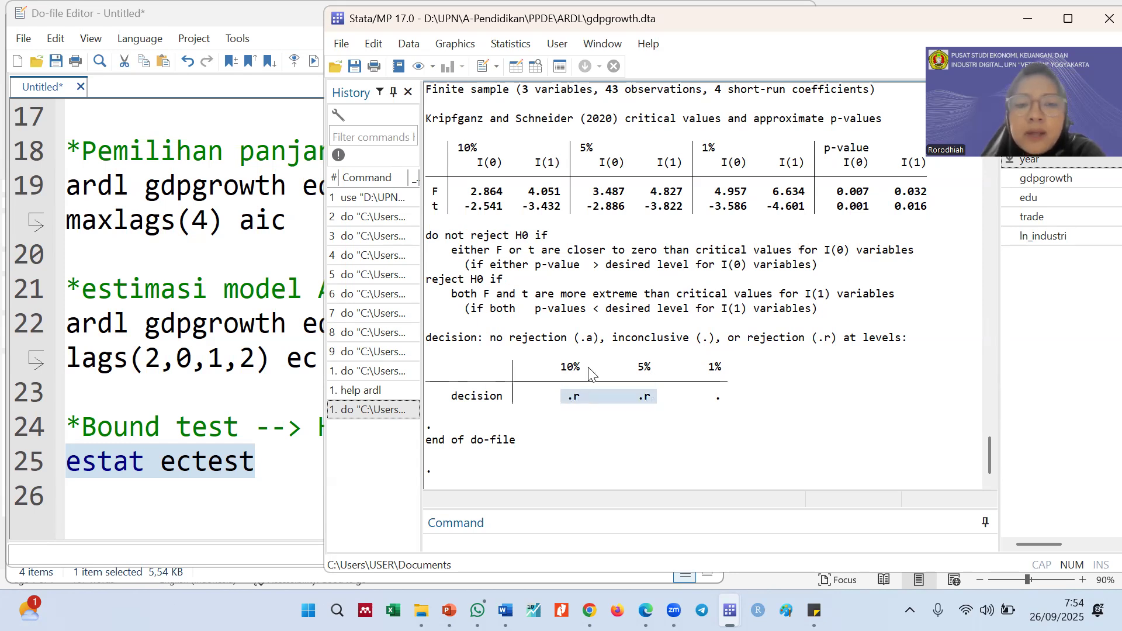
scroll(589, 374, up, 2)
drag(798, 426, 748, 427)
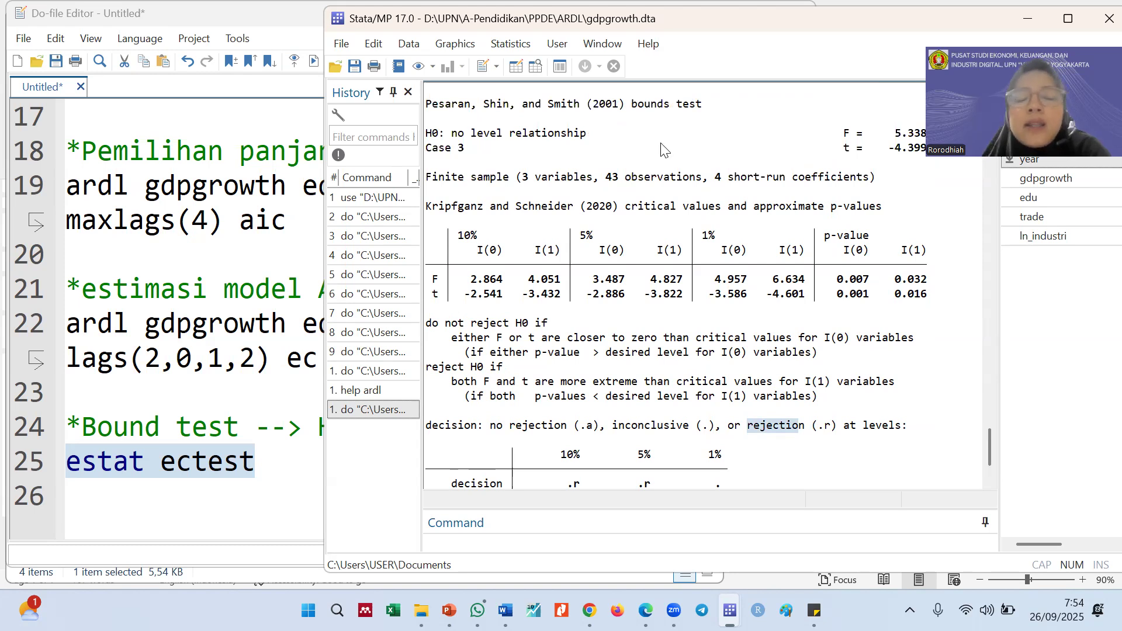
scroll(599, 319, down, 2)
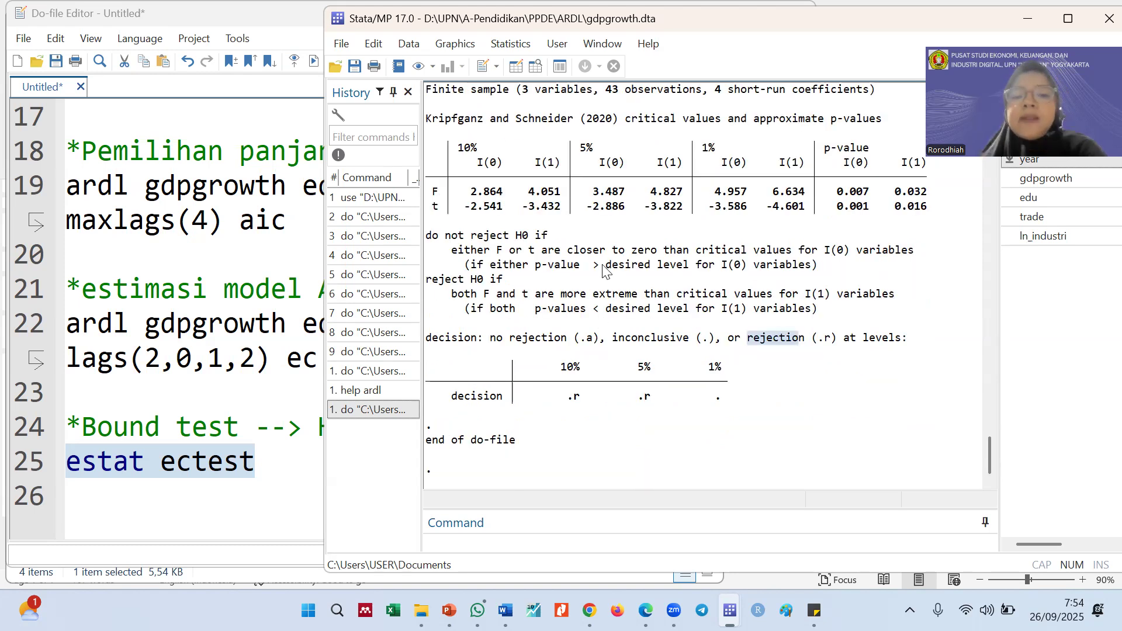
click(760, 430)
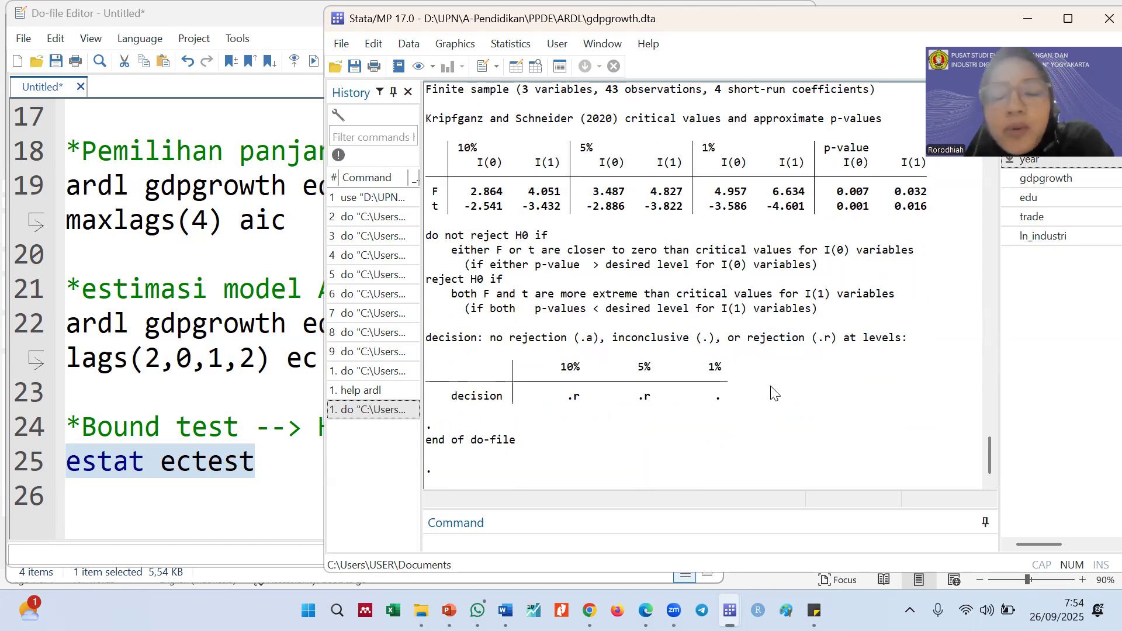
scroll(643, 389, up, 2)
scroll(638, 389, down, 2)
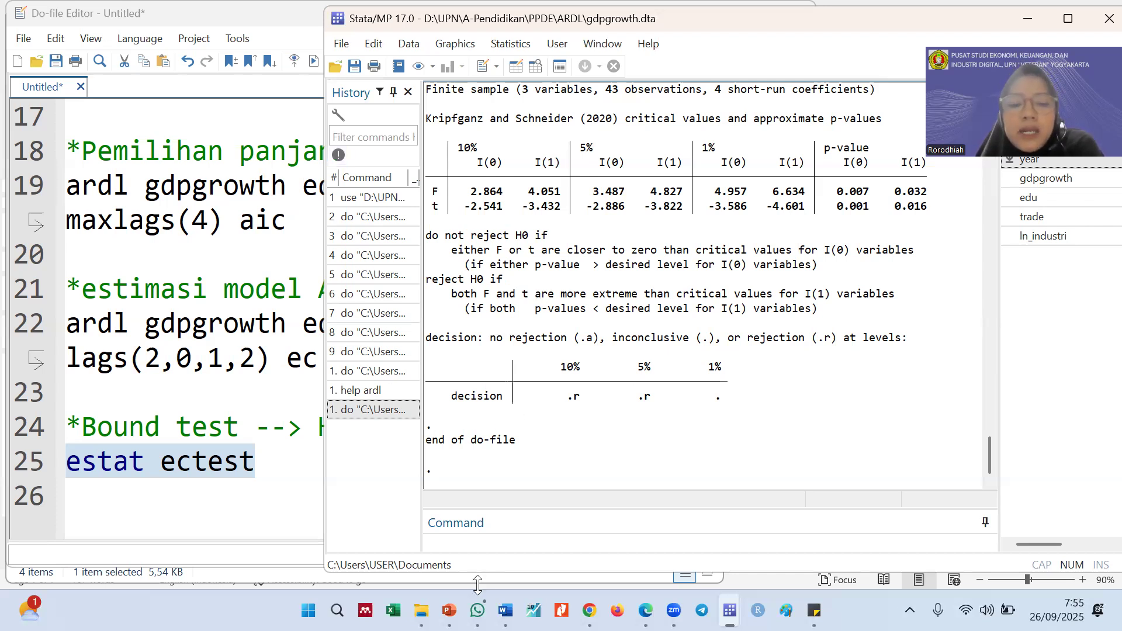
Switch to the ardl presentation in PowerPoint and show the Bounds Test slide
click(449, 611)
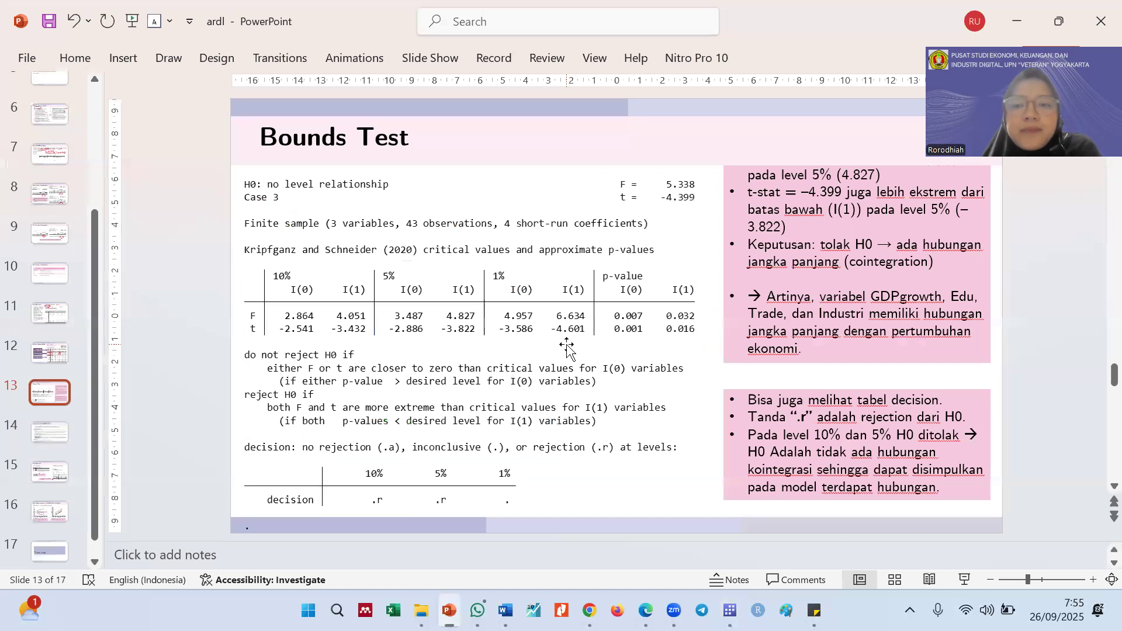
click(755, 201)
scroll(569, 353, up, 1)
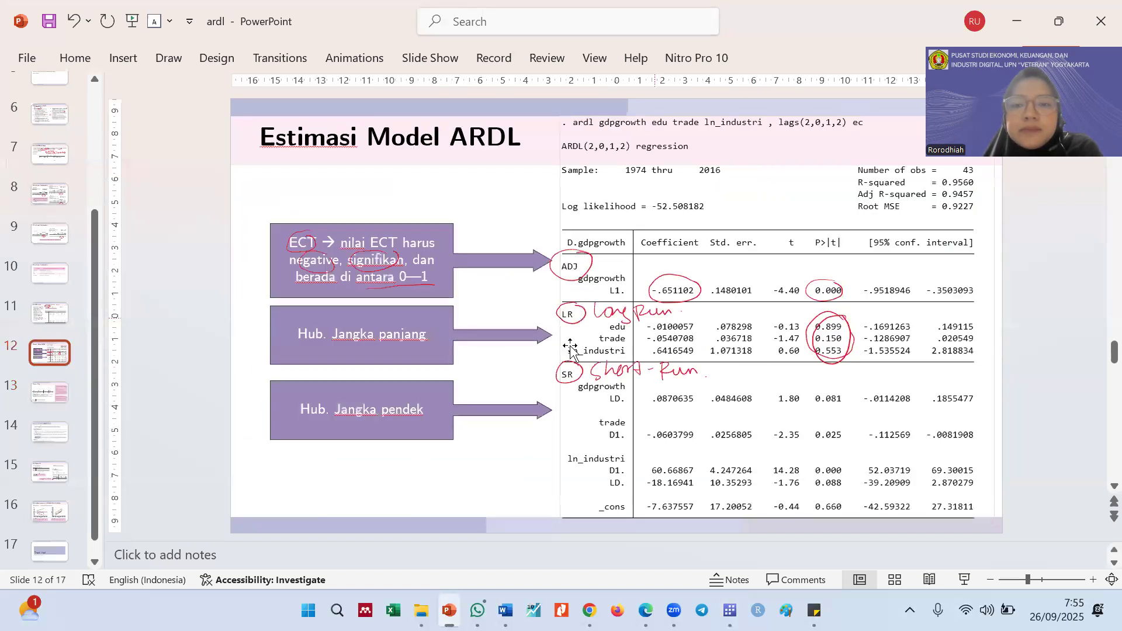
scroll(549, 358, down, 1)
click(857, 145)
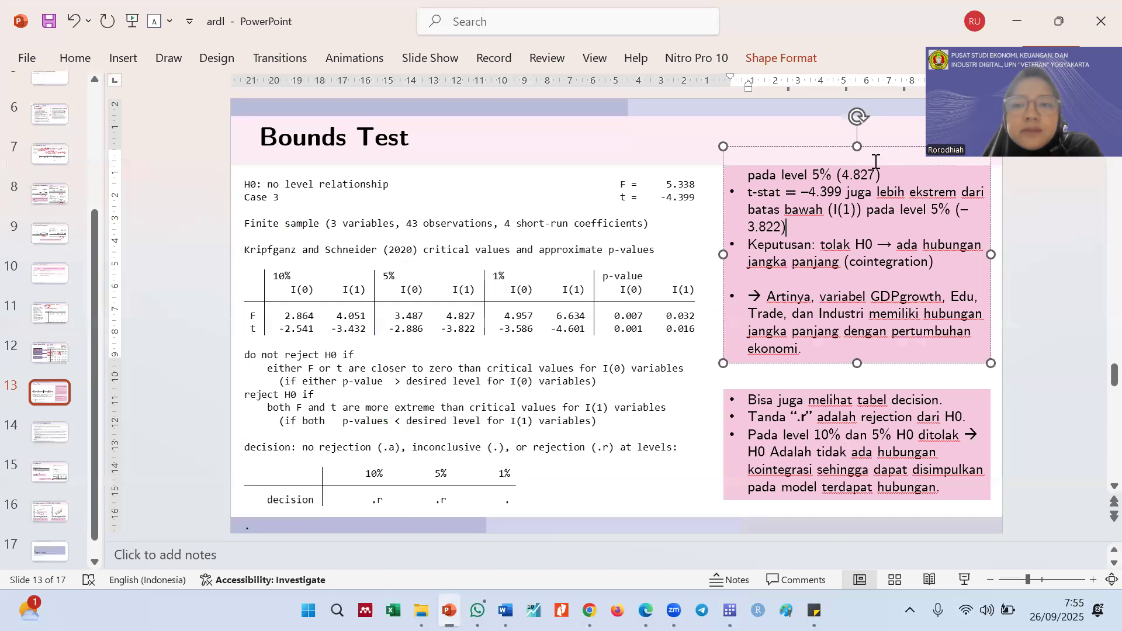
drag(857, 145, 856, 166)
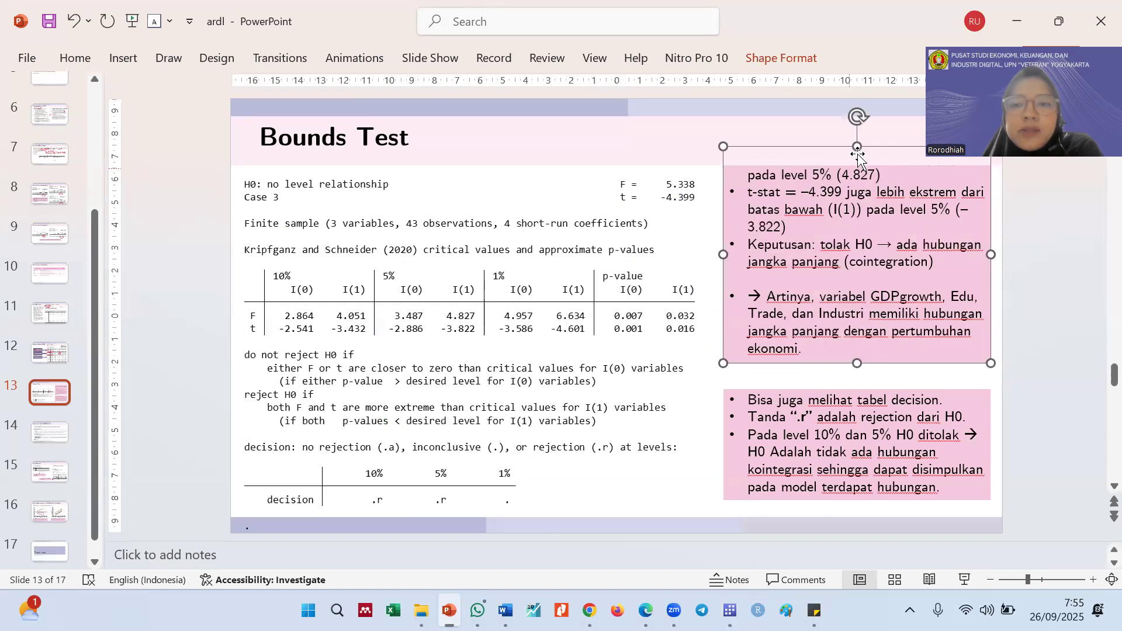
click(786, 151)
right_click(786, 151)
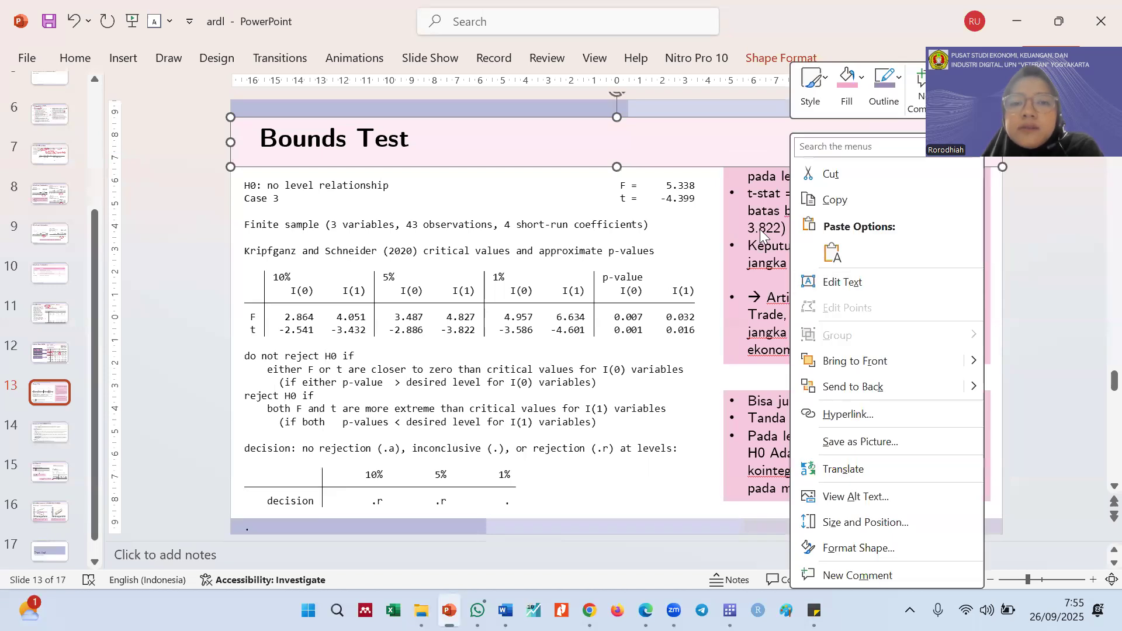
click(1022, 285)
click(1028, 291)
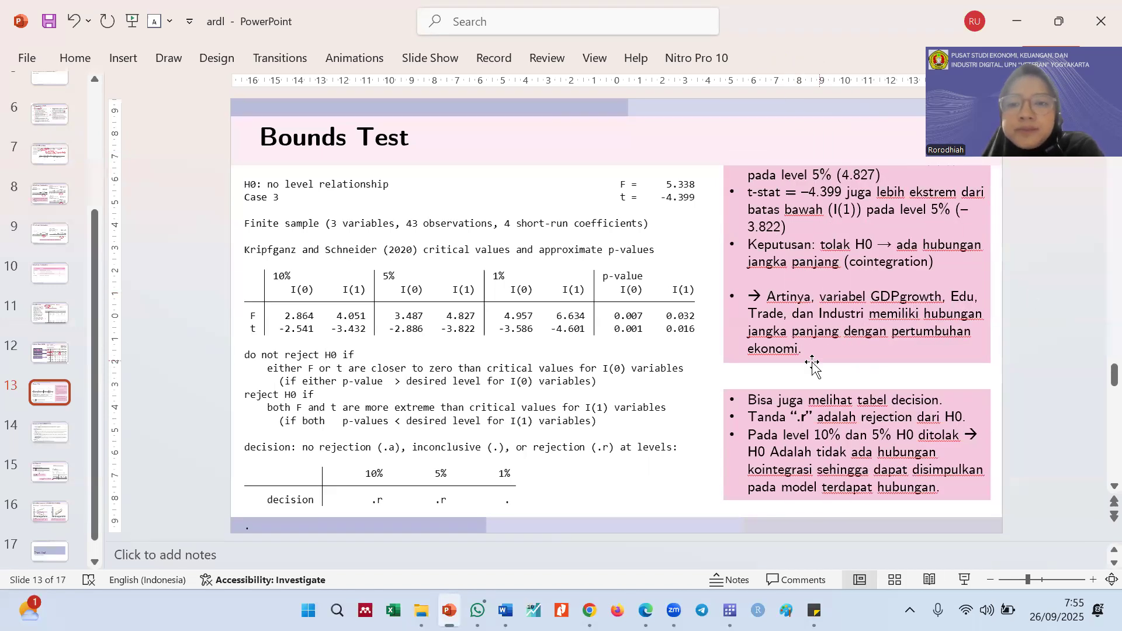
Highlight "kointegrasi" in the slide's conclusion text and circle the .r decisions at 10% and 5% in red ink
click(771, 416)
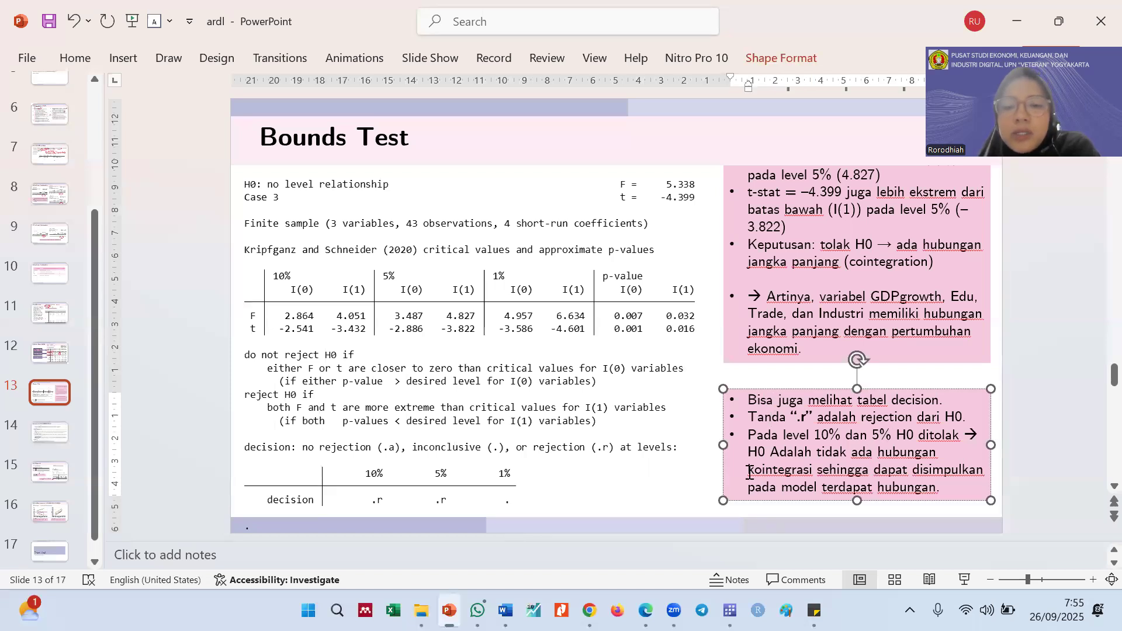
drag(768, 467, 805, 470)
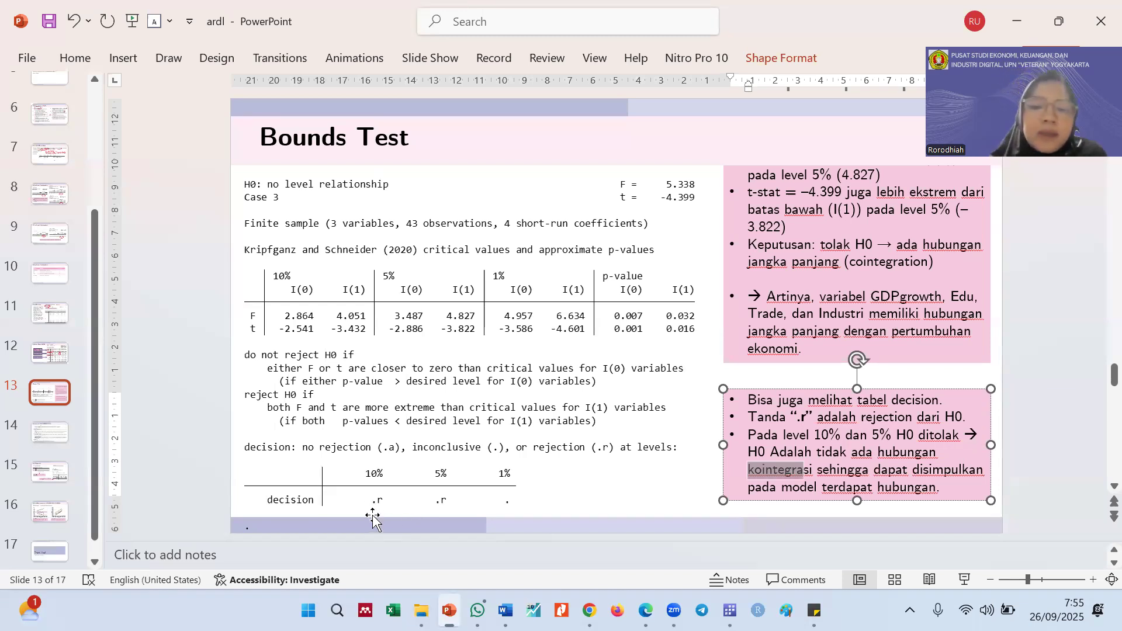
mouse_move(372, 515)
mouse_down()
mouse_move(373, 487)
mouse_move(385, 515)
mouse_move(454, 494)
mouse_up()
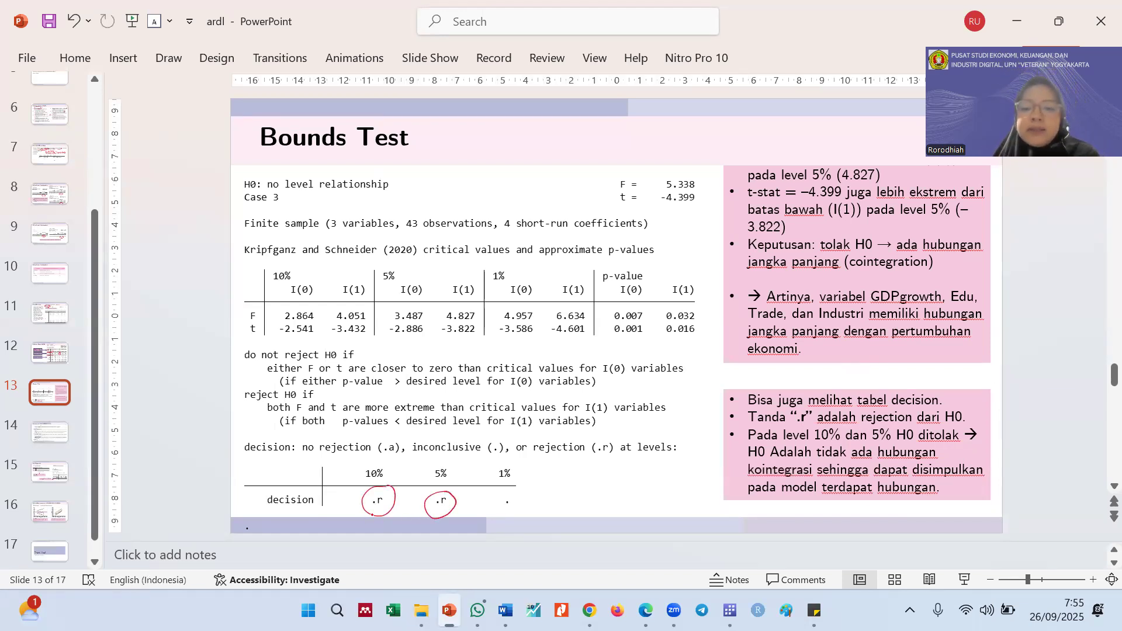
Show the Interpretasi Hasil ARDL(2,0,1,2) slide in a reduced window and bring up the ARDL(2,0,1,2) regression table in Stata beside it
scroll(372, 514, down, 2)
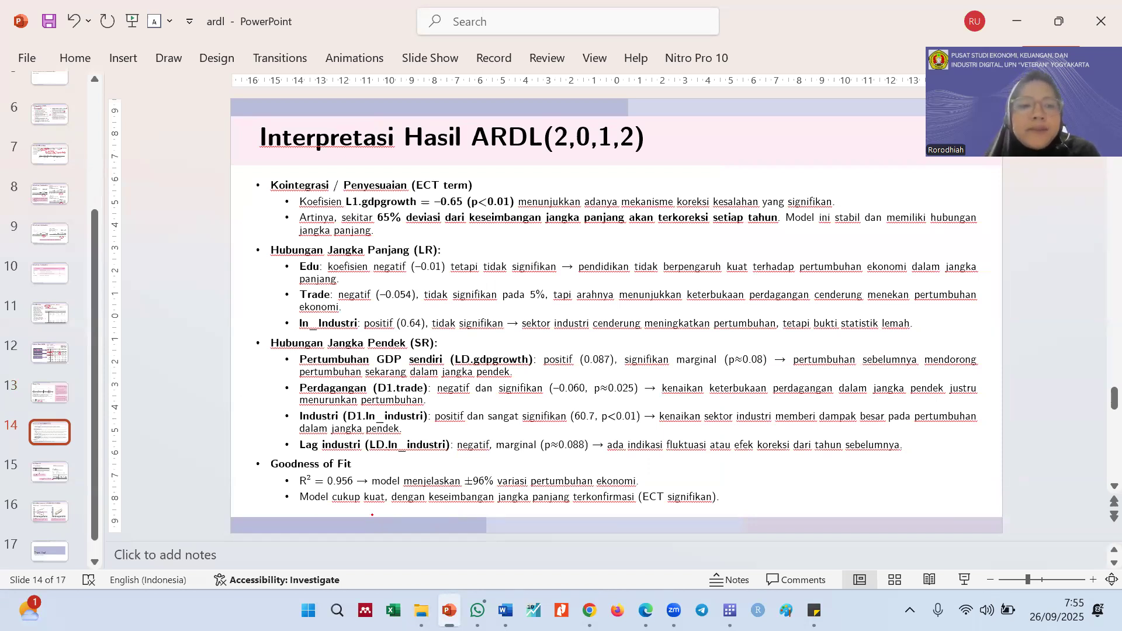
click(1070, 17)
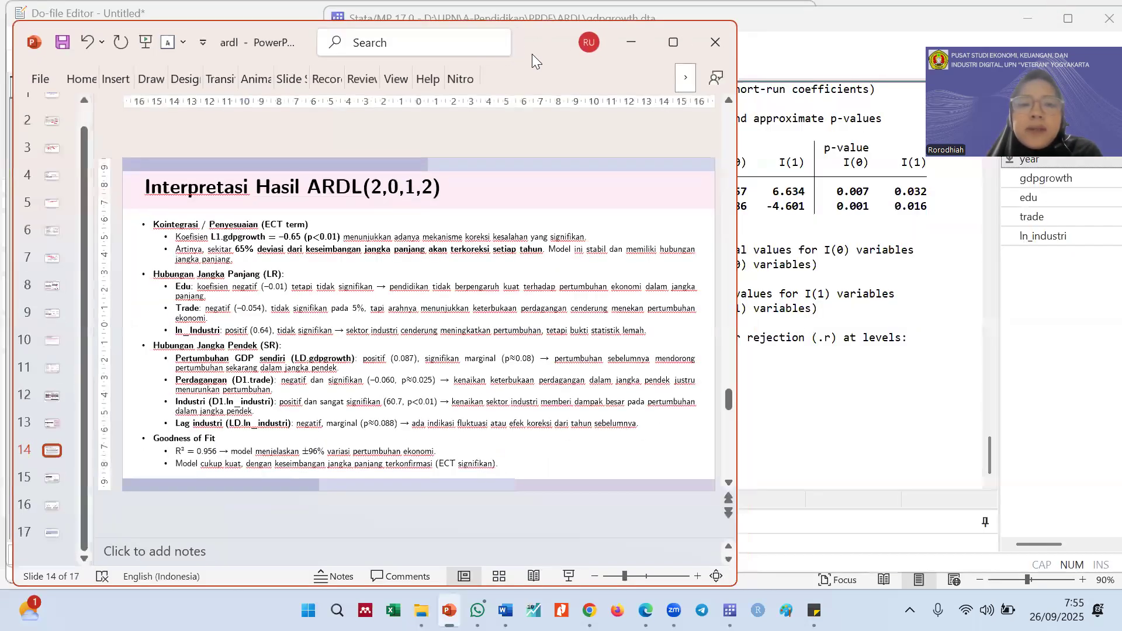
click(767, 191)
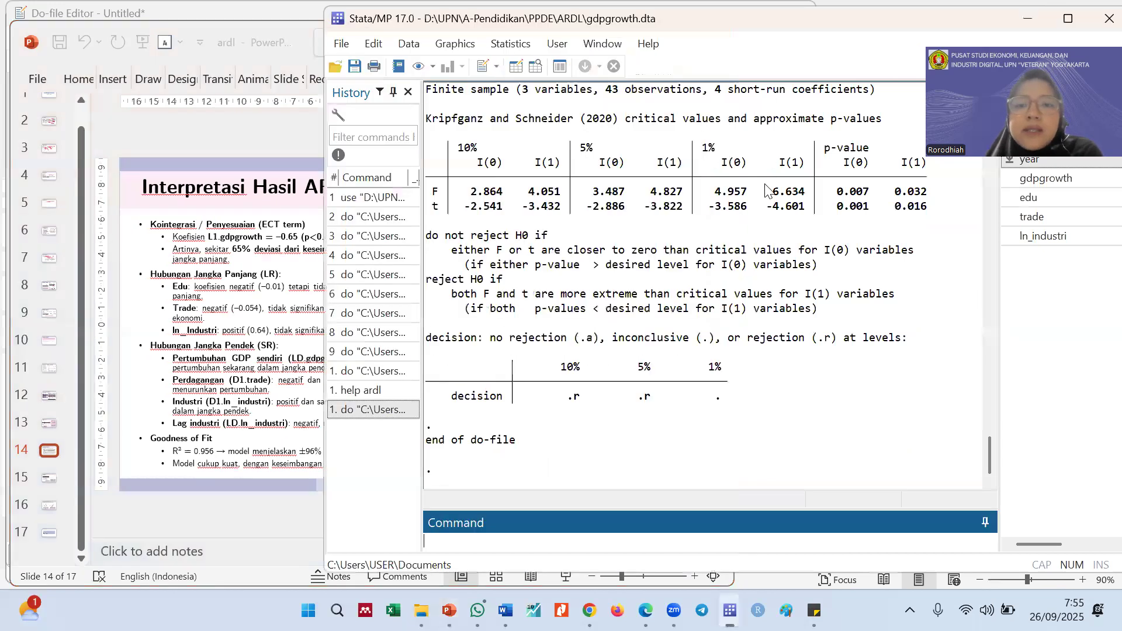
scroll(768, 191, up, 7)
scroll(768, 191, up, 9)
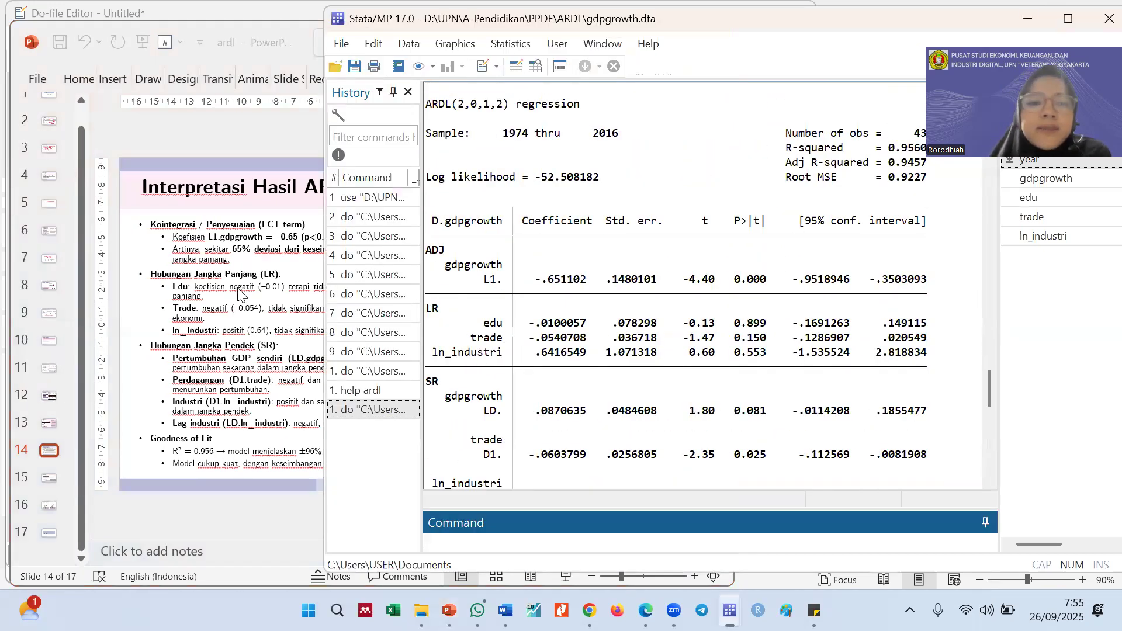
Highlight the ADJ label and the p-value of L1.gdpgrowth in the regression table, comparing the adjustment term with the slide's ECT interpretation
click(220, 275)
click(827, 252)
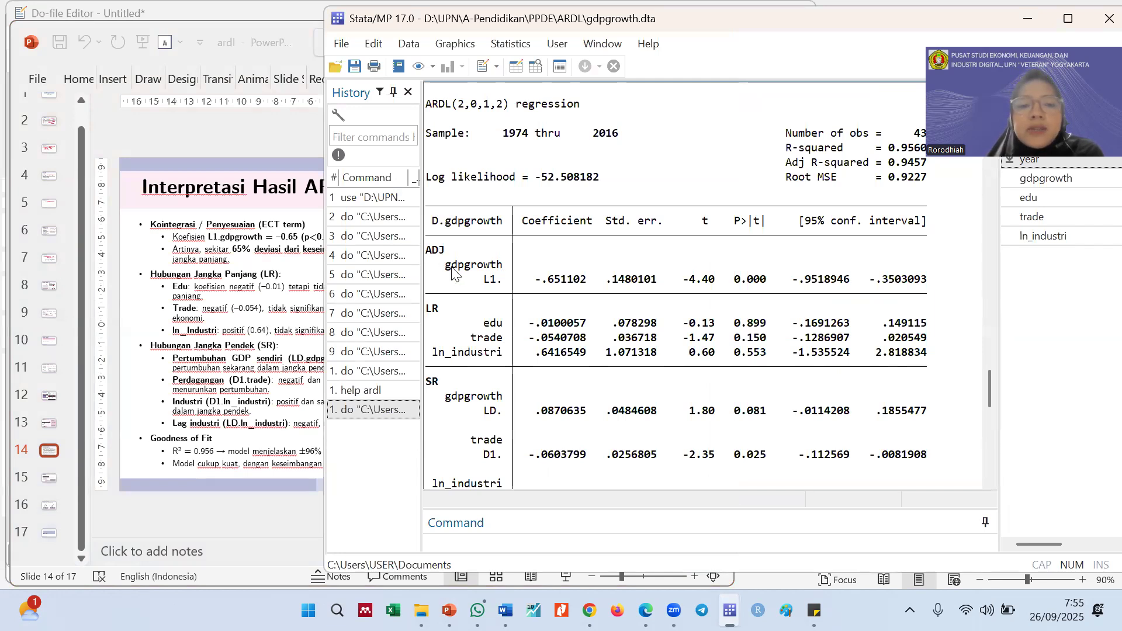
drag(446, 250, 426, 250)
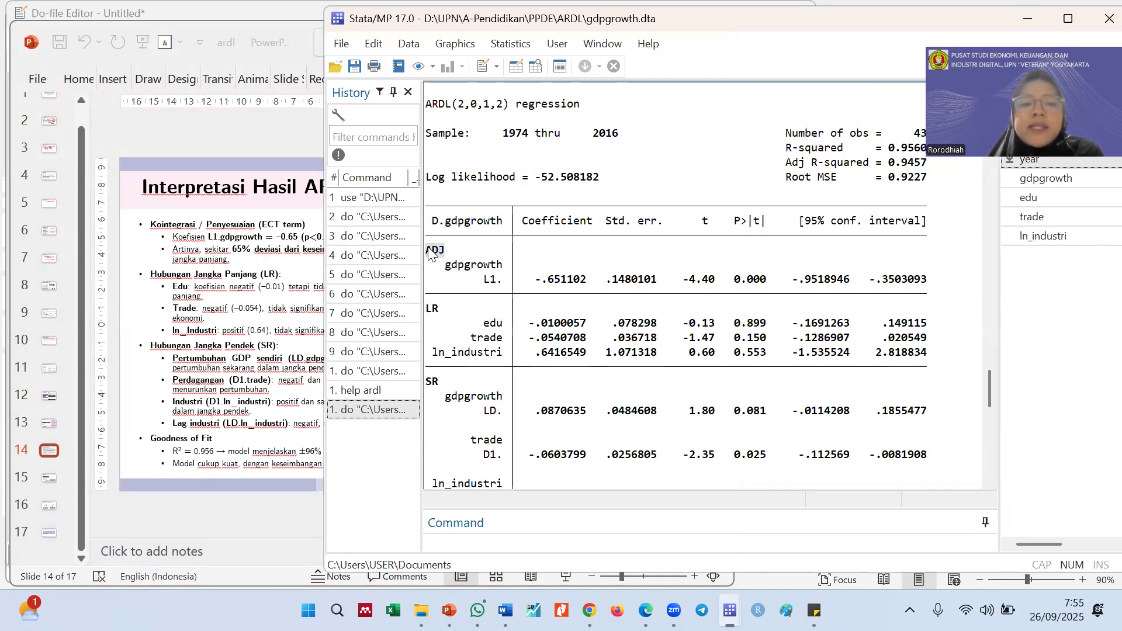
click(234, 237)
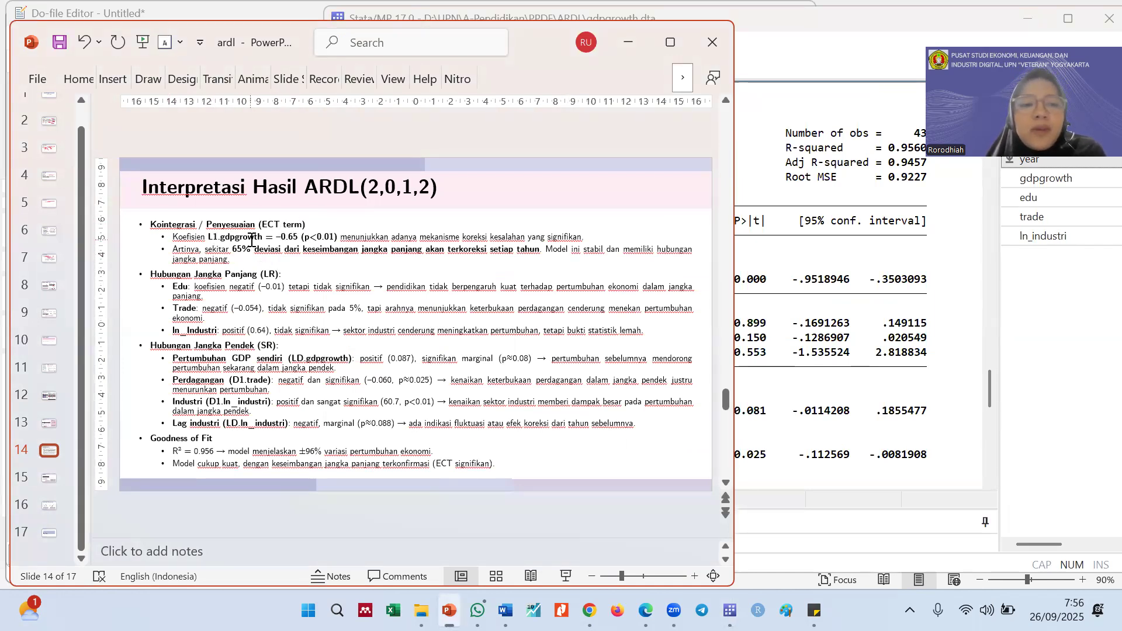
click(815, 273)
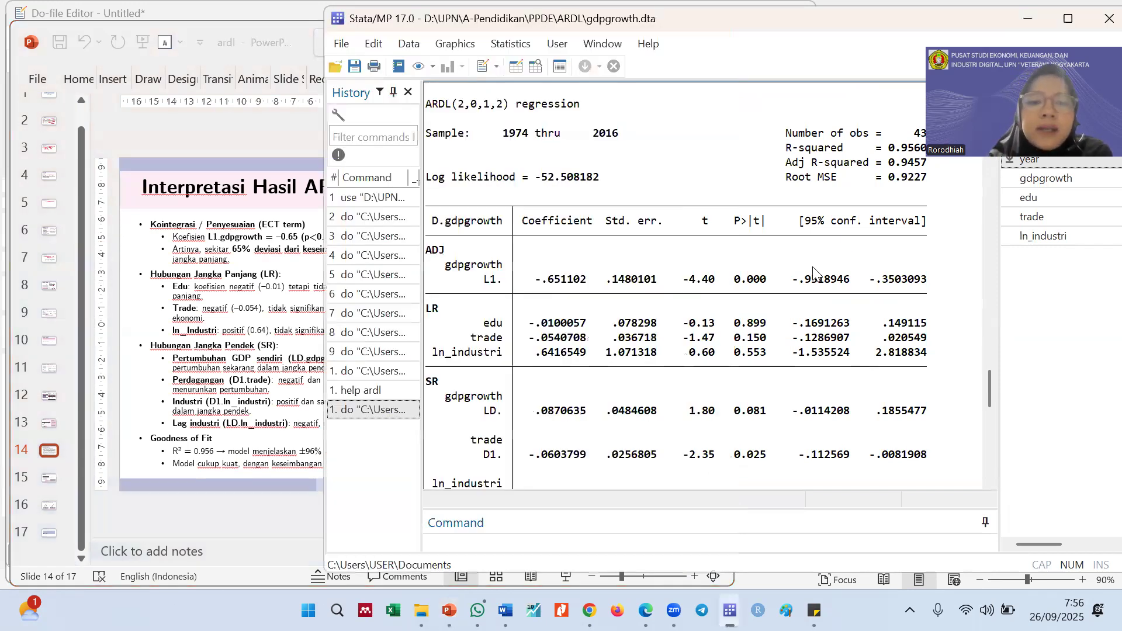
mouse_move(524, 280)
mouse_down()
mouse_move(545, 293)
mouse_move(543, 272)
mouse_up()
click(545, 279)
drag(771, 279, 729, 280)
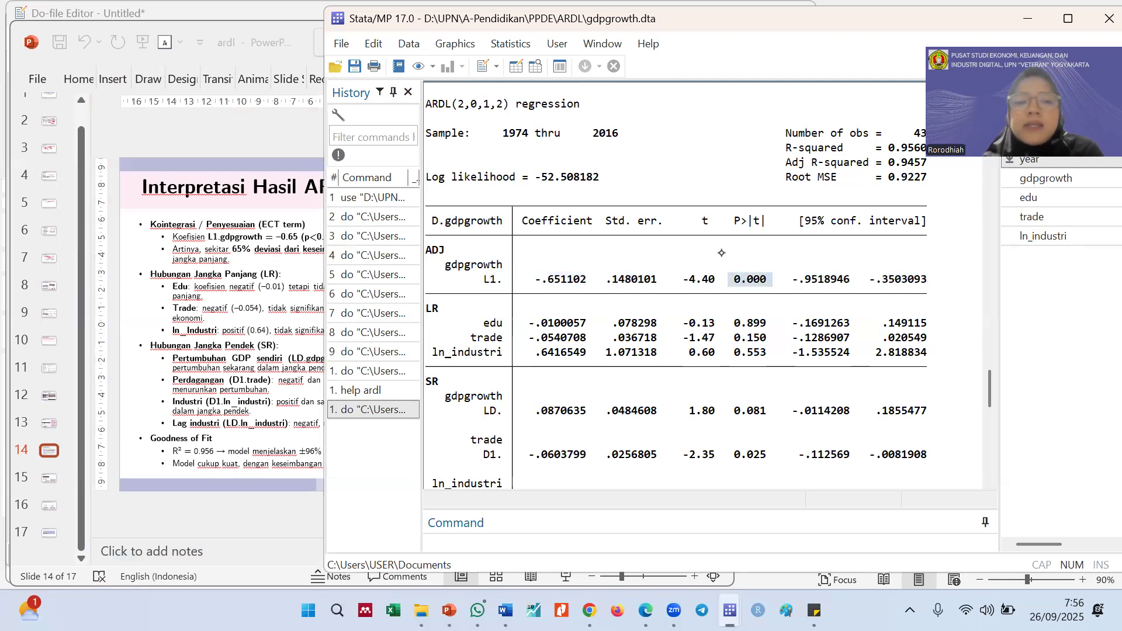
Return to the PowerPoint slide and highlight "65%" in the error-correction interpretation under Kointegrasi / Penyesuaian
click(270, 261)
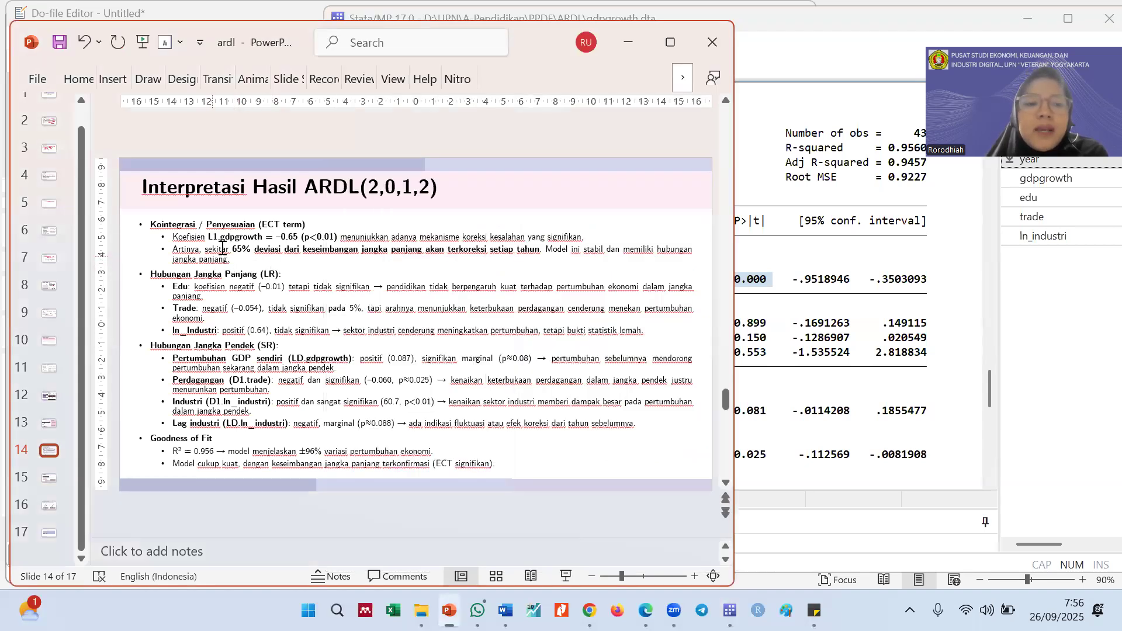
double_click(242, 251)
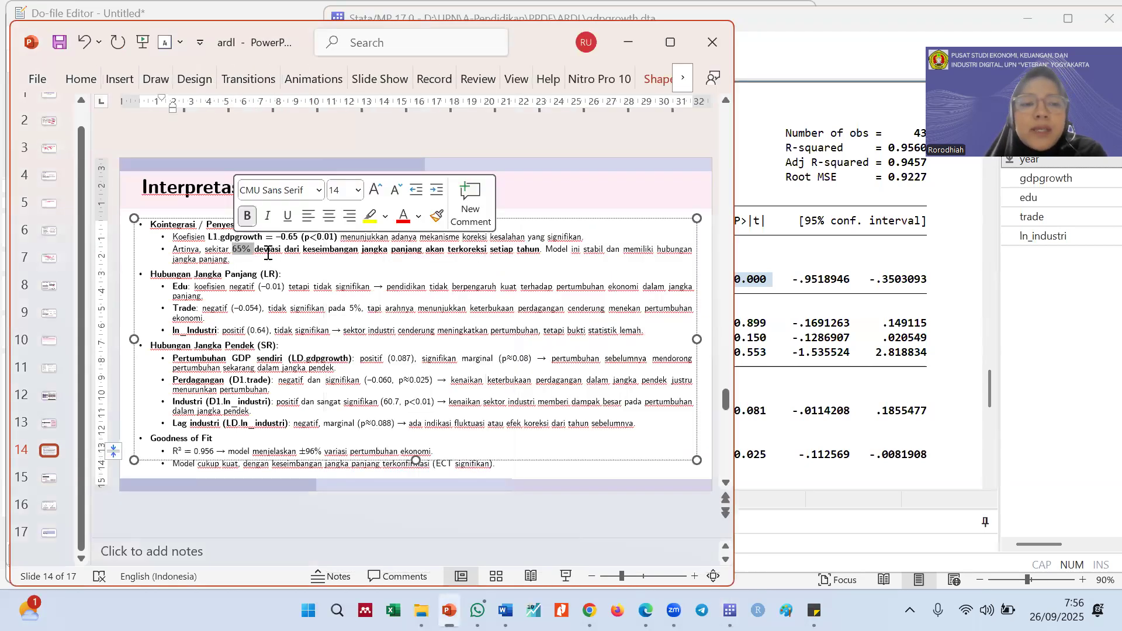
click(279, 254)
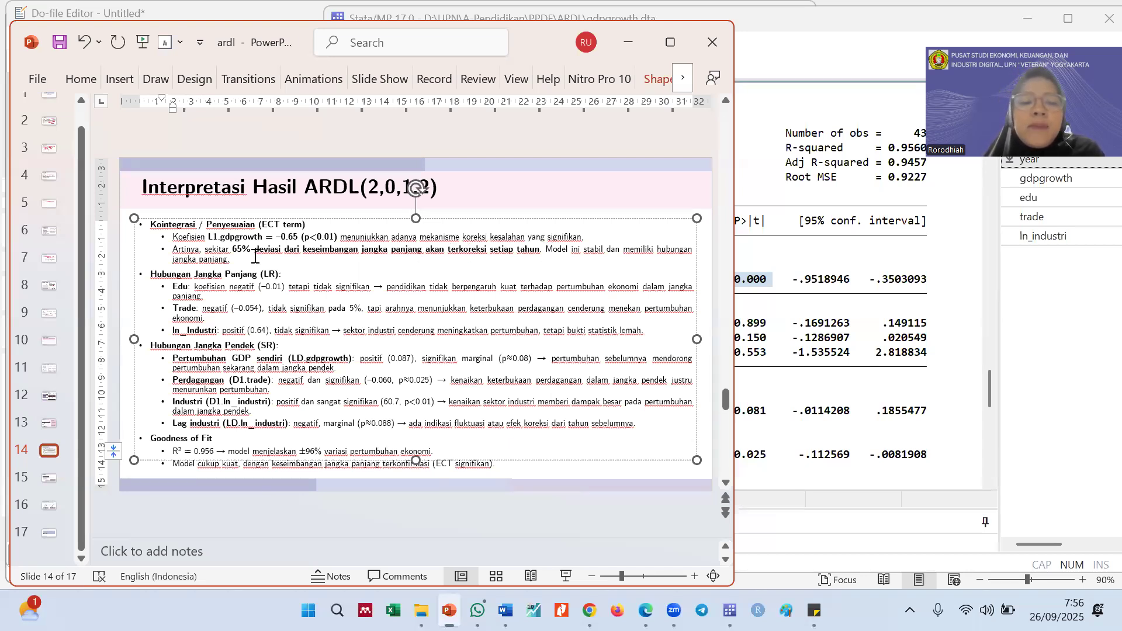
Highlight the long-run rows for edu, trade and ln_industri in the Stata table and compare them with the slide's interpretation
click(805, 355)
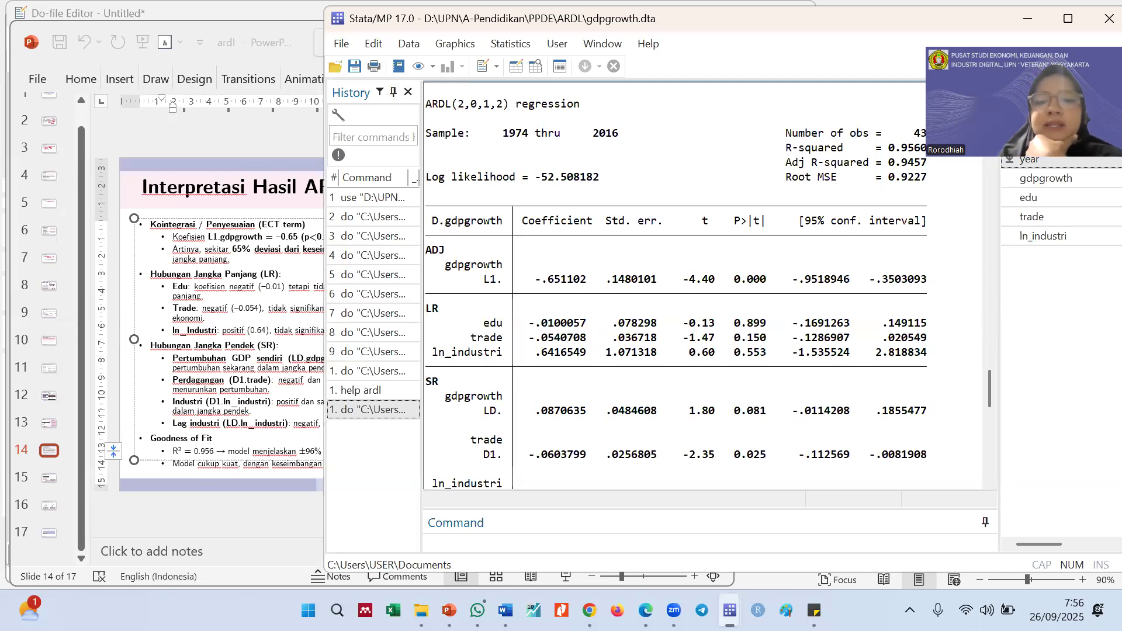
scroll(757, 351, up, 1)
scroll(756, 371, down, 1)
drag(740, 319, 767, 362)
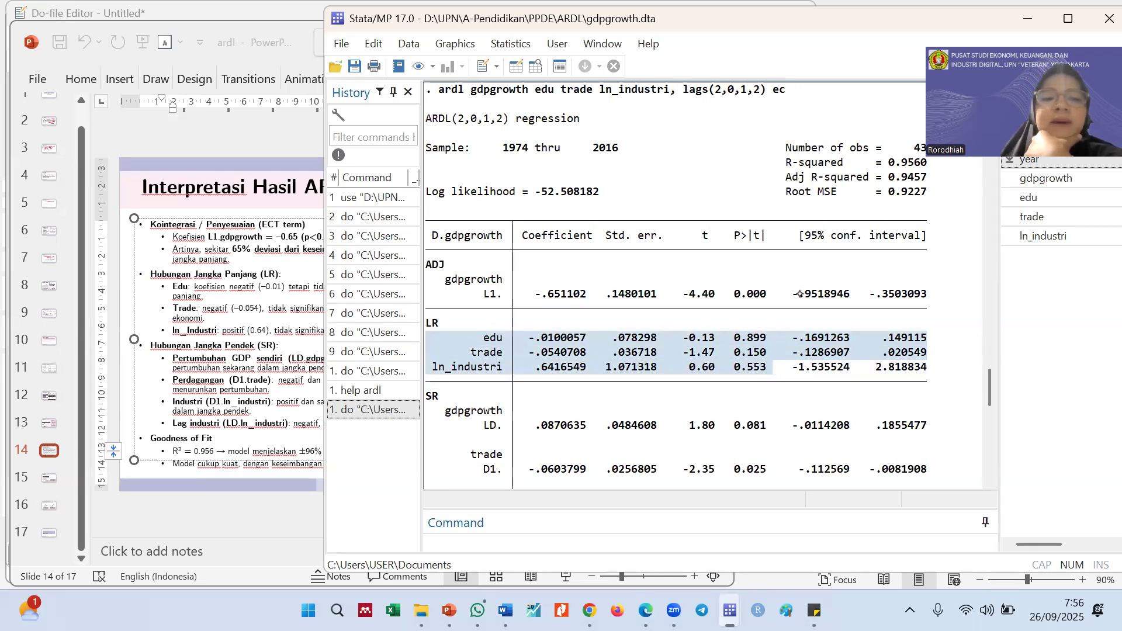
click(256, 331)
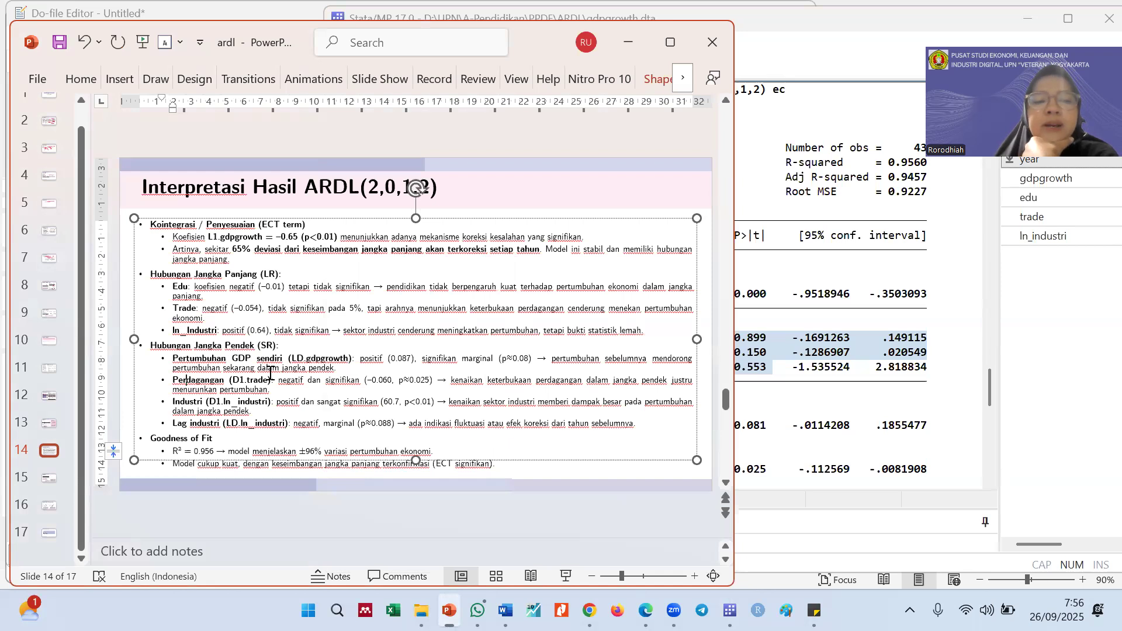
Examine the short-run section in Stata, highlighting the p-values of gdpgrowth LD. and trade D1
click(901, 410)
scroll(902, 411, down, 4)
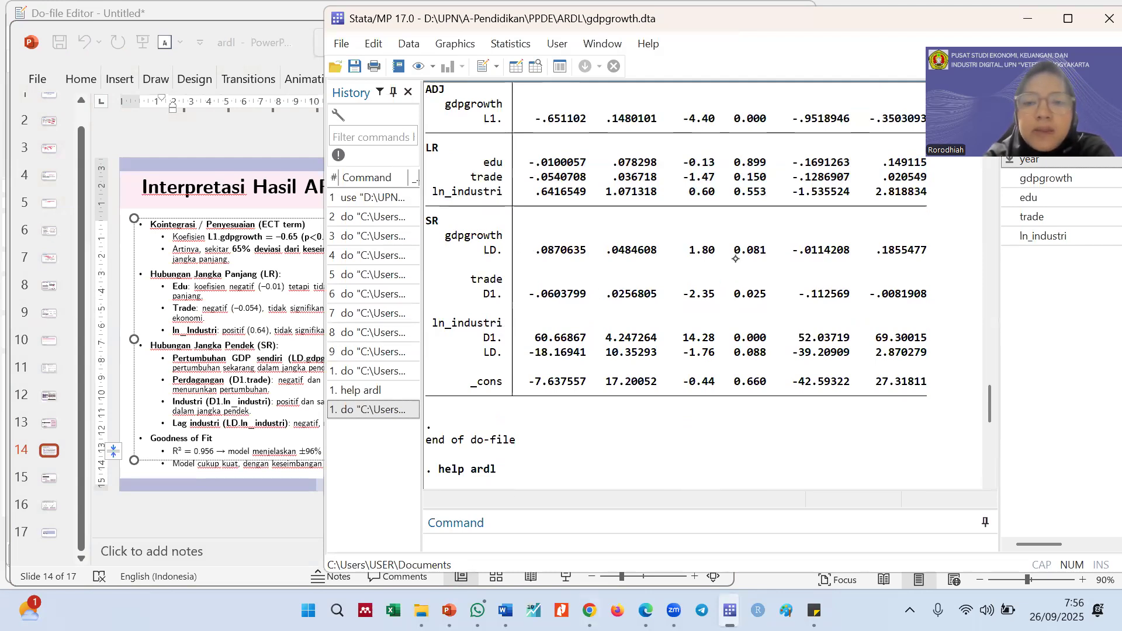
double_click(755, 250)
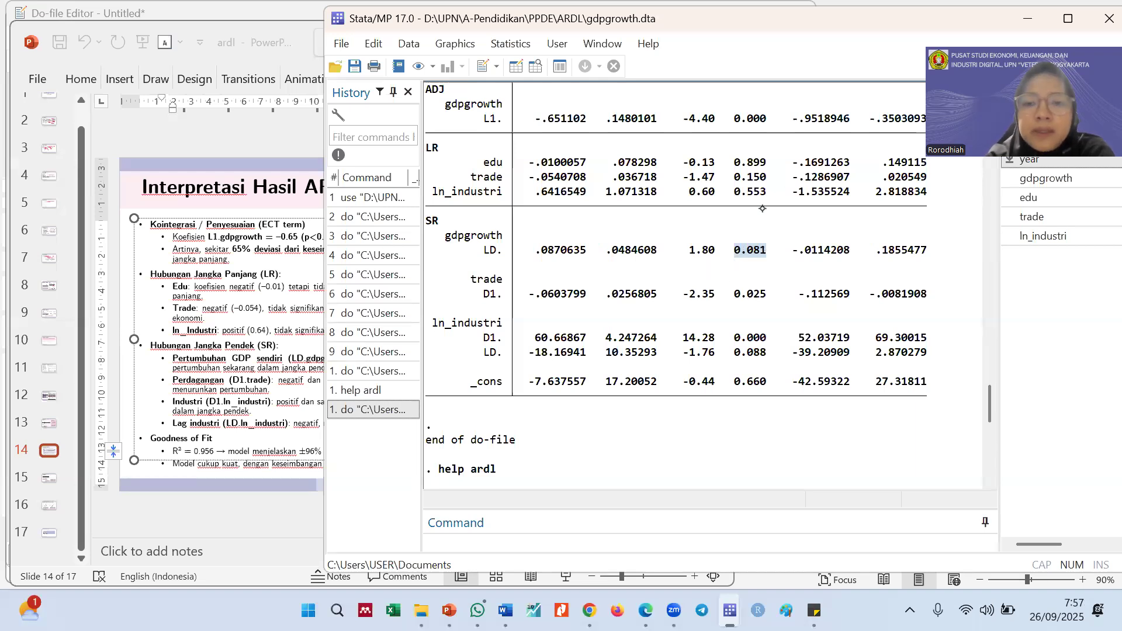
click(752, 258)
drag(736, 252, 760, 254)
drag(736, 295, 765, 297)
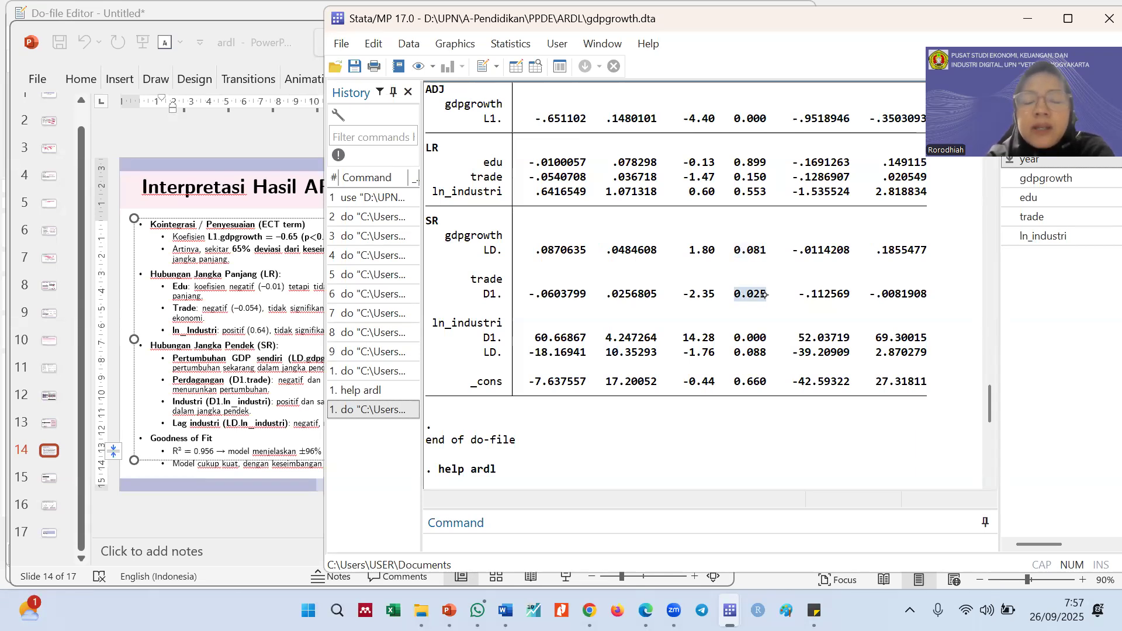
click(516, 391)
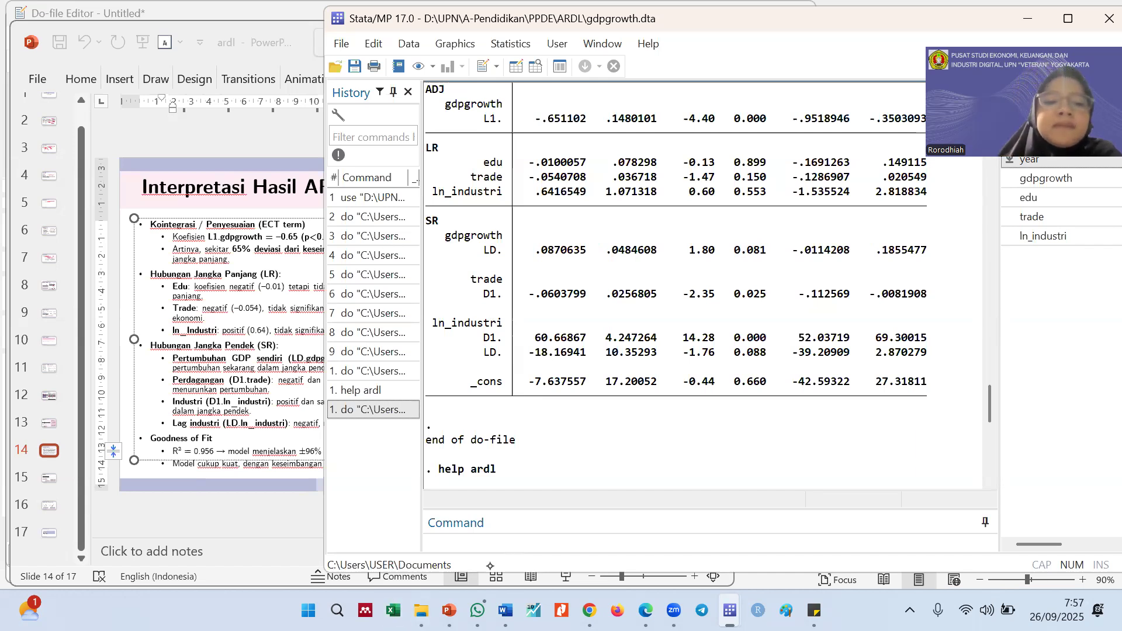
Read the slide's short-run Perdagangan point and highlight "D1" in its variable label
click(308, 389)
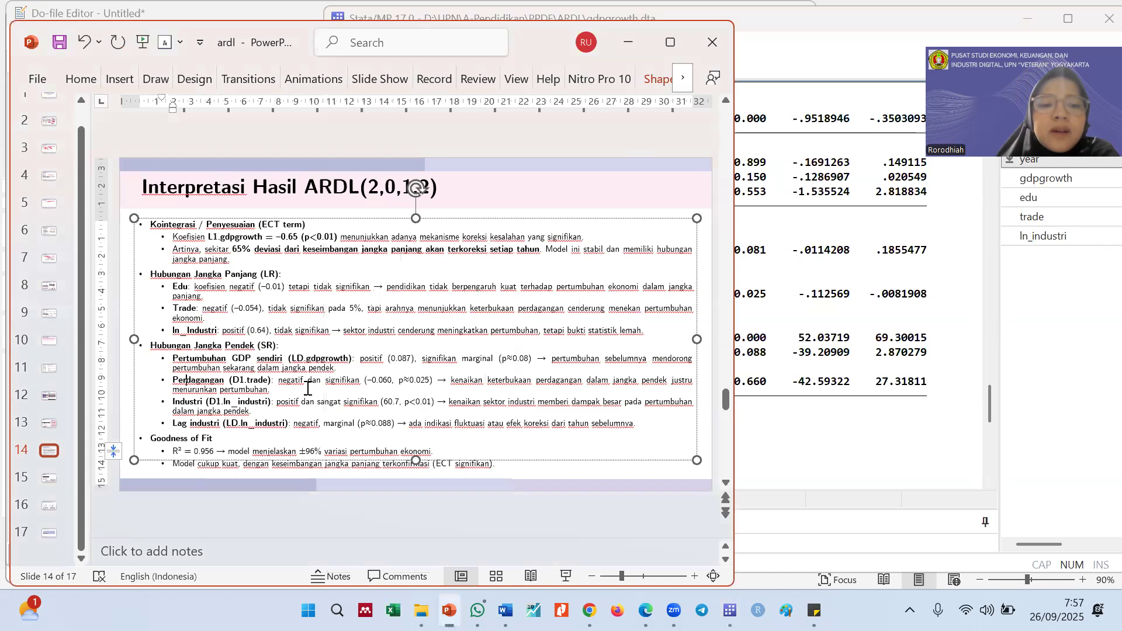
double_click(590, 381)
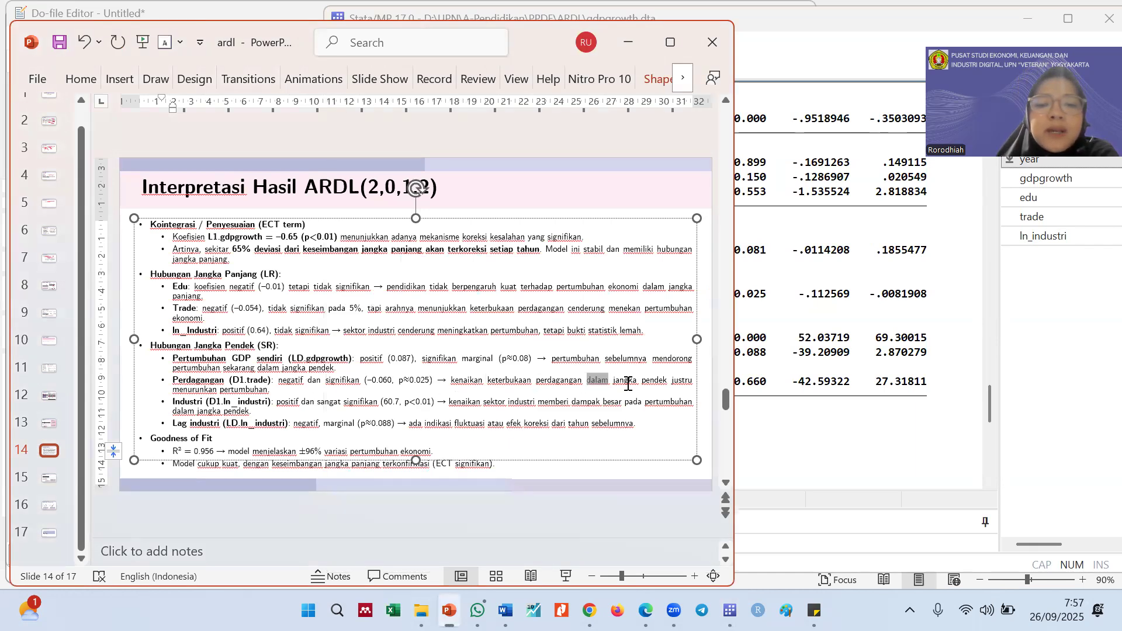
click(225, 390)
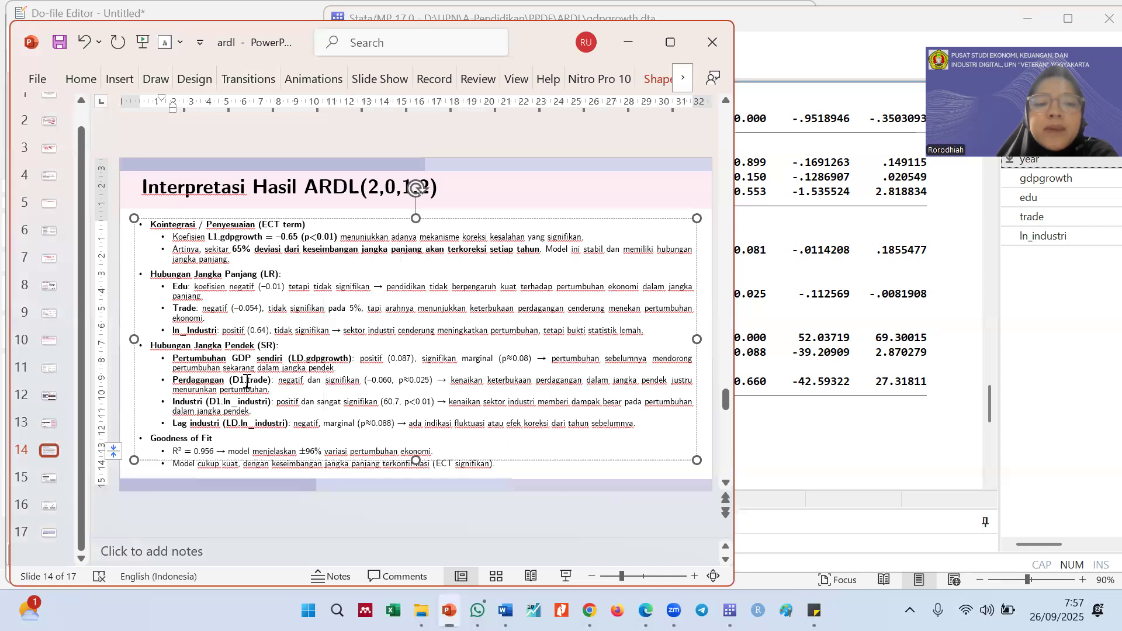
drag(246, 380, 234, 380)
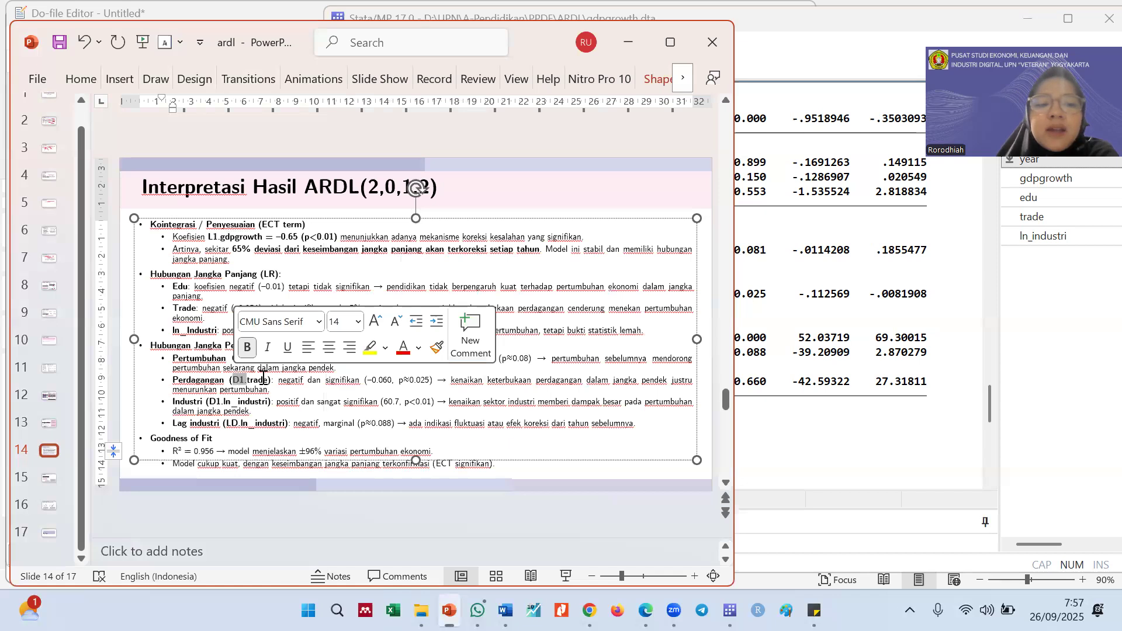
click(248, 381)
drag(244, 380, 231, 380)
Check the short-run coefficients and p-values of trade and ln_industri in the Stata output, highlighting the figures in their rows
click(805, 386)
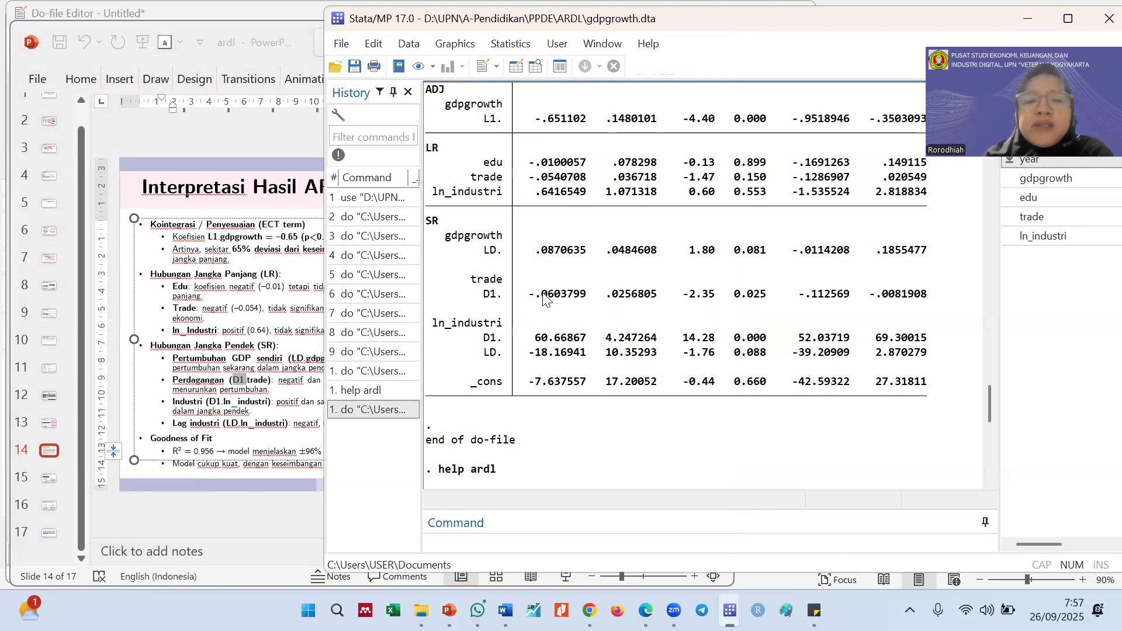
drag(529, 295, 585, 305)
drag(768, 297, 741, 298)
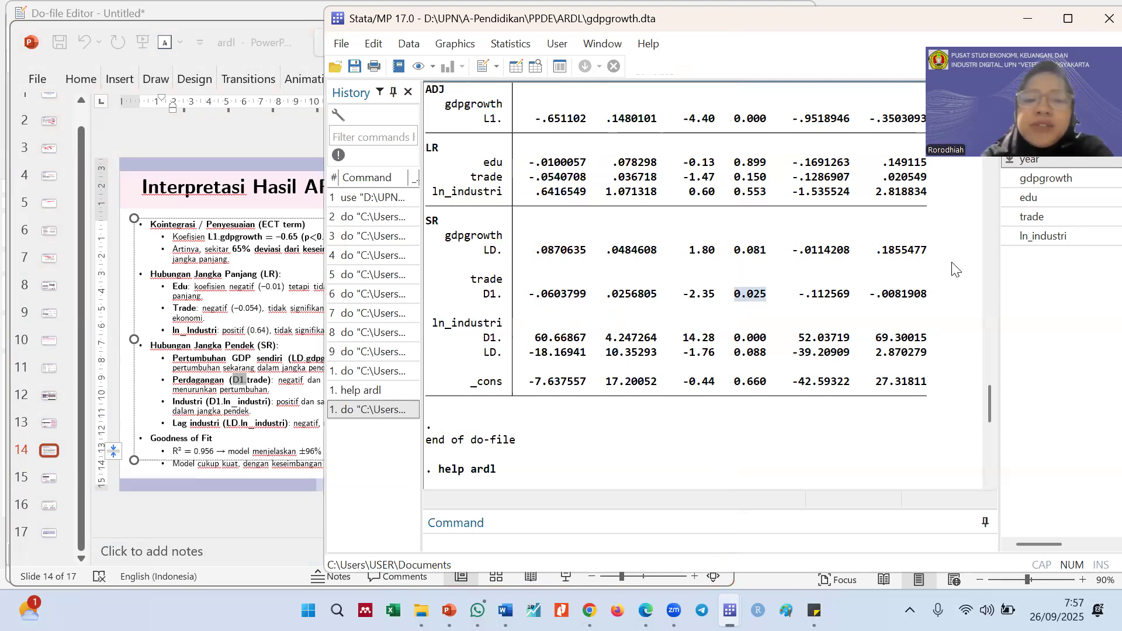
drag(735, 339, 760, 352)
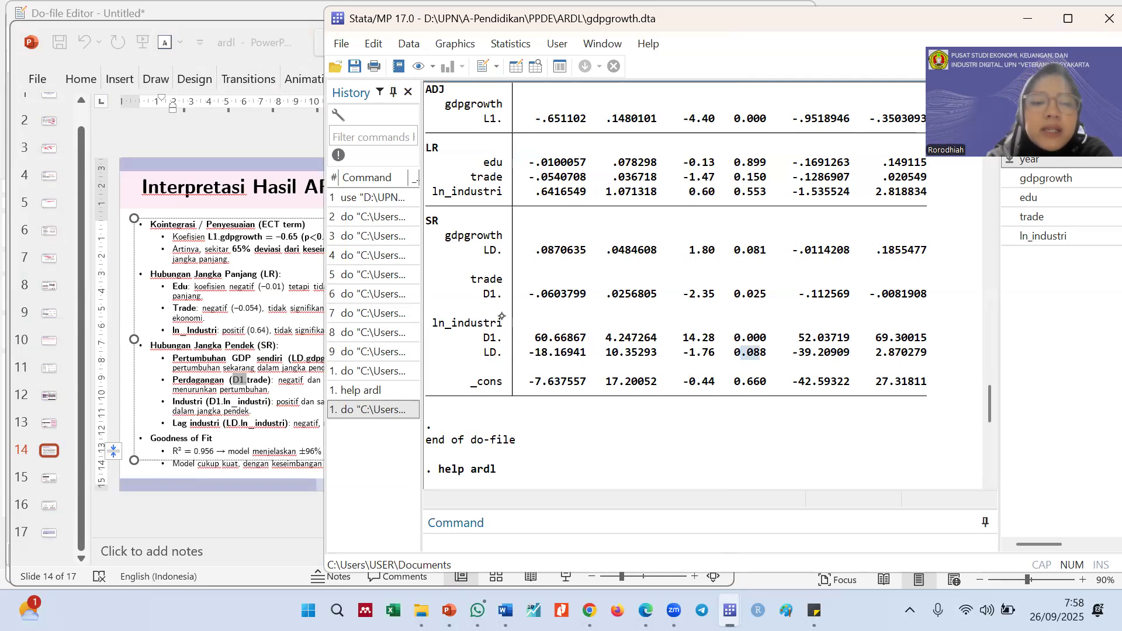
click(529, 350)
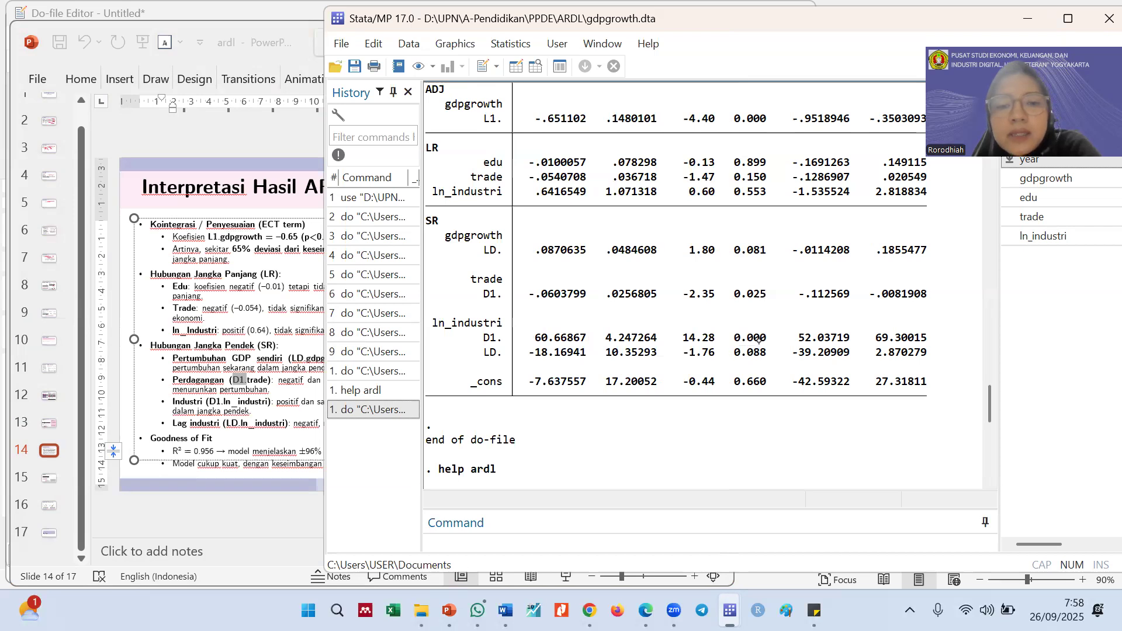
mouse_move(539, 337)
mouse_down()
mouse_move(549, 339)
mouse_move(532, 337)
mouse_up()
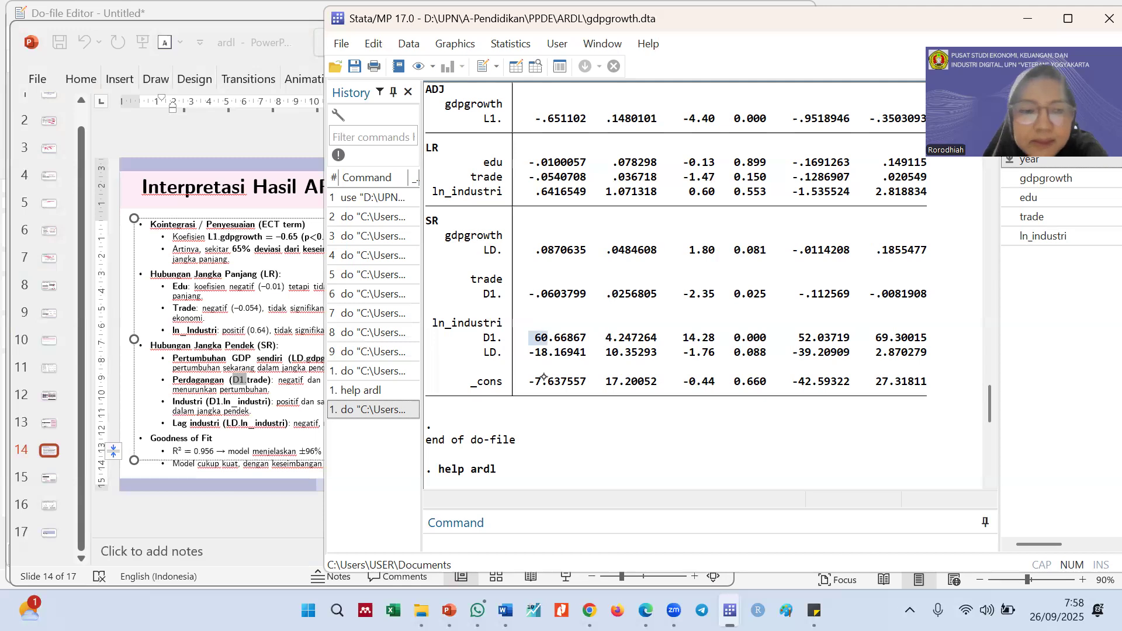
Read the slide's Goodness of Fit section and highlight the Adj R-squared value in the Stata regression header
click(161, 475)
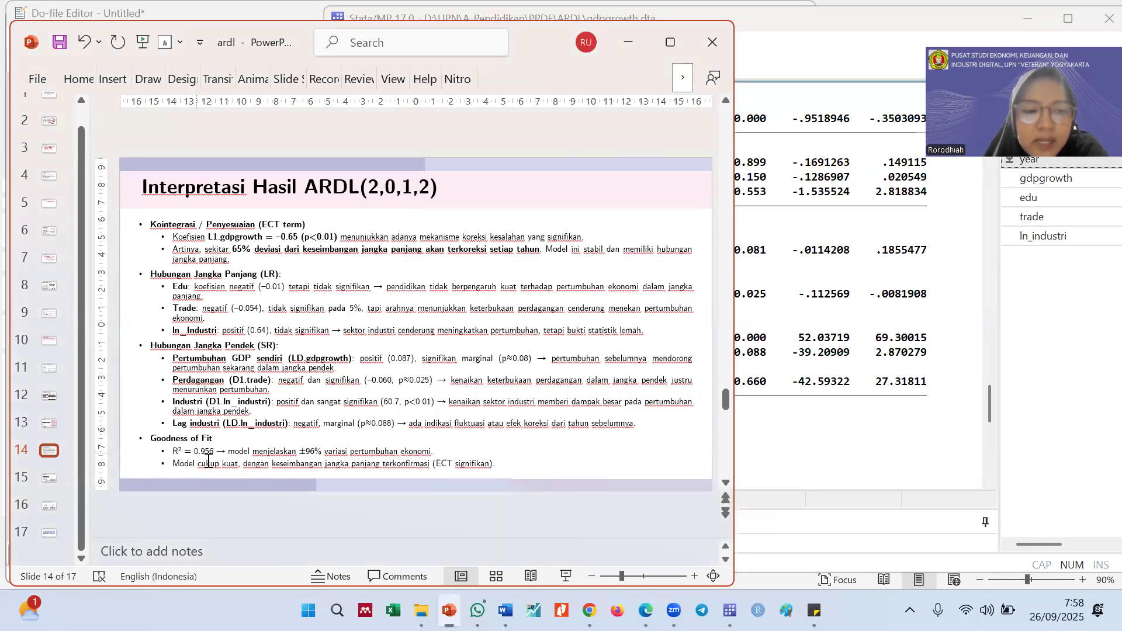
click(777, 444)
scroll(778, 444, up, 6)
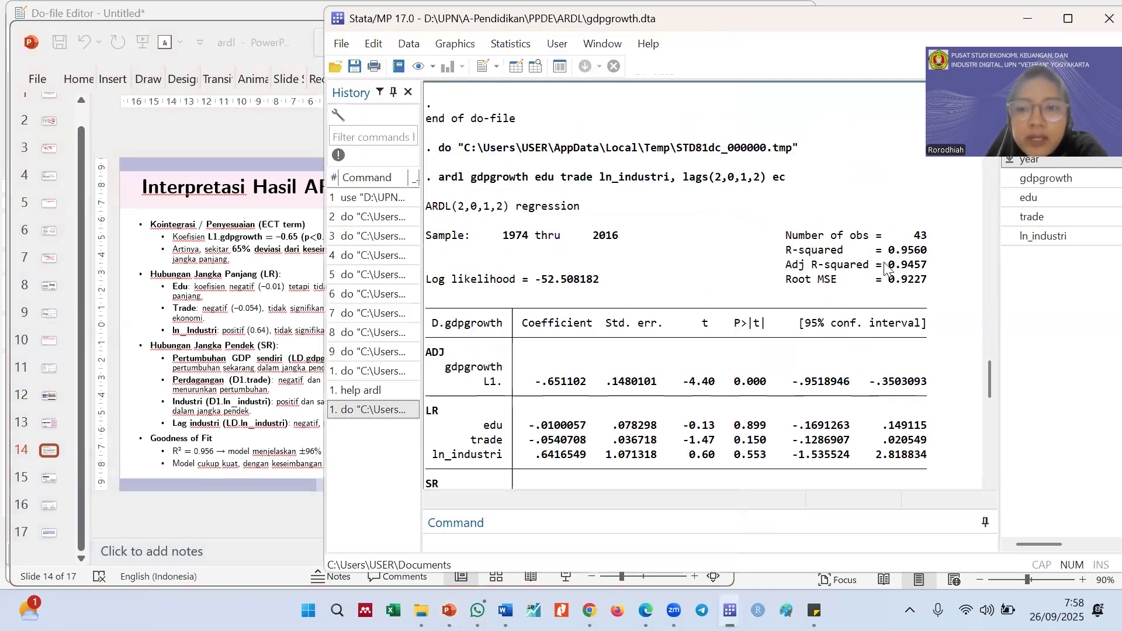
mouse_move(886, 266)
mouse_down()
mouse_move(924, 269)
mouse_move(887, 266)
mouse_up()
click(912, 271)
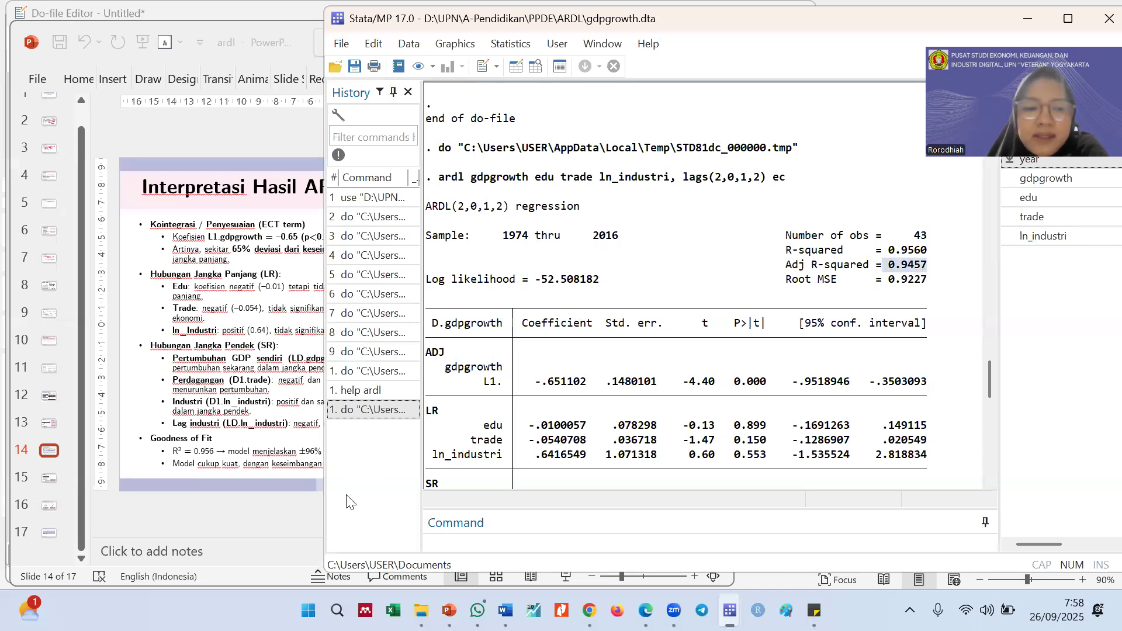
Show the Uji Diagnostik slide in PowerPoint, and return to Stata at the end of the bounds test output
click(201, 504)
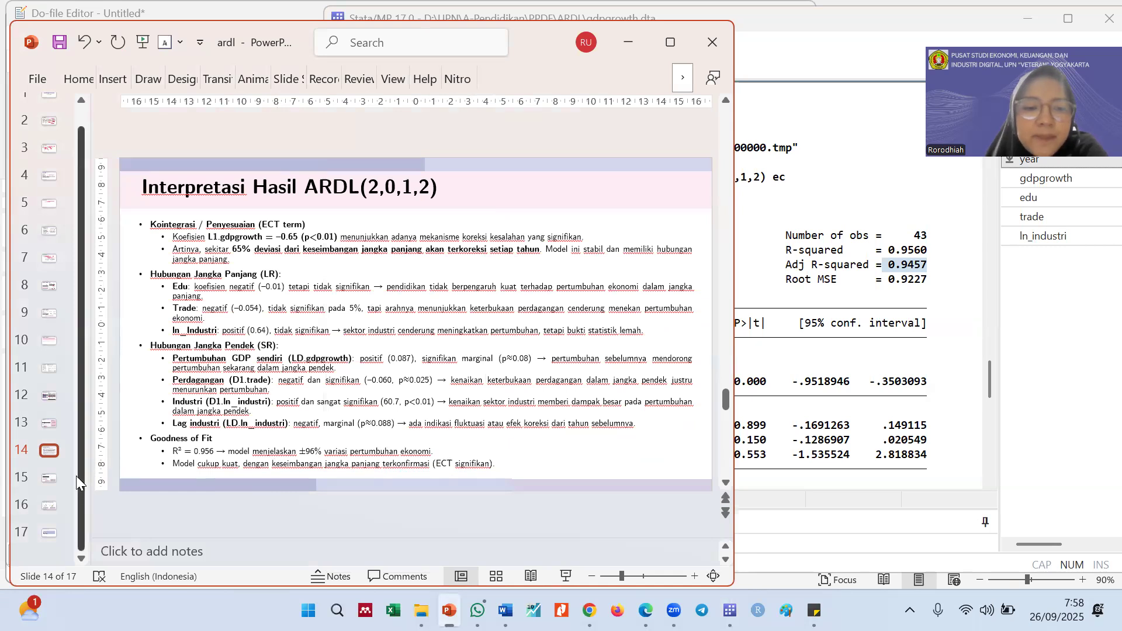
scroll(200, 454, down, 2)
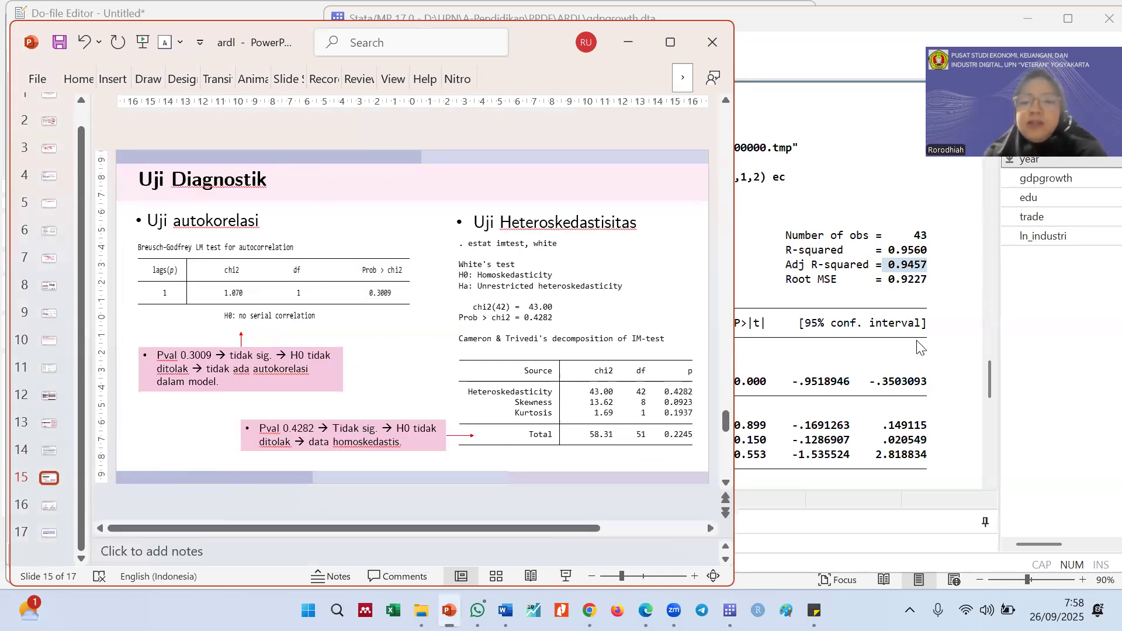
click(935, 350)
scroll(671, 383, down, 1)
scroll(671, 383, down, 15)
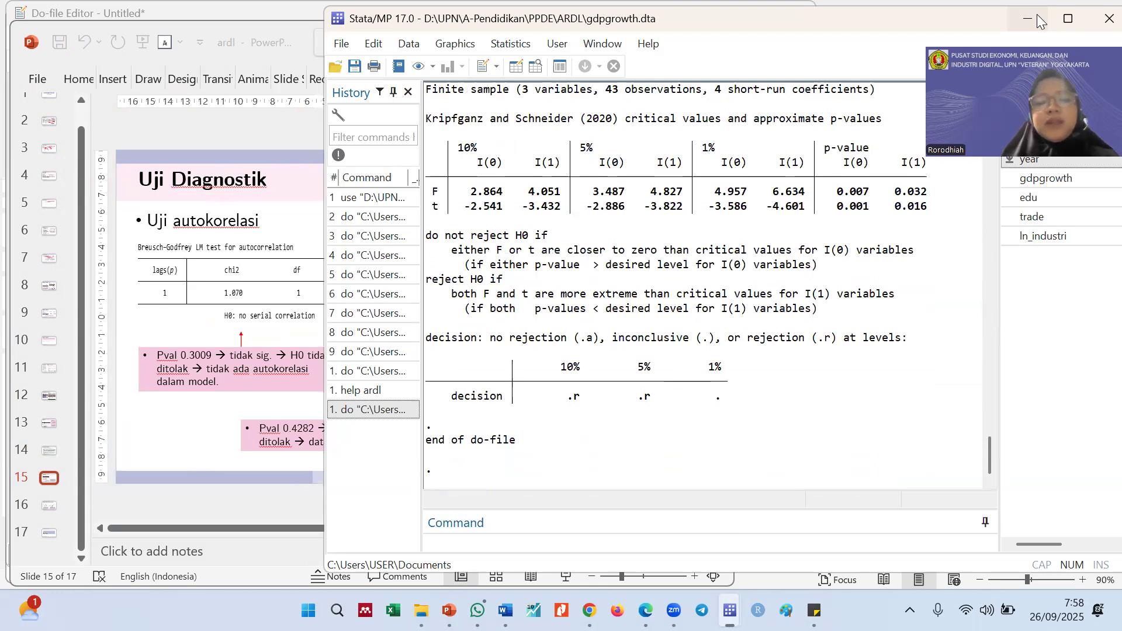
mouse_move(448, 611)
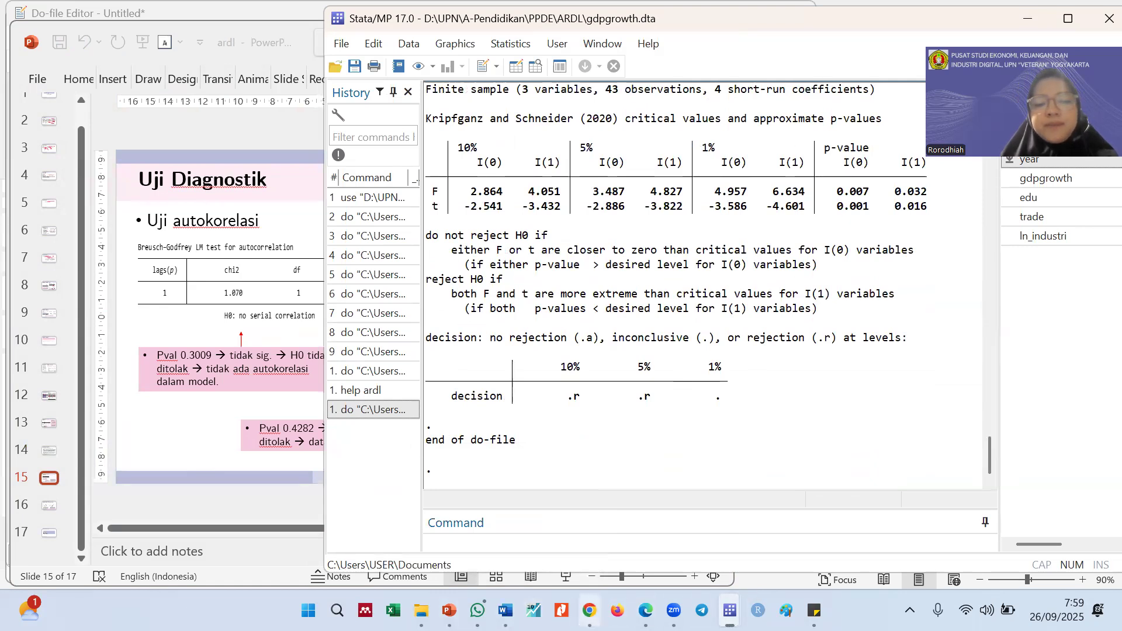
Add the comment "*Uji diagnostik" to the do-file, one blank line below the estat ectest command
mouse_move(506, 611)
mouse_move(729, 611)
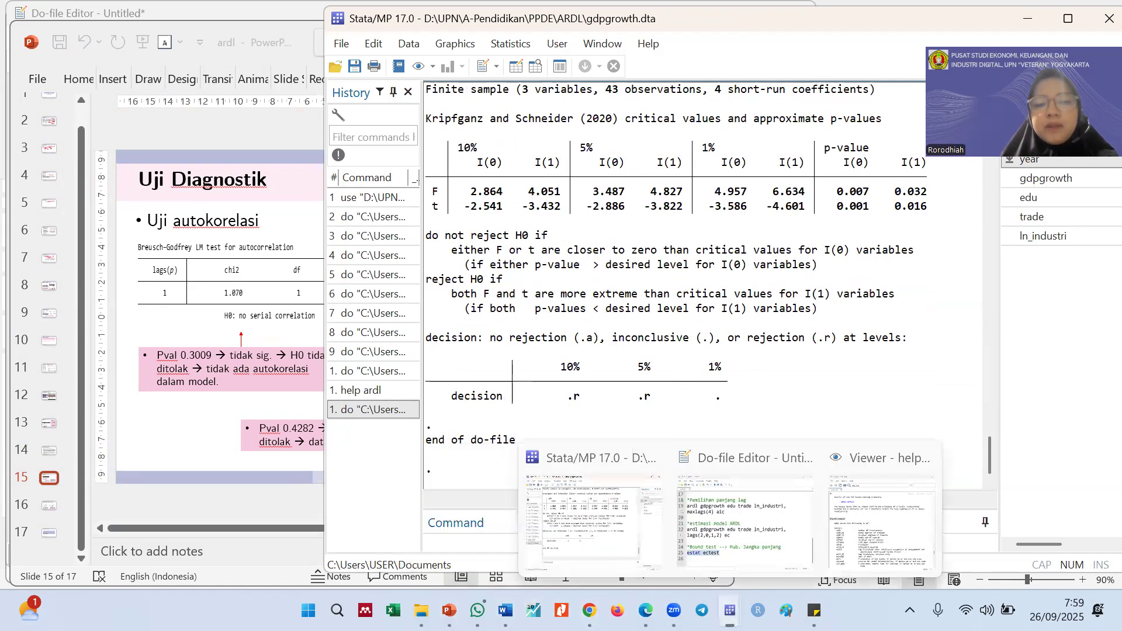
click(745, 520)
key(Return)
key(Return)
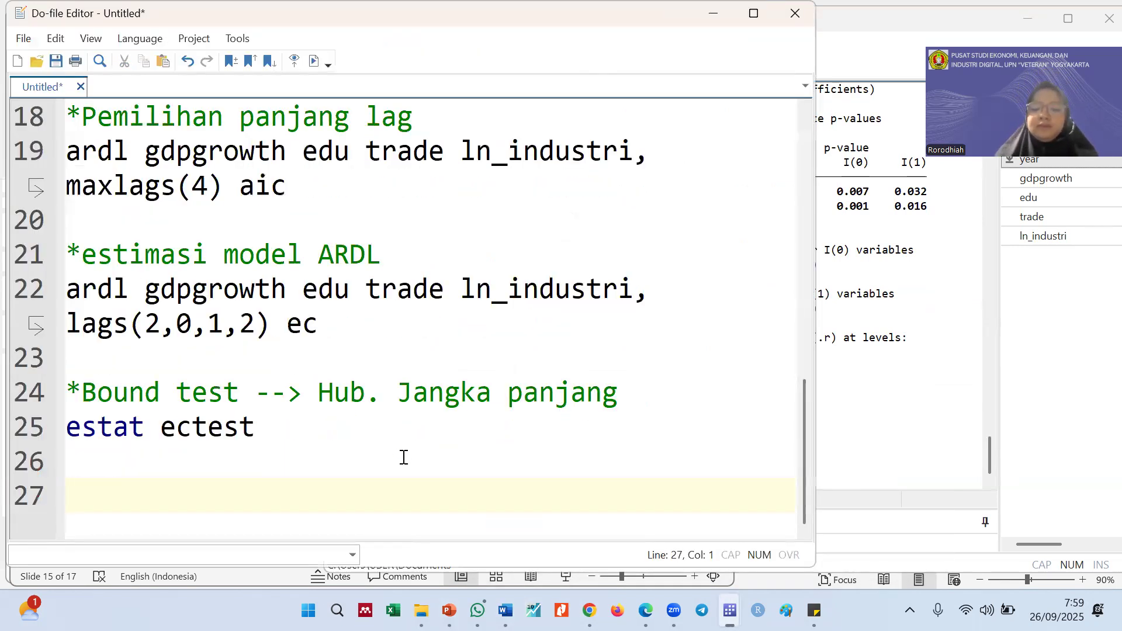
text(*U)
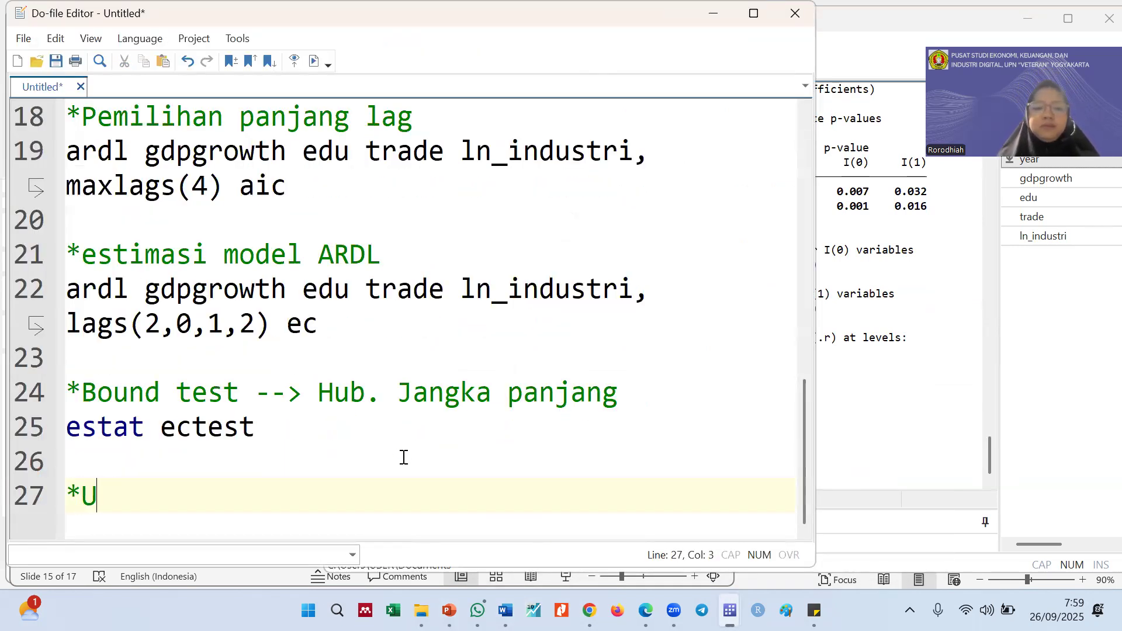
text(ji diag)
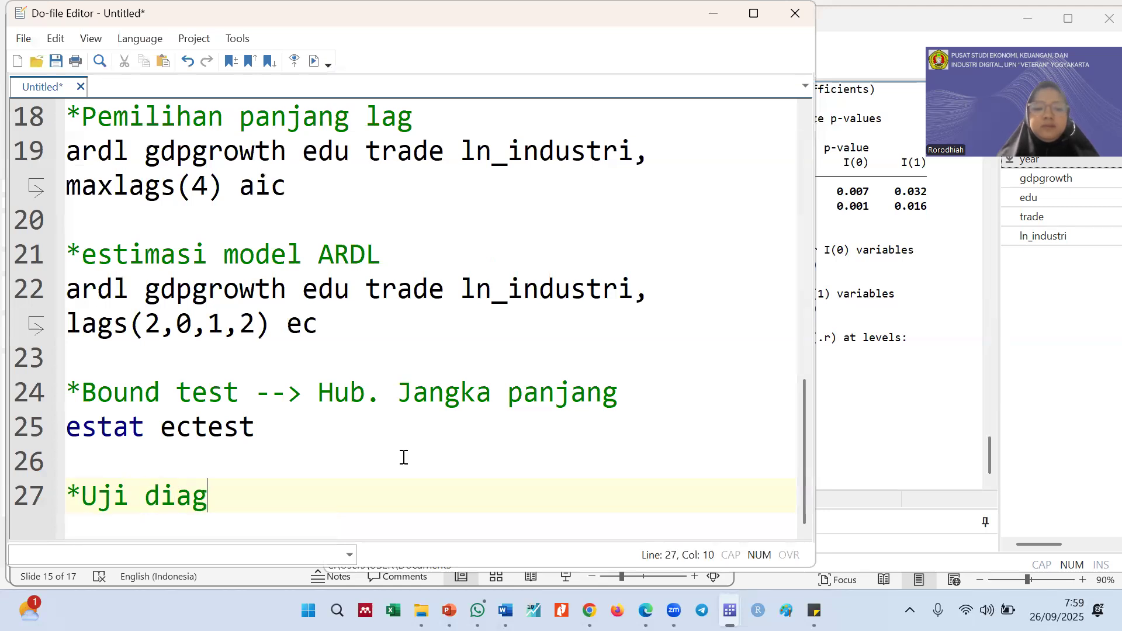
text(nostik)
key(Return)
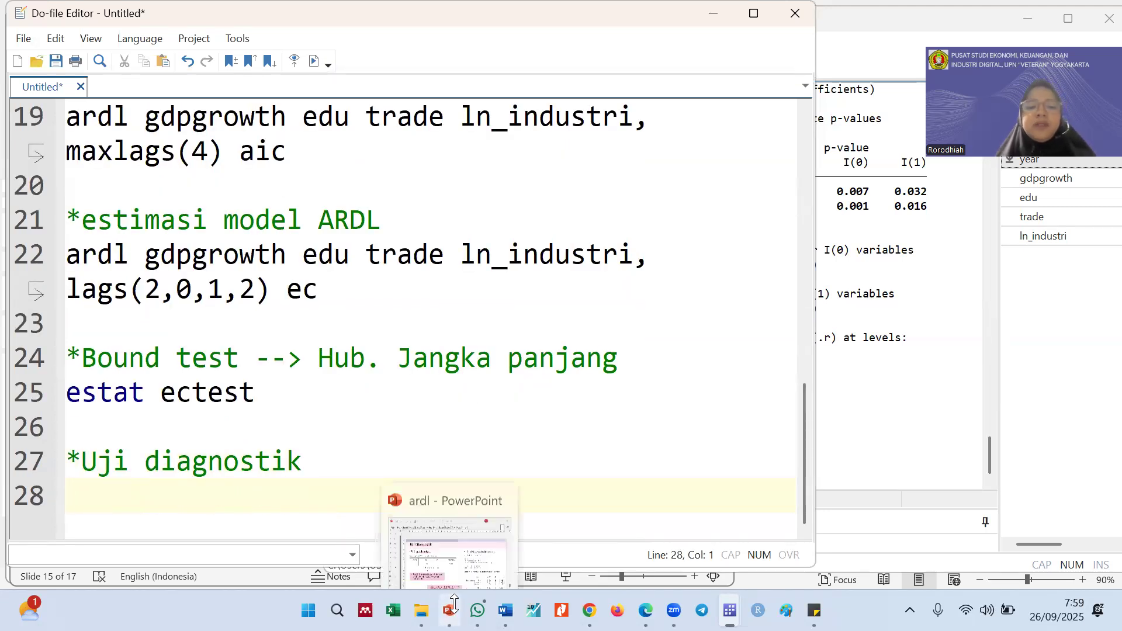
Consult the Uji Diagnostik slide and add the comment lines "*uji autokorelas" and "*uji heteroskedastis" to the do-file, separated by a blank line
click(444, 494)
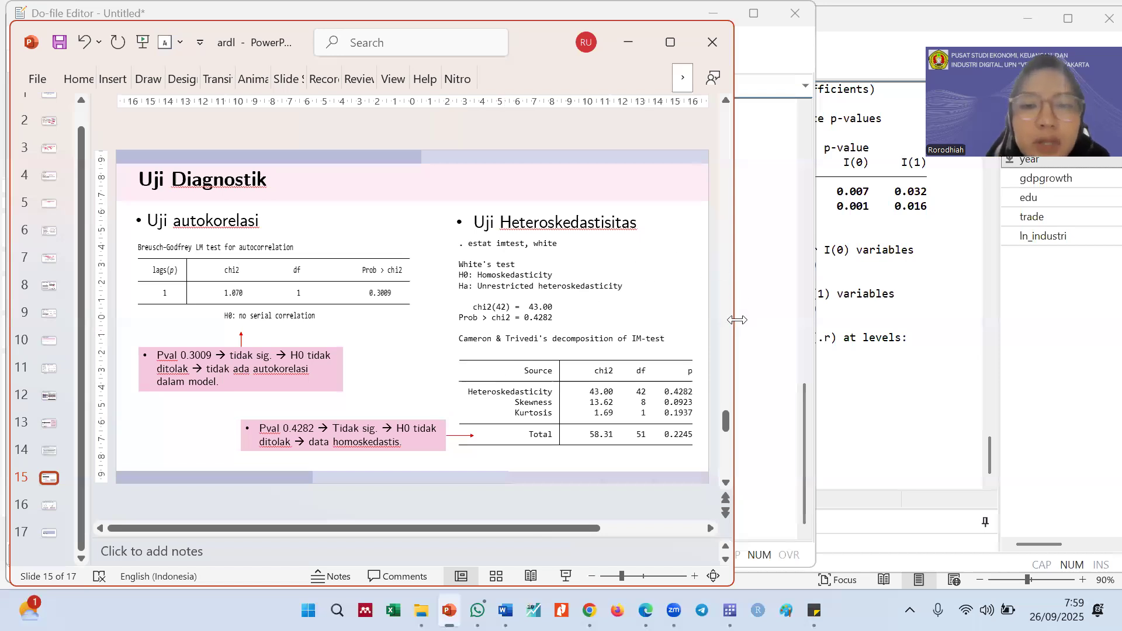
click(767, 340)
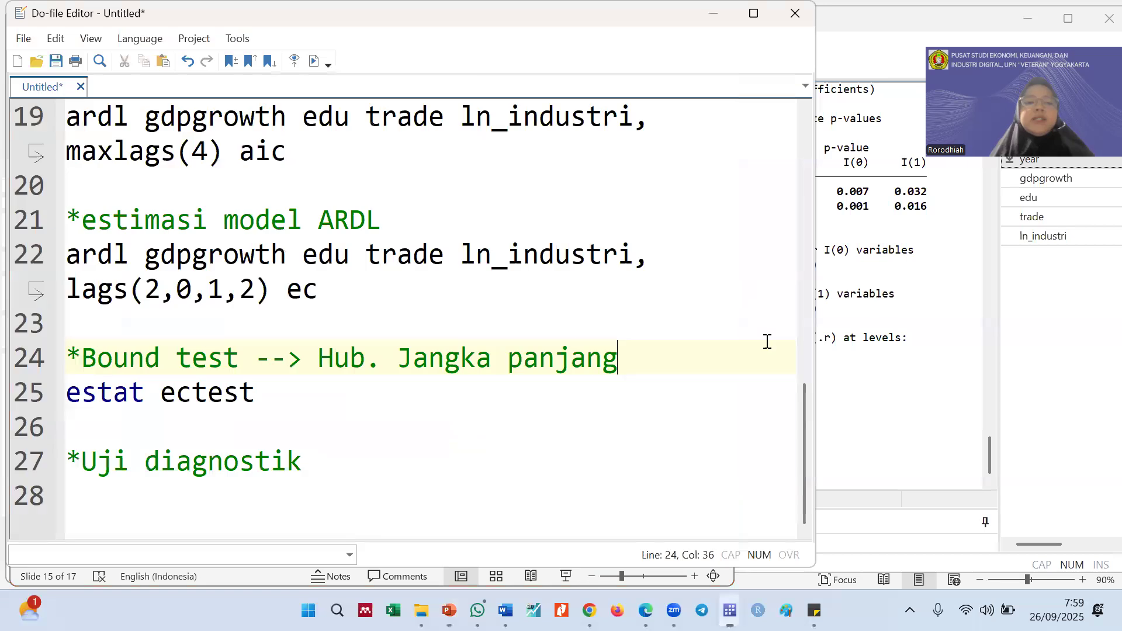
click(242, 497)
text(*uji au)
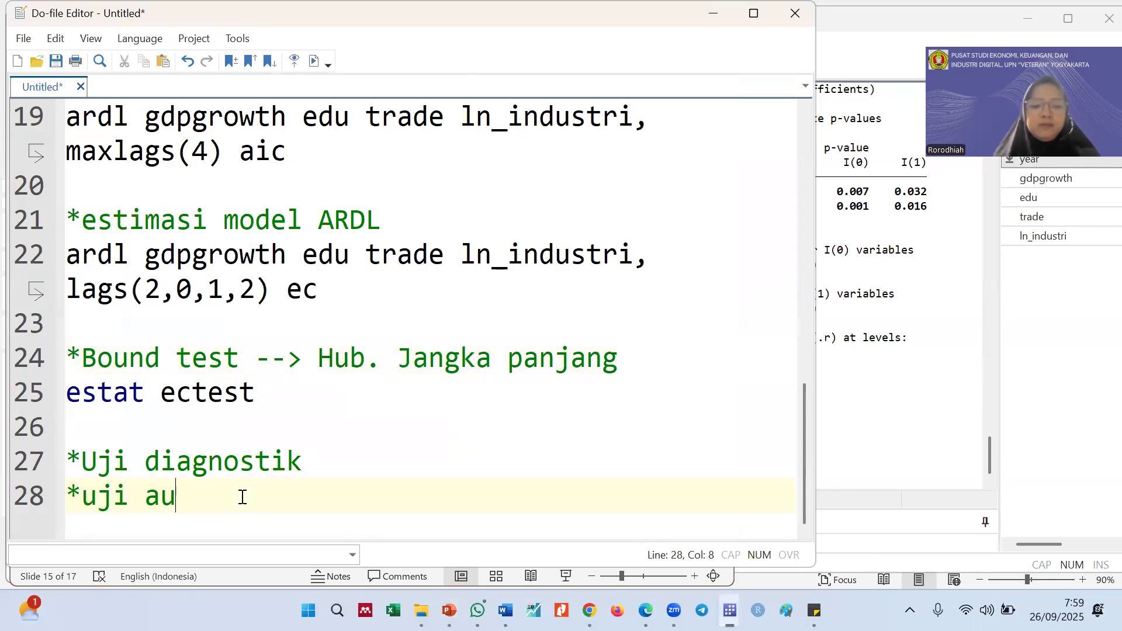
text(tokorelas)
key(Return)
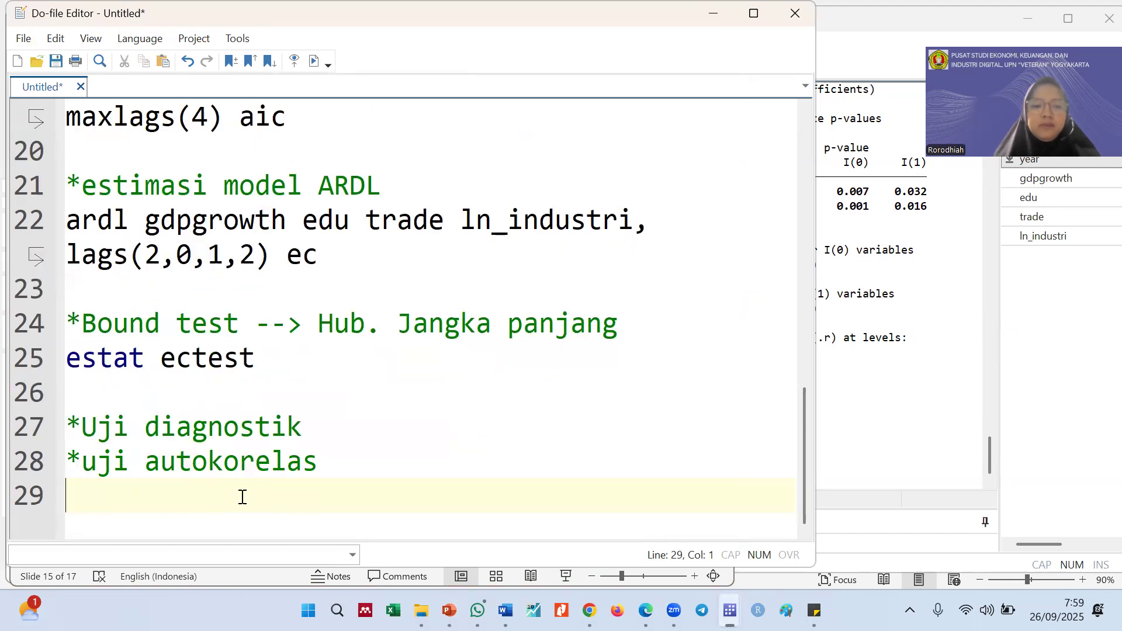
key(Return)
text(*uji )
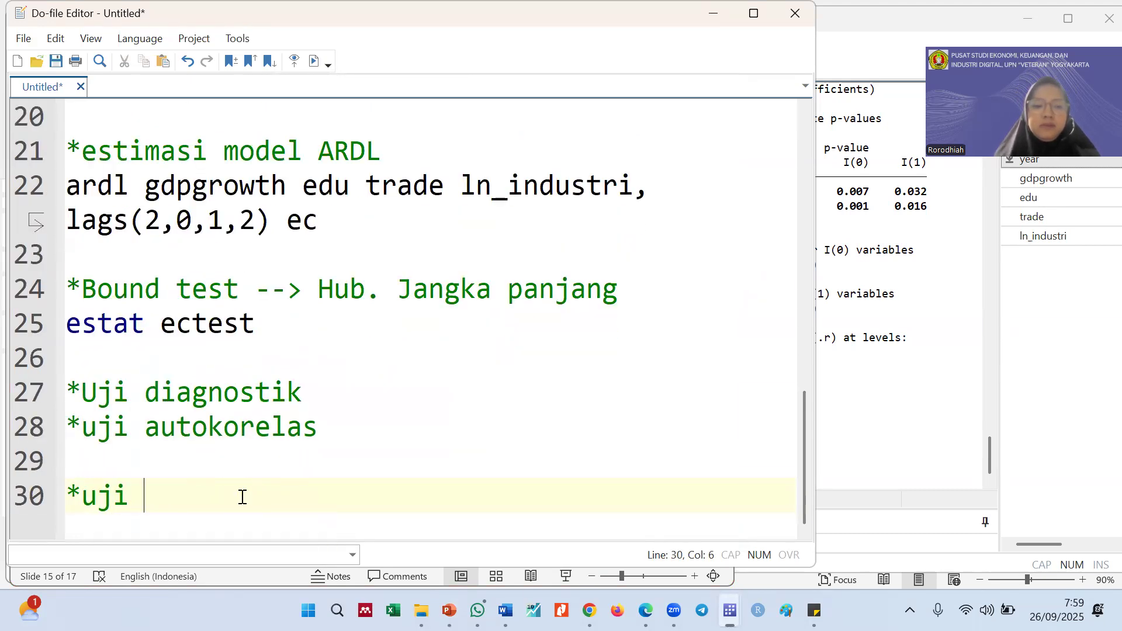
text(hetero)
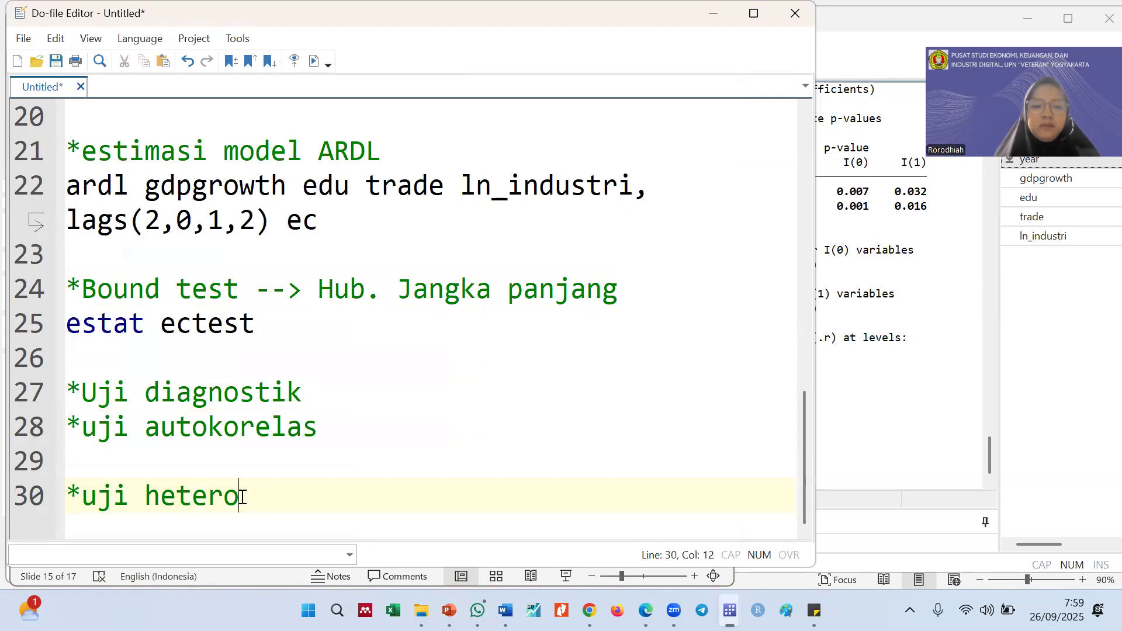
text(skedastis)
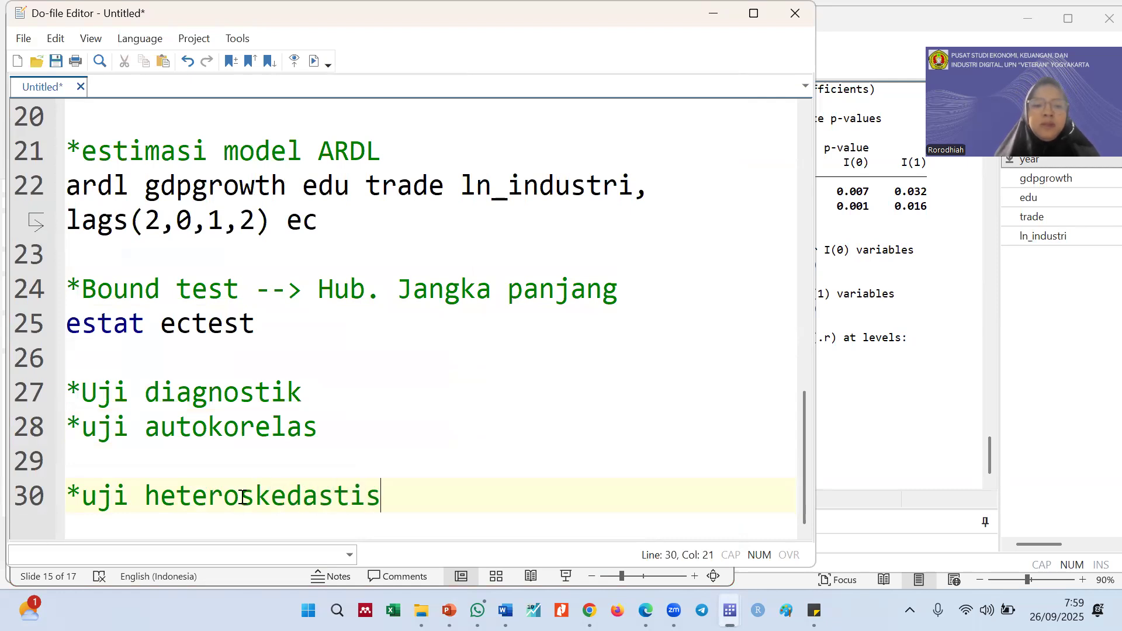
Insert an extra empty line in the do-file below the autocorrelation test comment
click(160, 445)
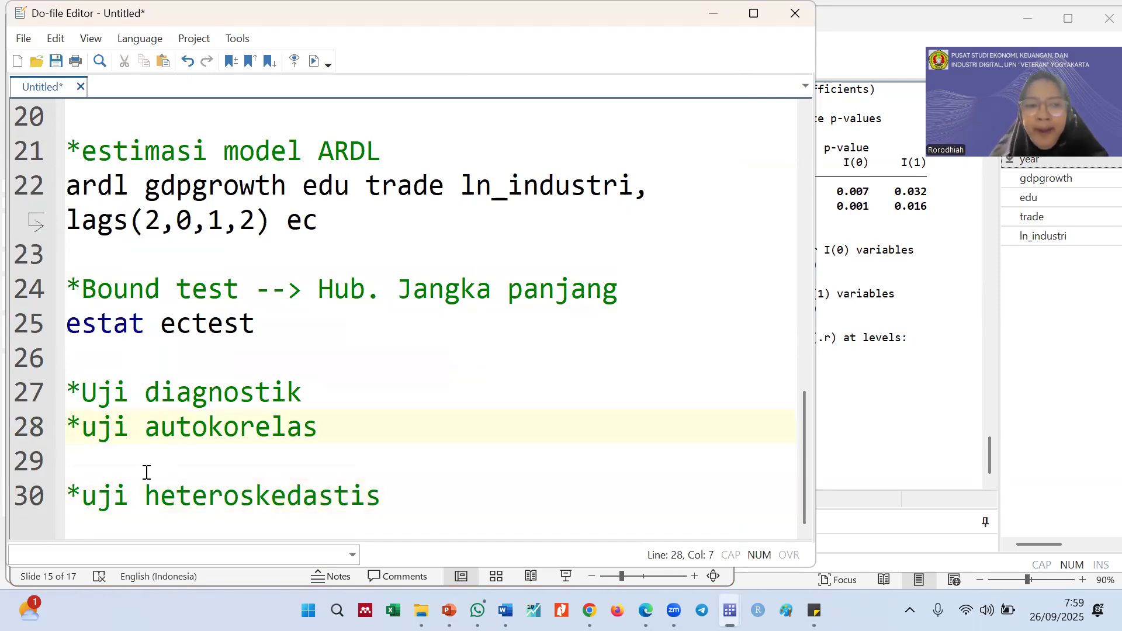
key(Return)
key(Up)
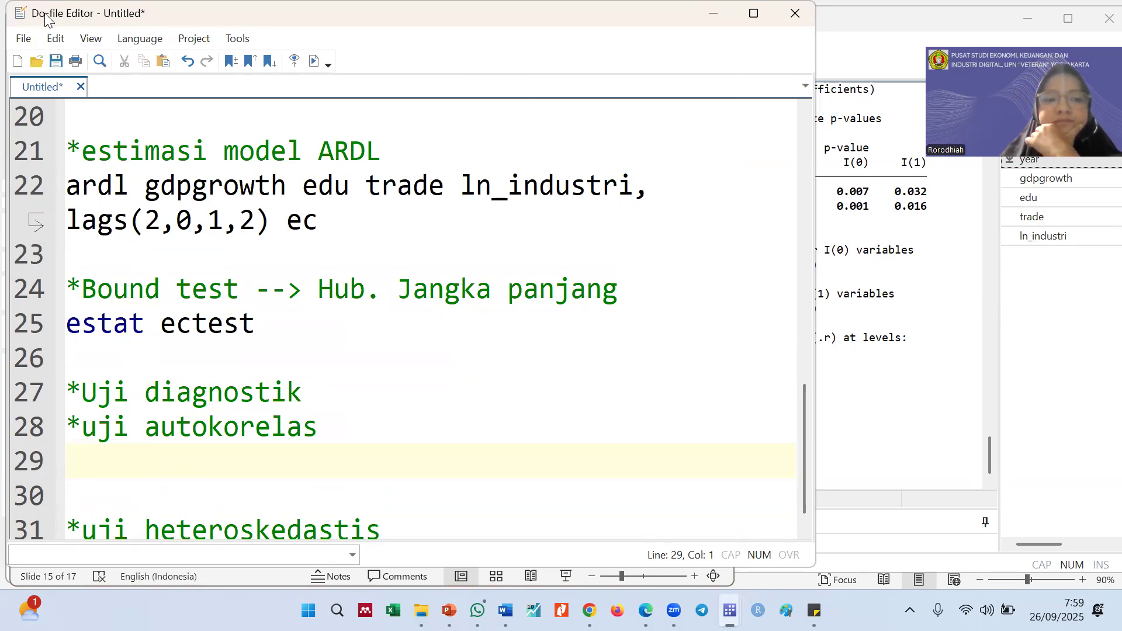
Resize the Do-file Editor to the full screen height and widen it so the ARDL command wraps less, with PowerPoint minimised
drag(45, 15, 0, 0)
click(471, 181)
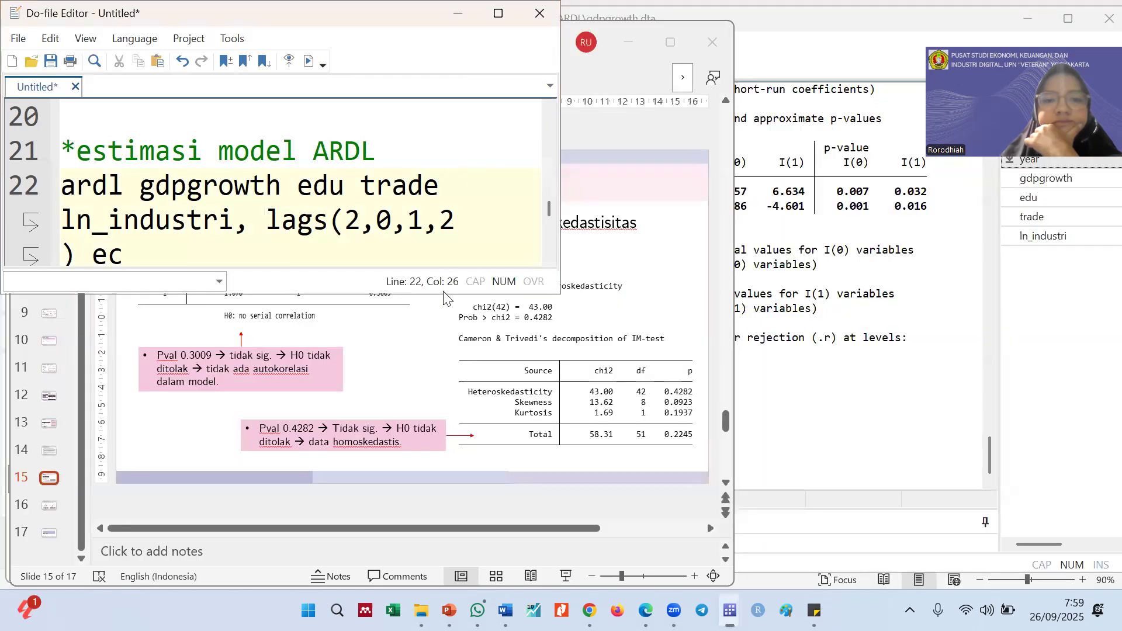
drag(446, 295, 446, 578)
click(614, 462)
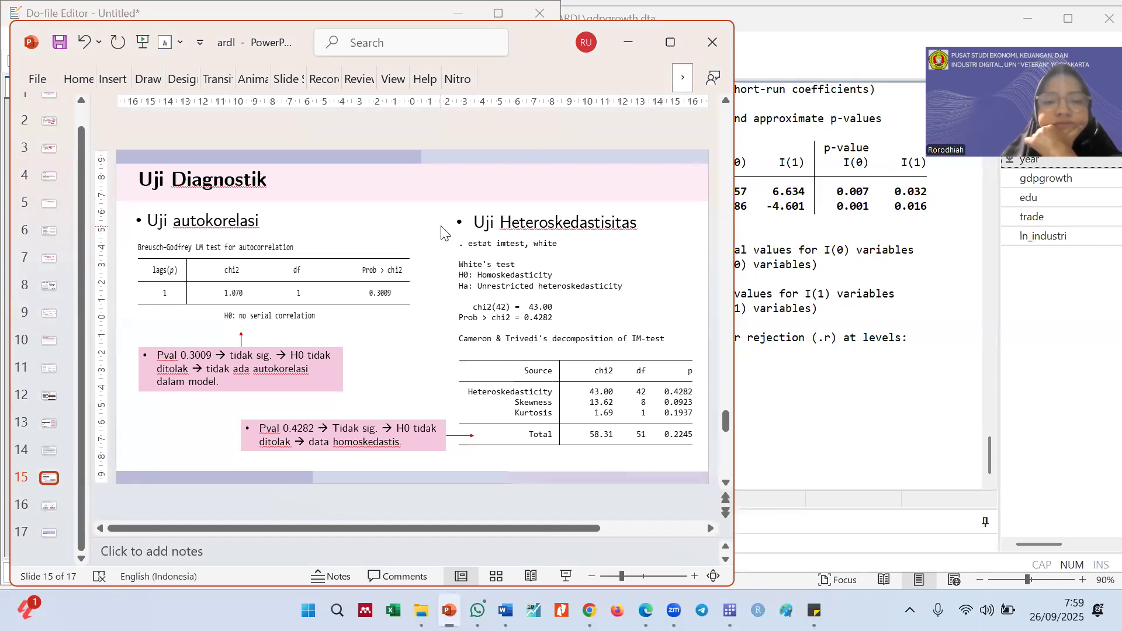
click(628, 43)
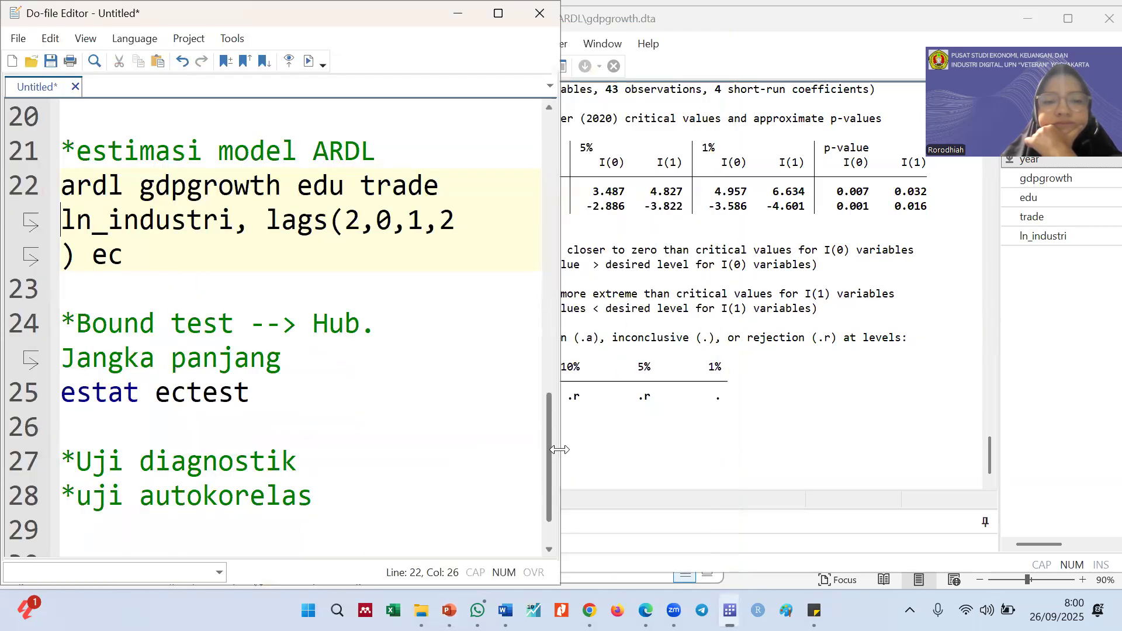
drag(561, 449, 708, 450)
Write the command "estat bgodfrey" on line 29 below the autocorrelation comment and run only that line
click(130, 458)
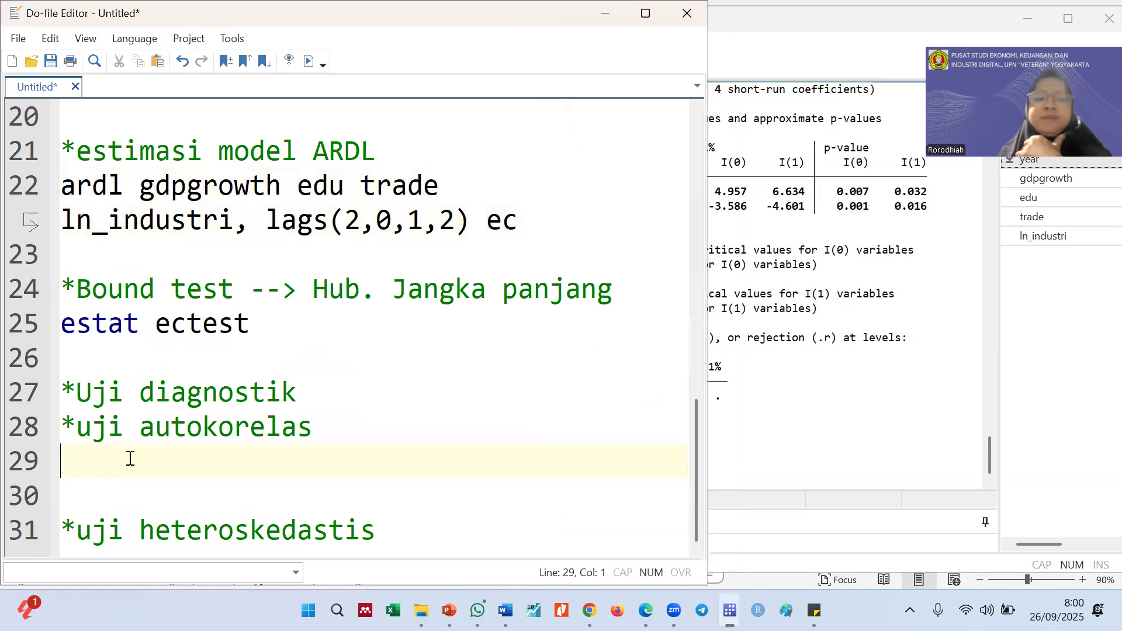
text(estat b)
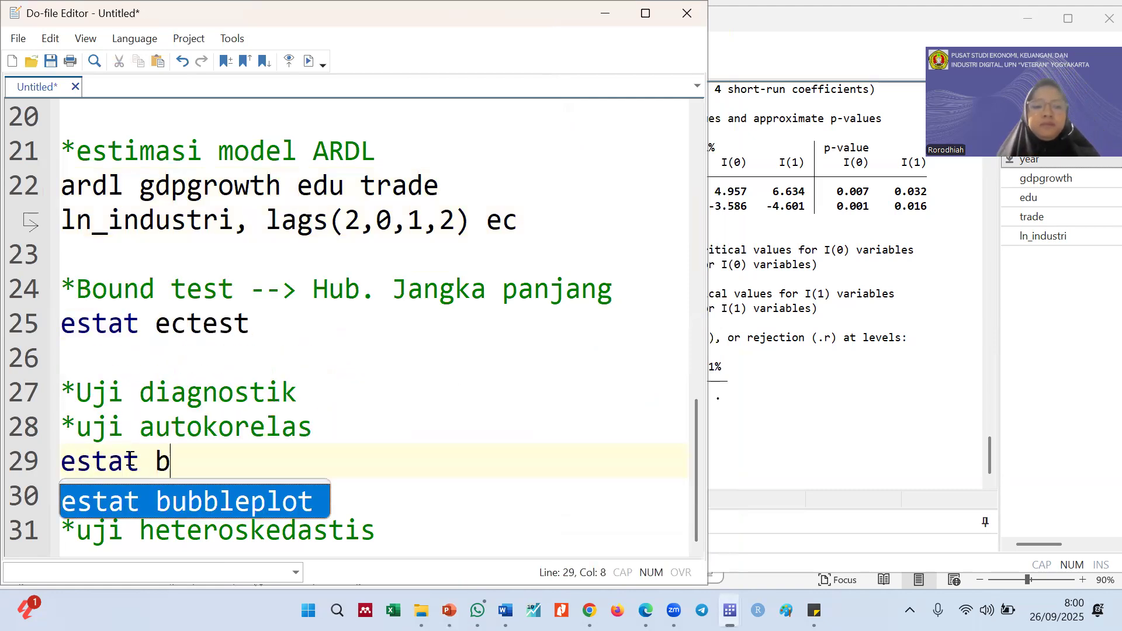
text(godfrey)
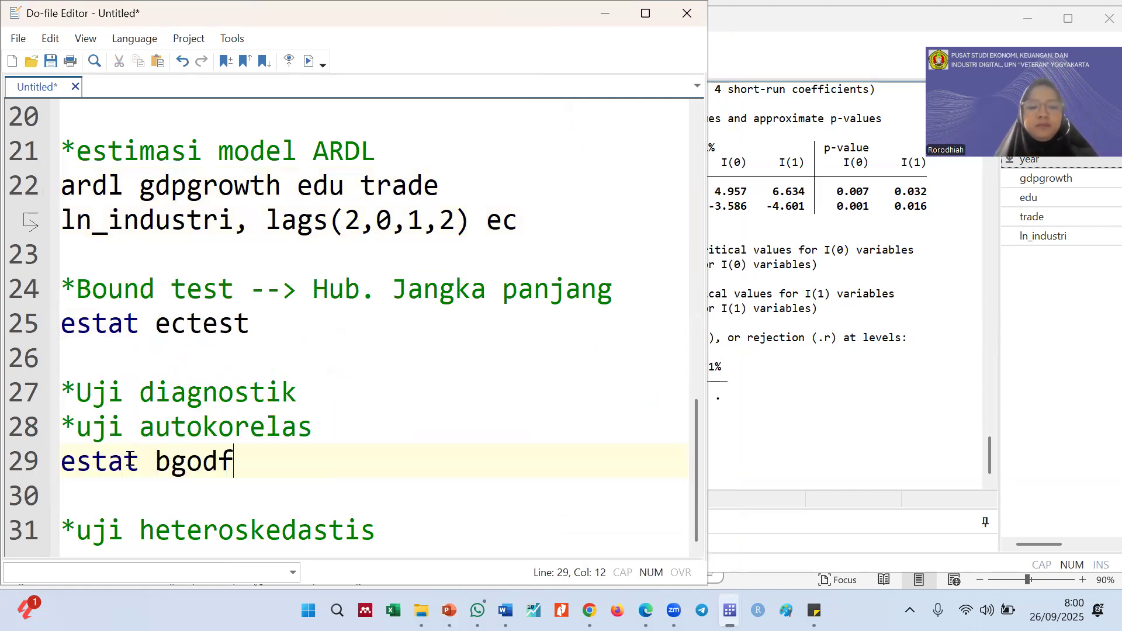
click(25, 465)
key(ctrl+d)
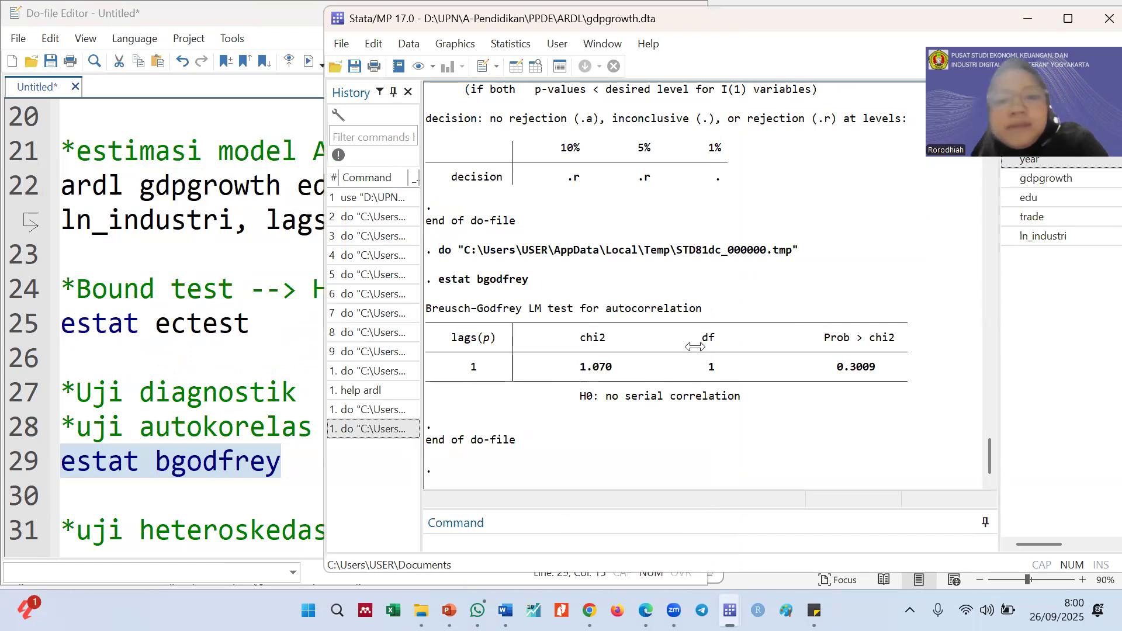
Check the Uji Diagnostik slide again, and correct the do-file comment above estat bgodfrey to "*uji autokorelasi"
click(449, 610)
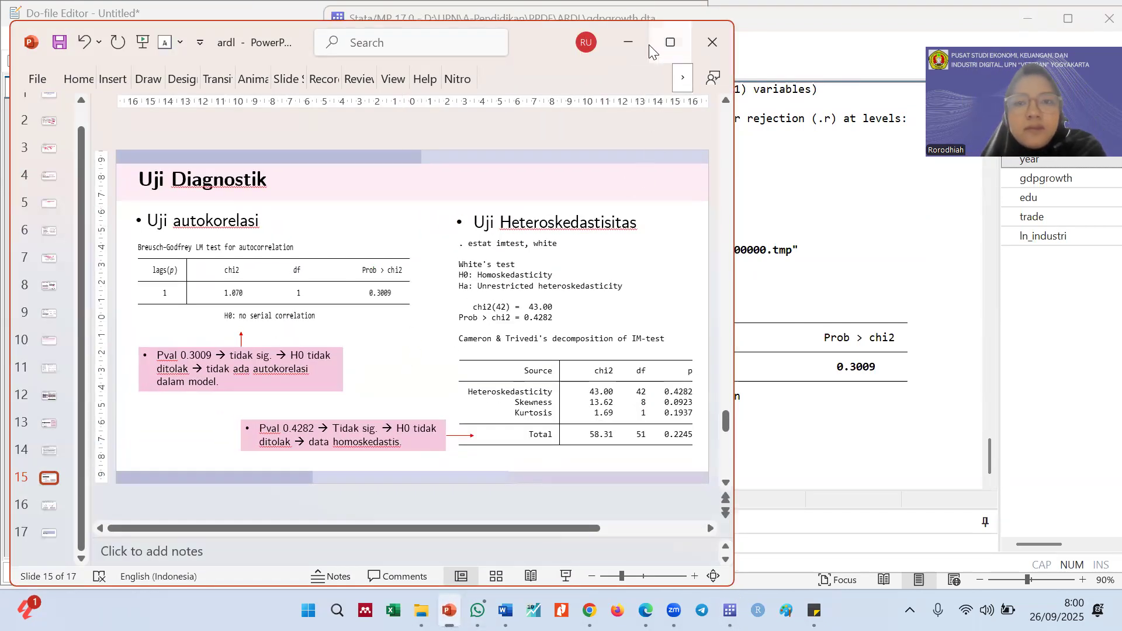
click(628, 44)
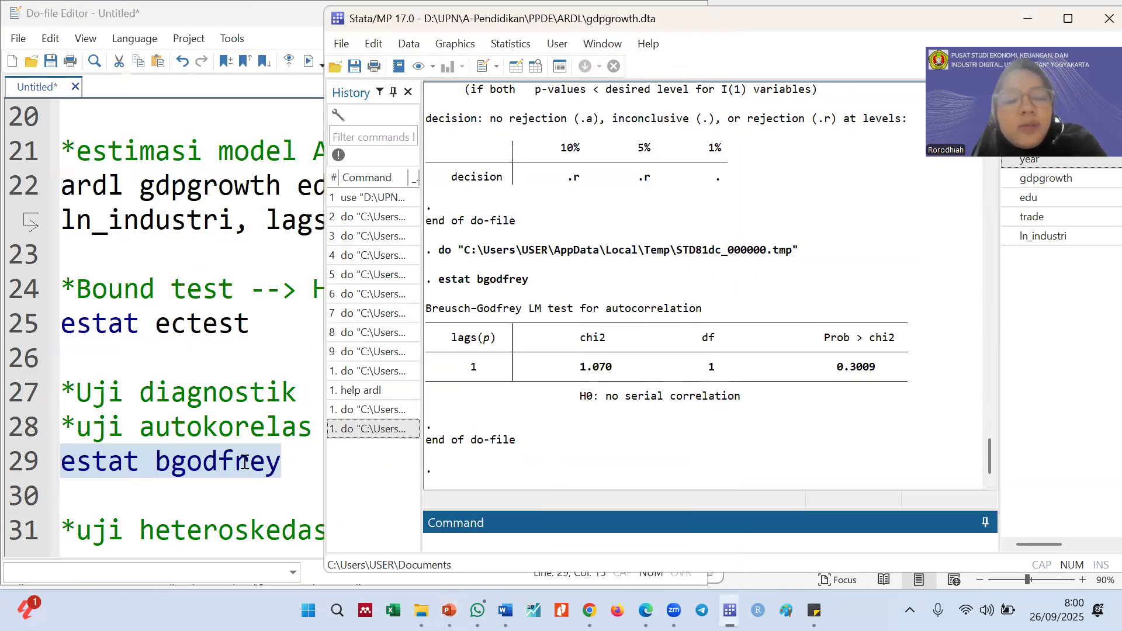
click(245, 461)
click(320, 428)
text(i)
click(896, 346)
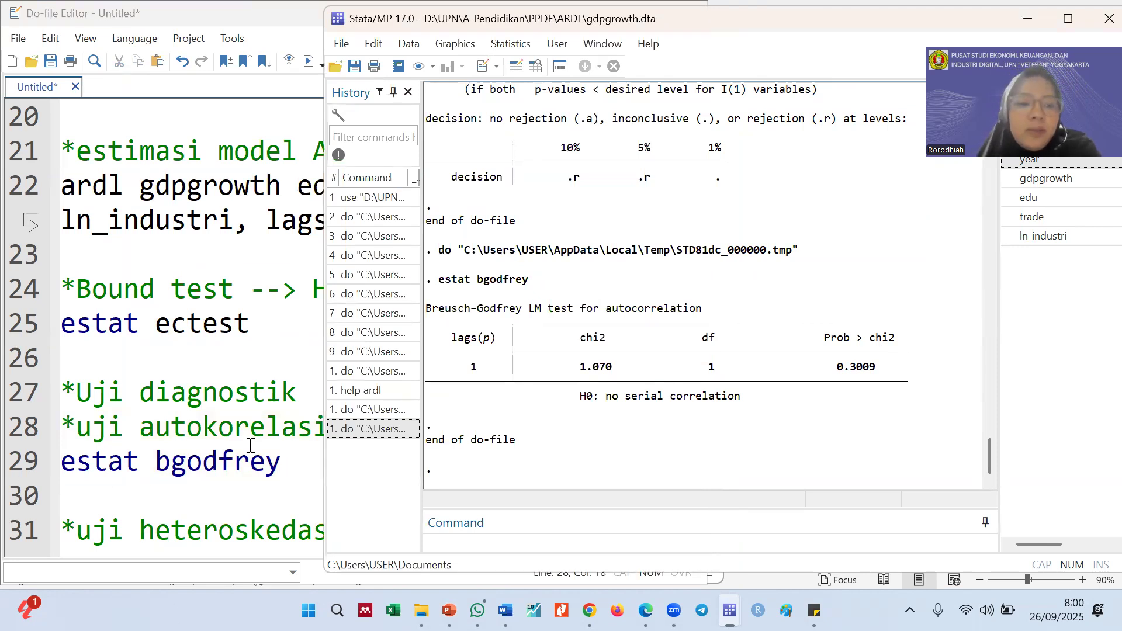
Examine the Breusch-Godfrey result against the estat bgodfrey command, highlighting the null hypothesis and the Prob > chi2 value in the output
drag(138, 465, 75, 462)
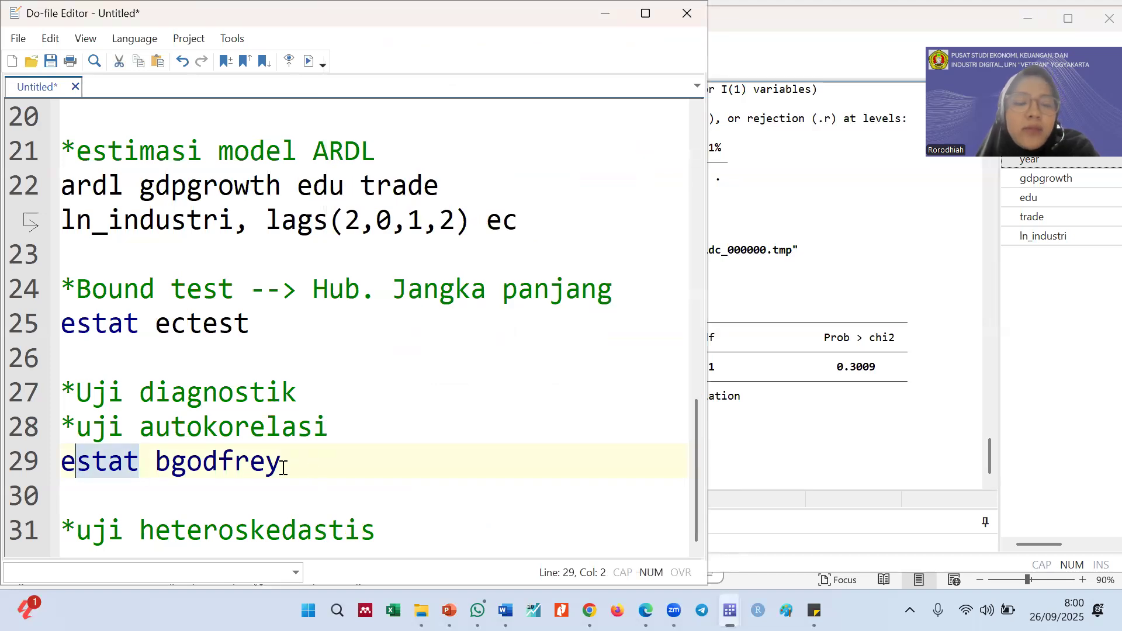
drag(283, 468, 55, 462)
click(758, 381)
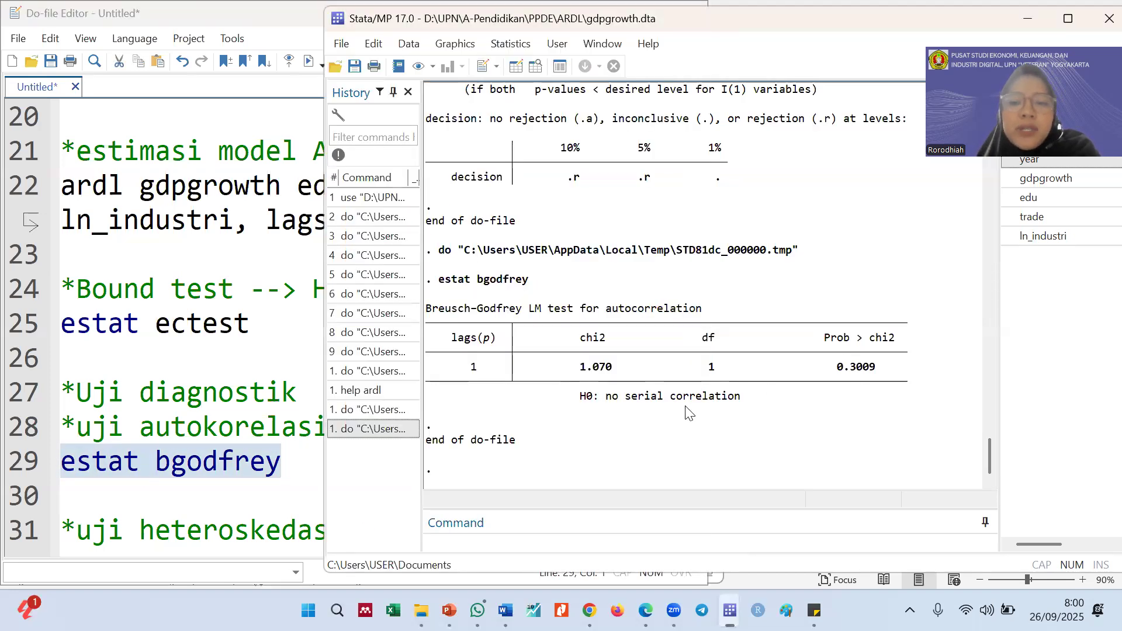
drag(584, 396, 728, 400)
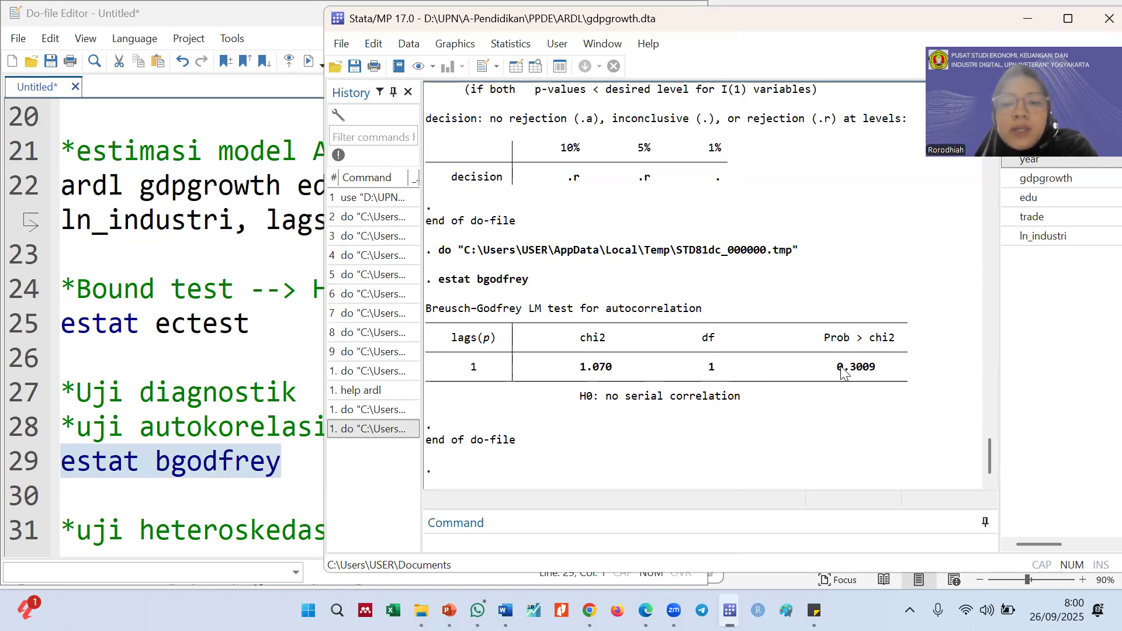
drag(841, 366, 873, 370)
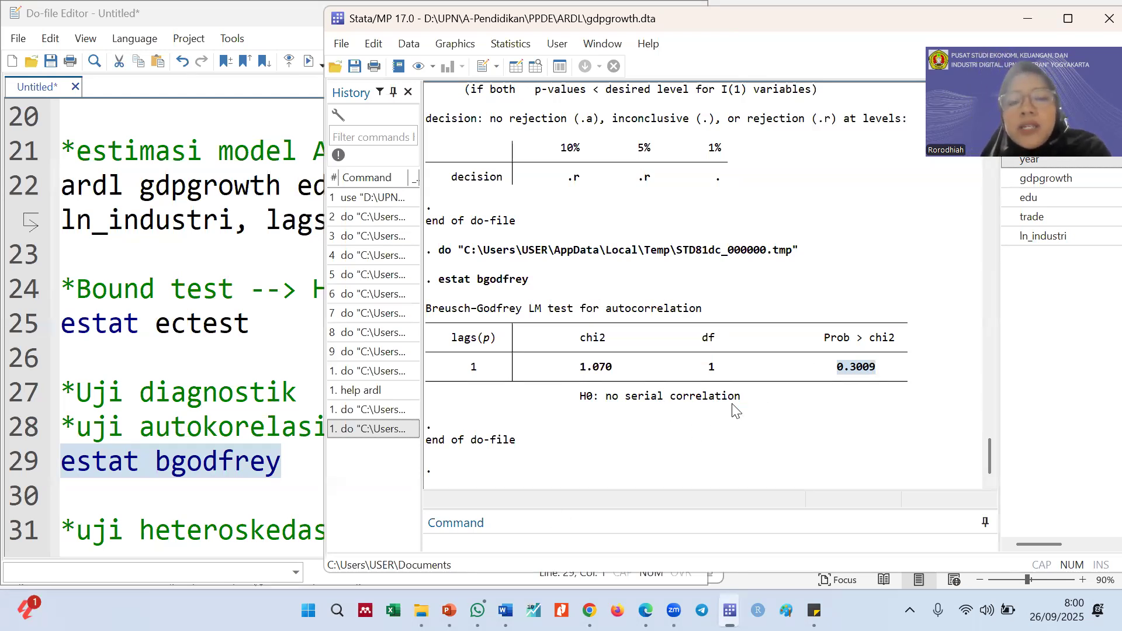
click(636, 402)
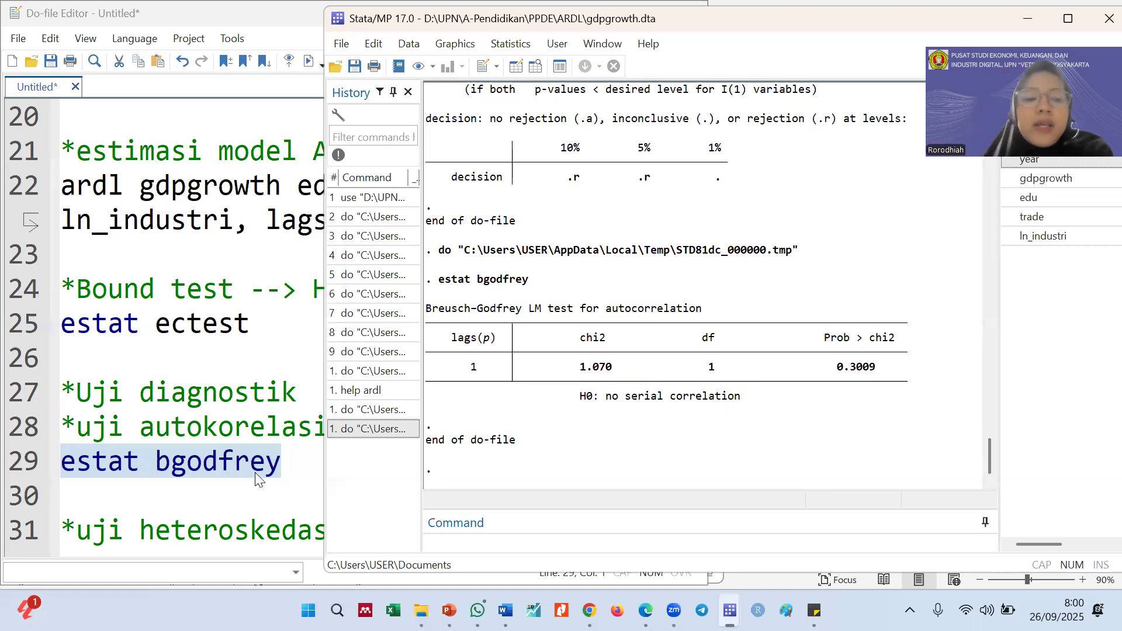
Write the command "estat imtest" below the heteroskedasticity comment, run only that line and bring its Stata output to the front
click(238, 474)
click(431, 525)
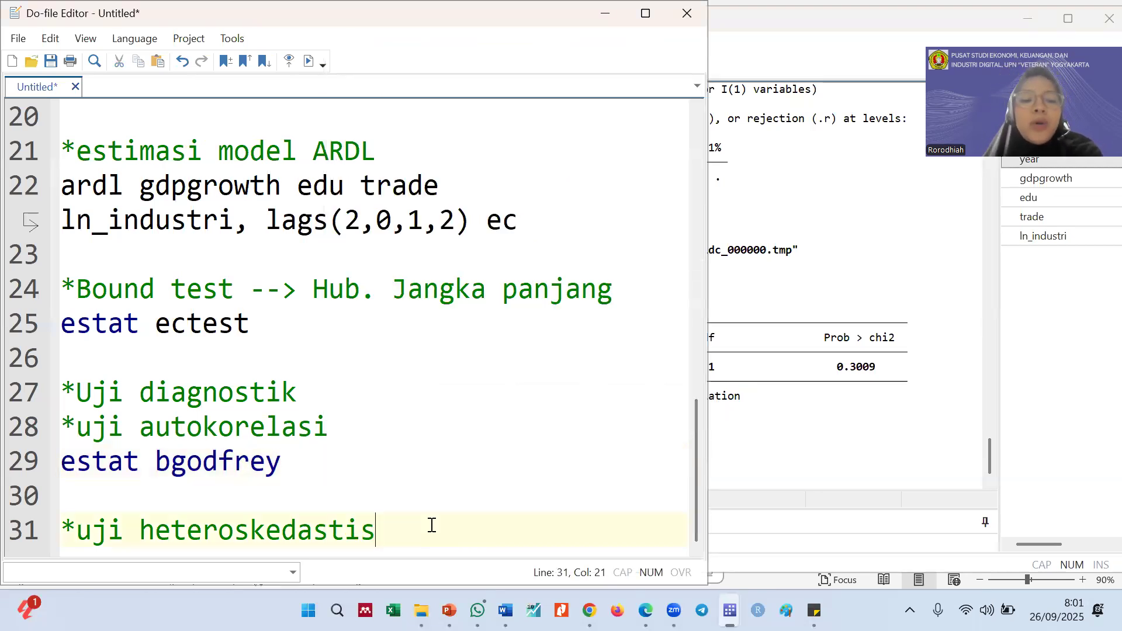
key(Return)
text(u)
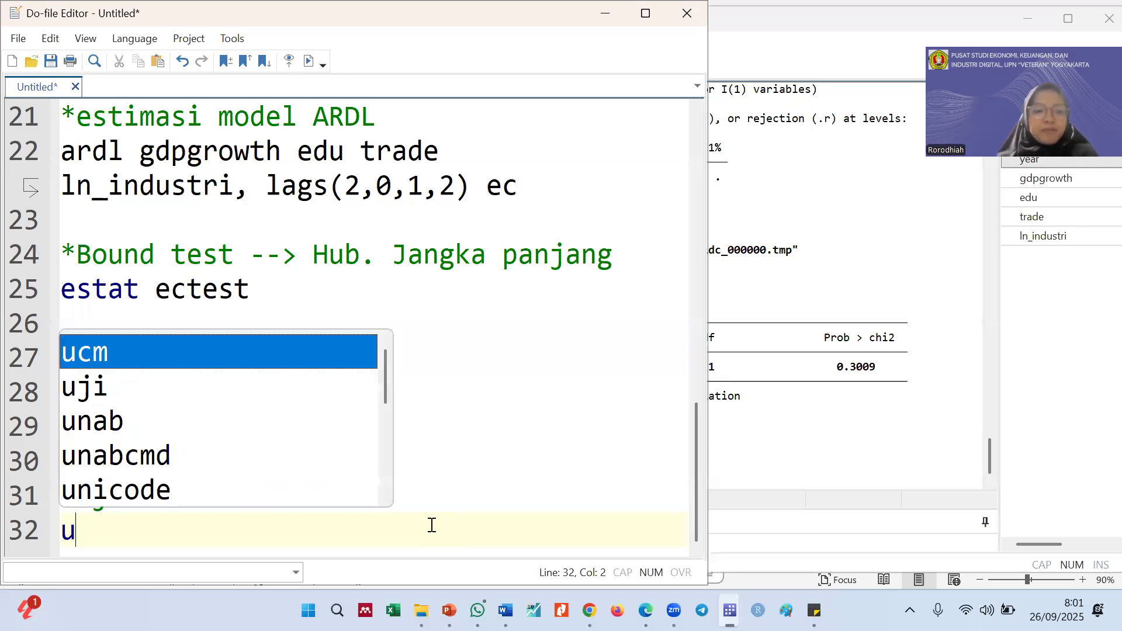
key(BackSpace)
text(estat )
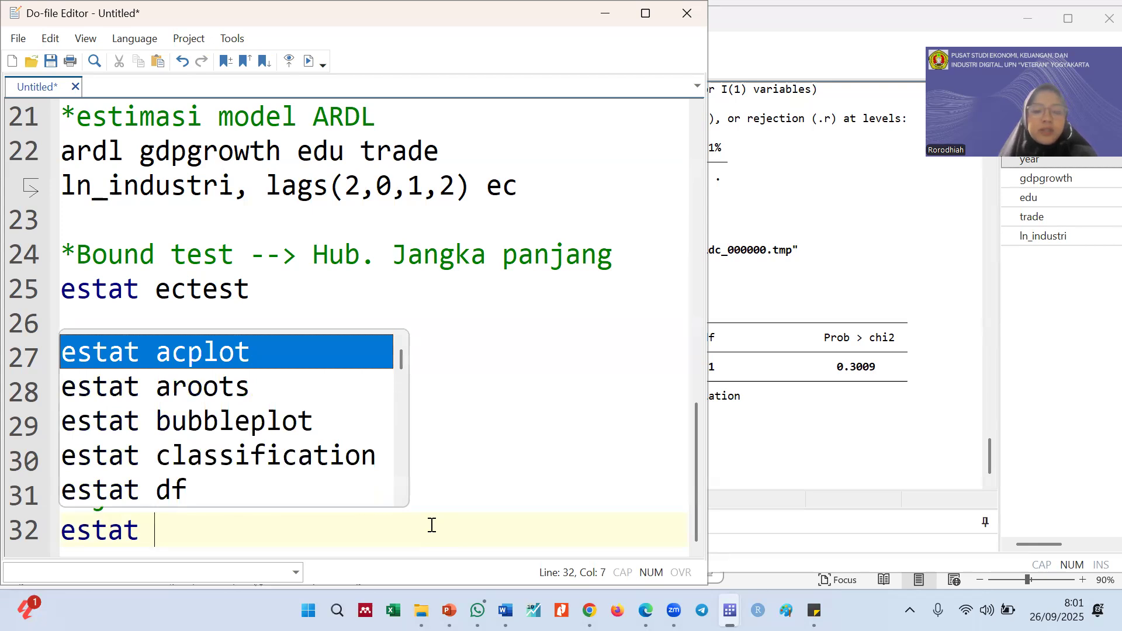
text(im)
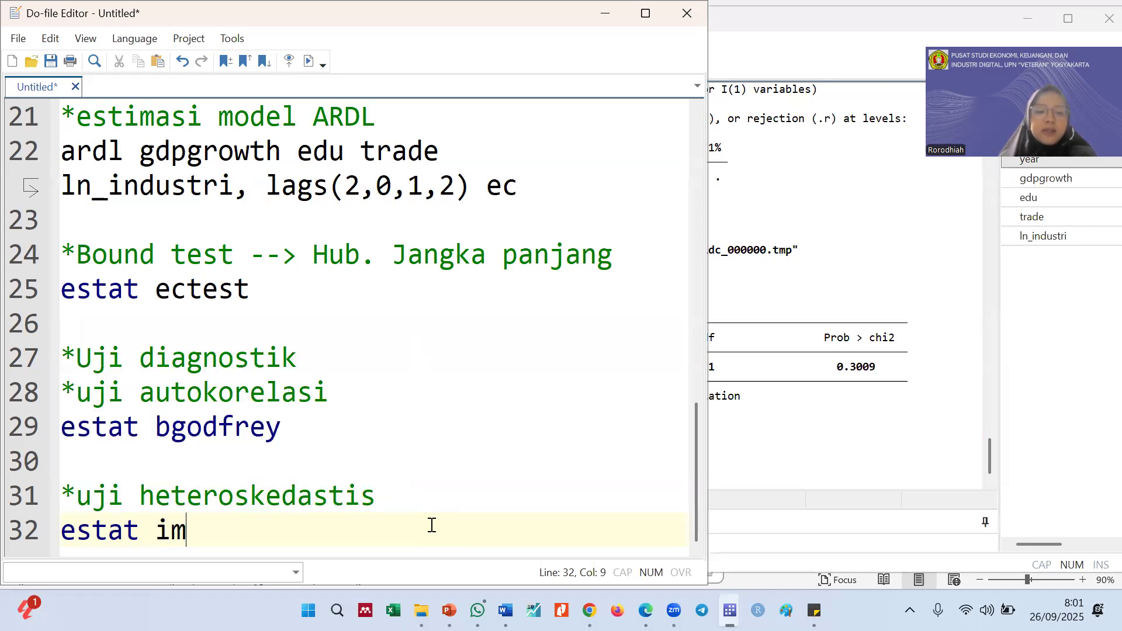
text(test)
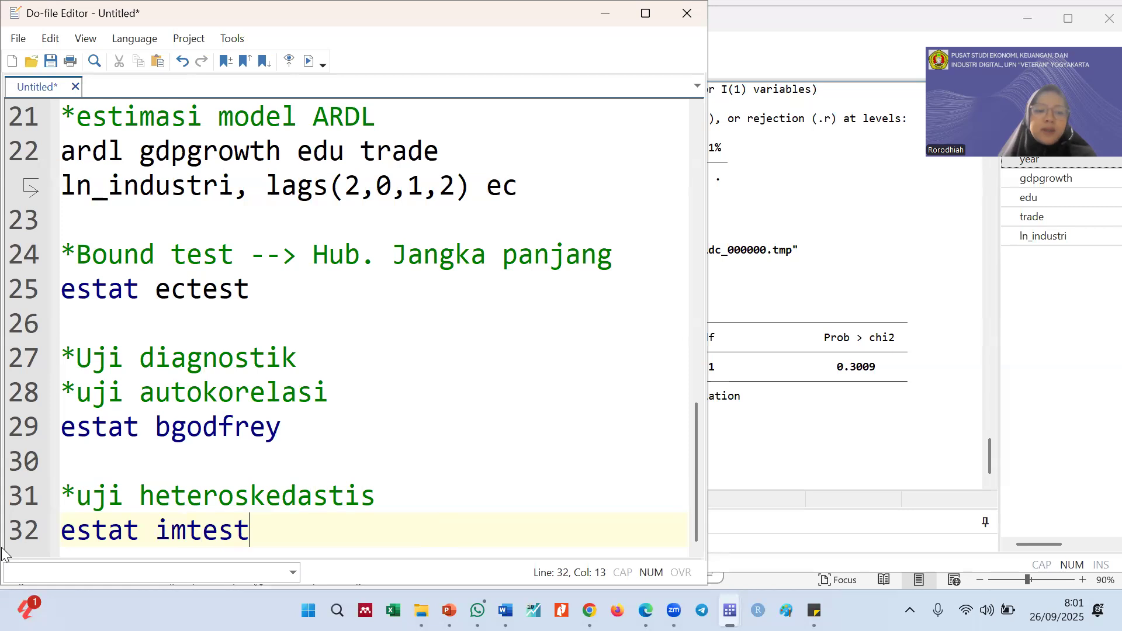
key(shift+Home)
key(ctrl+d)
click(851, 421)
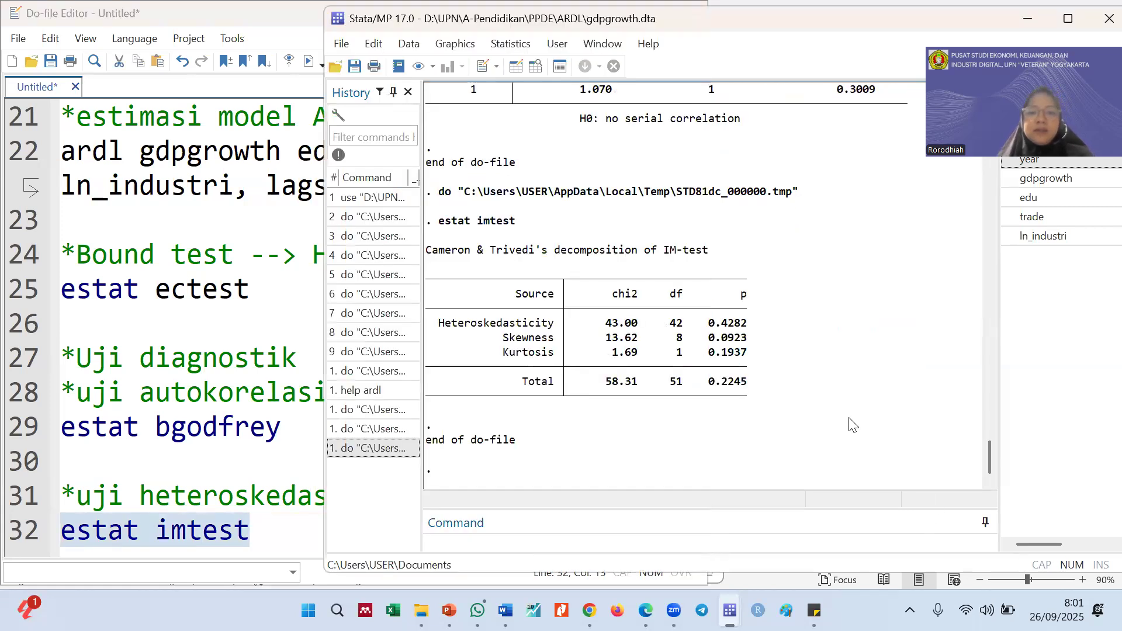
Check the heteroskedasticity test on the Uji Diagnostik slide in PowerPoint, then return to the do-file and Stata output
click(449, 610)
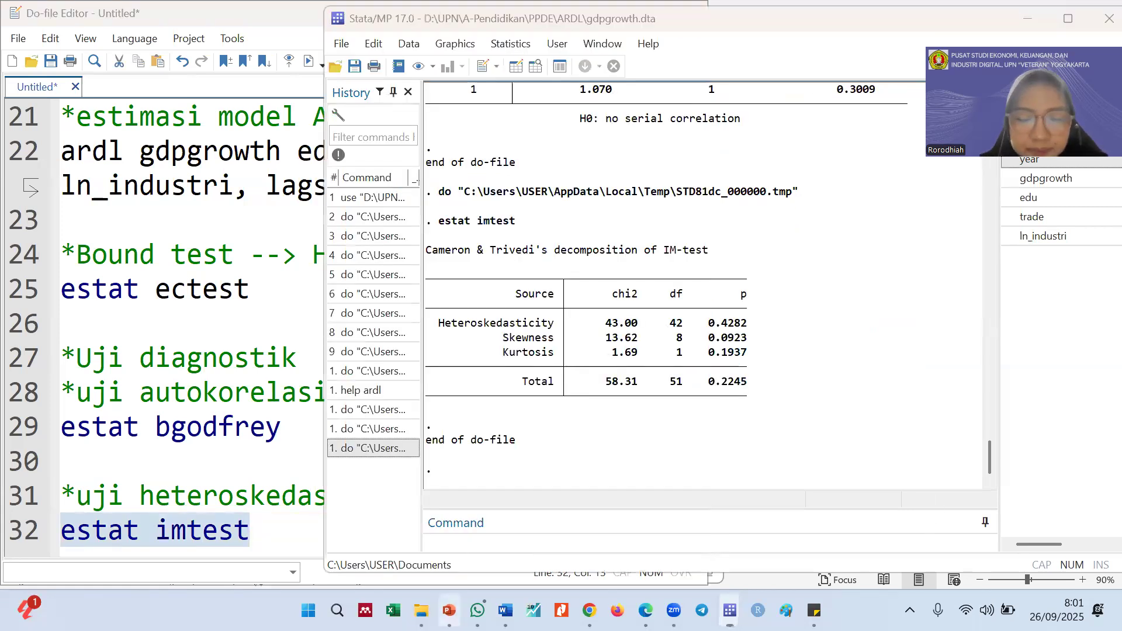
click(851, 253)
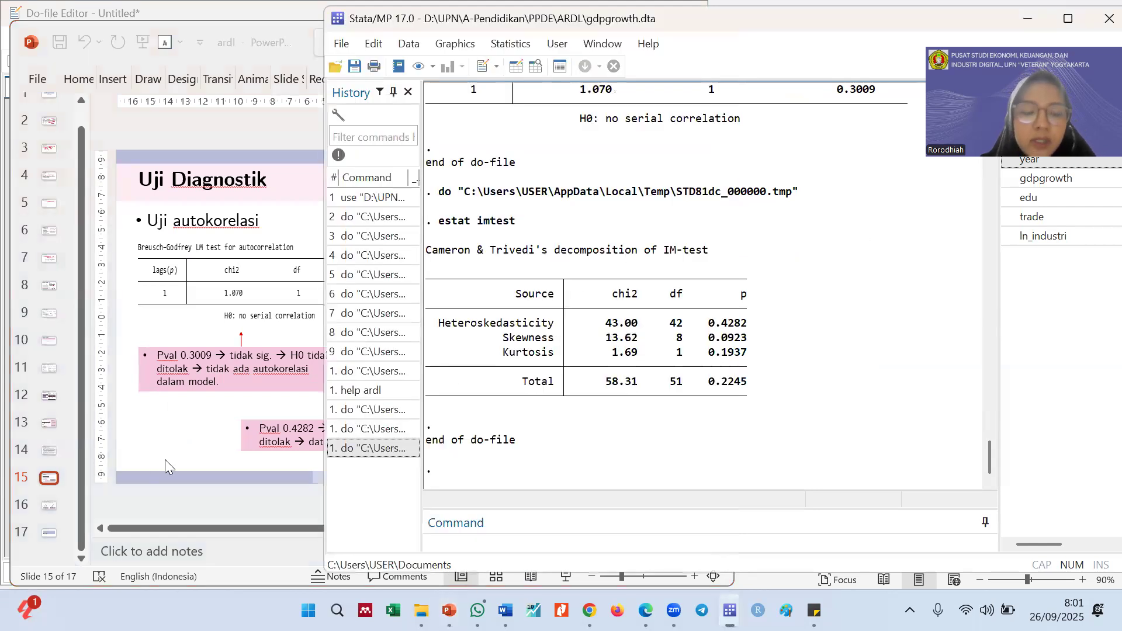
click(298, 49)
click(638, 36)
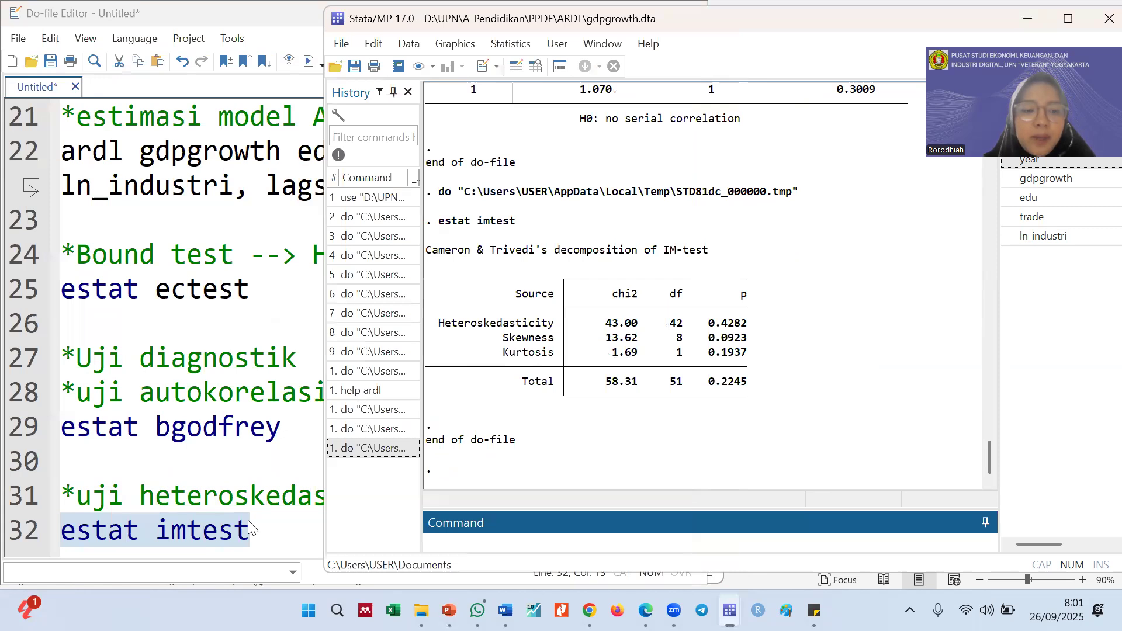
Extend the line 32 command to "estat imtest, white", run only that line, add blank lines below it and bring the Stata output to the front
click(264, 534)
text(, whot)
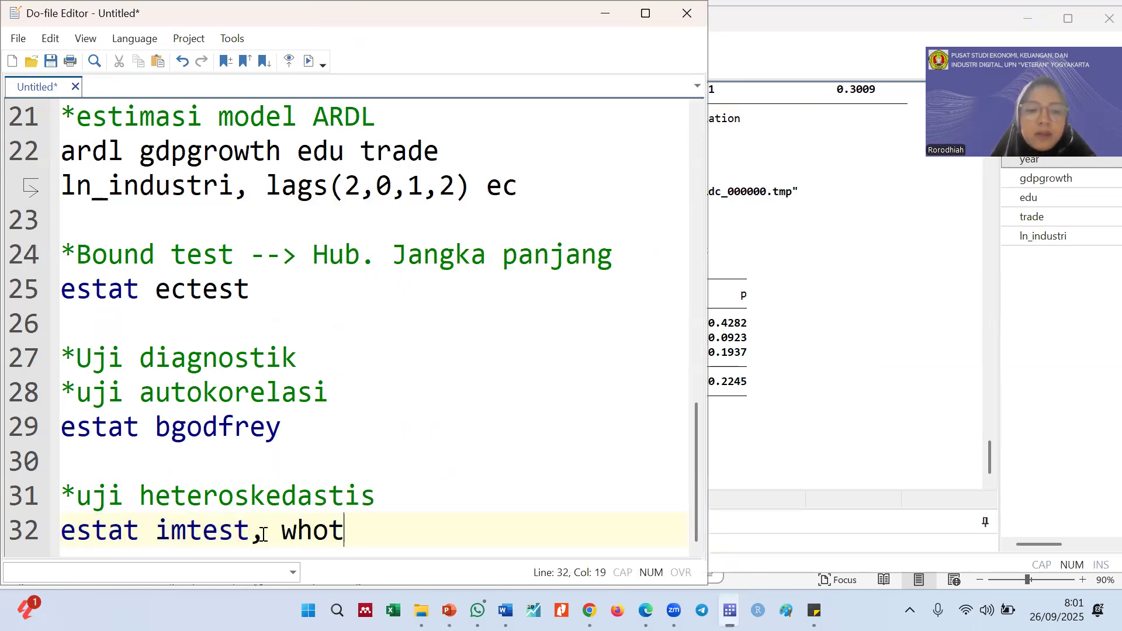
key(BackSpace)
key(BackSpace)
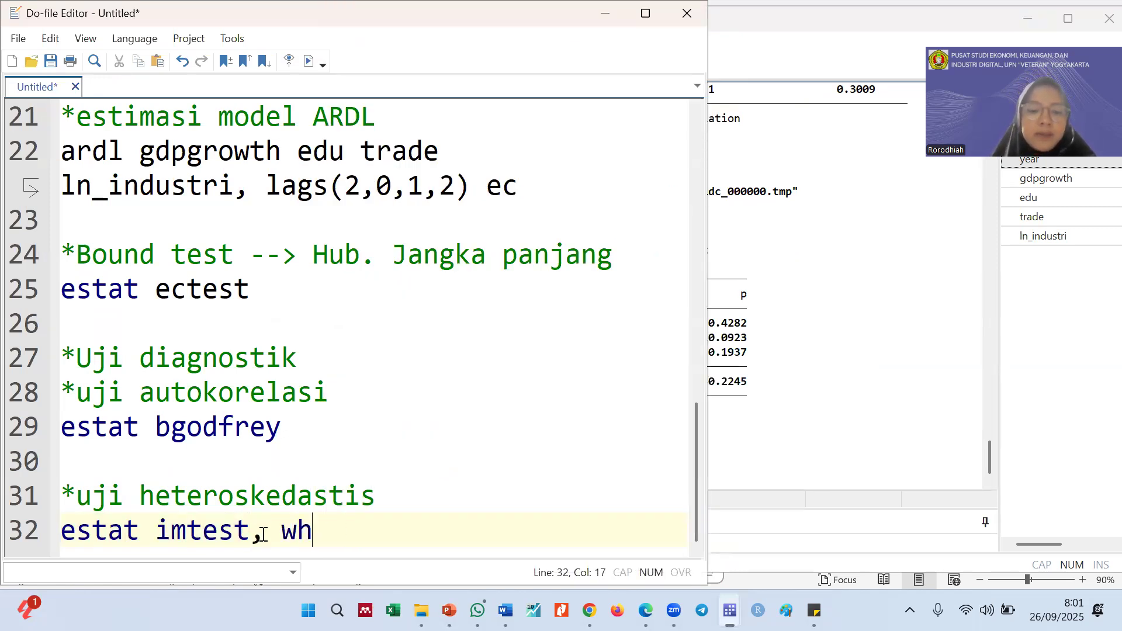
text(ite)
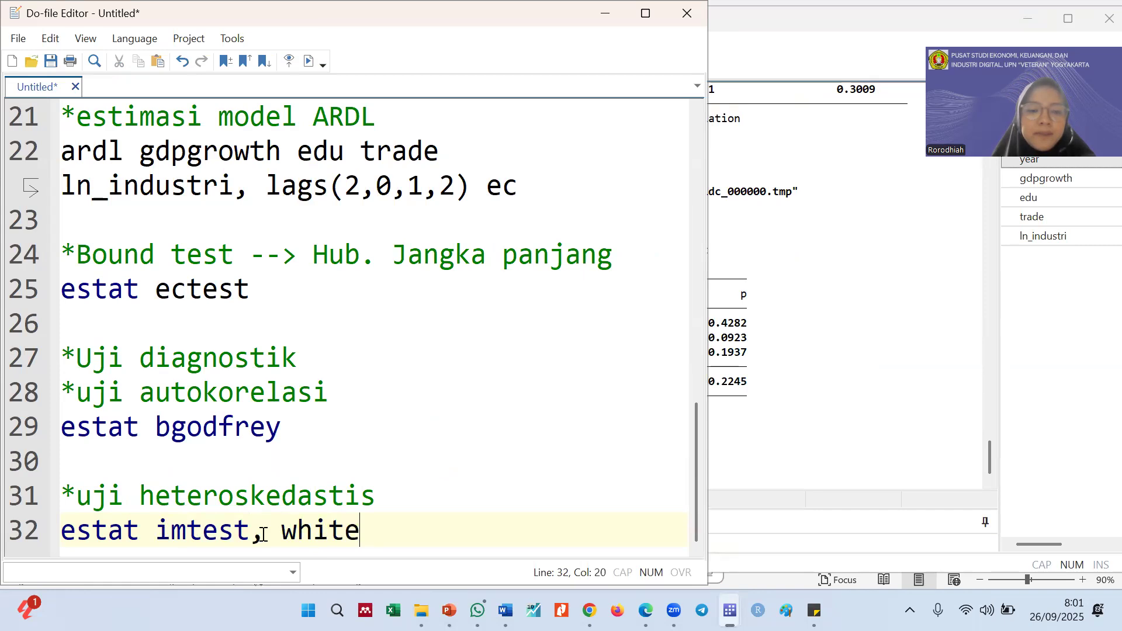
click(33, 533)
key(ctrl+d)
click(430, 531)
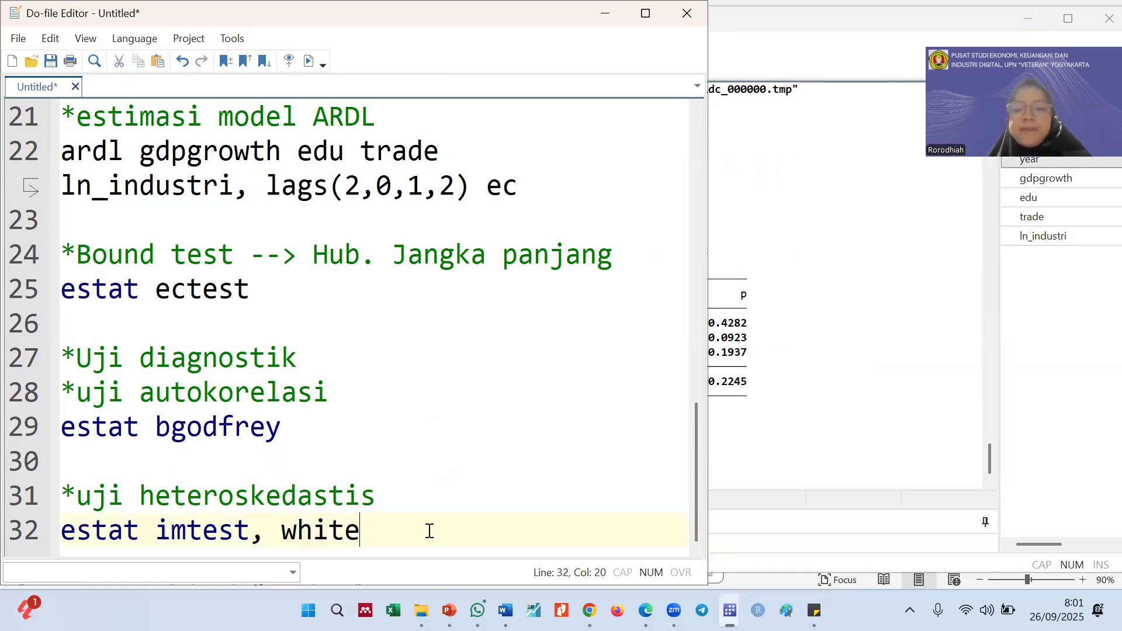
key(Return)
key(Return)
key(Return)
click(952, 344)
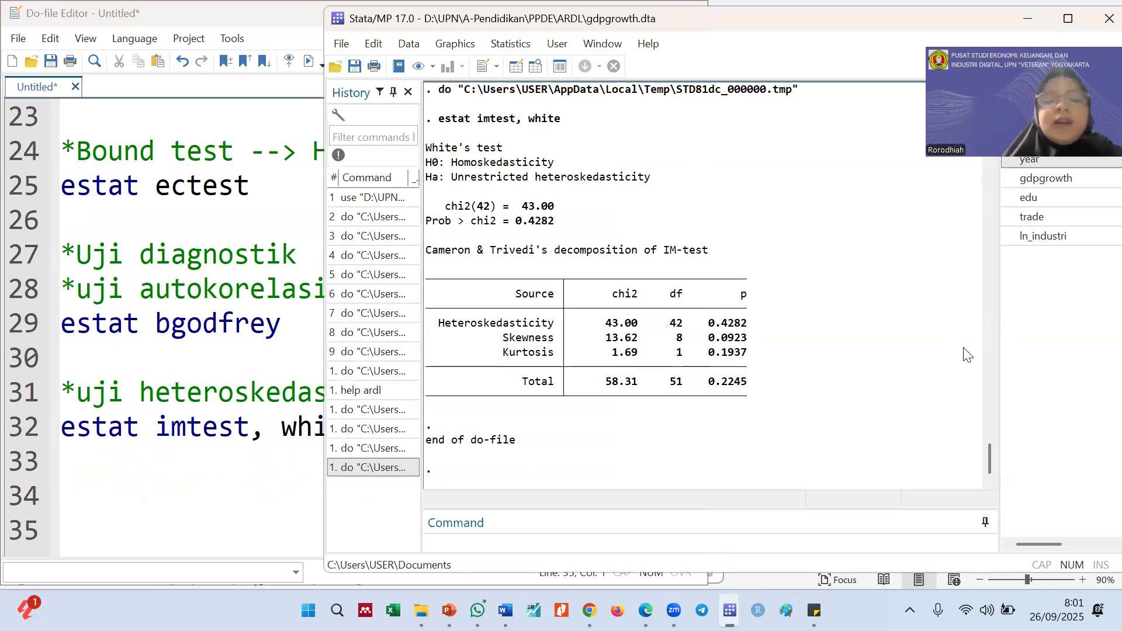
Examine the White's test output, highlighting the null and alternative hypotheses and the Prob > chi2 value
drag(454, 164, 653, 184)
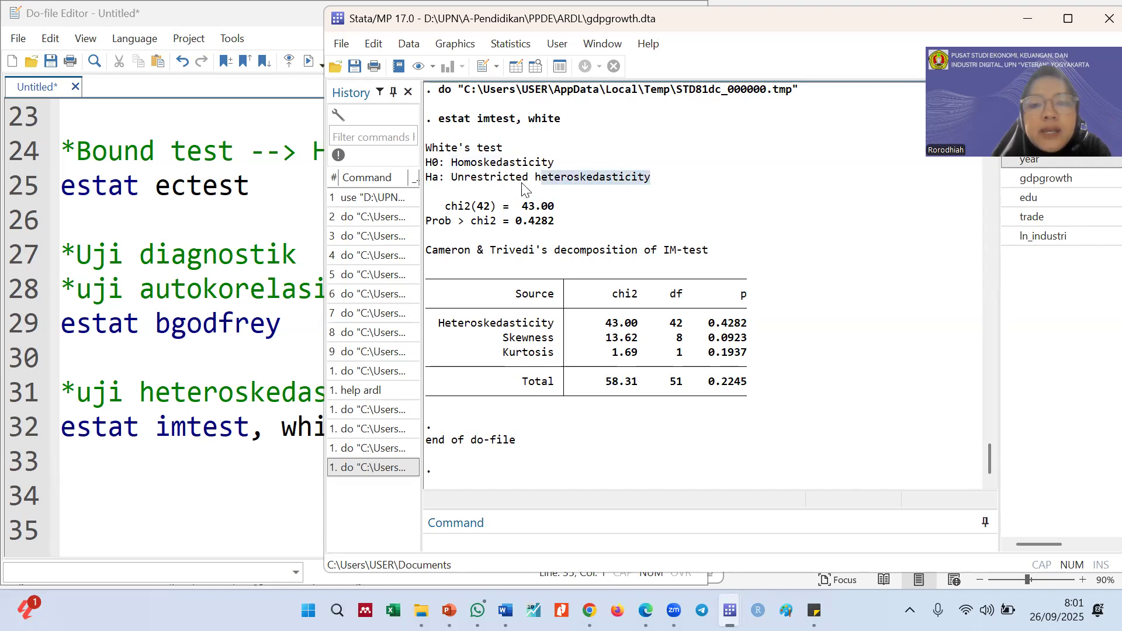
drag(454, 165, 568, 165)
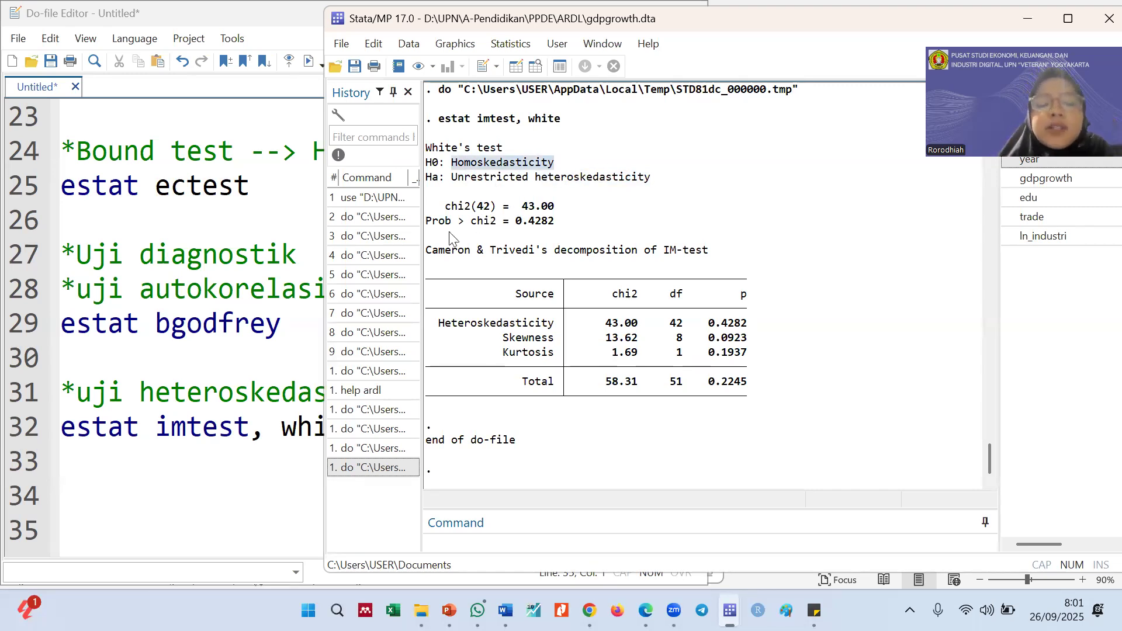
mouse_move(551, 225)
mouse_down()
mouse_move(518, 228)
mouse_move(553, 229)
mouse_up()
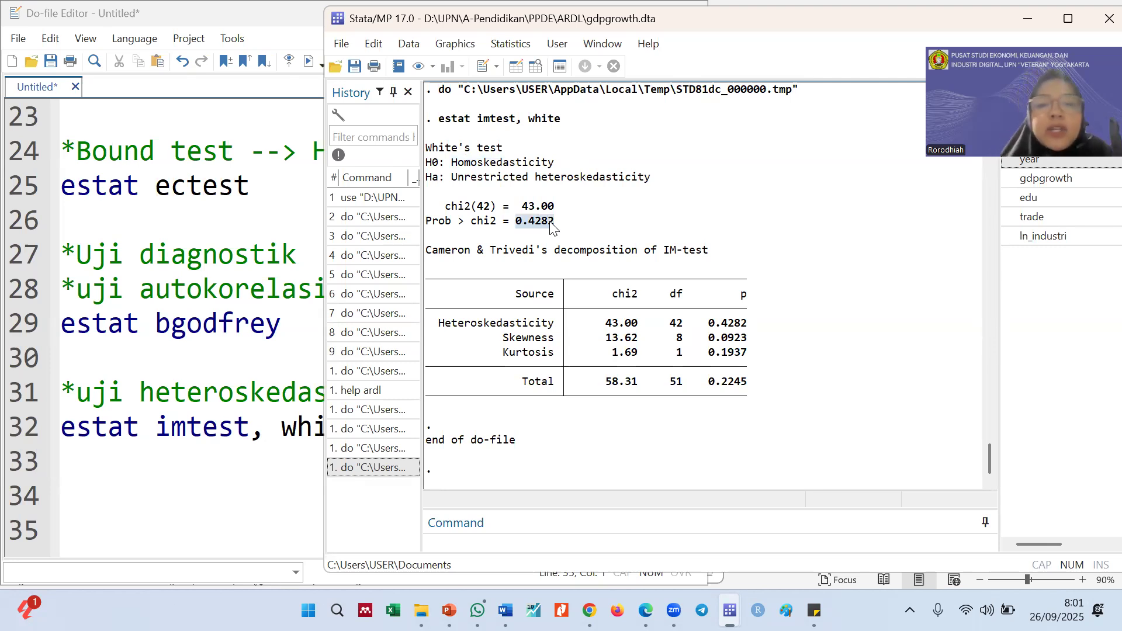
click(535, 222)
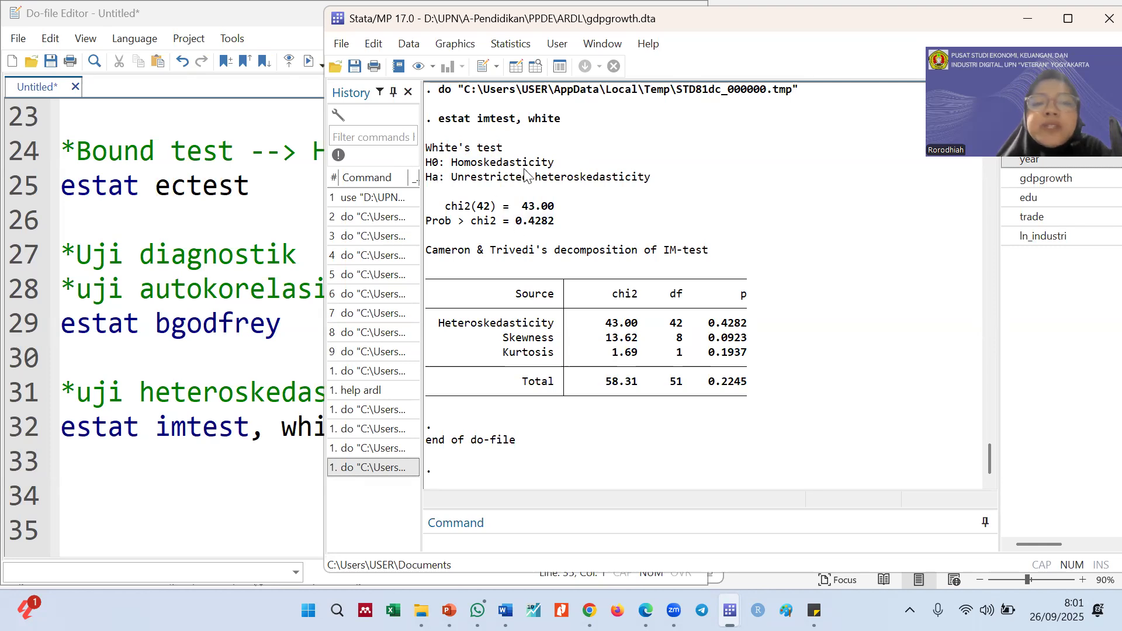
drag(554, 164, 451, 165)
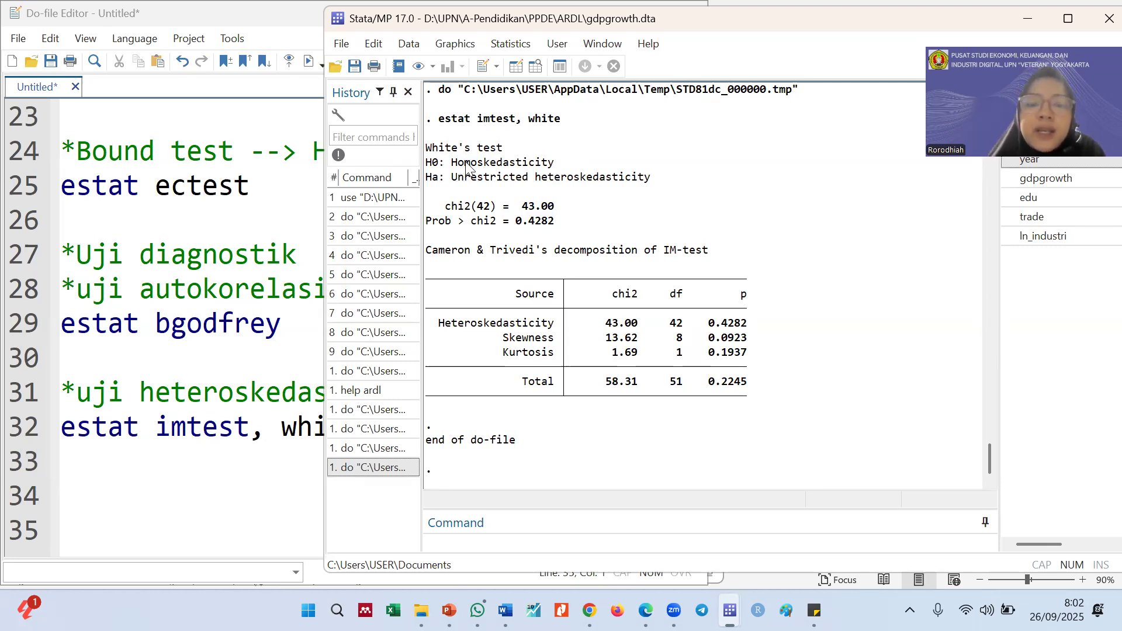
drag(466, 166, 562, 167)
click(564, 402)
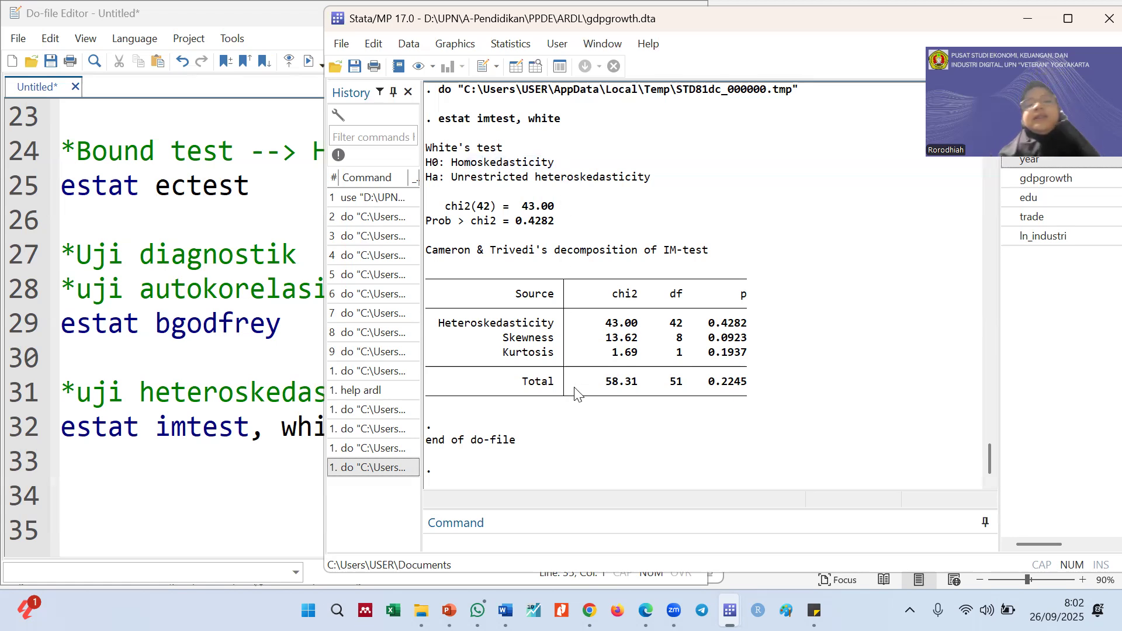
Check the CUSUM & CUSUMSQ slide on parameter stability, and add the comment "*uji stabilitas" on line 34 of the do-file
click(275, 464)
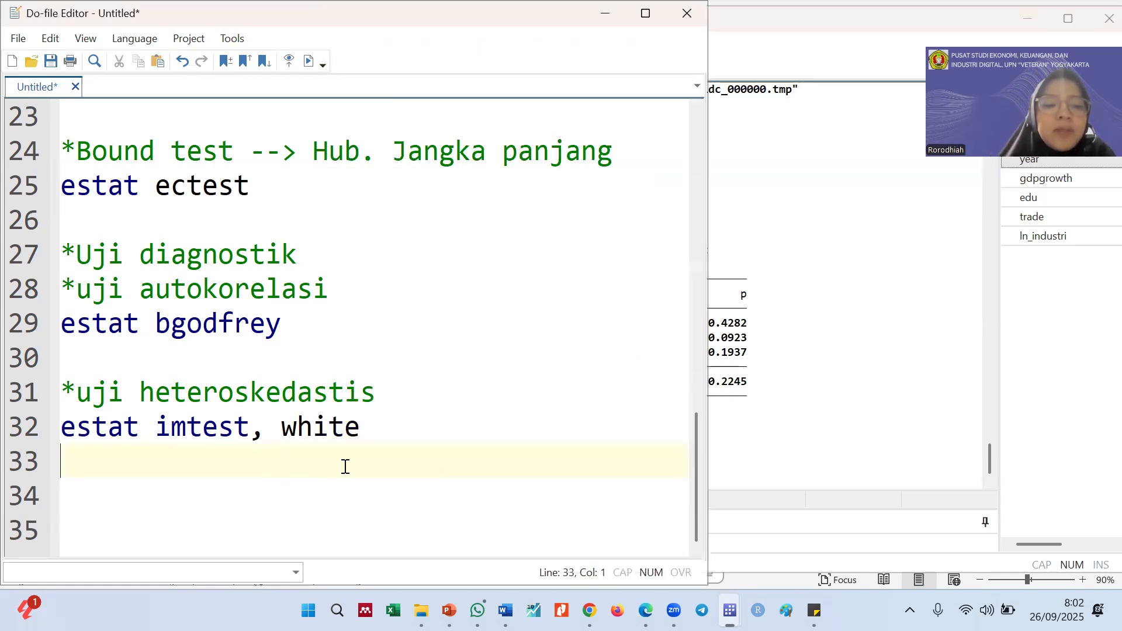
drag(62, 325, 139, 427)
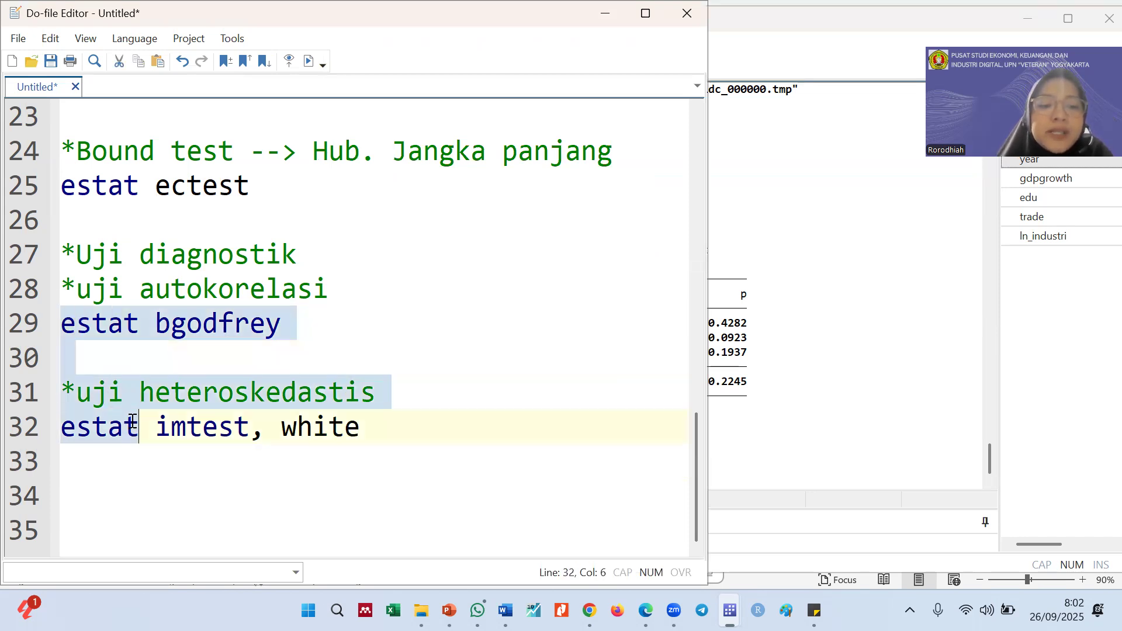
click(110, 501)
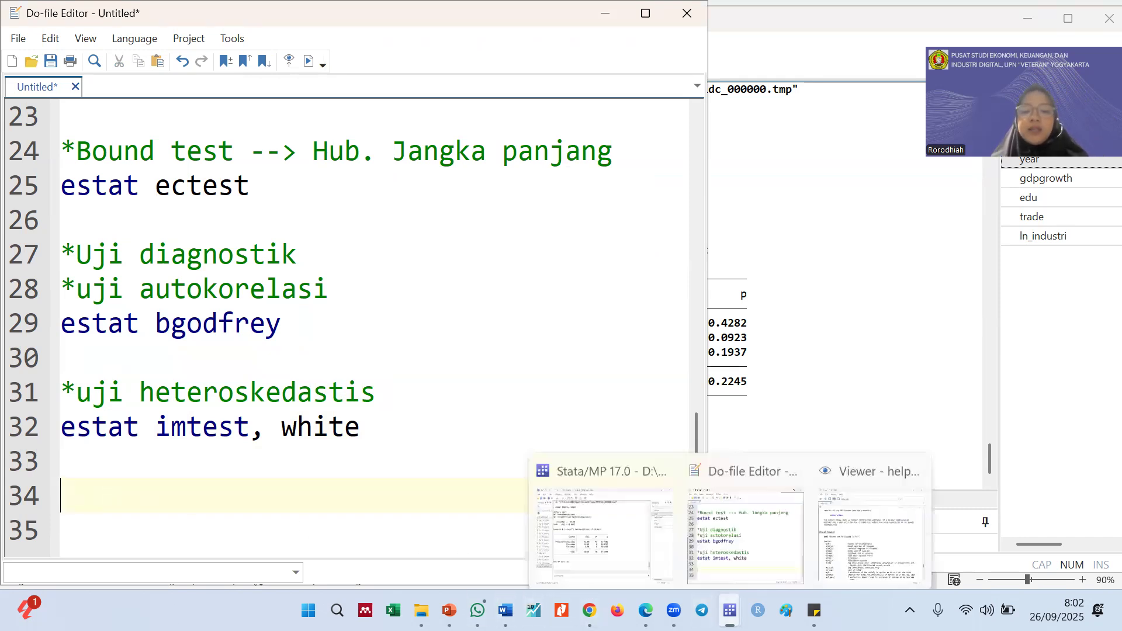
mouse_move(477, 611)
click(440, 496)
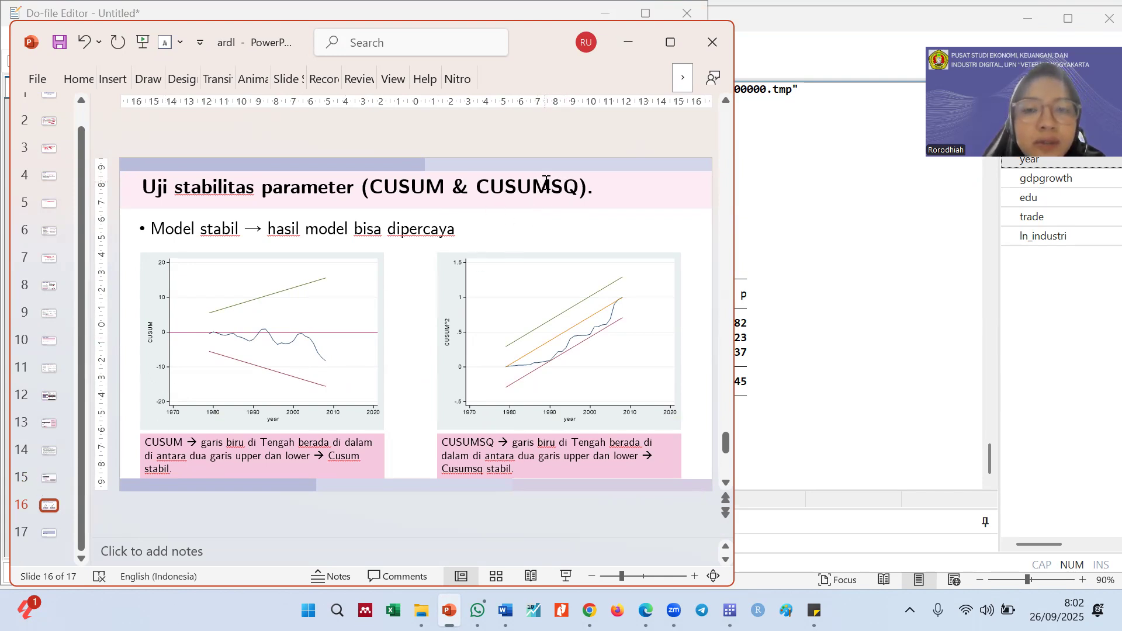
click(628, 52)
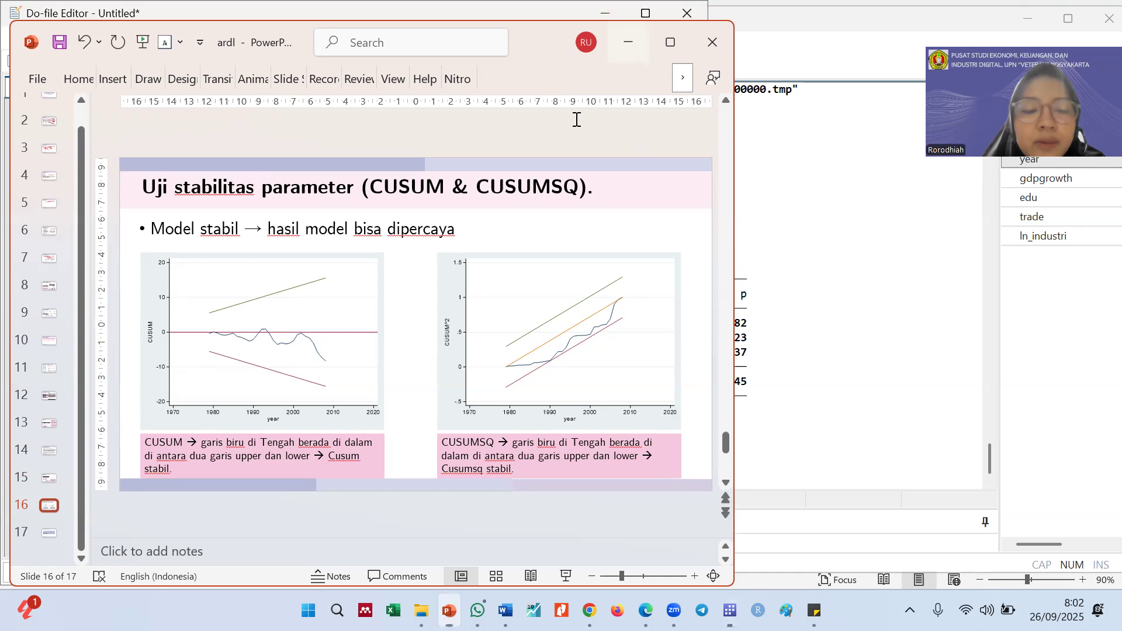
text(*uji stabilitas)
key(Return)
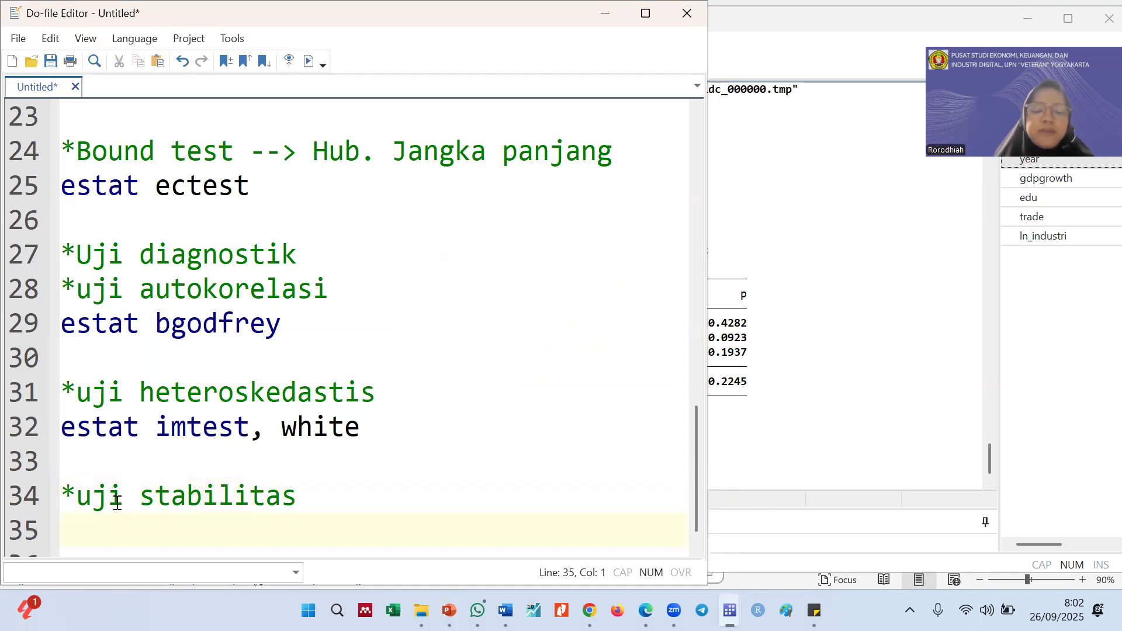
Write "cusum6 gdpgrowth edu trade ln_industri" on line 35, reusing the ardl variable list, run only that line and minimize the resulting graph
text(cusum6)
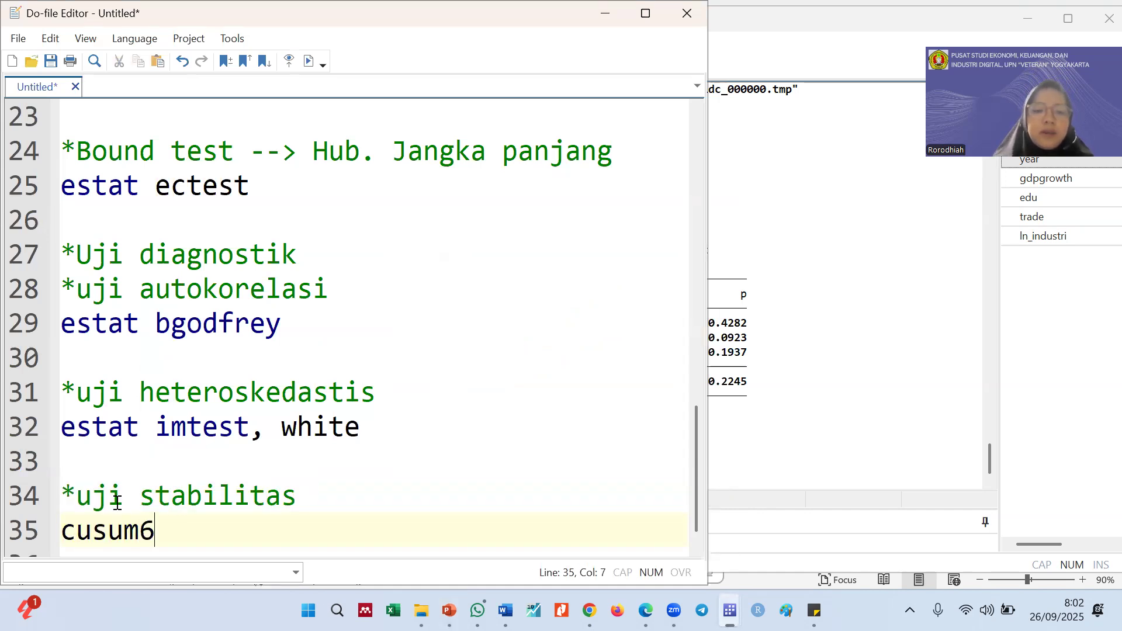
scroll(285, 259, up, 3)
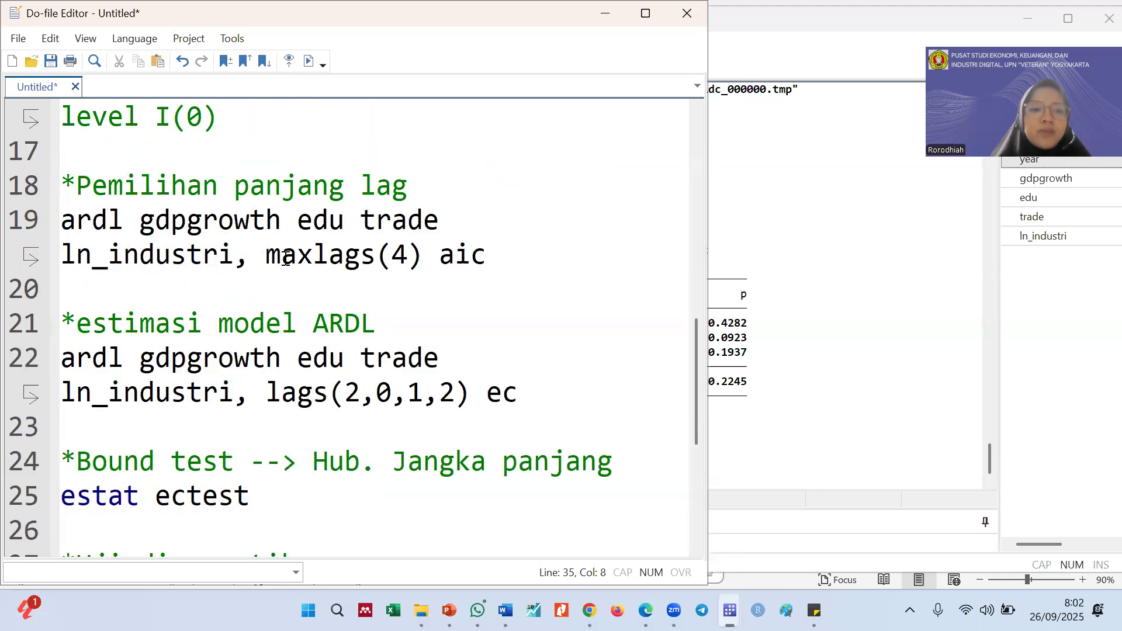
mouse_move(139, 221)
mouse_down()
mouse_move(234, 259)
mouse_move(147, 231)
mouse_up()
key(ctrl+c)
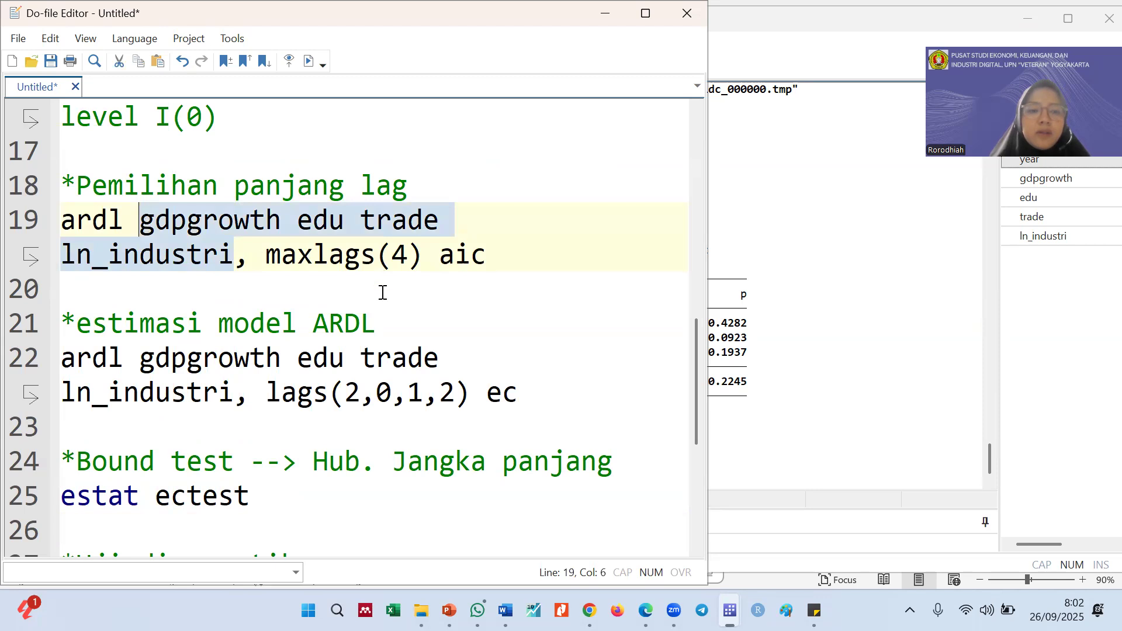
scroll(382, 293, down, 3)
click(196, 492)
key(ctrl+v)
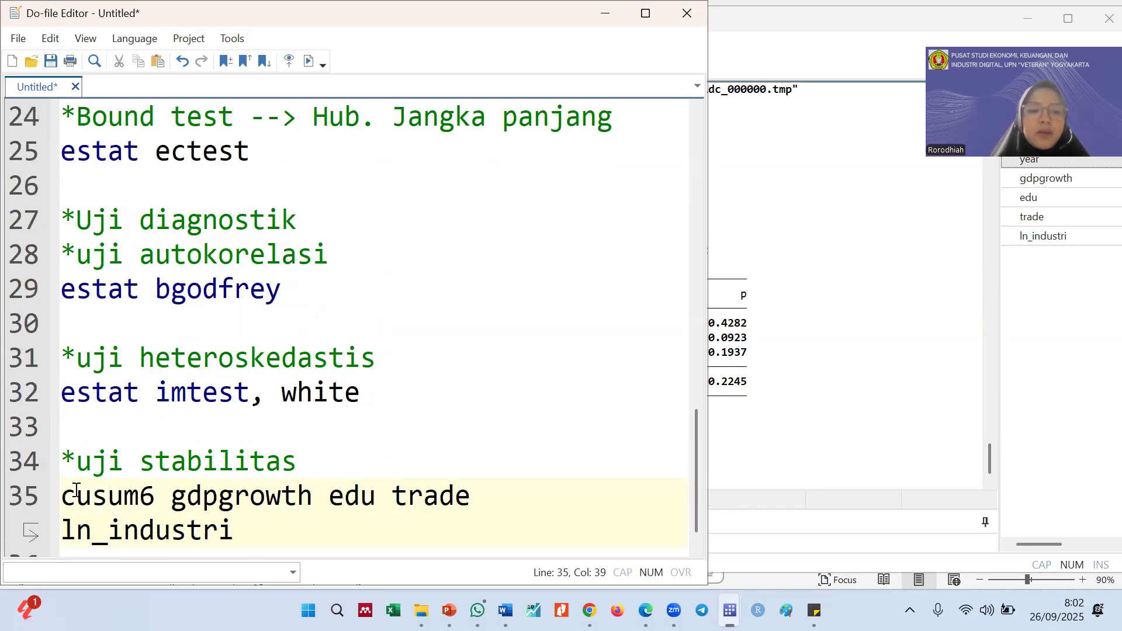
click(23, 502)
key(ctrl+d)
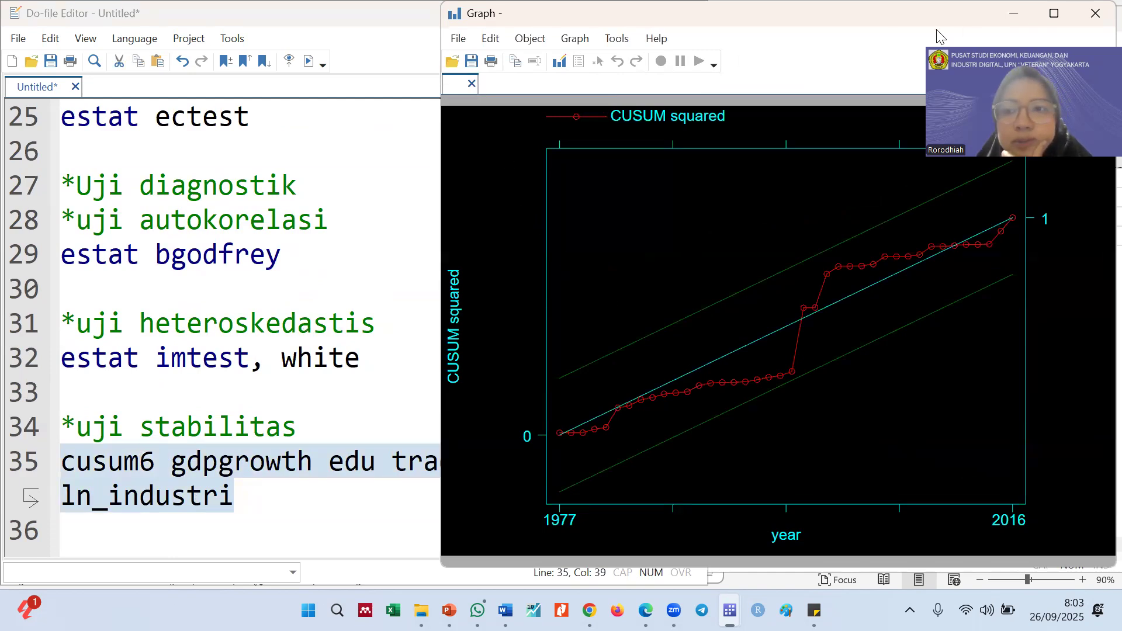
click(1014, 13)
Change the stability command on line 35 to cusum9, run only that line and view its graphs
click(145, 459)
click(155, 462)
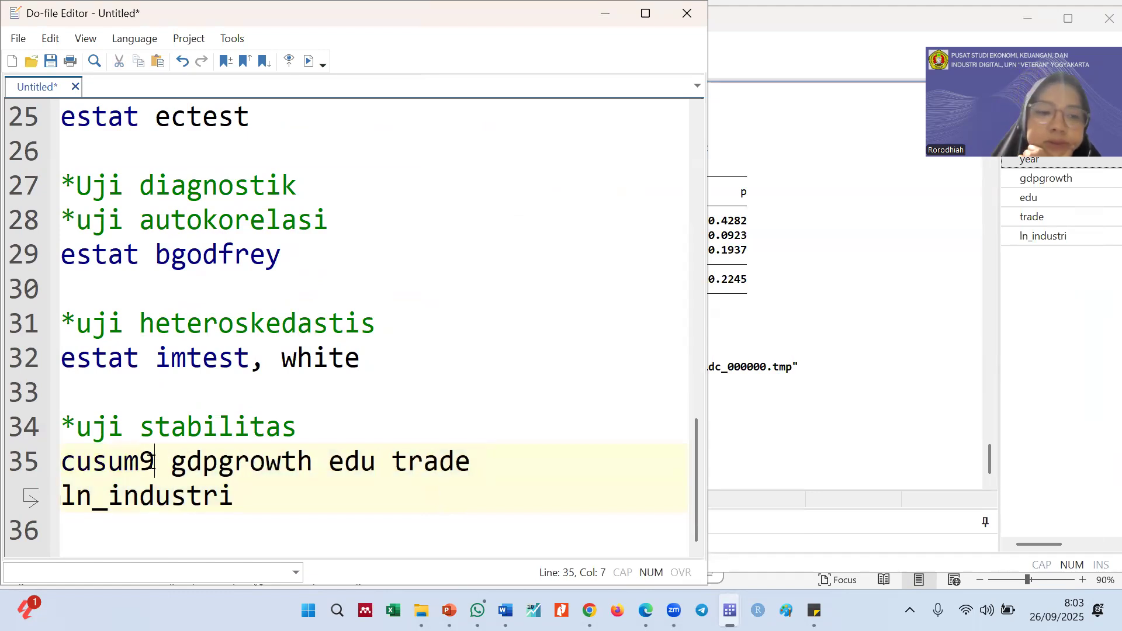
click(23, 467)
key(ctrl+c)
key(ctrl+d)
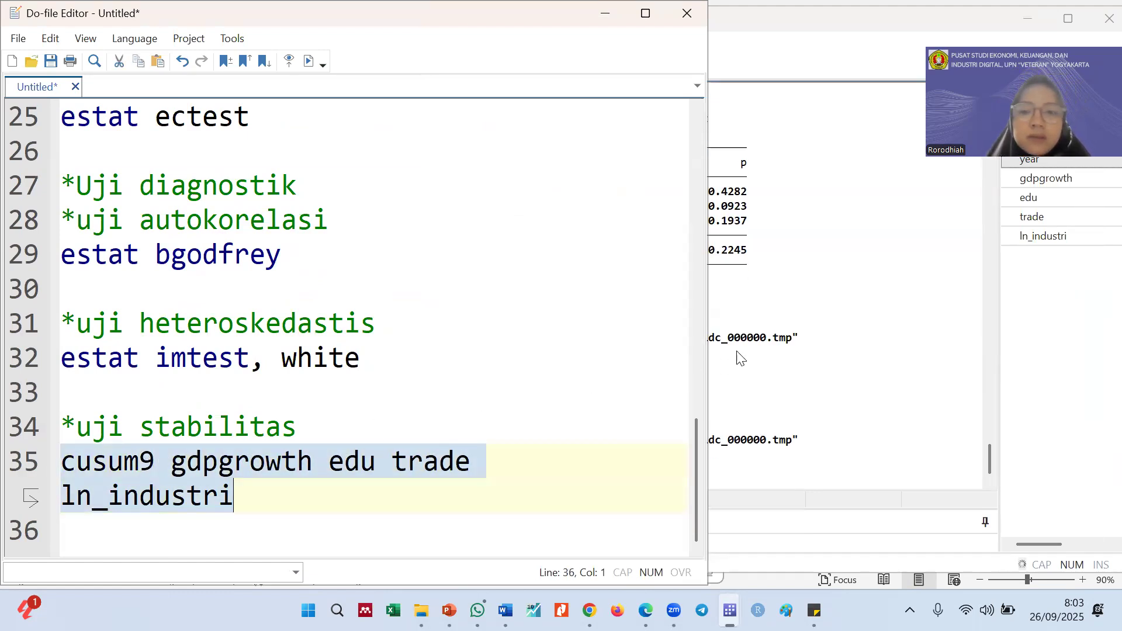
click(871, 401)
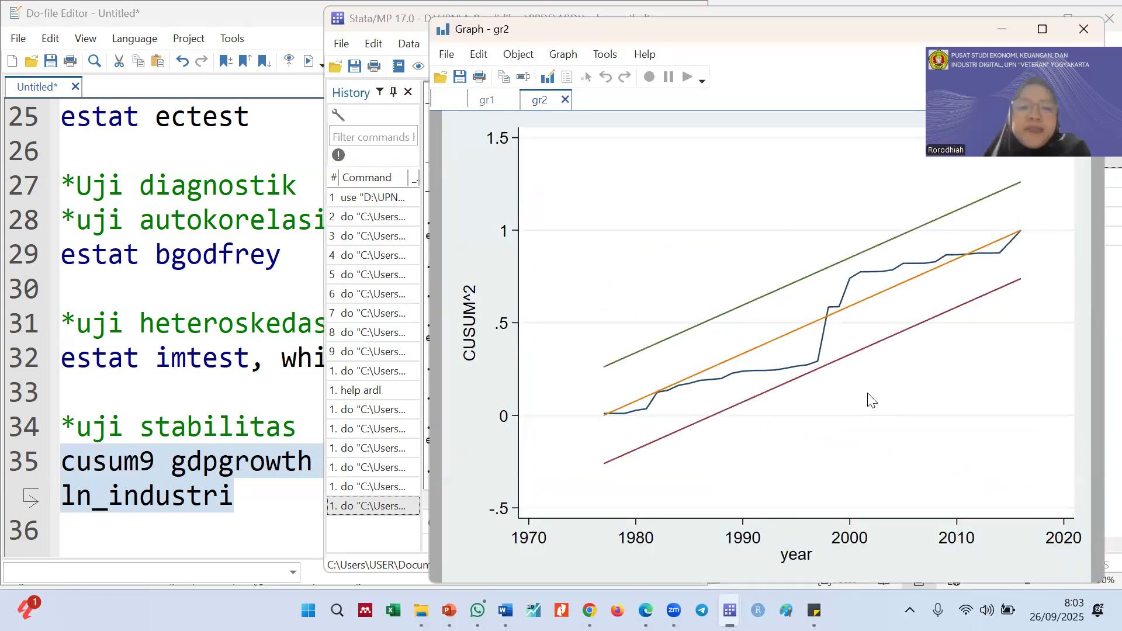
Duplicate the cusum9 command below the "*uji stabilitas" comment, leaving a blank line between the two copies
click(111, 471)
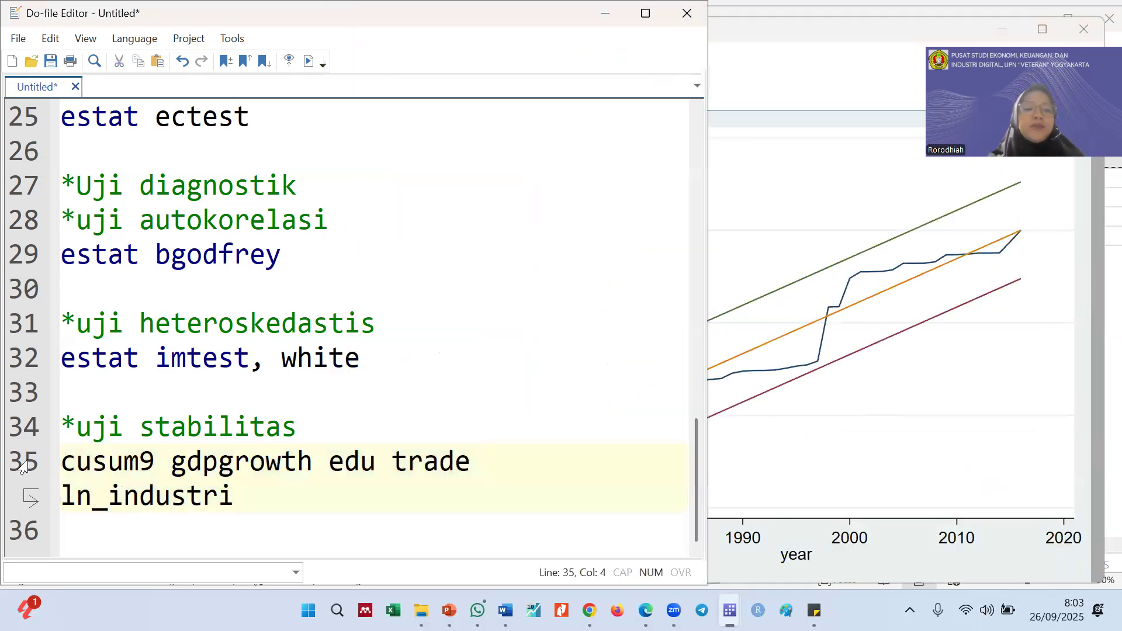
click(341, 422)
key(Return)
key(ctrl+v)
Change the first copy of the command, on line 35, to cusum6 and run only that line
scroll(276, 412, down, 1)
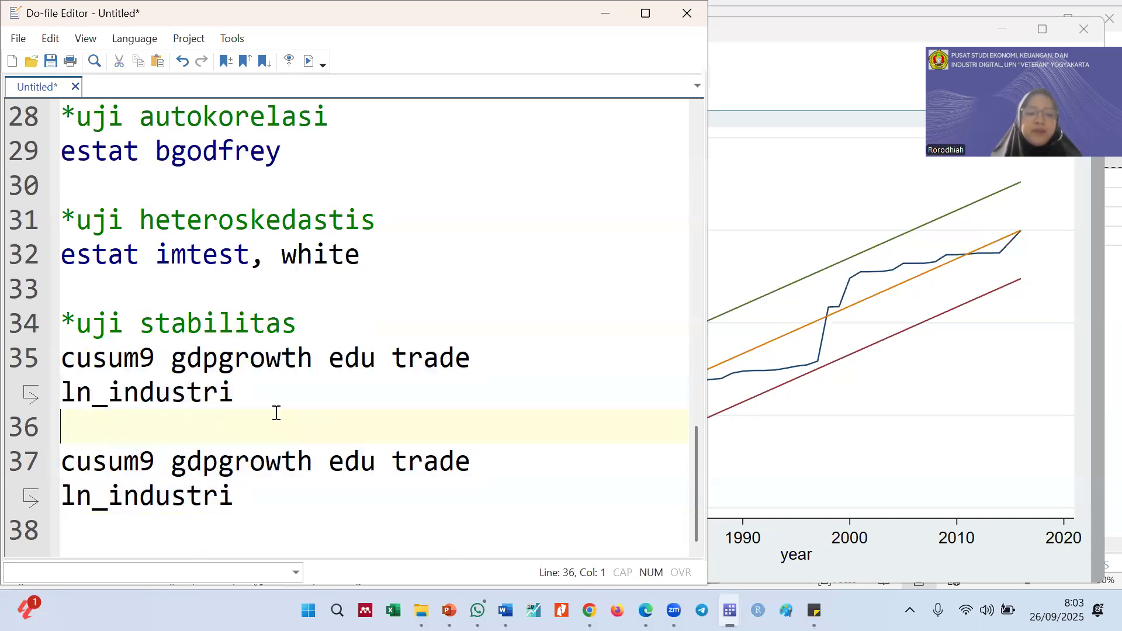
click(157, 358)
key(BackSpace)
text(6)
click(23, 368)
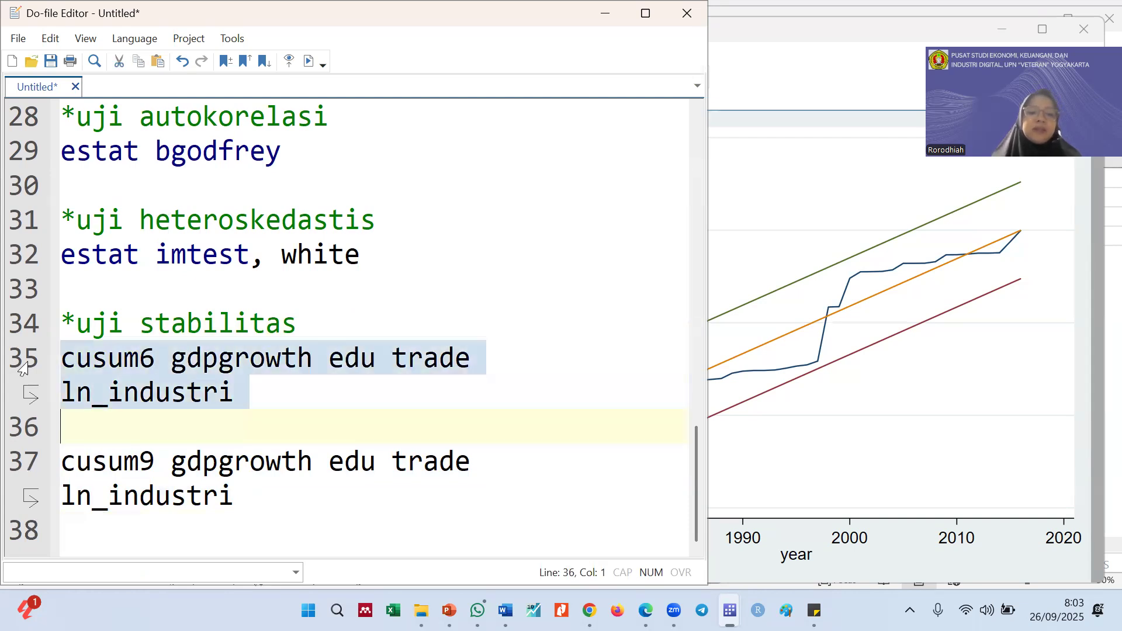
key(ctrl+d)
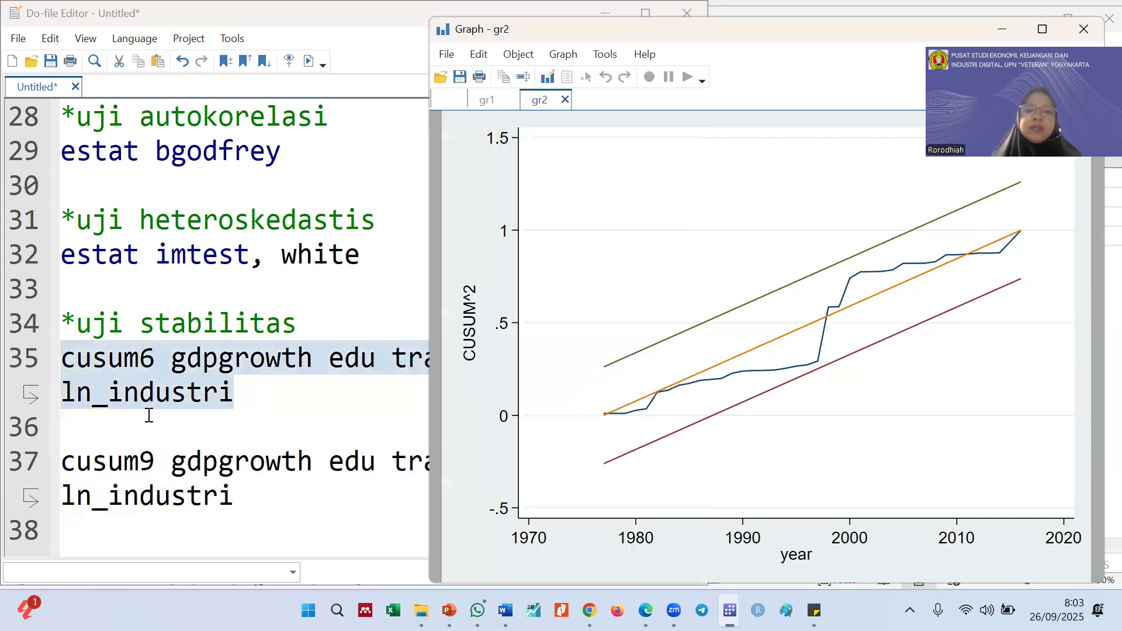
Draft the command "ssc install cusum" in the main Stata window and clear it without running it
click(156, 358)
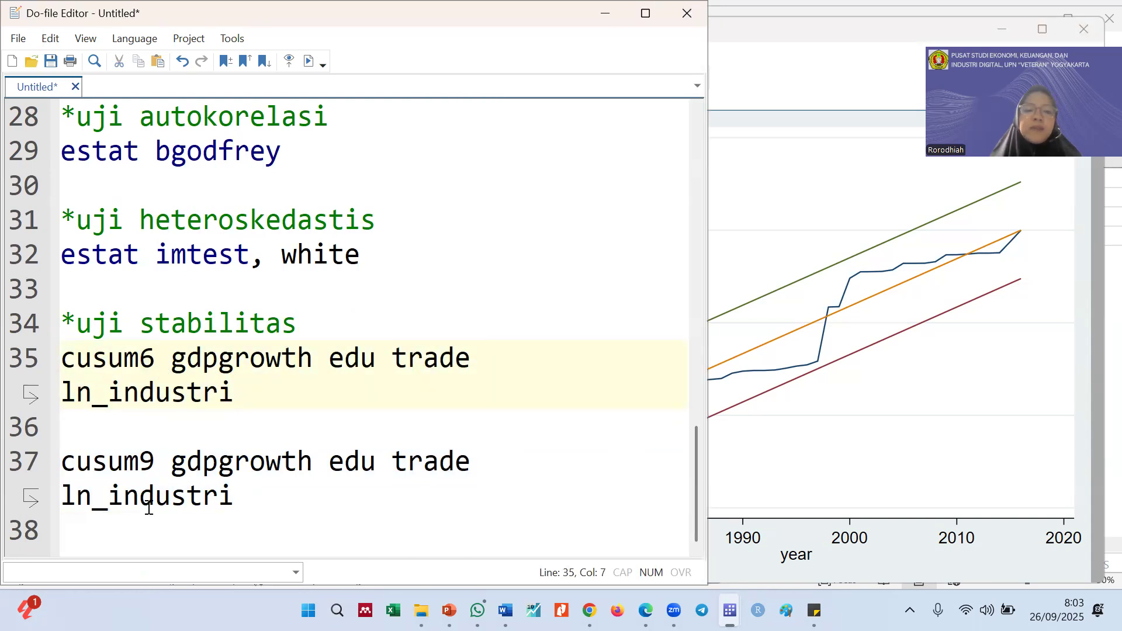
drag(158, 468, 37, 464)
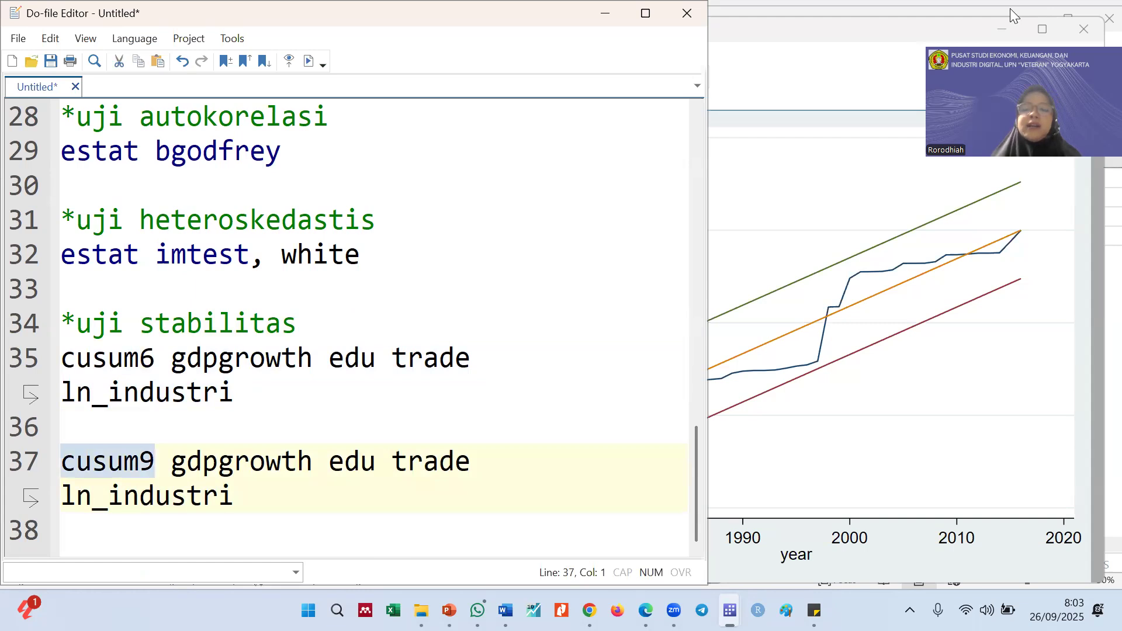
key(alt+Tab)
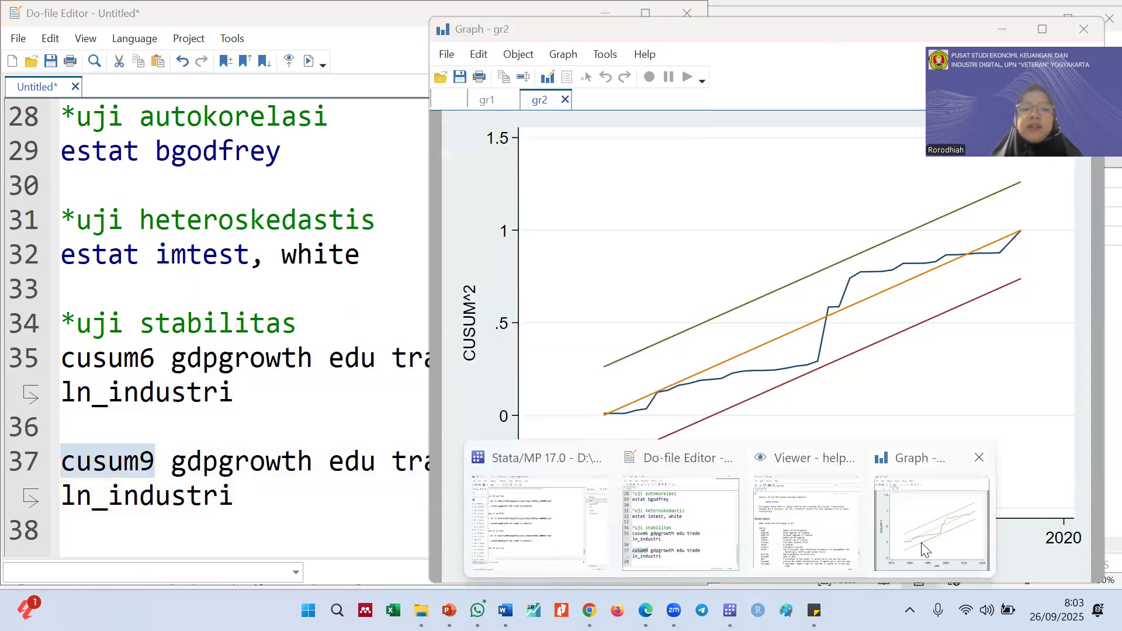
mouse_move(729, 610)
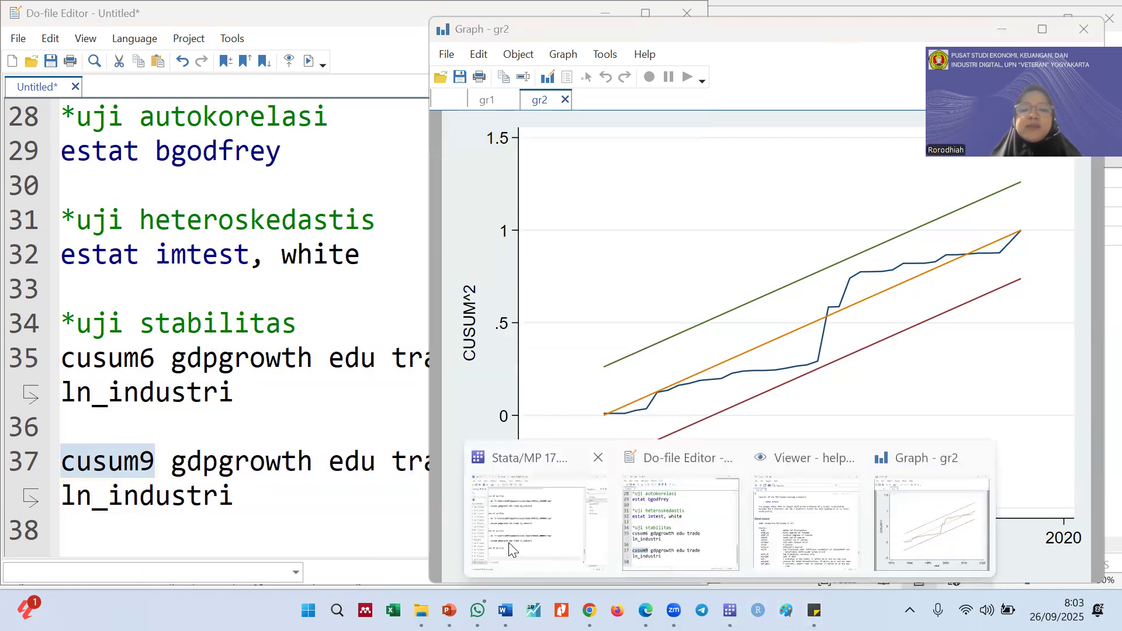
click(514, 493)
click(613, 463)
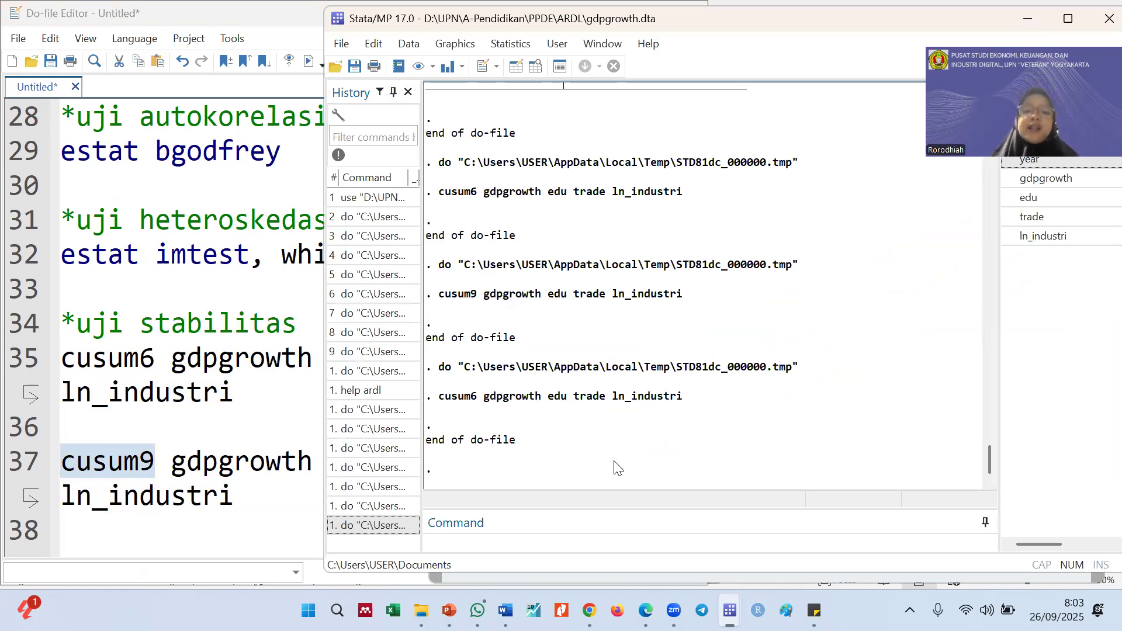
click(565, 547)
text(ssc install)
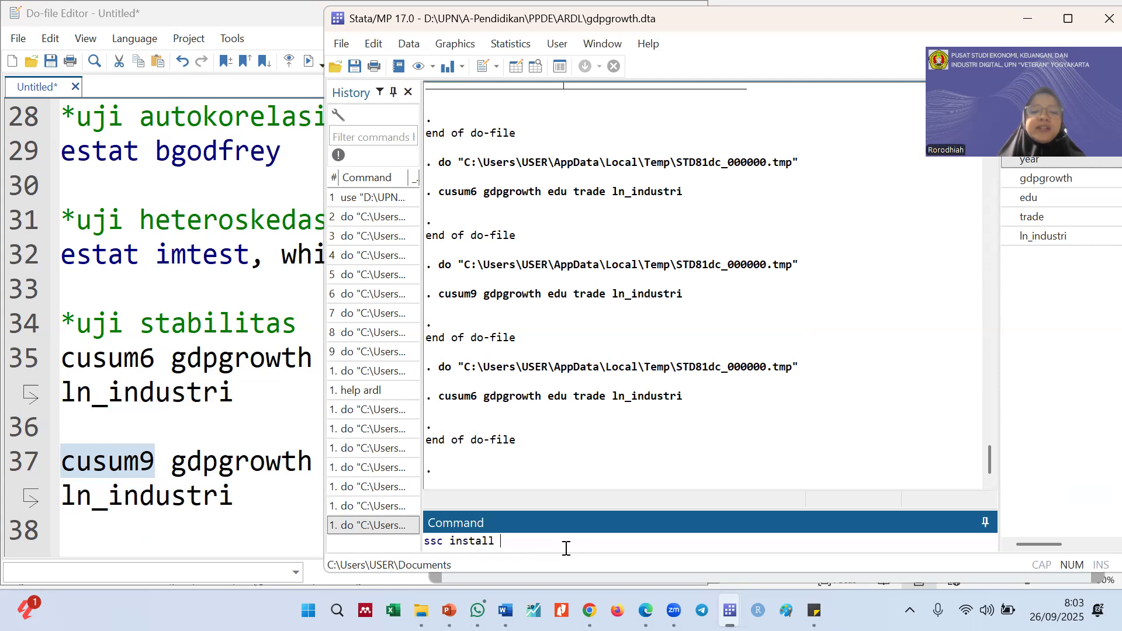
text(6)
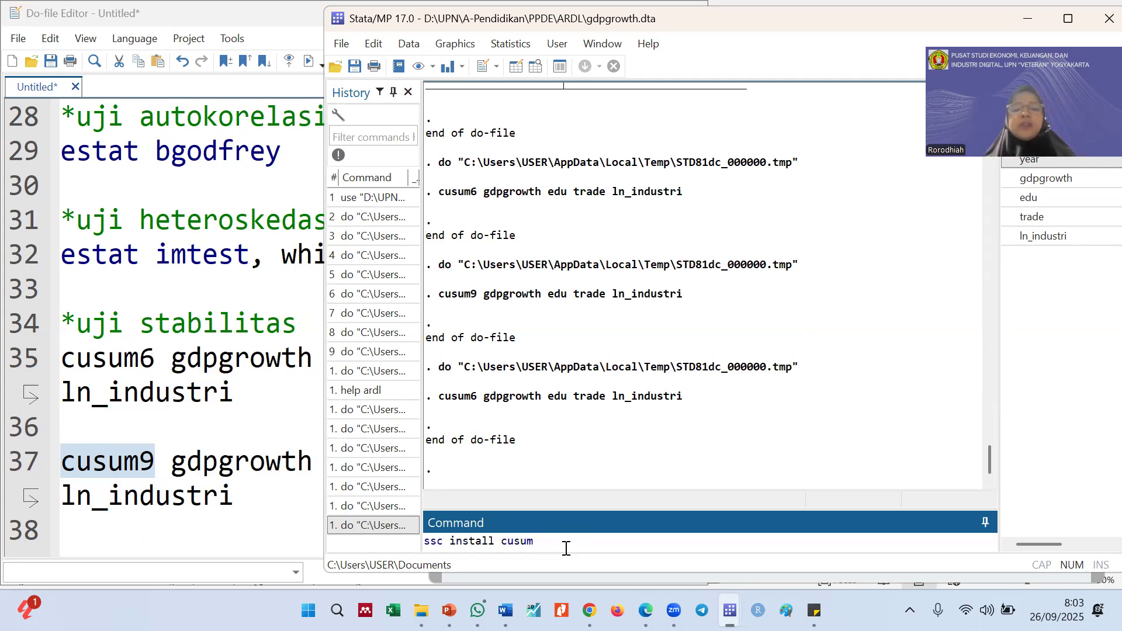
key(ctrl+a)
key(BackSpace)
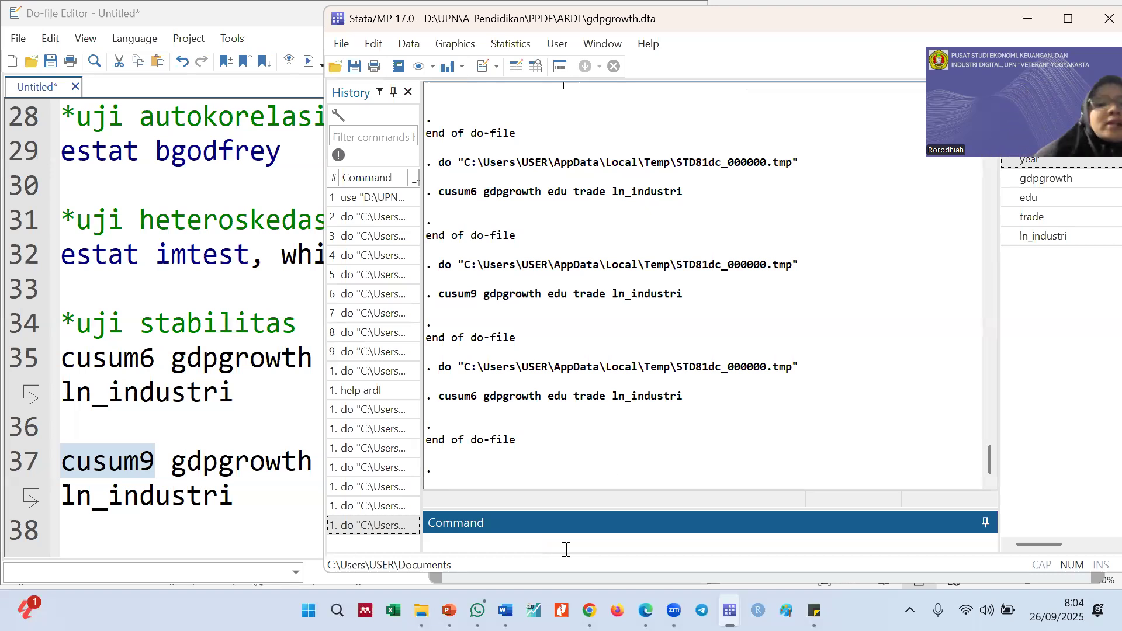
Rerun only the cusum6 command on line 35 and view the gr1 and unnamed CUSUM squared graphs
click(282, 468)
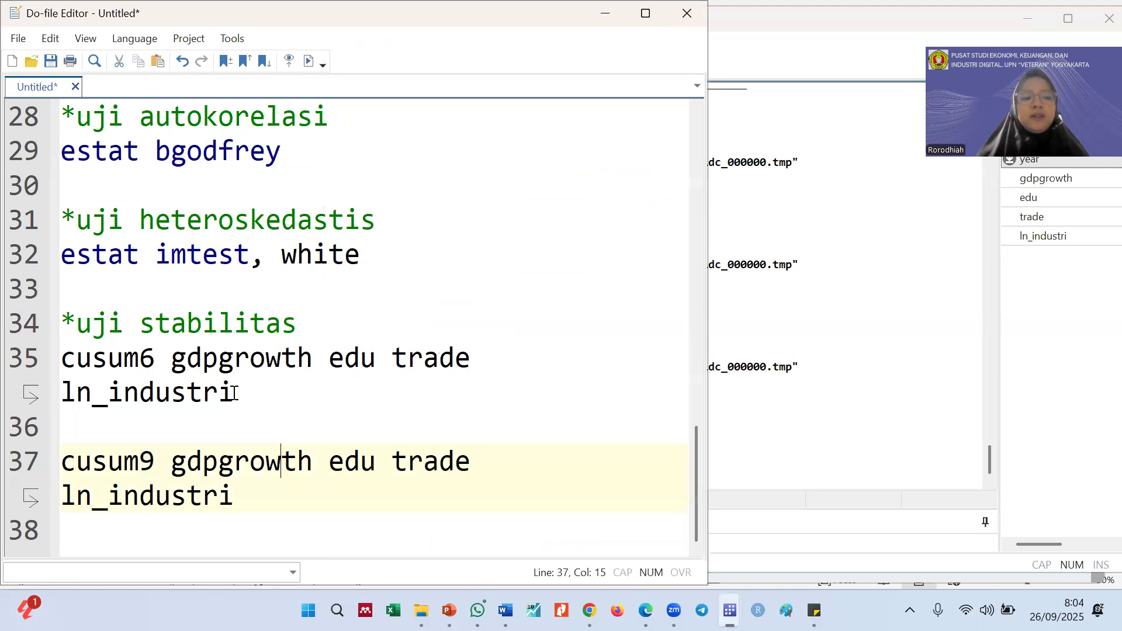
click(23, 372)
key(ctrl+d)
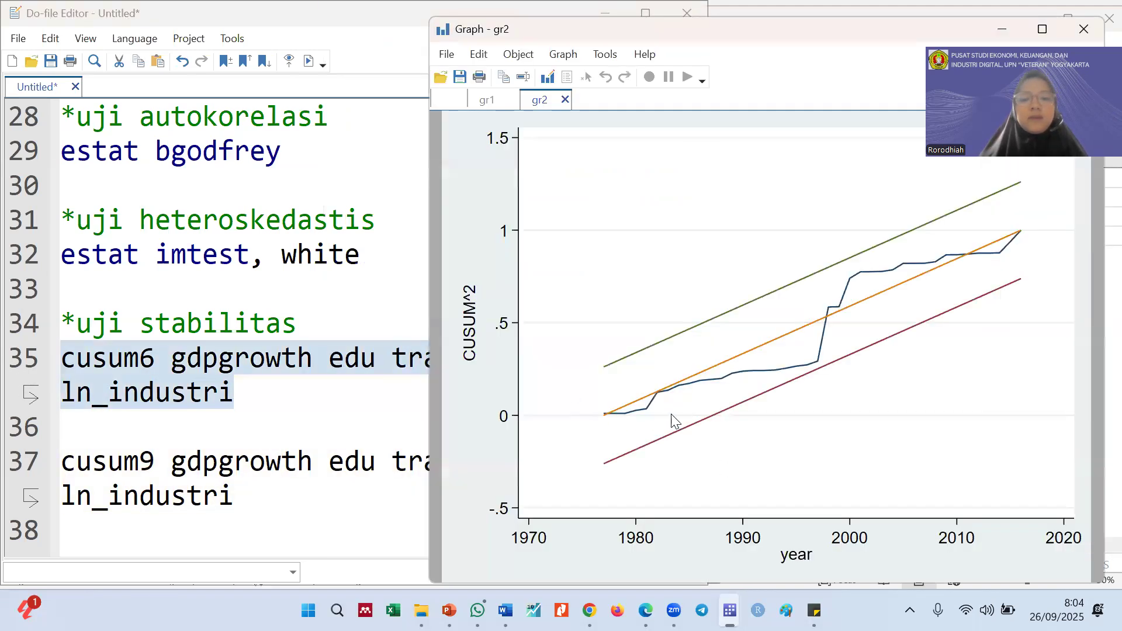
click(482, 102)
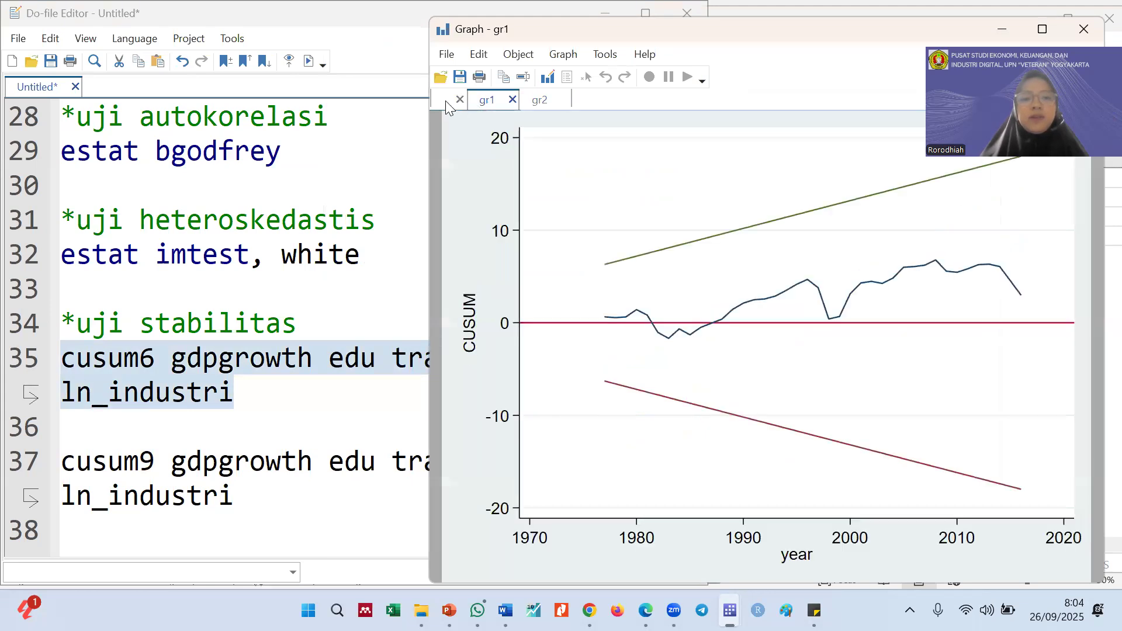
click(445, 101)
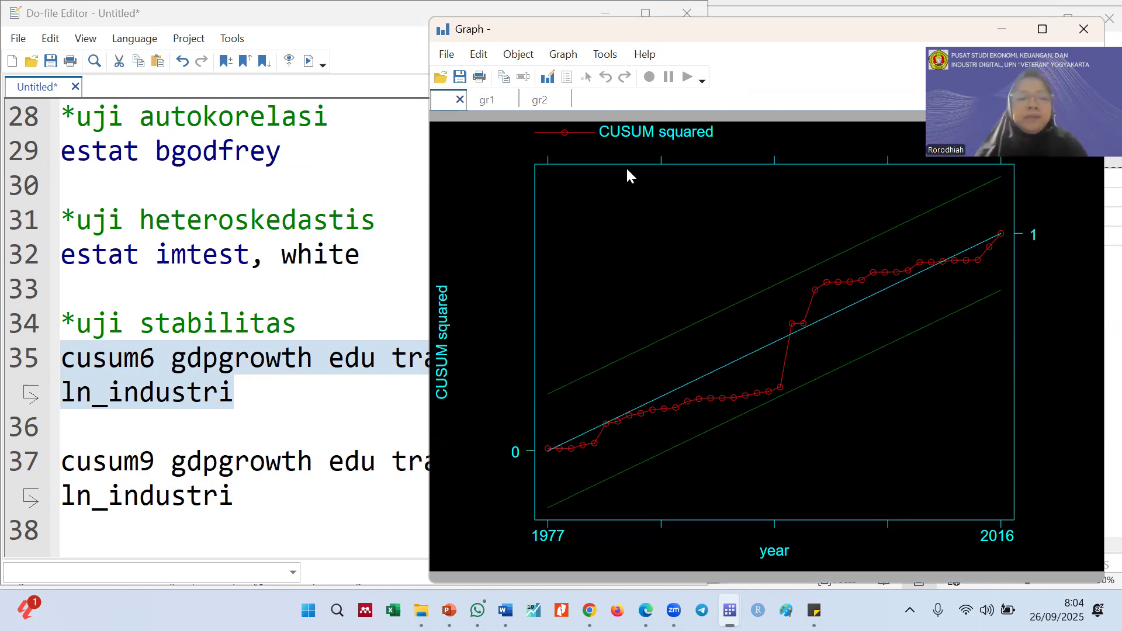
click(143, 365)
click(743, 245)
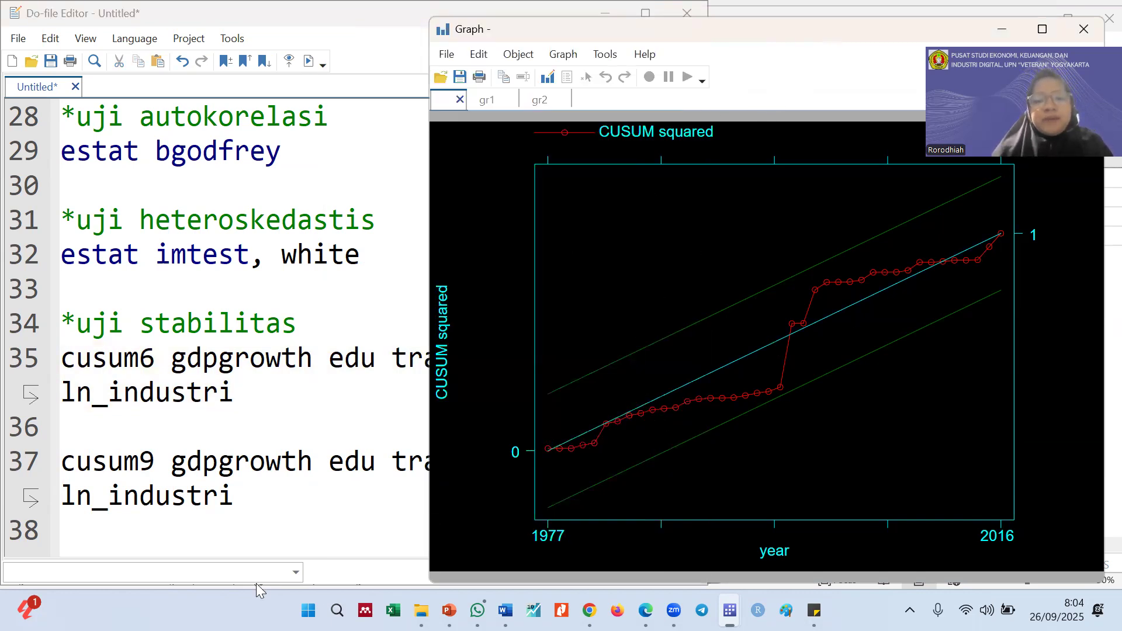
Switch to the PowerPoint slides and compare the CUSUM and CUSUMSQ example charts on slide 16 with the Stata graph, then minimize the slides
click(449, 611)
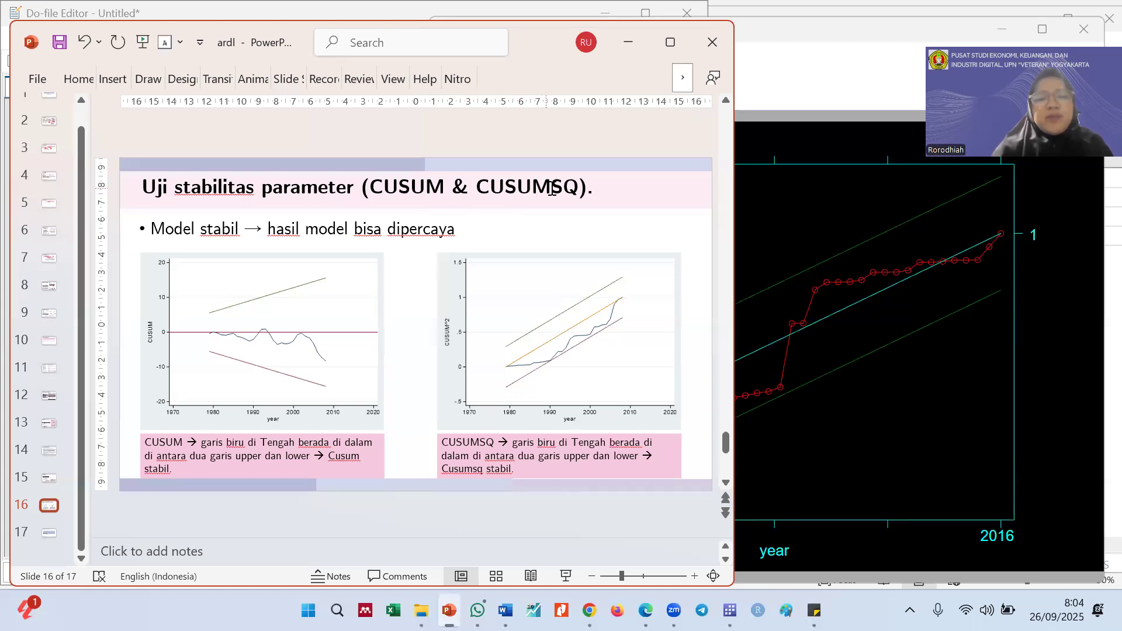
click(287, 303)
click(491, 302)
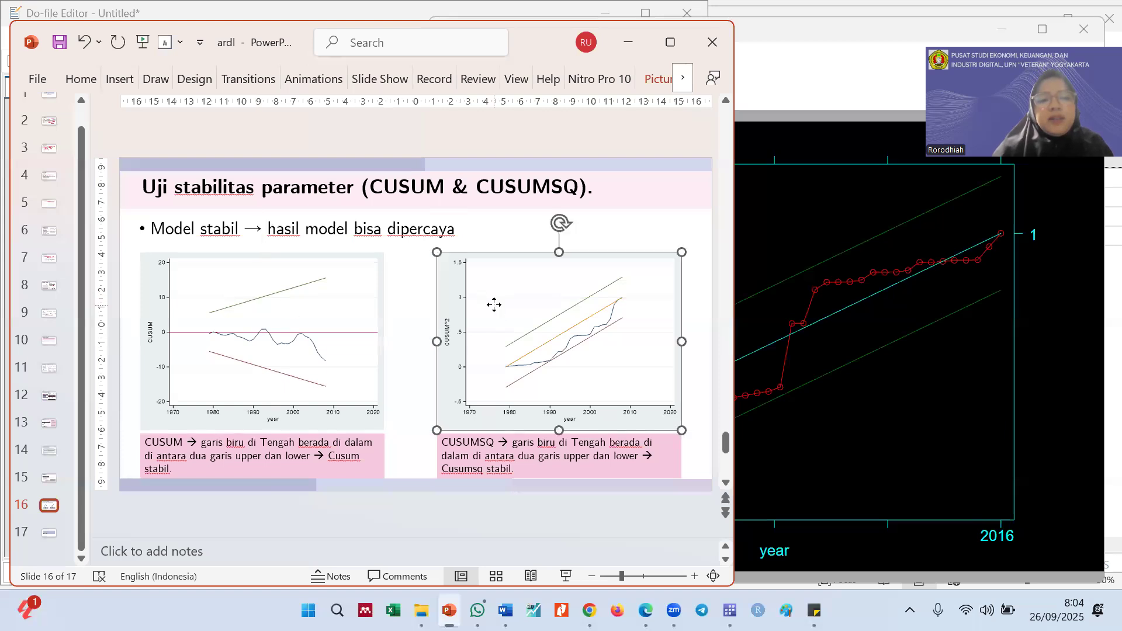
click(204, 355)
click(519, 336)
click(325, 336)
click(481, 340)
click(320, 341)
click(446, 335)
click(331, 334)
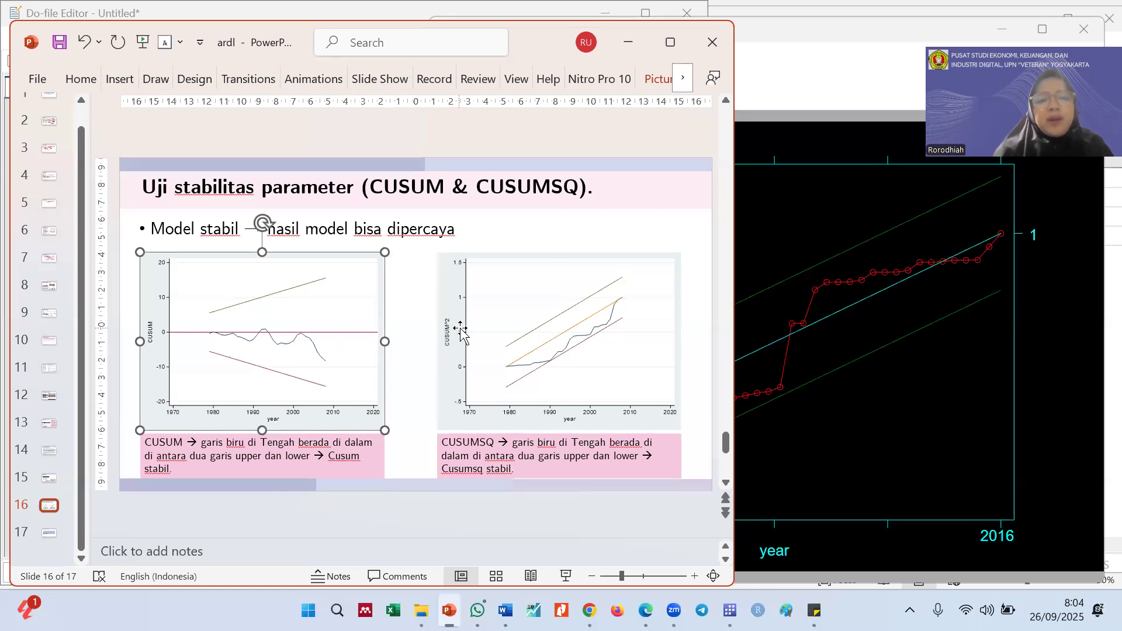
click(461, 332)
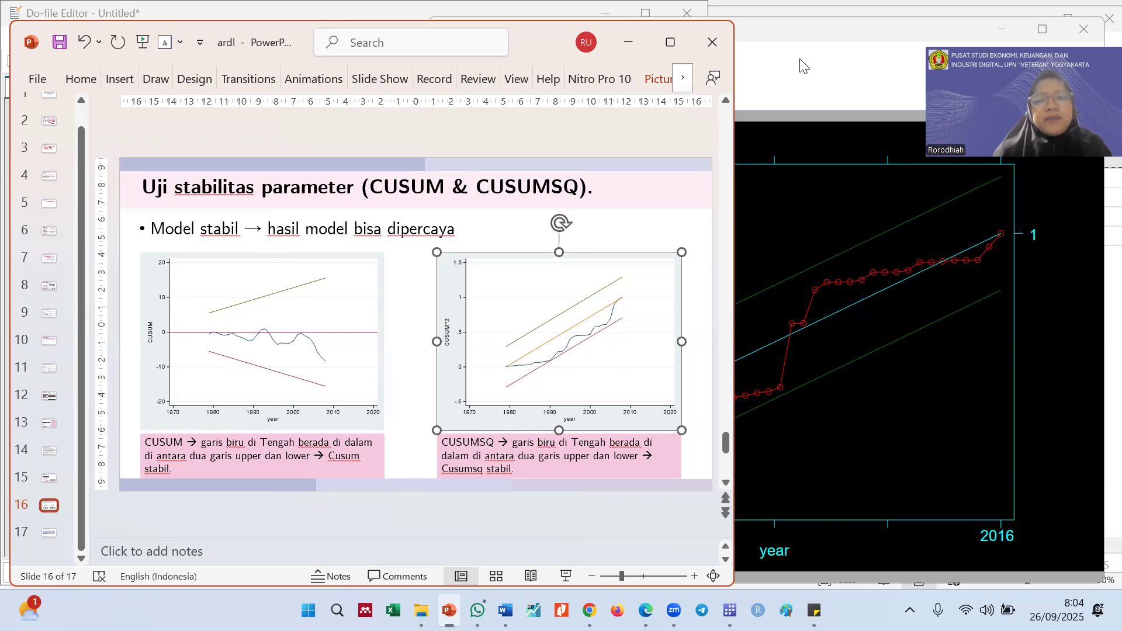
click(774, 69)
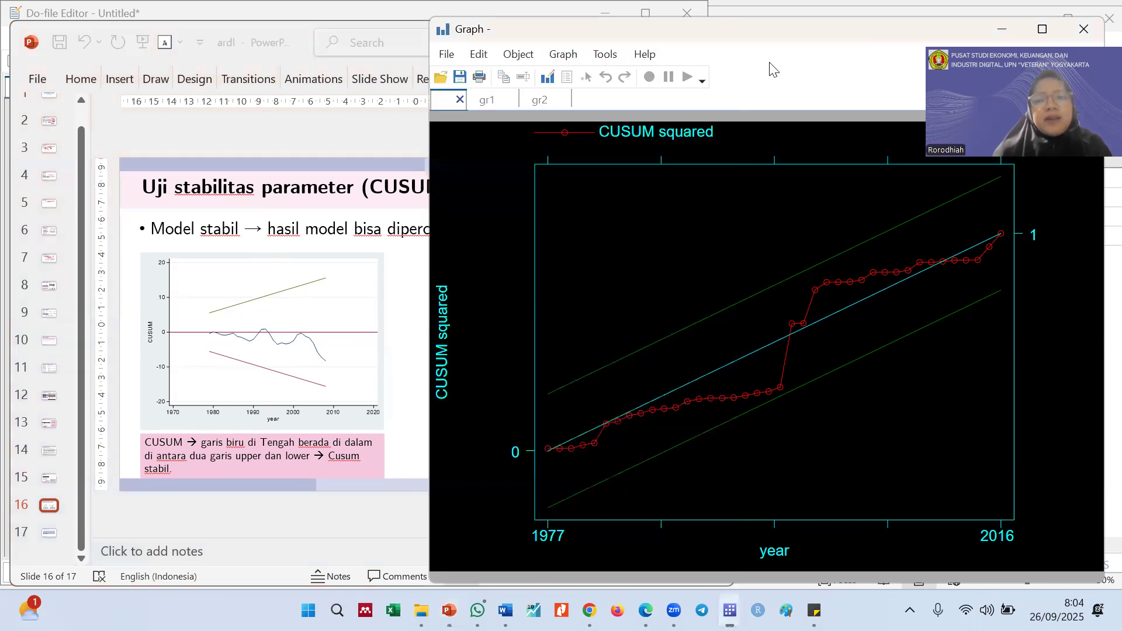
click(278, 60)
click(631, 47)
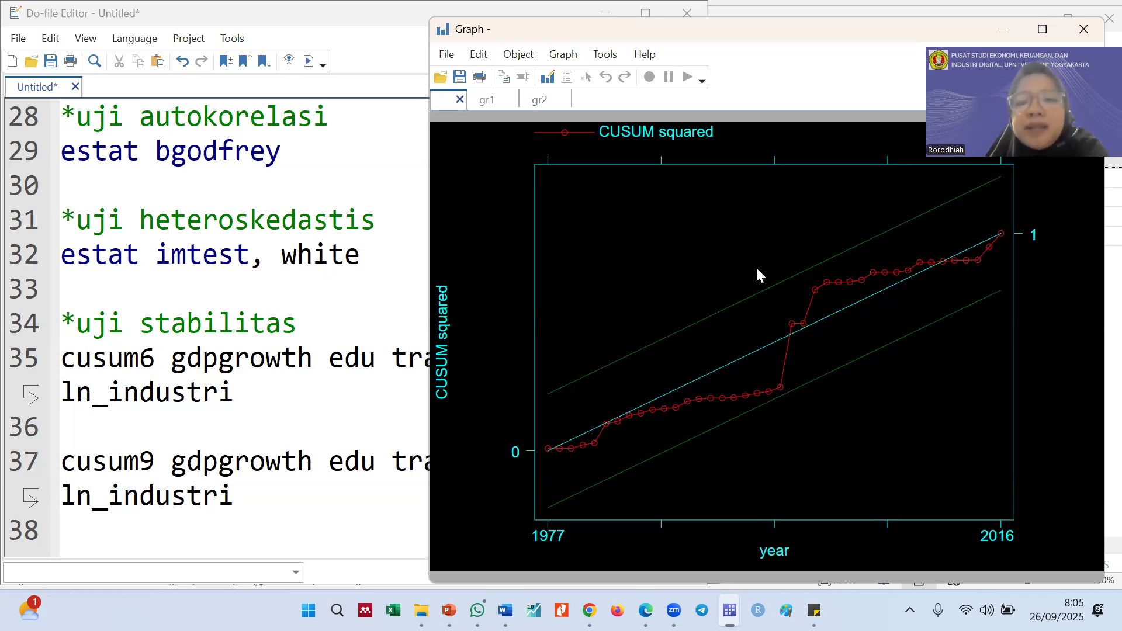
Examine whether the line stays between the bounds in the gr1, gr2 and unnamed CUSUM graphs, ending on gr2
click(484, 104)
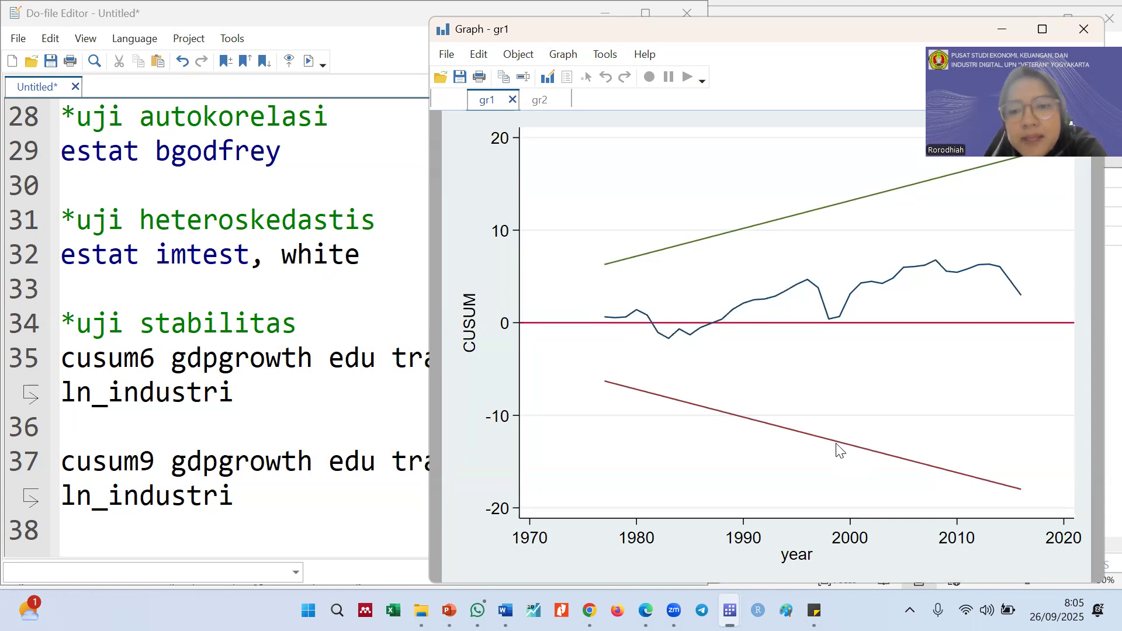
click(538, 101)
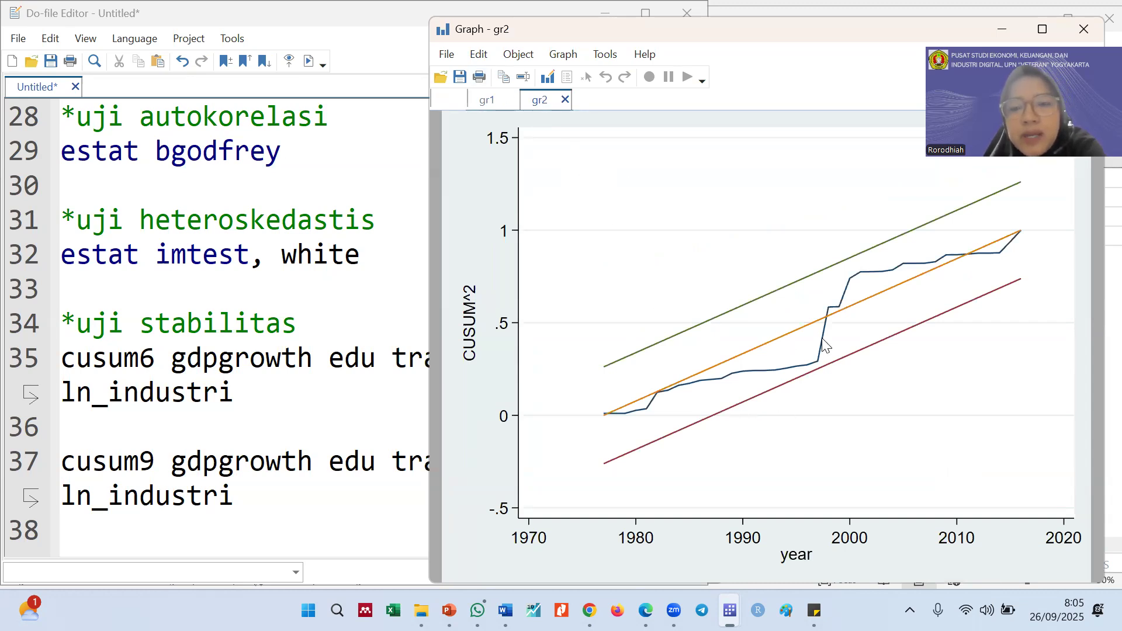
click(436, 101)
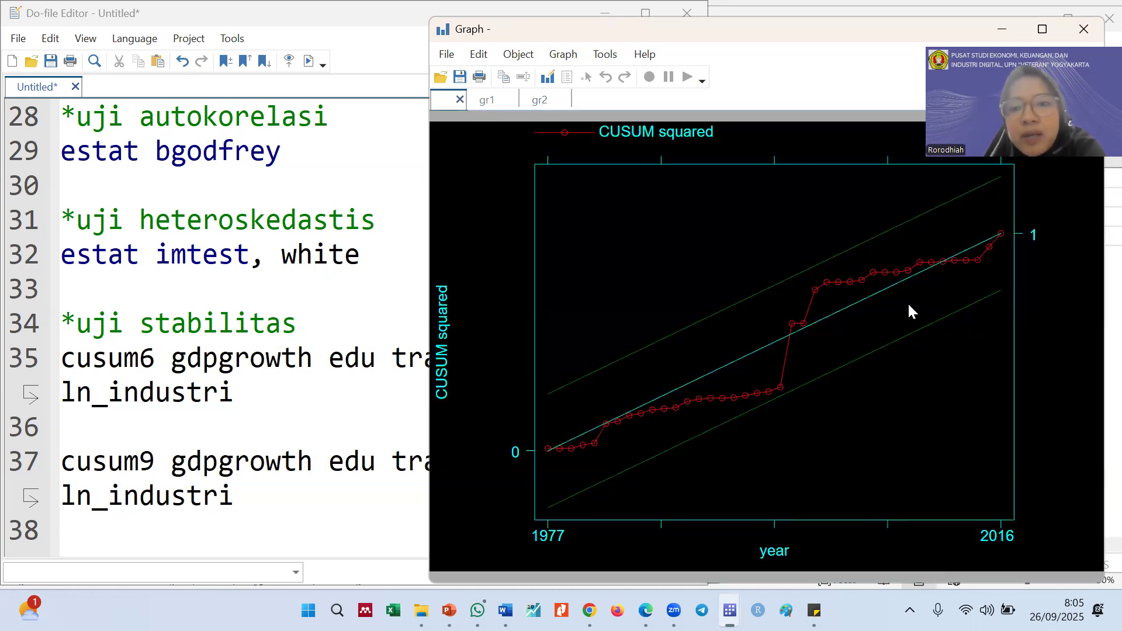
click(537, 102)
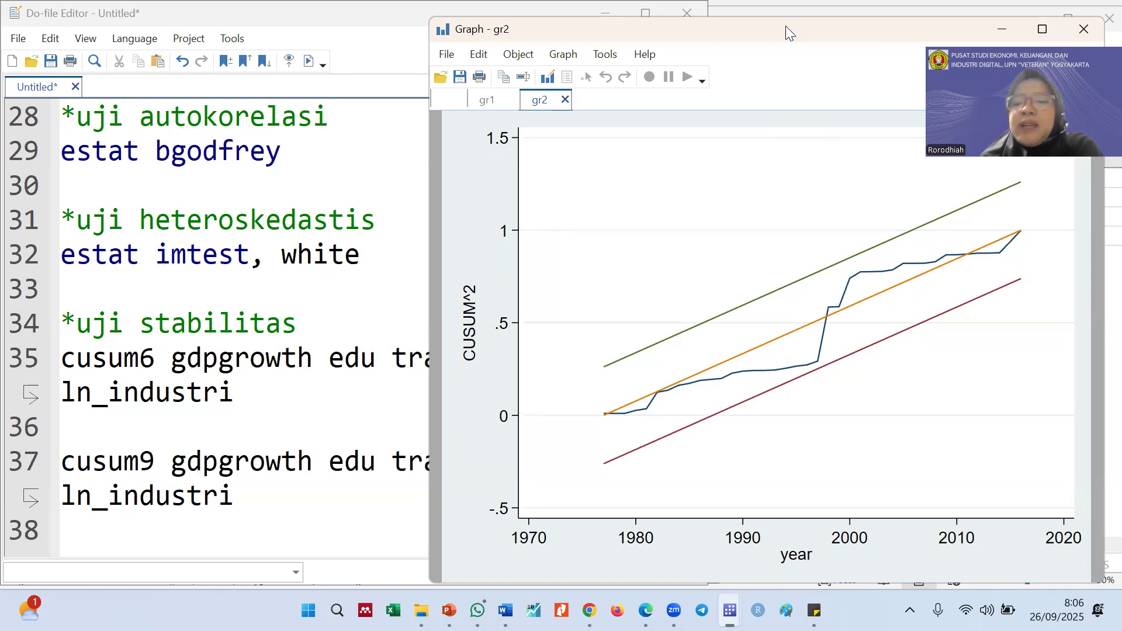
drag(785, 26, 803, 24)
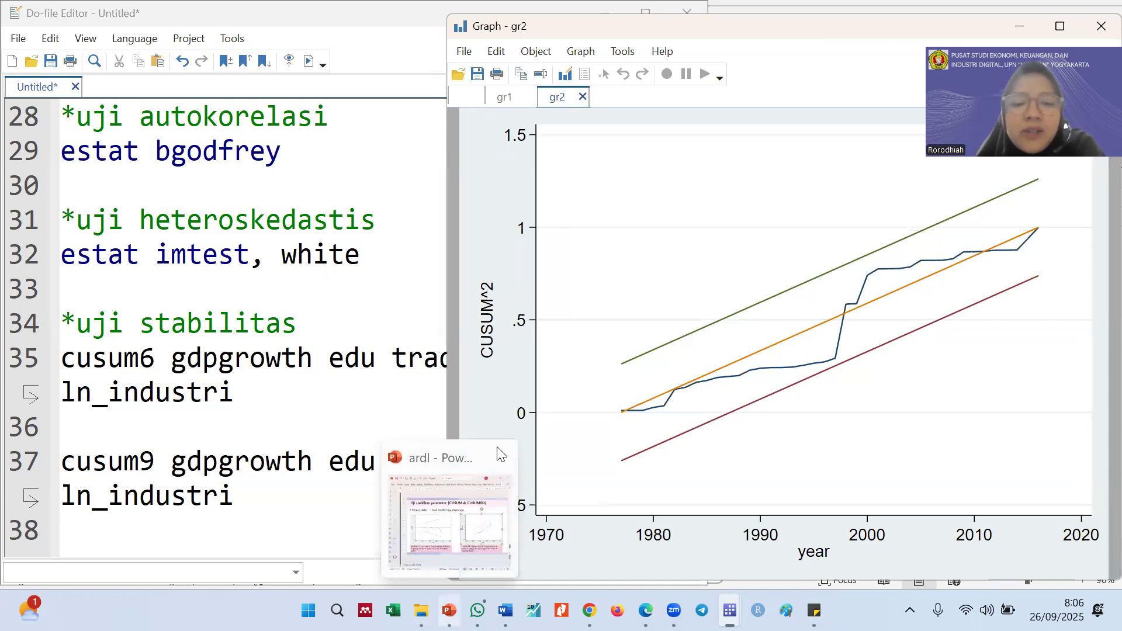
Switch to the PowerPoint slides and go back past the Bounds Test to the "Estimasi Model ARDL" slide
click(478, 610)
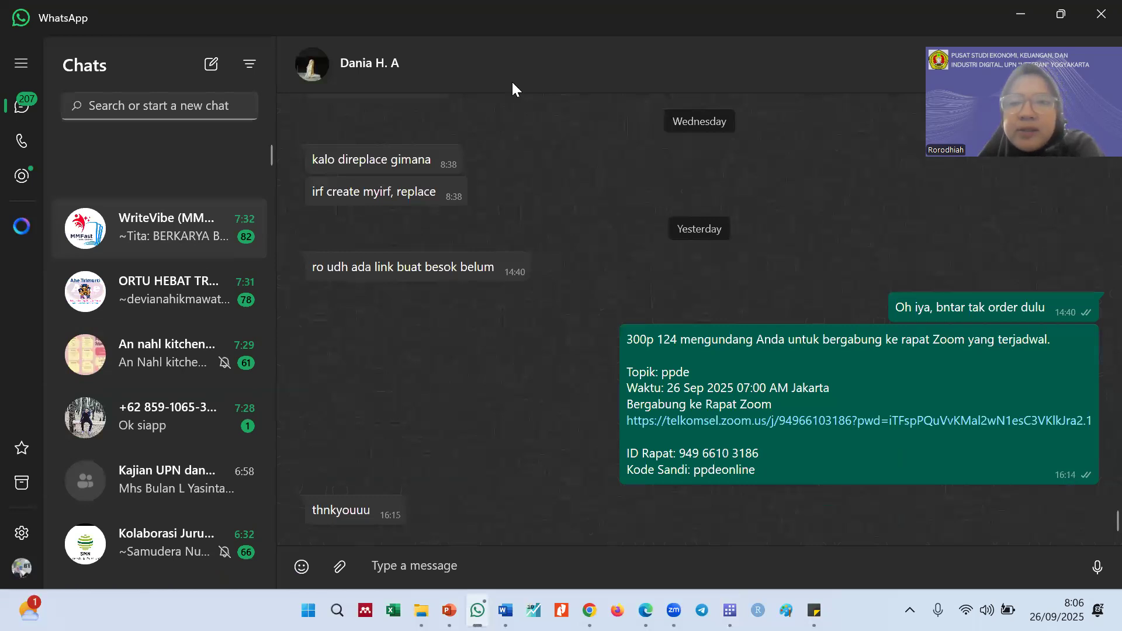
click(1021, 13)
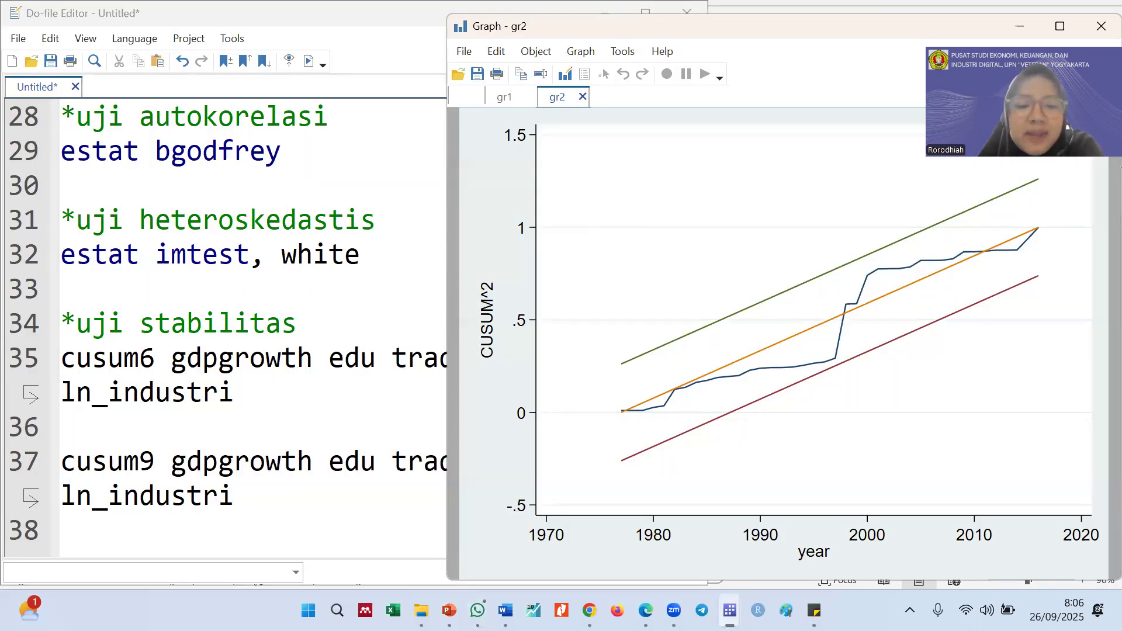
click(449, 610)
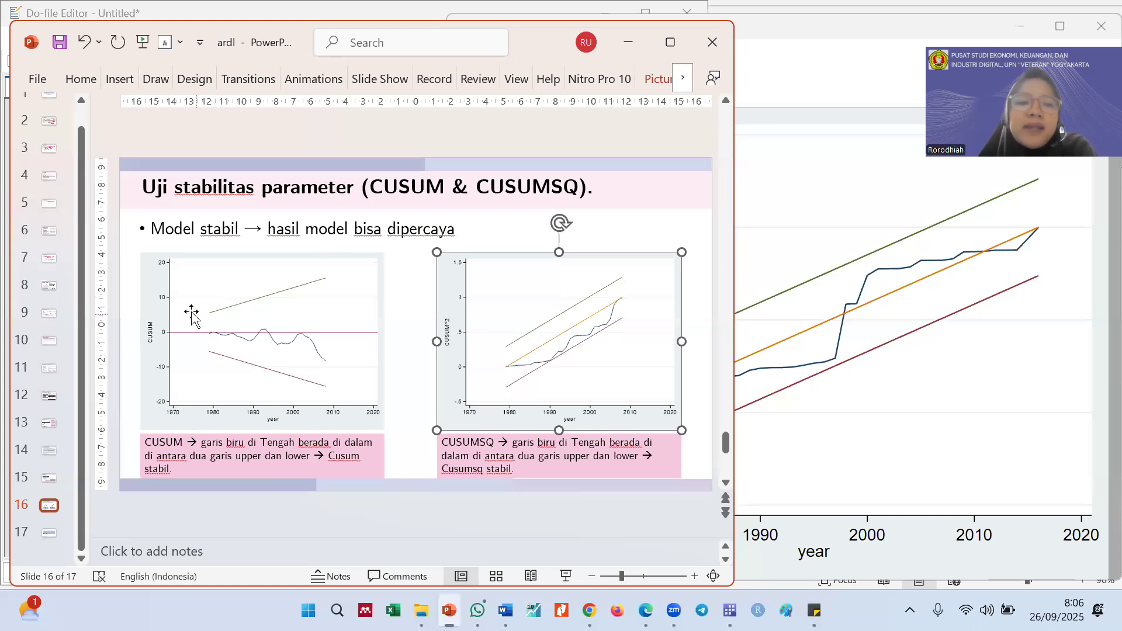
click(46, 426)
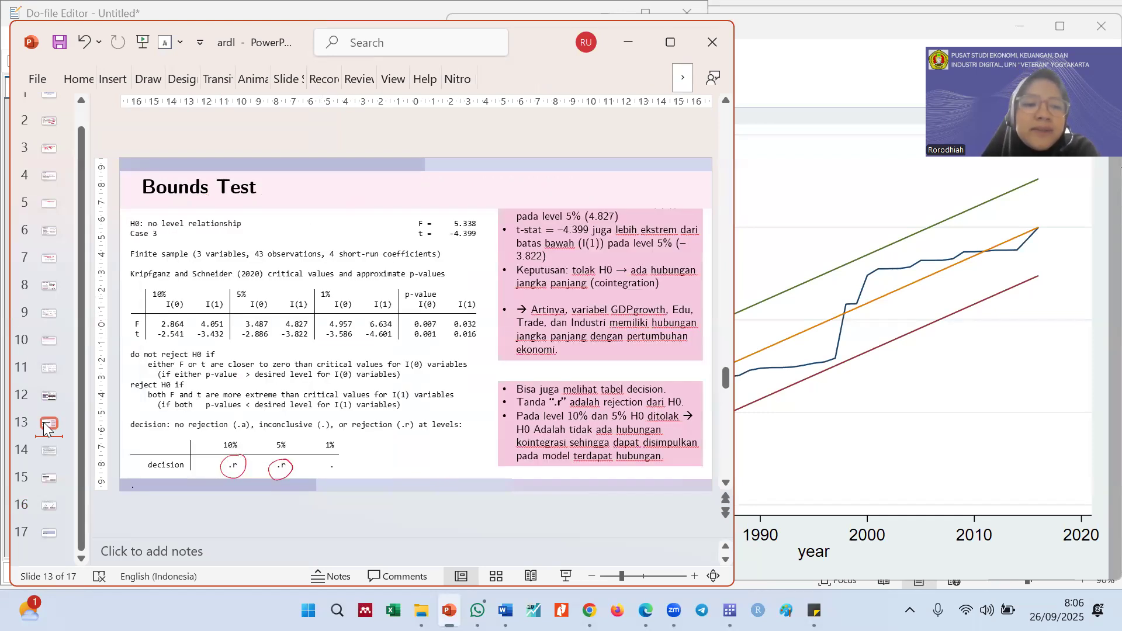
key(Up)
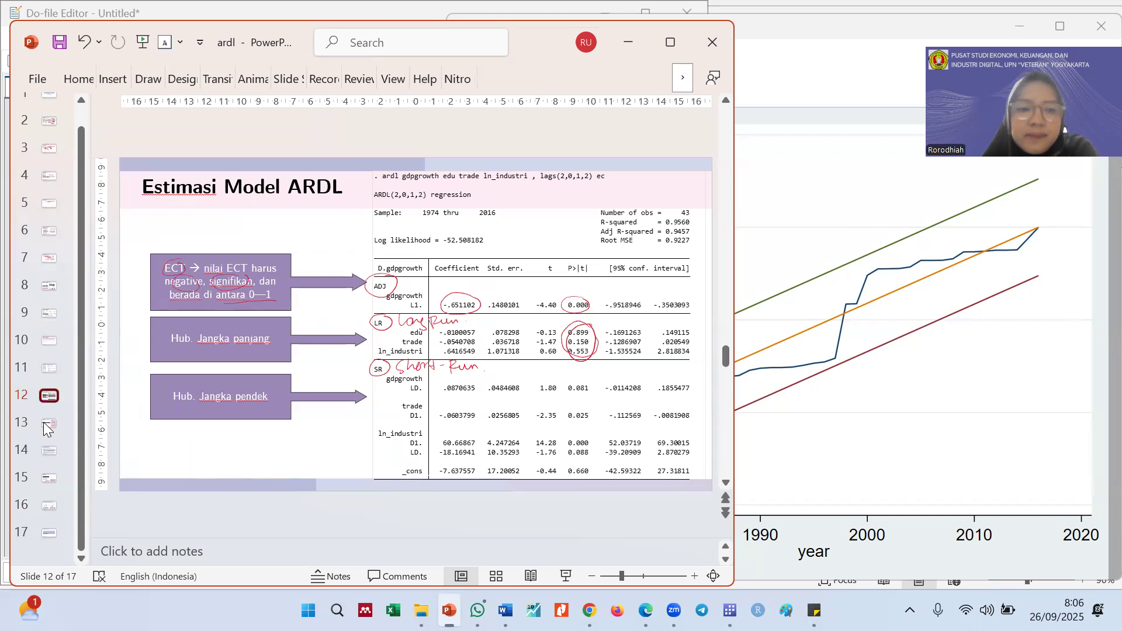